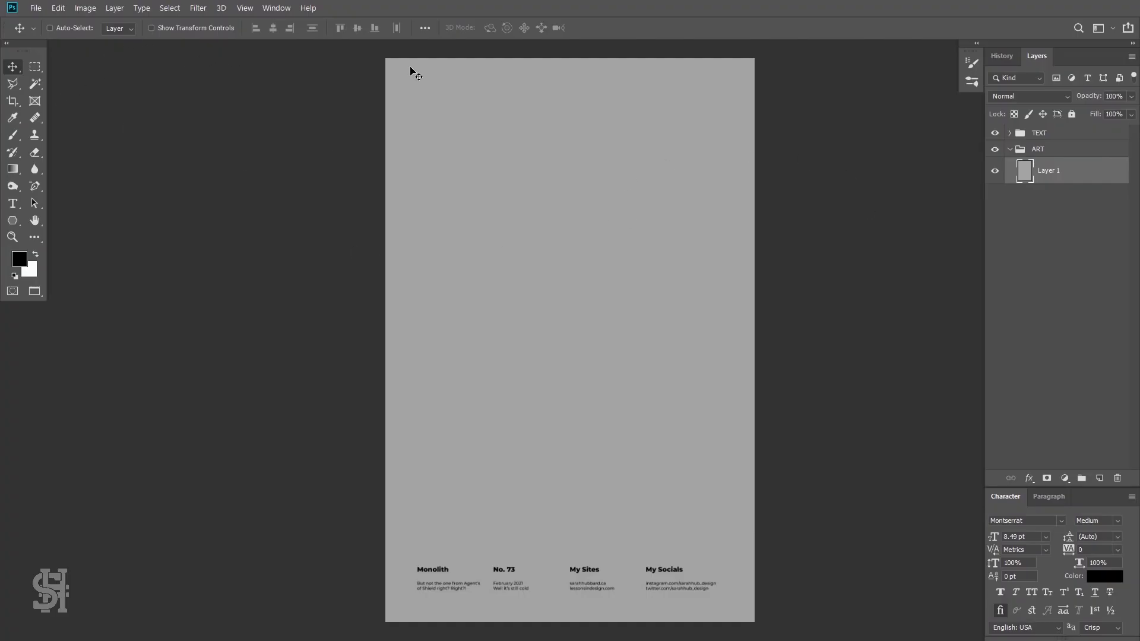
# - Check the document's width and height in inches and its resolution without changing the image size
pyautogui.click(85, 8)
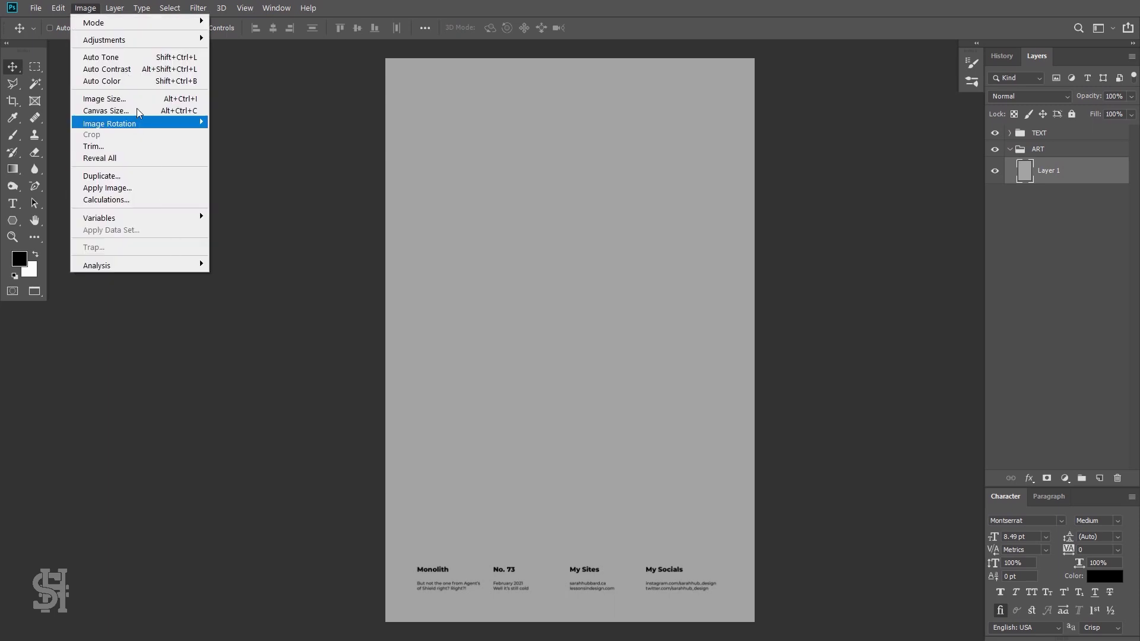
pyautogui.click(106, 110)
pyautogui.click(684, 174)
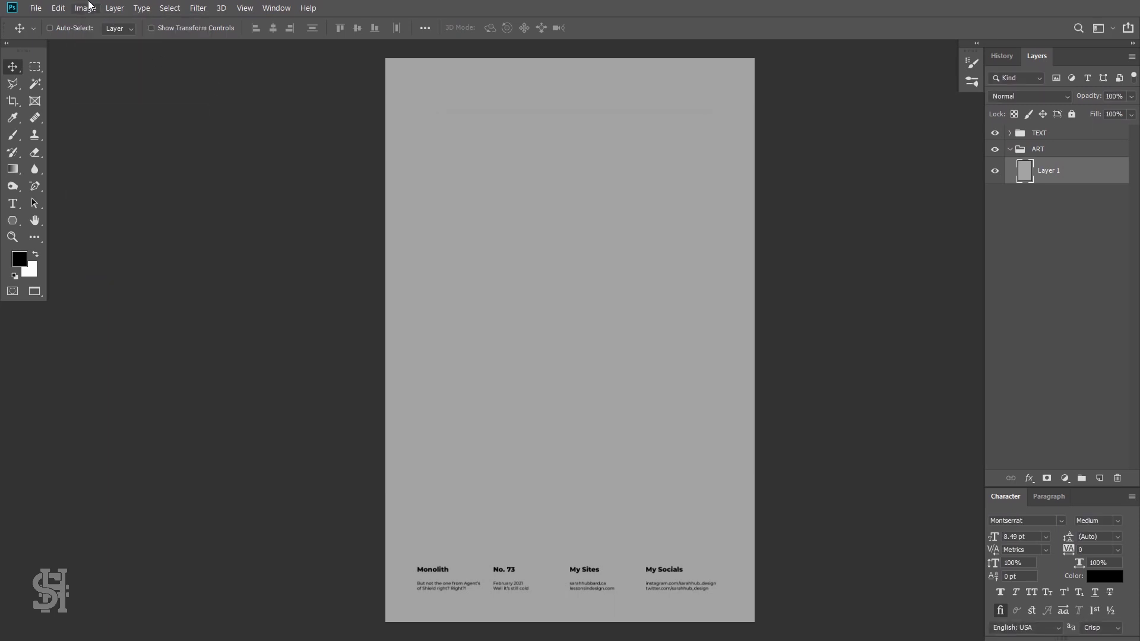
pyautogui.click(196, 98)
pyautogui.click(725, 202)
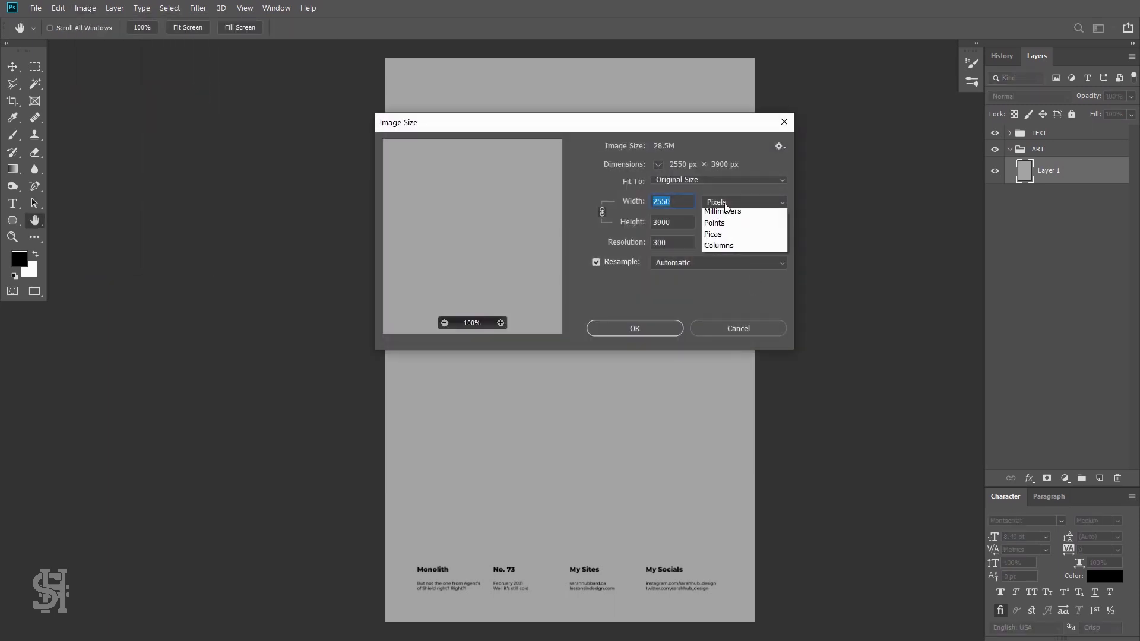
pyautogui.click(733, 227)
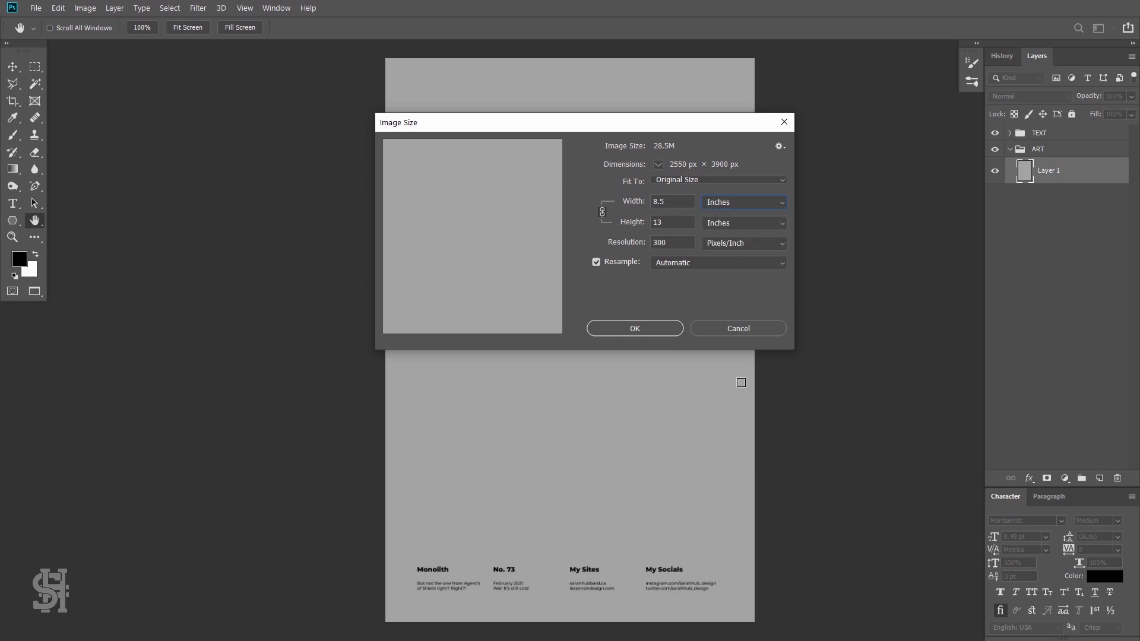
pyautogui.doubleClick(679, 240)
pyautogui.click(738, 329)
# - Check the document's colour mode and bit depth
pyautogui.click(89, 7)
pyautogui.moveTo(148, 22)
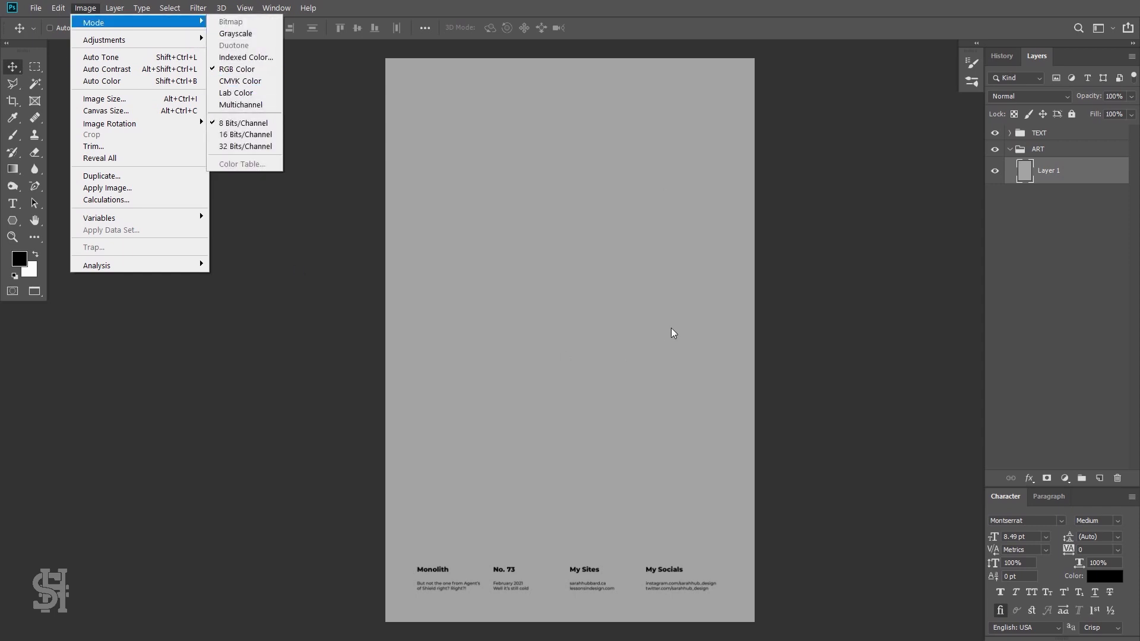
pyautogui.click(870, 347)
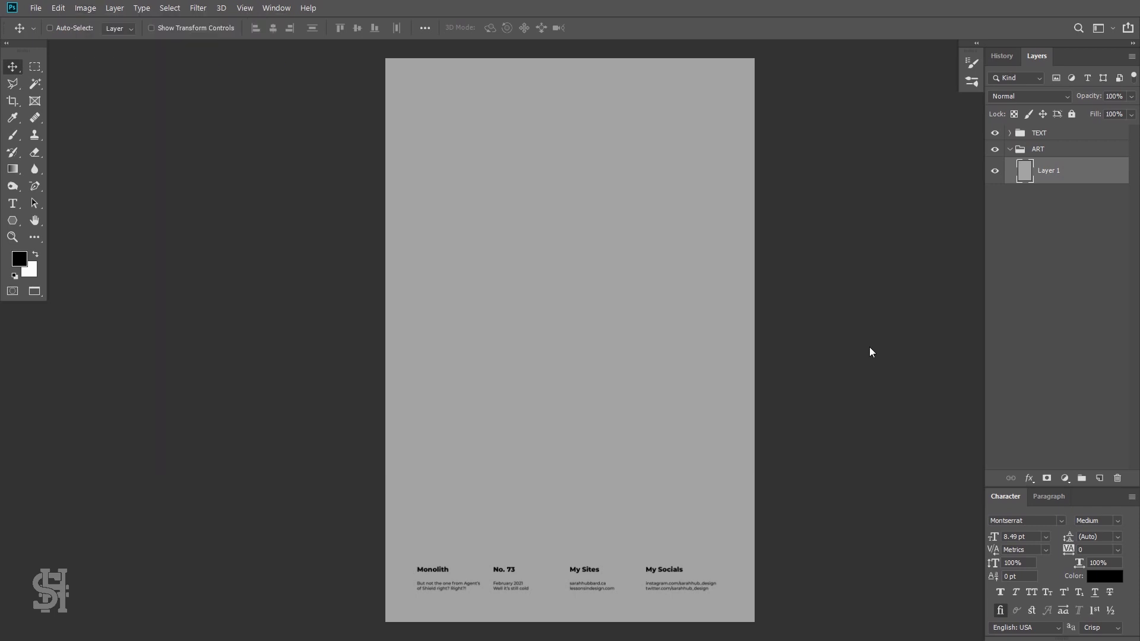
# - Examine the four footer text columns at the bottom of the poster up close, ending with the whole page in view
pyautogui.click(13, 237)
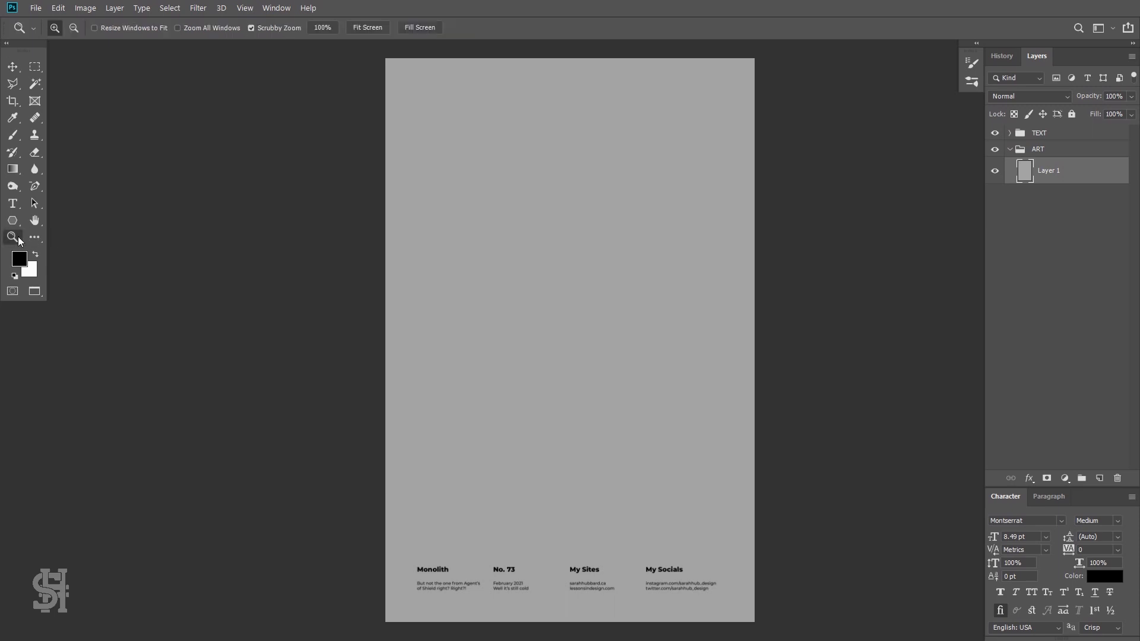
pyautogui.click(541, 527)
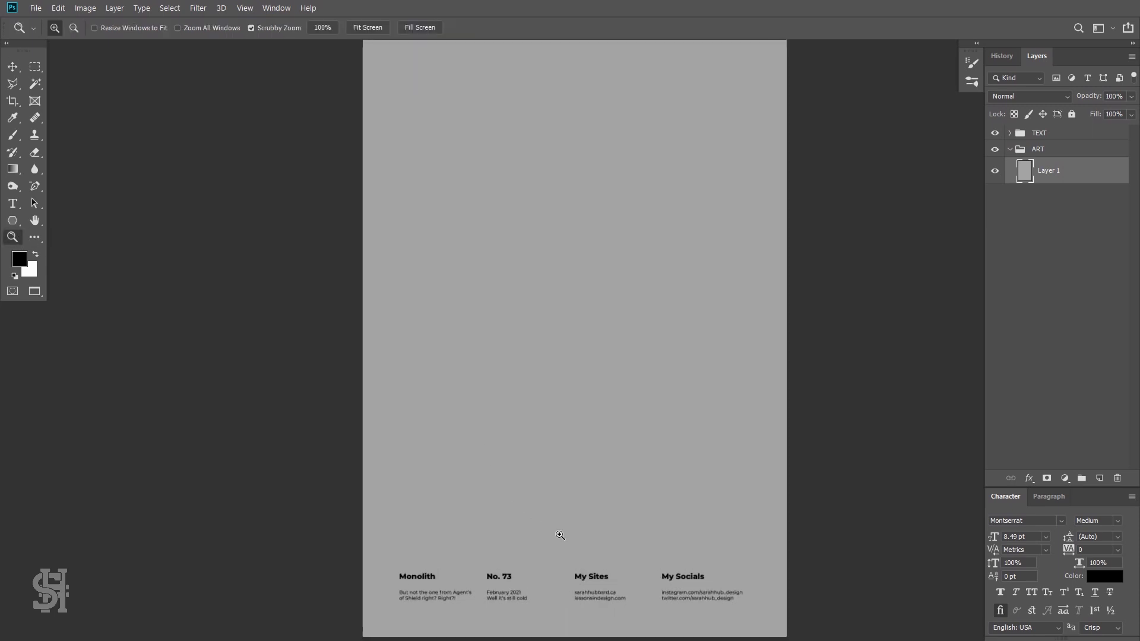
pyautogui.scroll(-3, 582, 539)
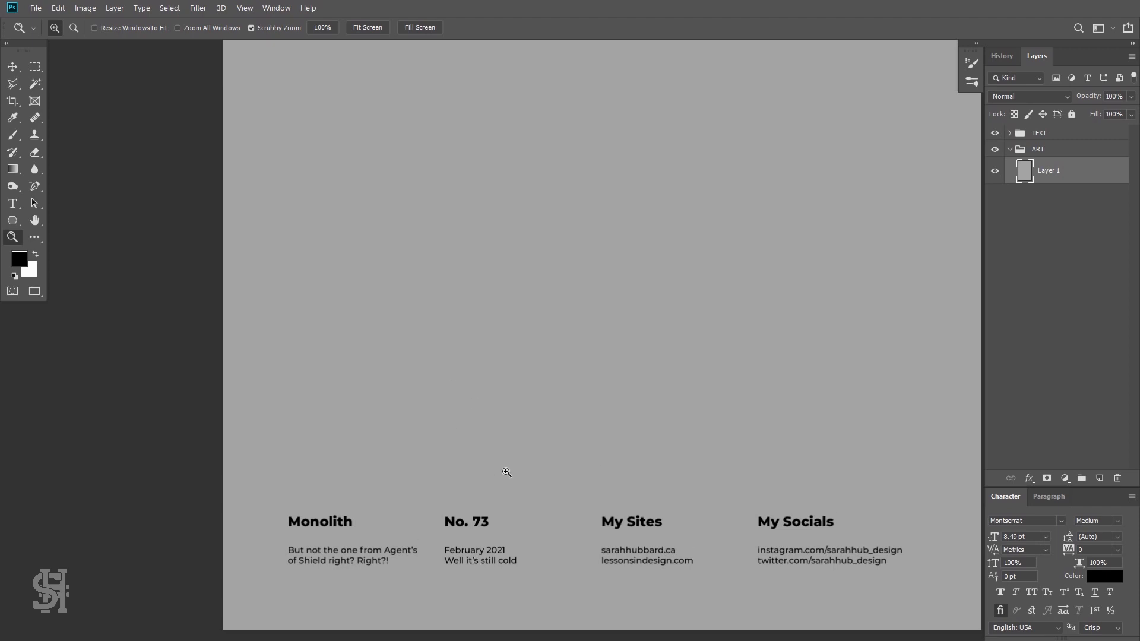
pyautogui.scroll(1, 507, 471)
pyautogui.hotkey('ctrl', '0')
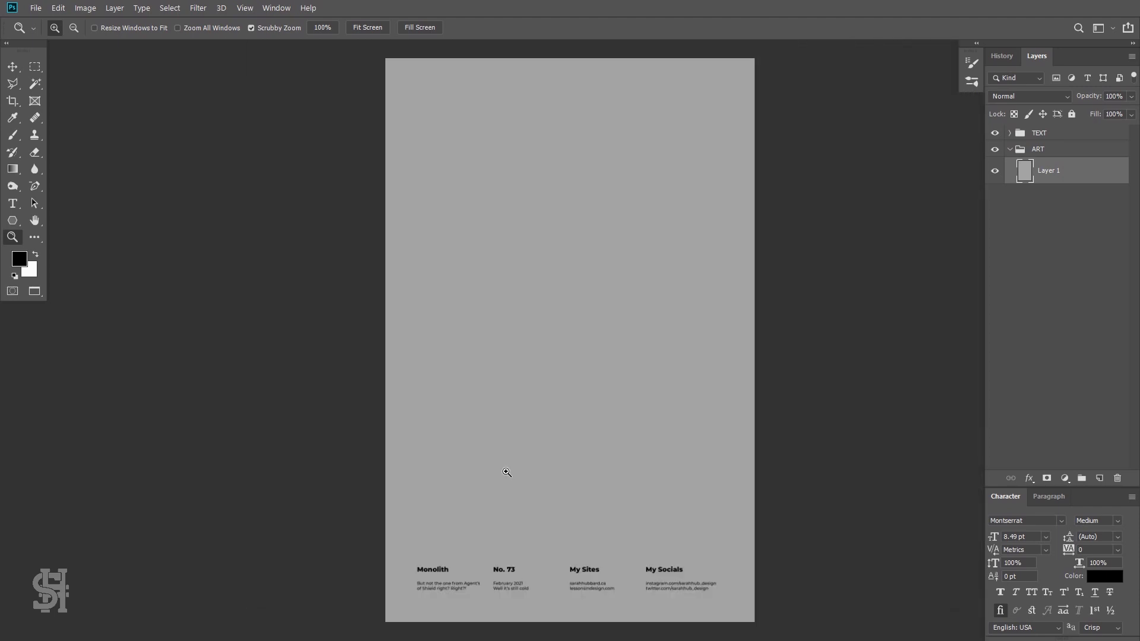
# - Show the layout guides over the poster
pyautogui.hotkey('ctrl', ';')
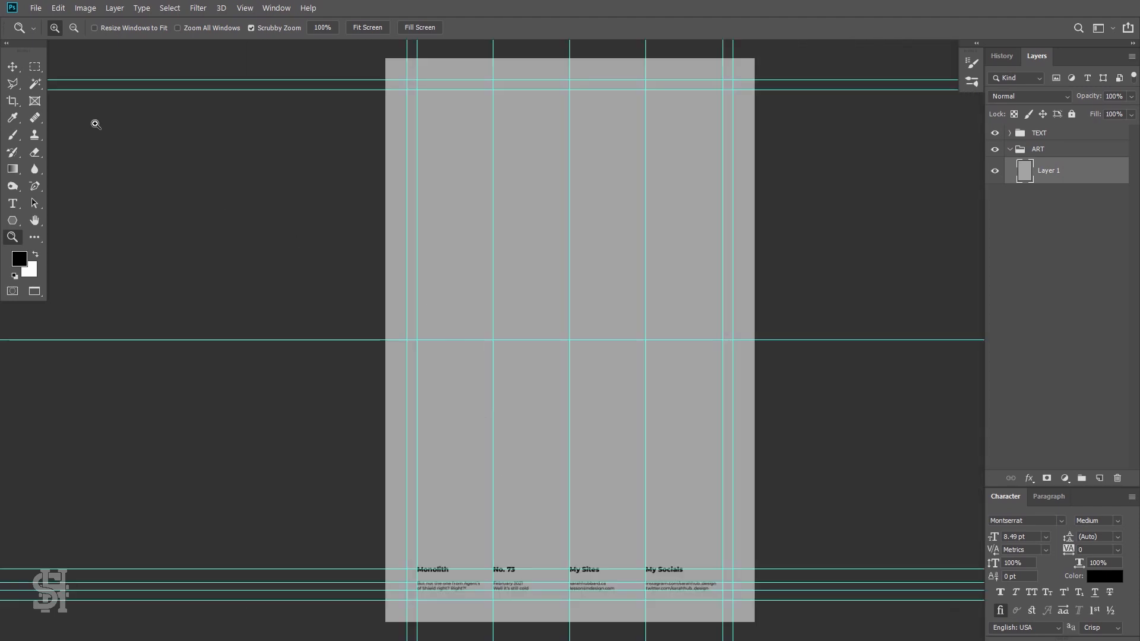
pyautogui.click(35, 66)
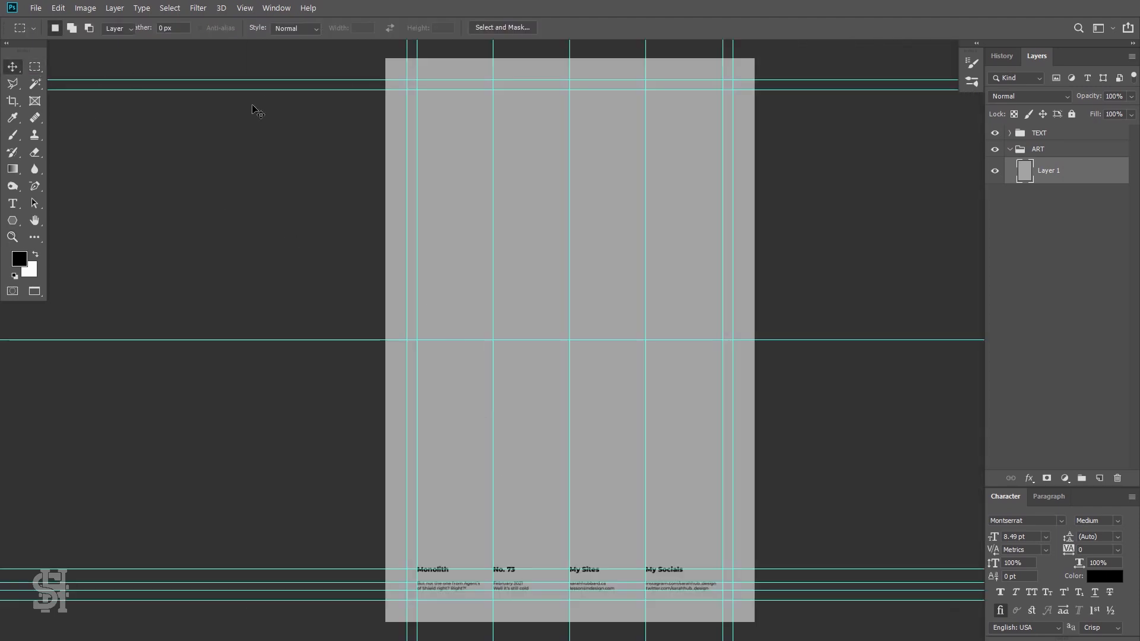
pyautogui.press('v')
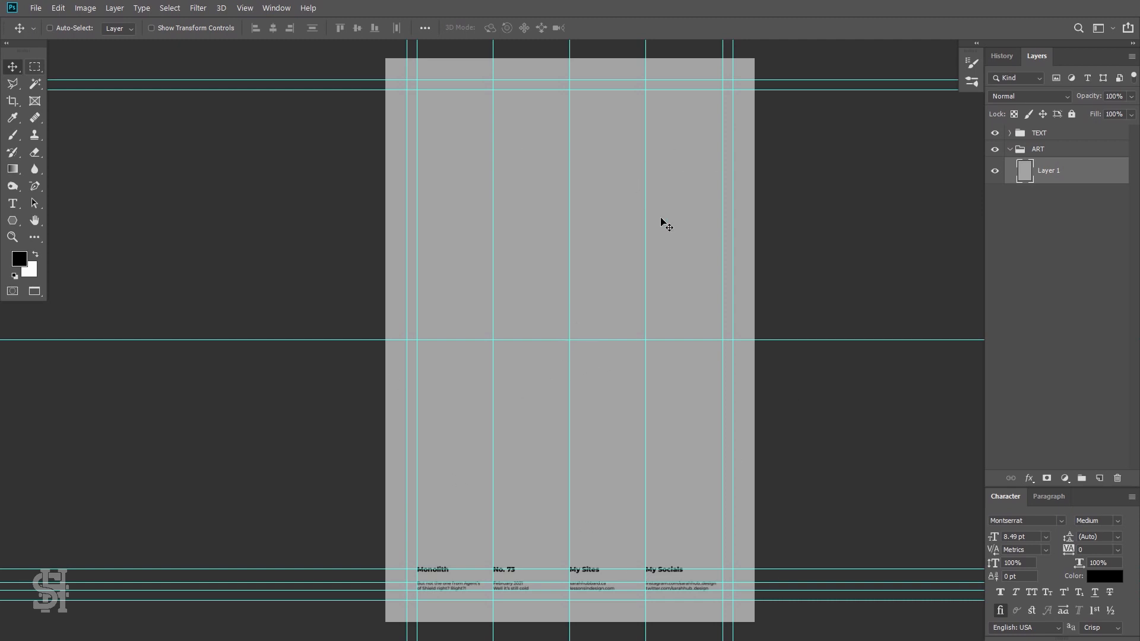
# - Try to place a horizontal guide at the lower edge of a square marquee drawn in the page's upper-left margin corner
pyautogui.click(36, 68)
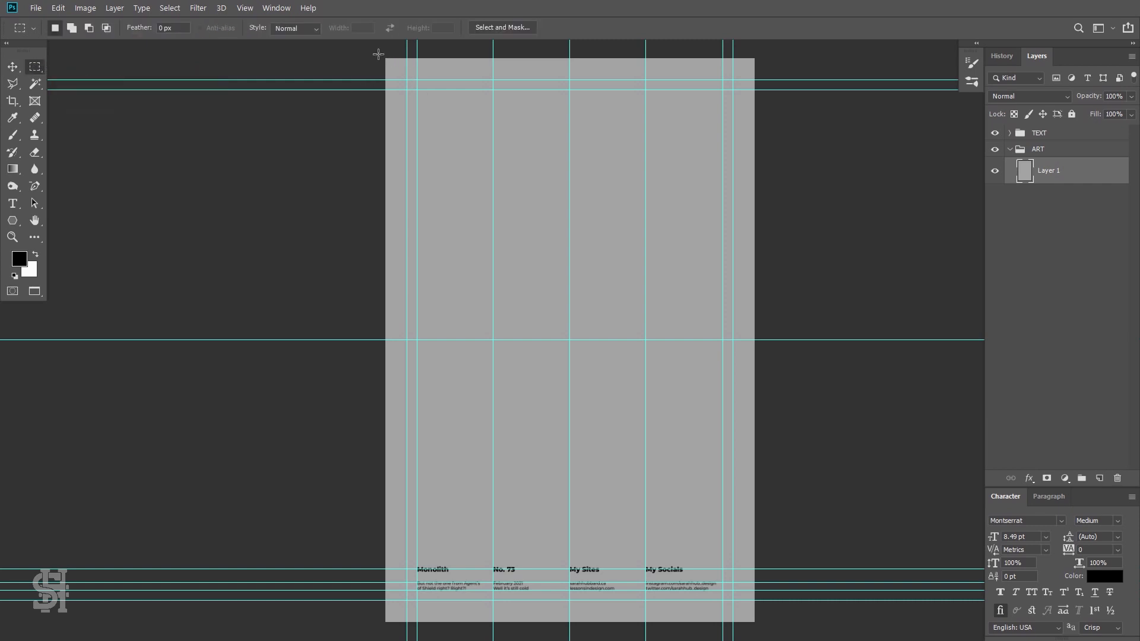
pyautogui.scroll(10, 398, 63)
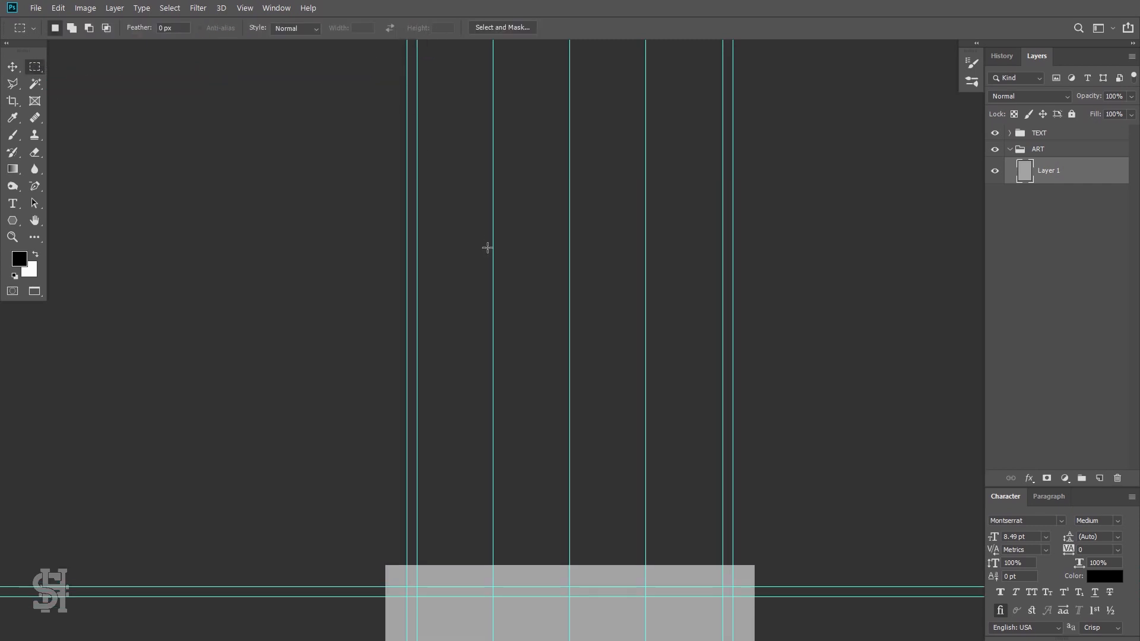
pyautogui.scroll(-9, 483, 247)
pyautogui.scroll(-1, 389, 102)
pyautogui.moveTo(387, 115); pyautogui.dragTo(417, 147)
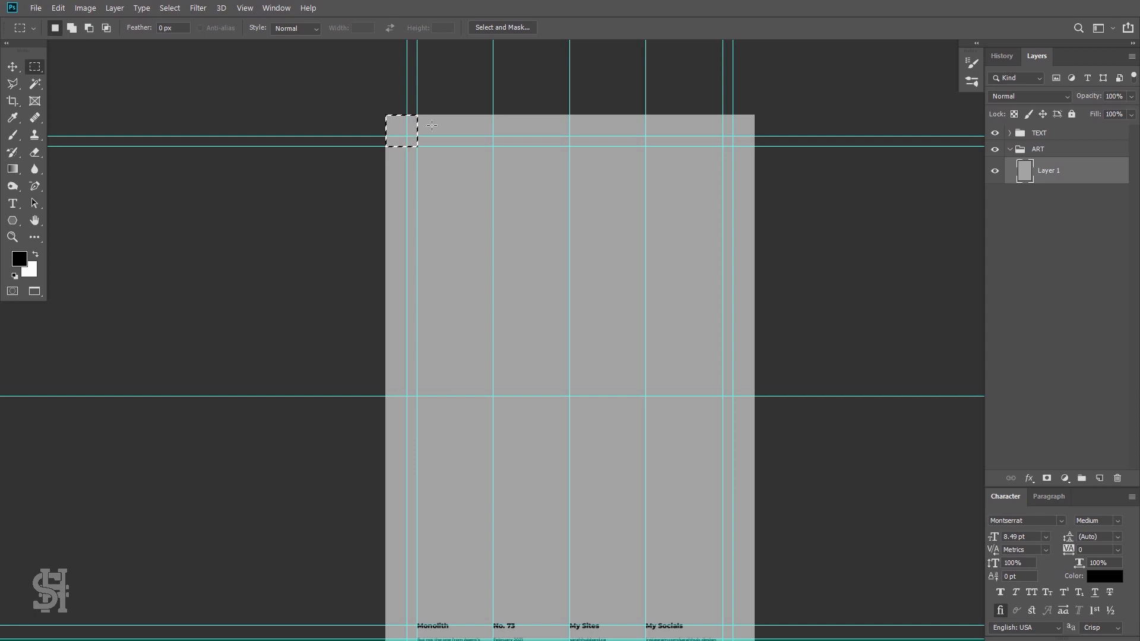
pyautogui.hotkey('ctrl', 'r')
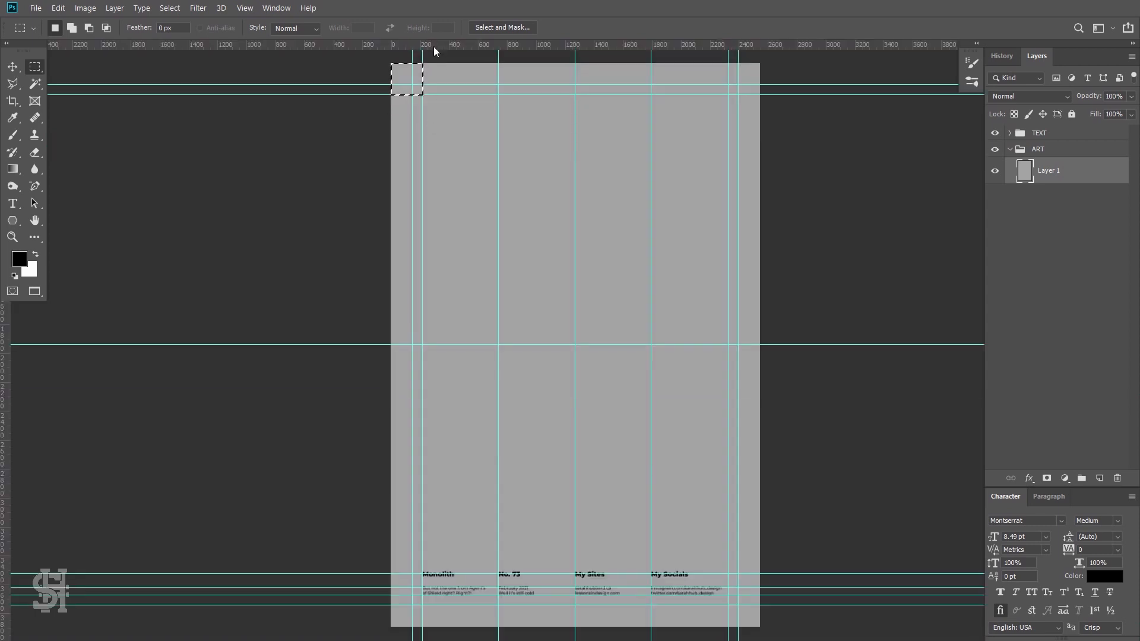
pyautogui.moveTo(438, 52); pyautogui.dragTo(440, 94)
pyautogui.hotkey('ctrl', 'd')
pyautogui.hotkey('ctrl', 'r')
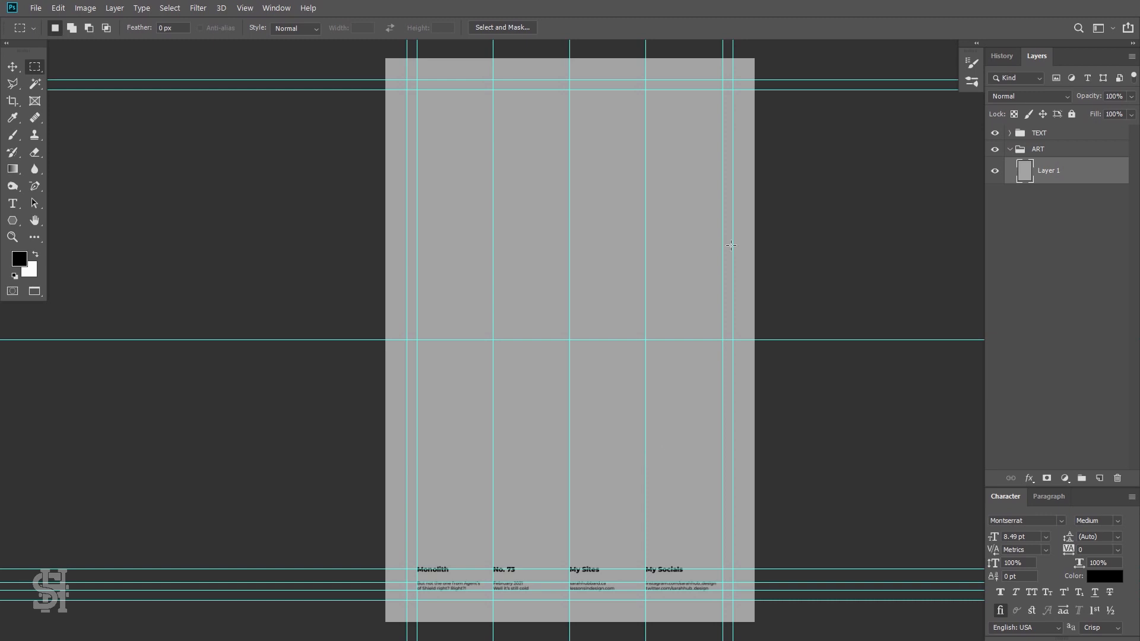
# - Examine how the footer headings and text lines align with the column and row guides
pyautogui.scroll(-4, 571, 490)
pyautogui.press('z')
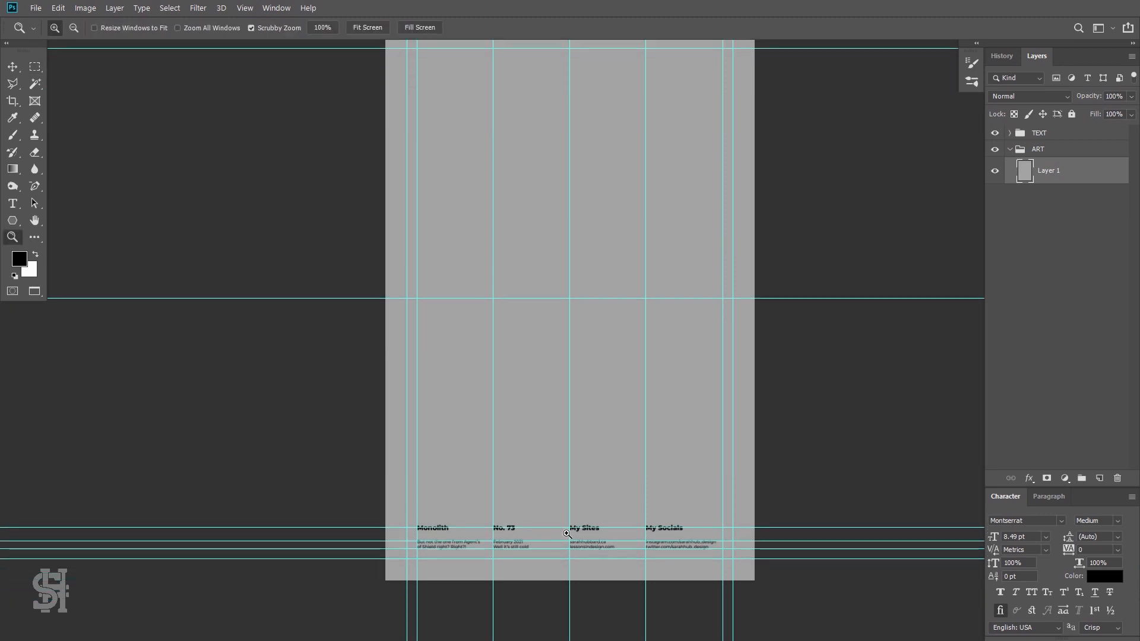
pyautogui.moveTo(561, 536); pyautogui.dragTo(605, 548)
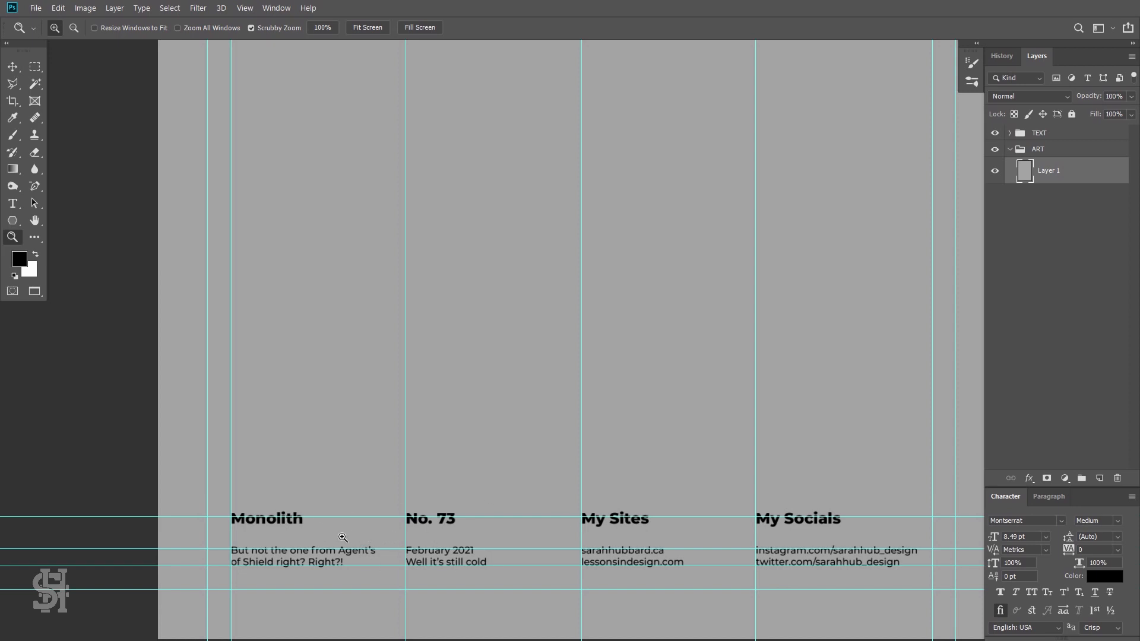
pyautogui.click(38, 66)
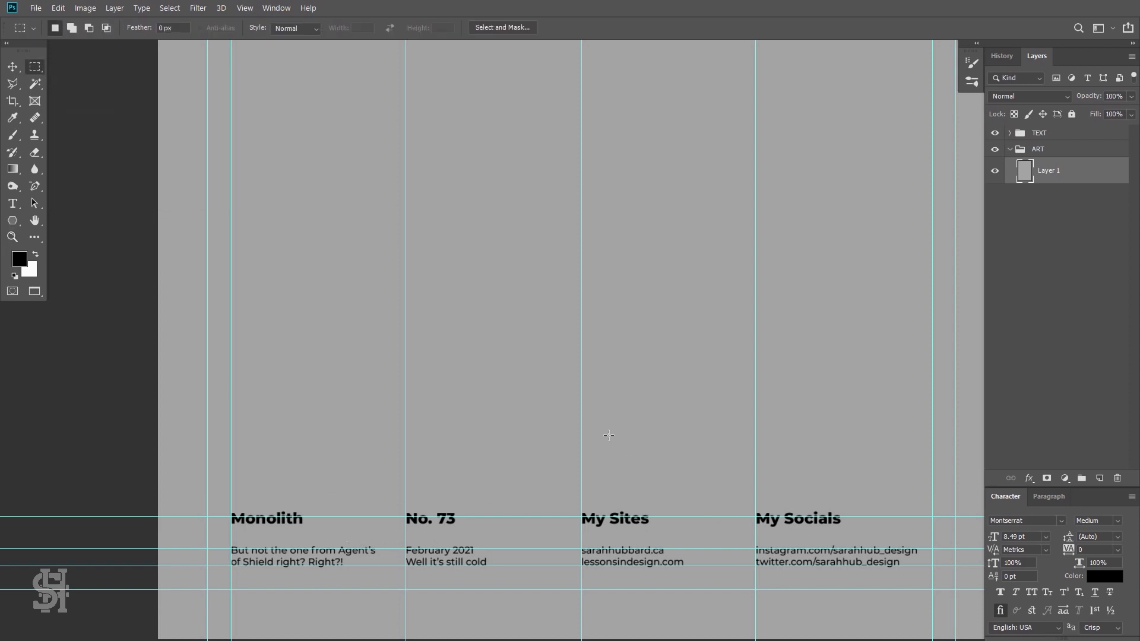
pyautogui.hotkey('ctrl', '0')
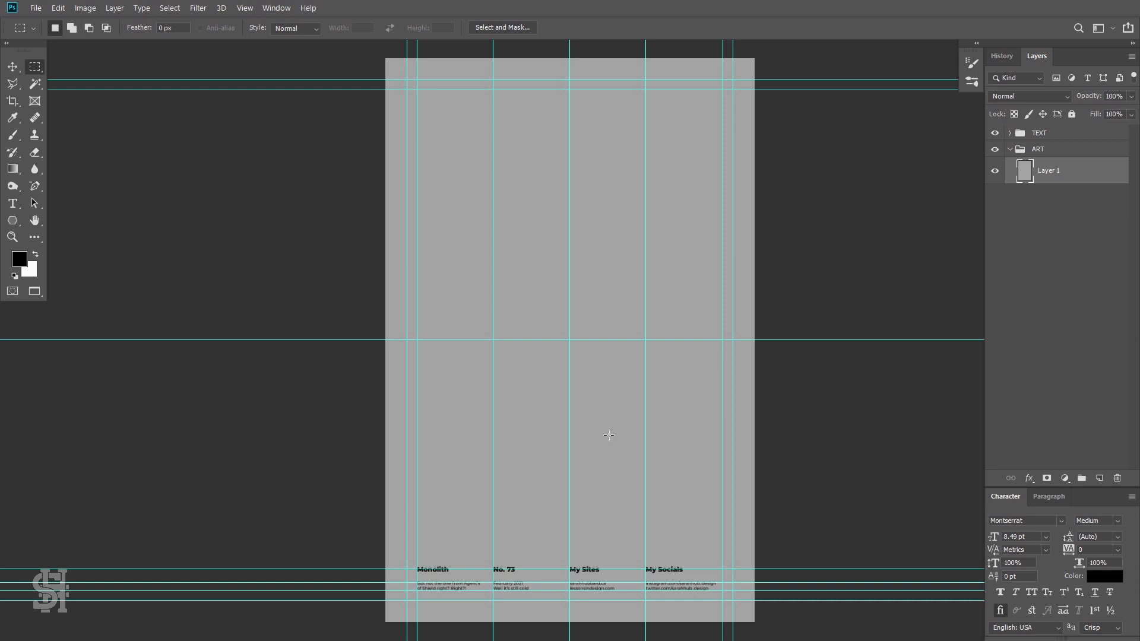
pyautogui.press('v')
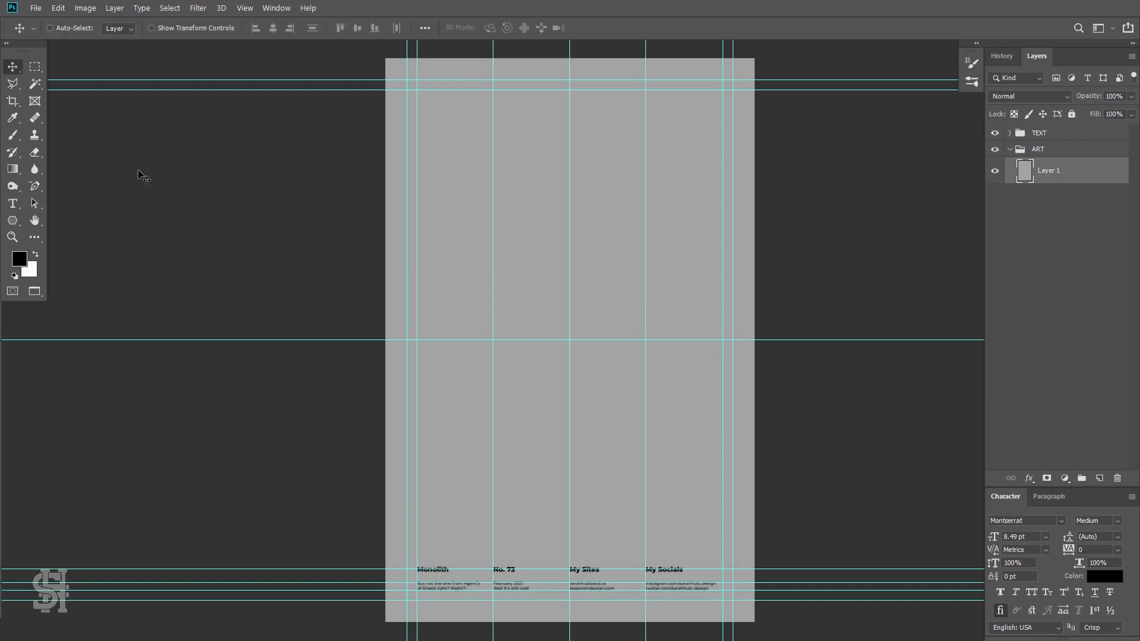
# - Draw a rectangle shape about 529 x 2903 px in the second column, running down to the page's bottom edge
pyautogui.click(12, 220)
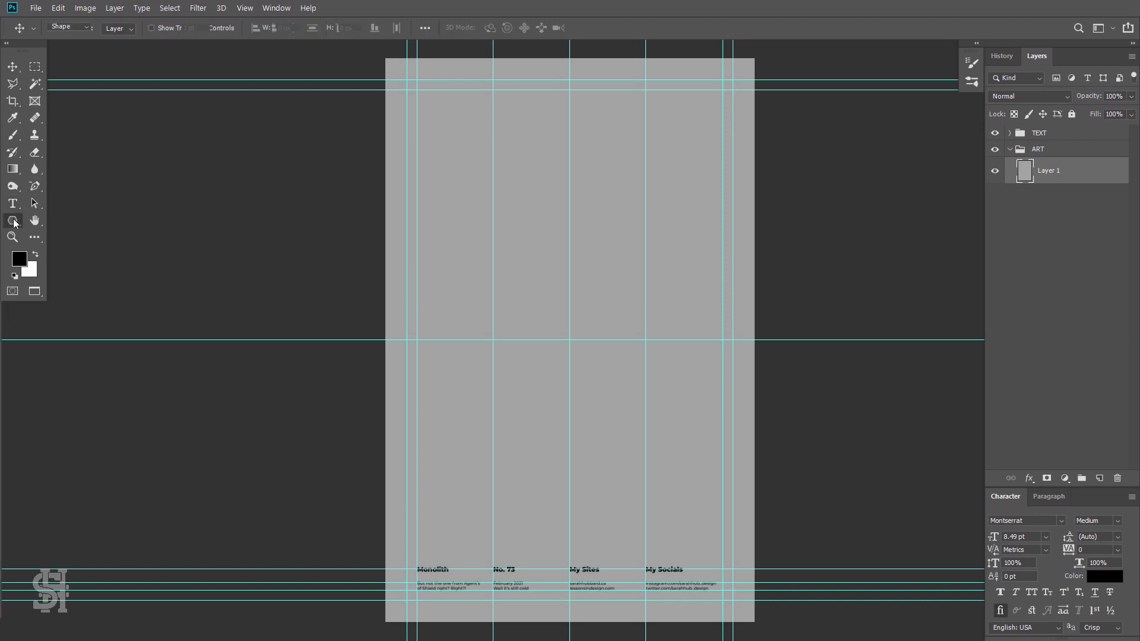
pyautogui.click(63, 220)
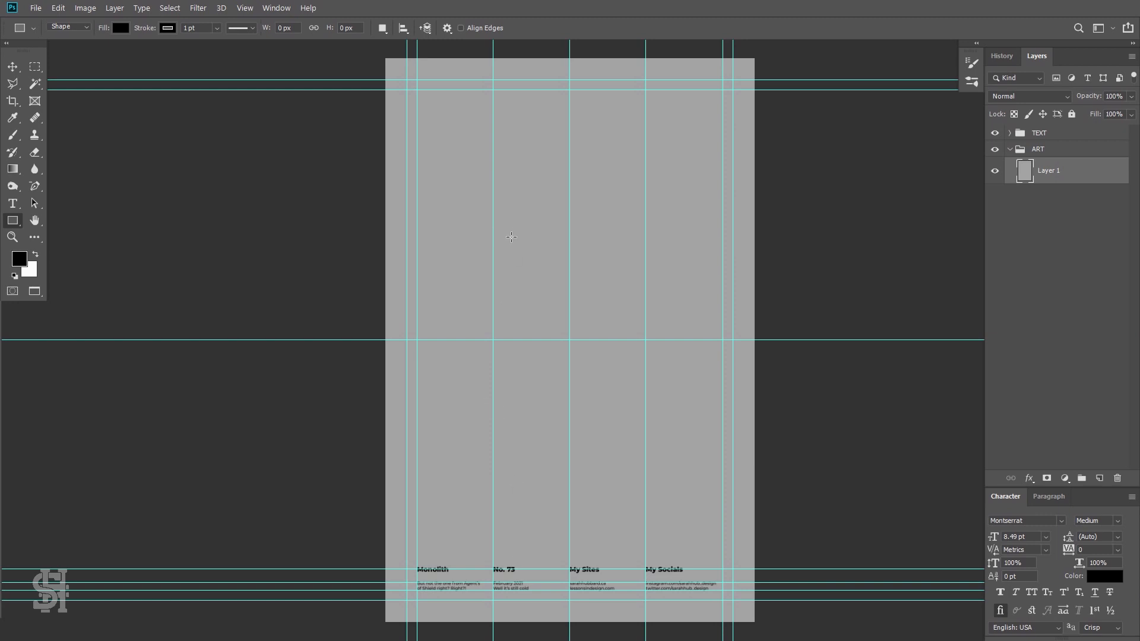
pyautogui.scroll(-1, 509, 239)
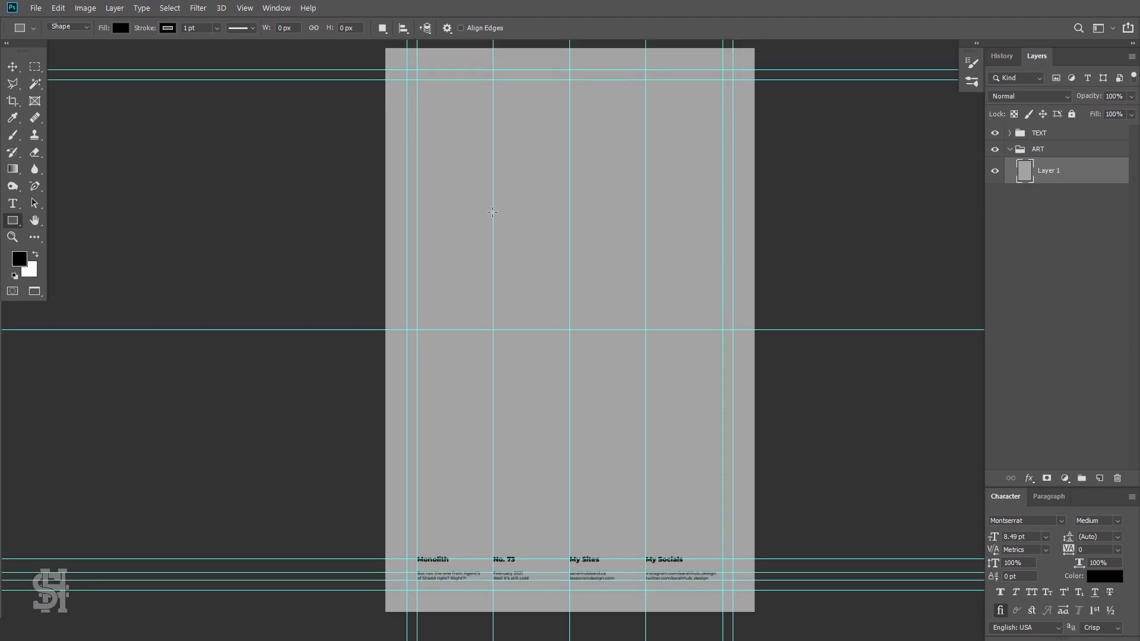
pyautogui.scroll(1, 493, 202)
pyautogui.moveTo(493, 202); pyautogui.dragTo(564, 610)
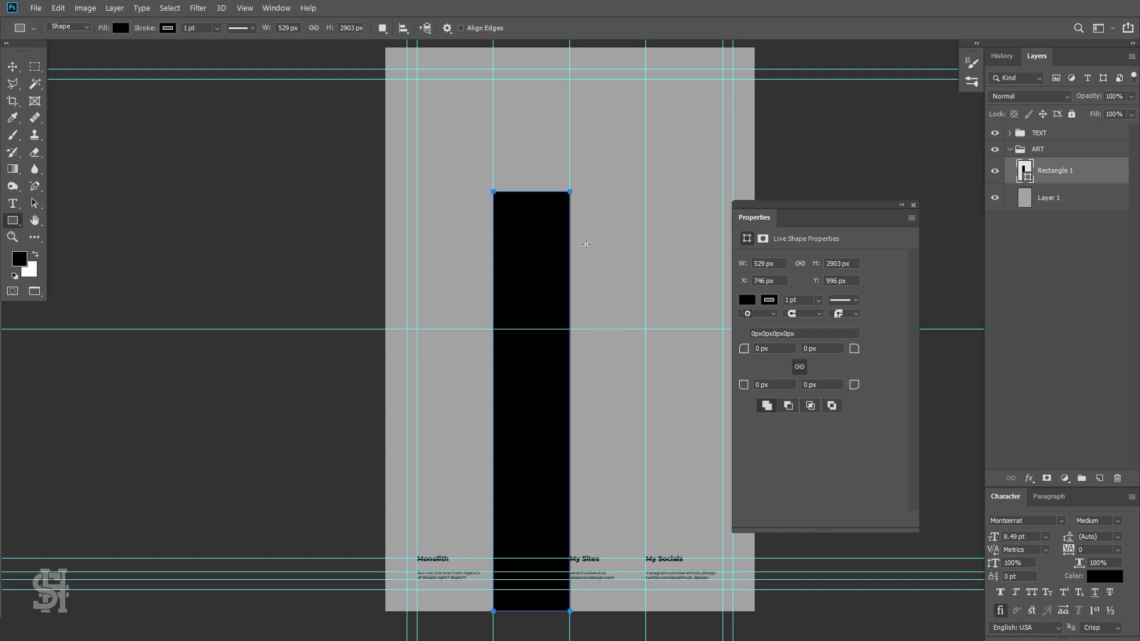
# - Remove the rectangle's stroke and fill it with a medium grey
pyautogui.moveTo(769, 212); pyautogui.dragTo(805, 167)
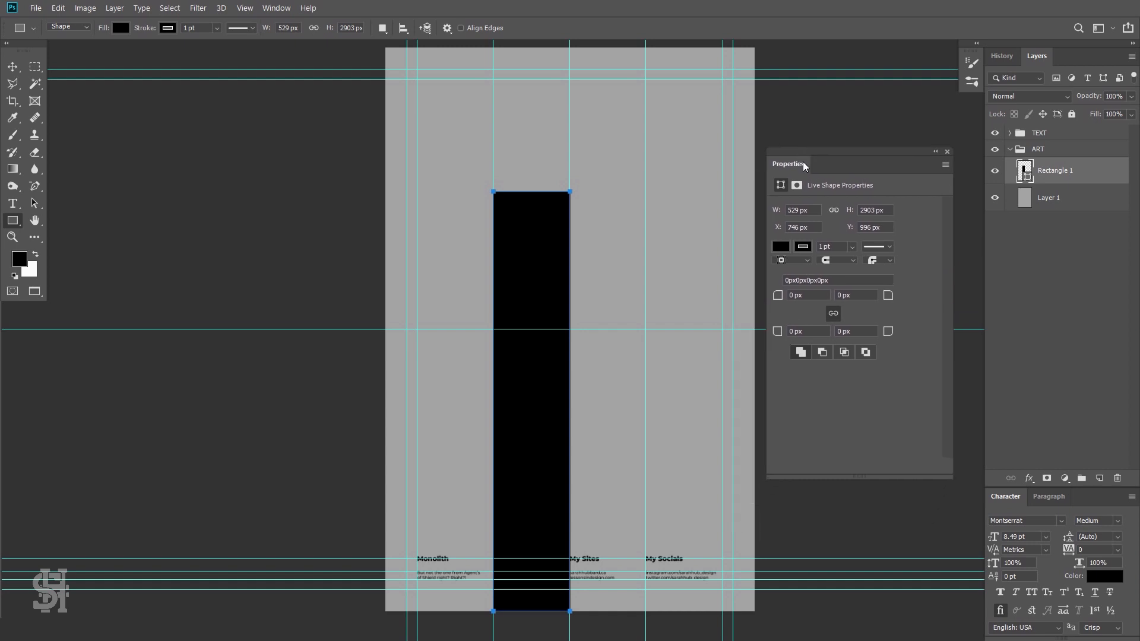
pyautogui.click(805, 248)
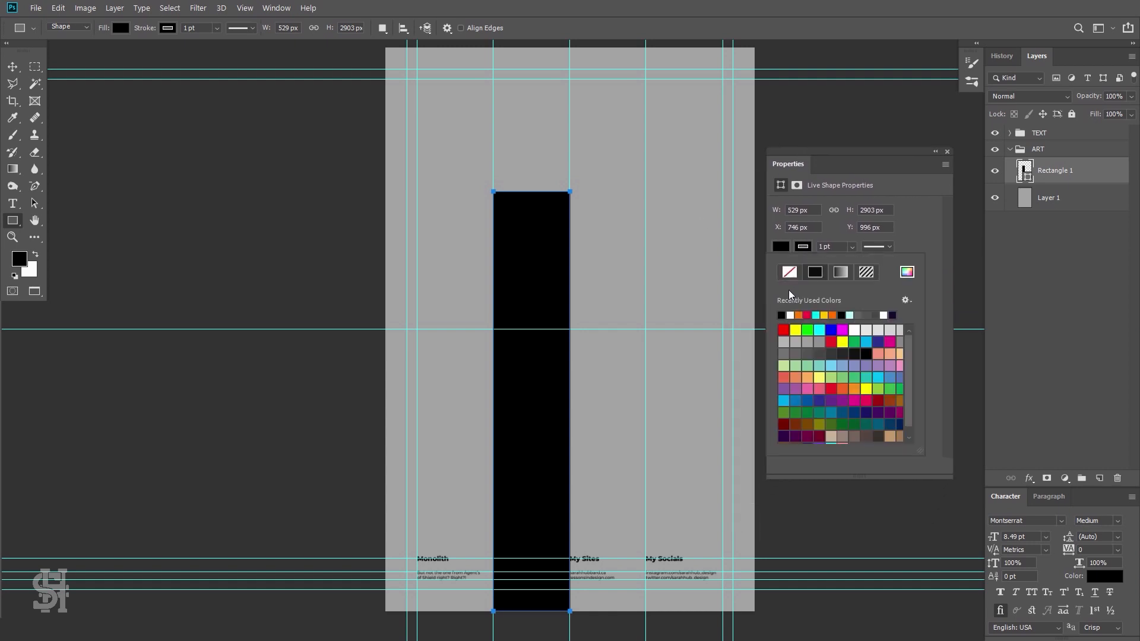
pyautogui.click(790, 274)
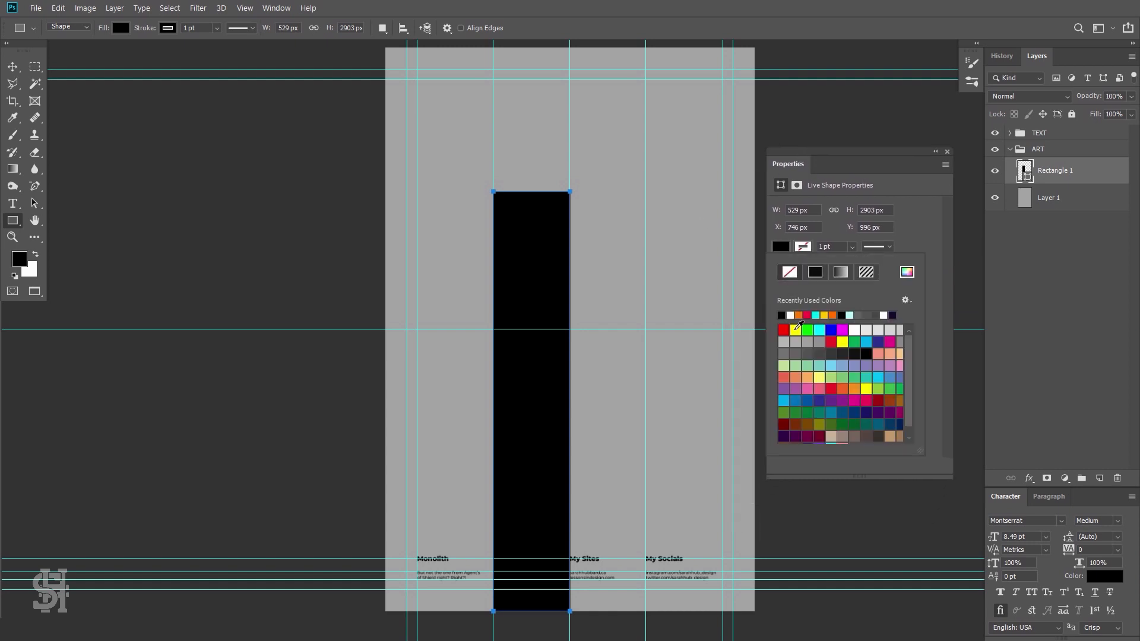
pyautogui.click(782, 248)
pyautogui.click(782, 249)
pyautogui.click(784, 353)
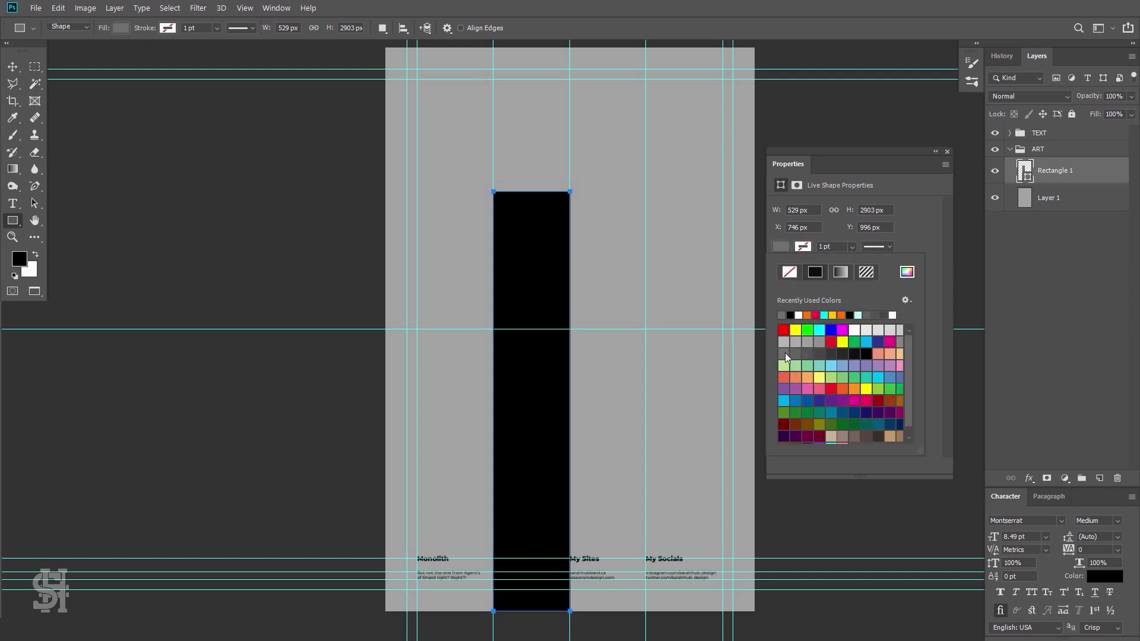
pyautogui.click(34, 67)
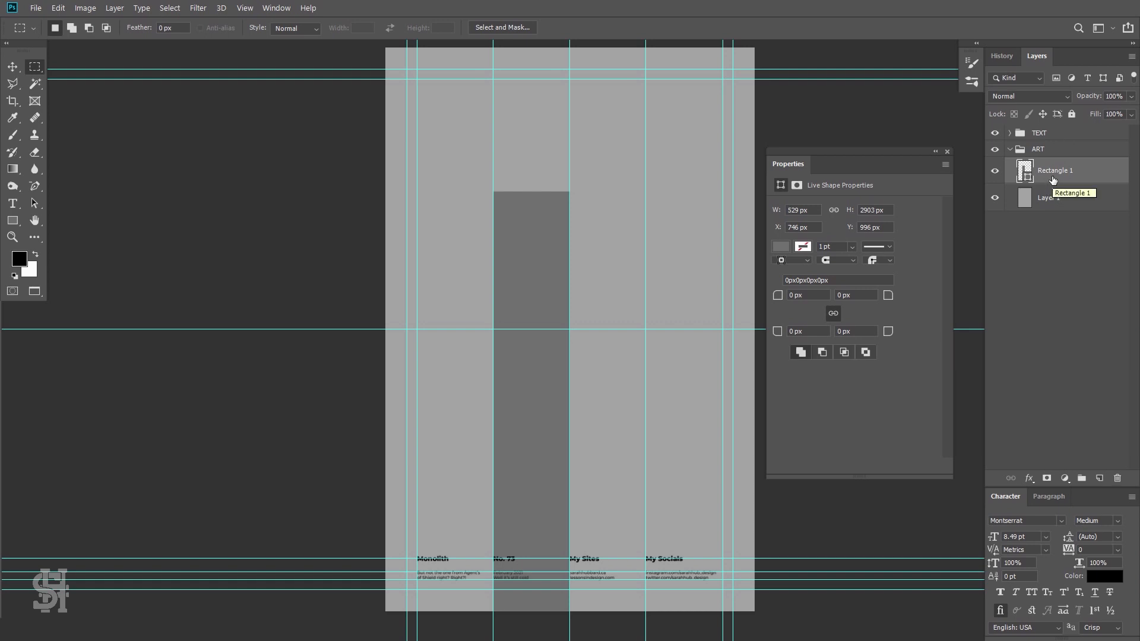
# - Duplicate the grey rectangle, move the copy into the adjoining third column at X 1269 px, and fill it dark grey
pyautogui.hotkey('ctrl', 'j')
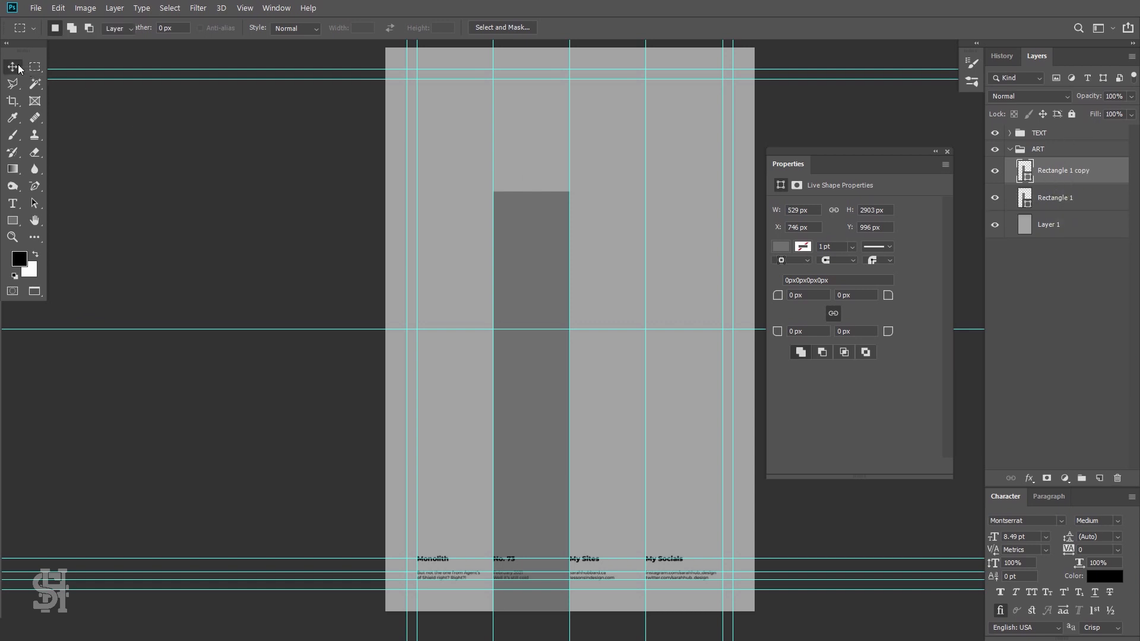
pyautogui.click(12, 66)
pyautogui.moveTo(556, 258); pyautogui.dragTo(625, 261)
pyautogui.click(782, 247)
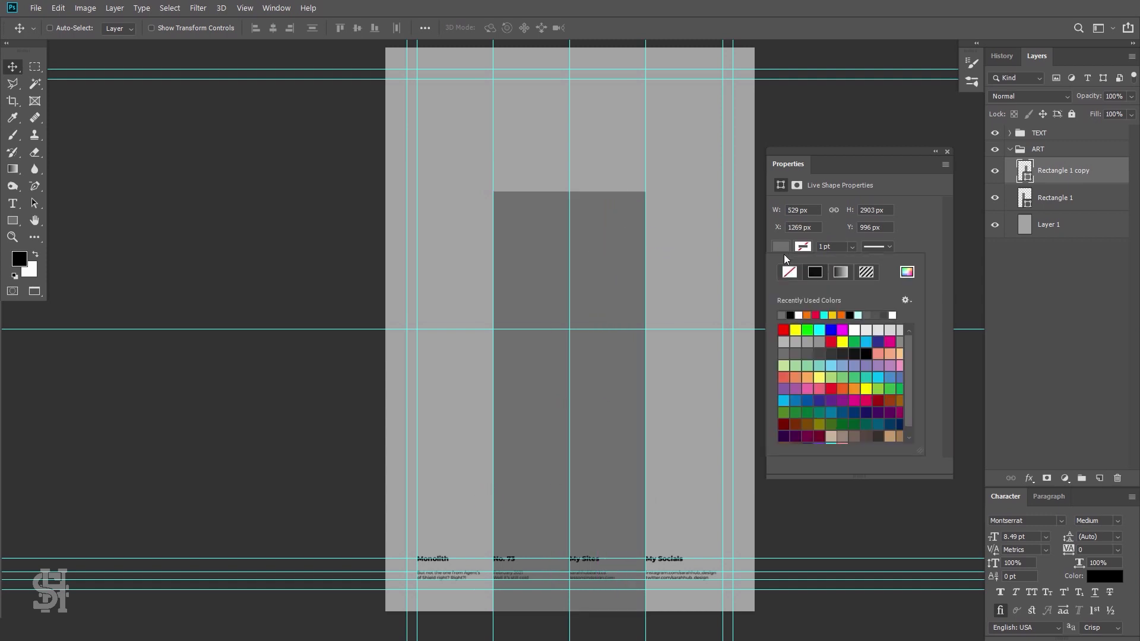
pyautogui.click(819, 354)
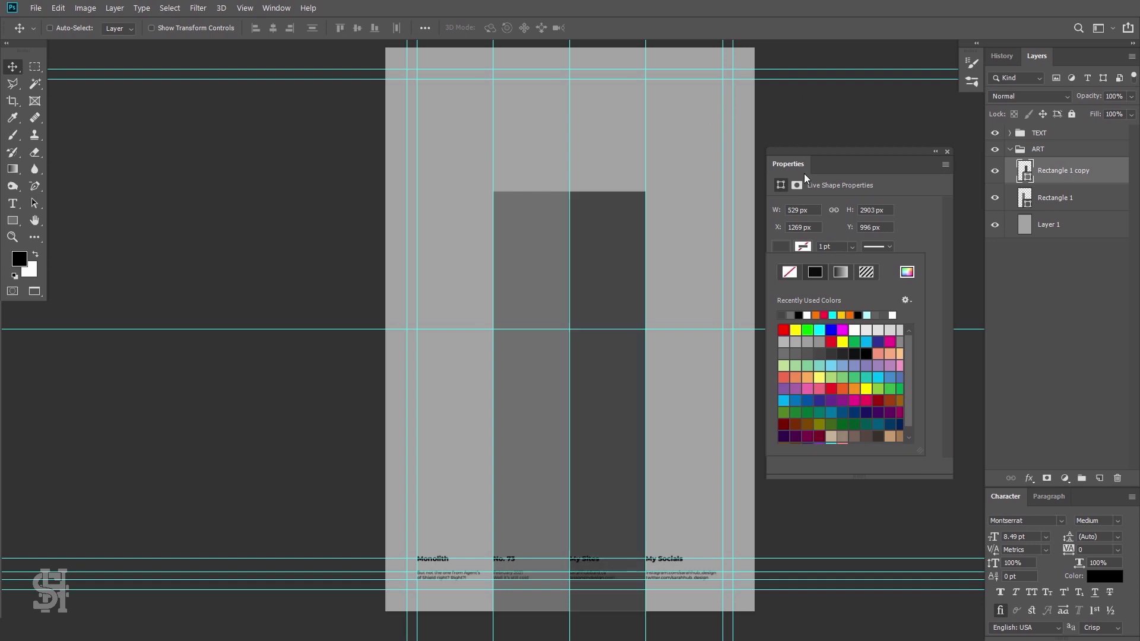
# - Move the dark grey rectangle 6 px sideways so its inner edge snaps to the centre column guide
pyautogui.click(947, 151)
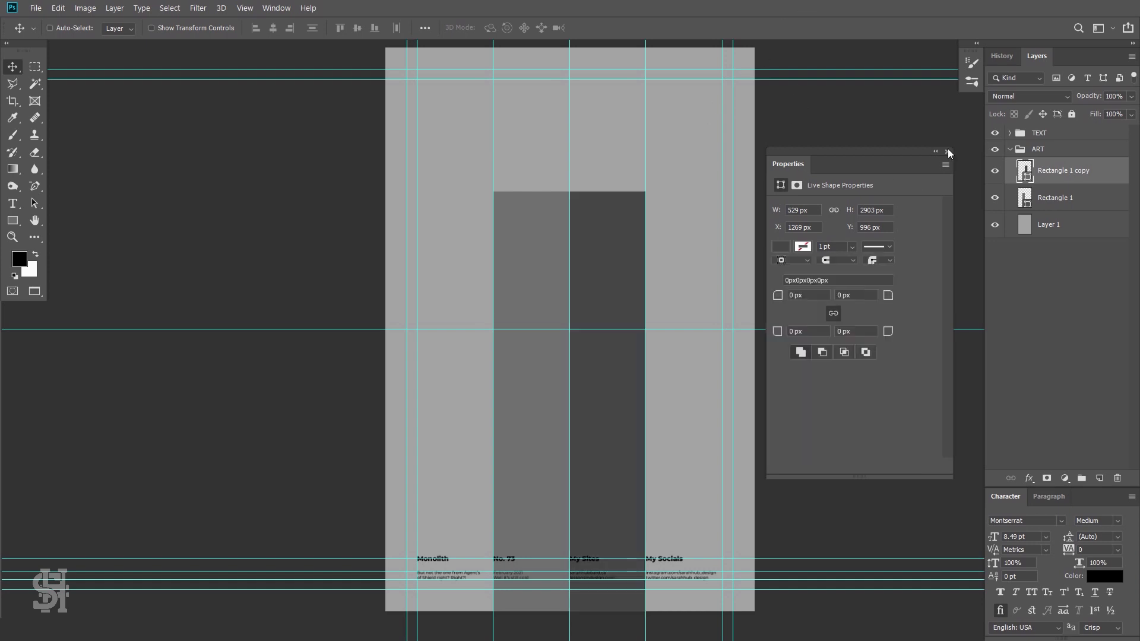
pyautogui.click(946, 152)
pyautogui.hotkey('ctrl', ';')
pyautogui.press('z')
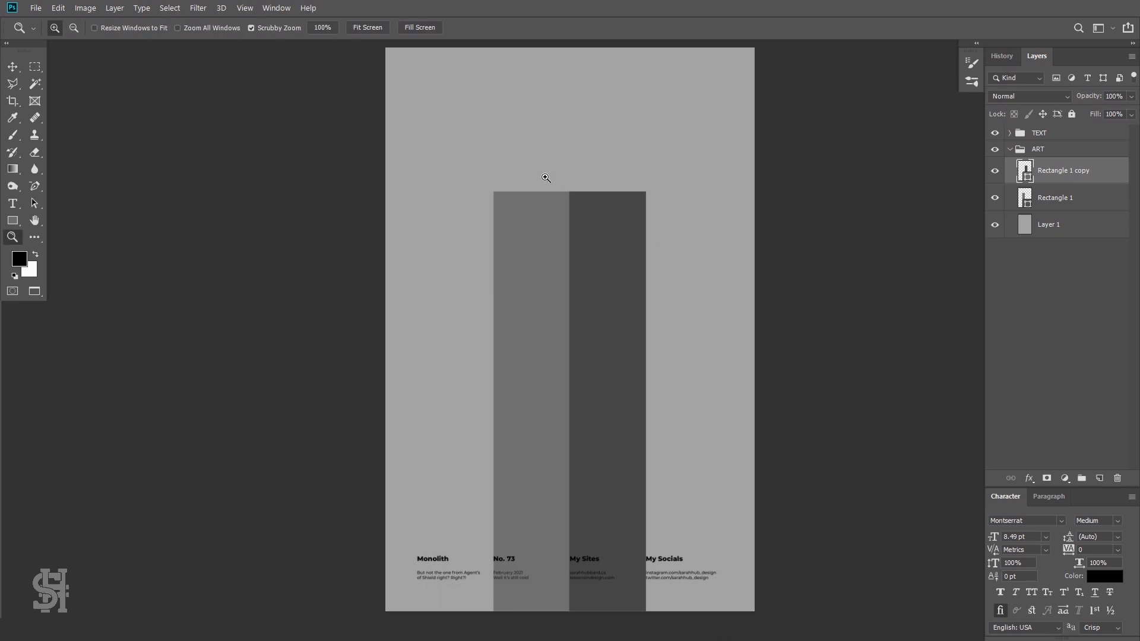
pyautogui.moveTo(543, 175); pyautogui.dragTo(450, 259)
pyautogui.hotkey('ctrl', ';')
pyautogui.press('h')
pyautogui.click(14, 67)
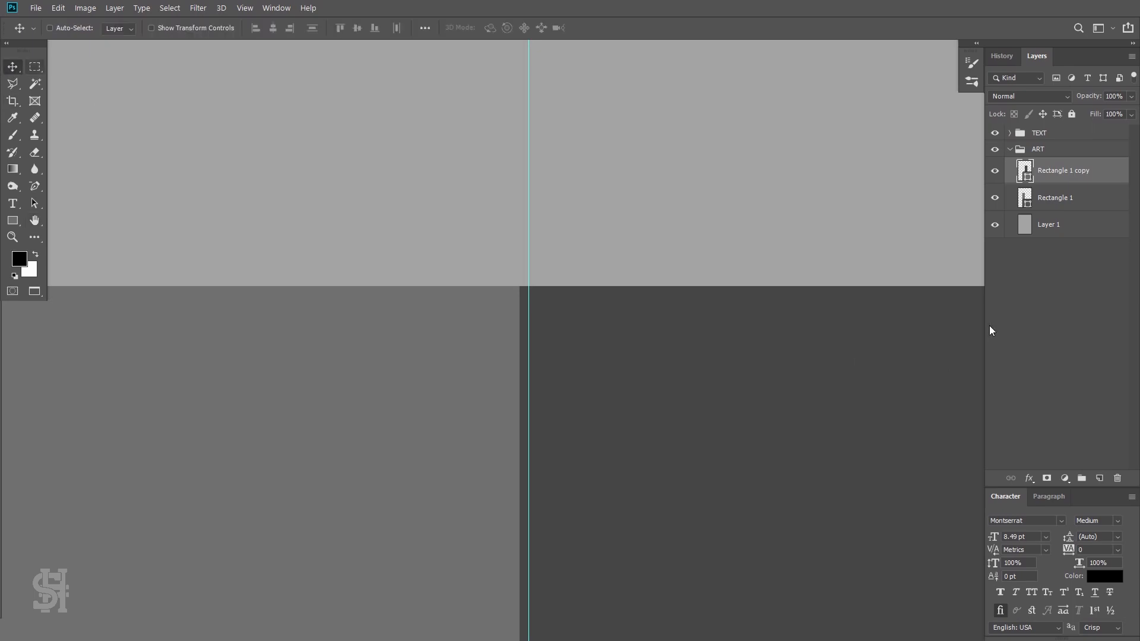
pyautogui.click(995, 172)
pyautogui.click(995, 172)
pyautogui.moveTo(585, 391); pyautogui.dragTo(593, 391)
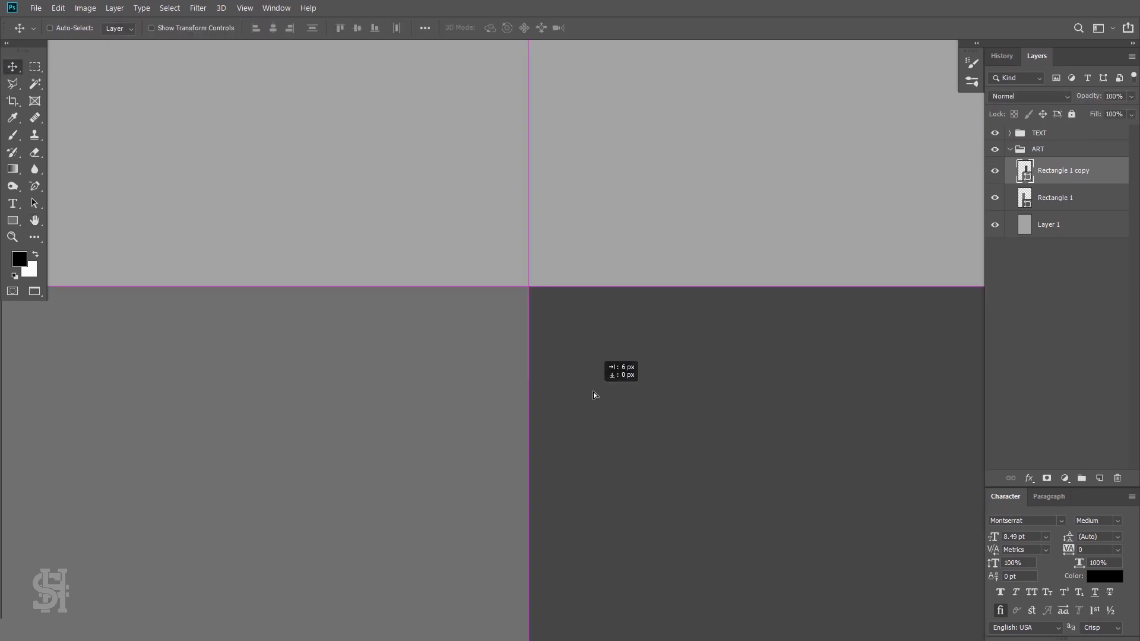
# - Examine the seam between the two rectangles and their outer edges up close and at full-page view, with guides shown and hidden
pyautogui.press('z')
pyautogui.moveTo(520, 275); pyautogui.dragTo(605, 350)
pyautogui.hotkey('ctrl', '0')
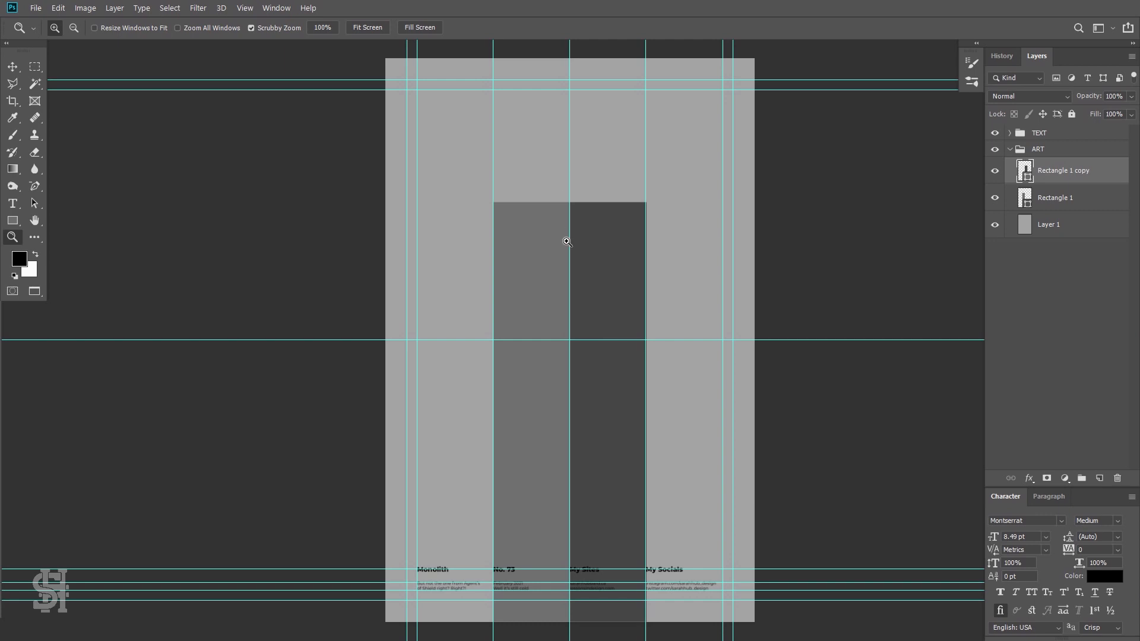
pyautogui.moveTo(575, 221); pyautogui.dragTo(589, 234)
pyautogui.scroll(-2, 588, 235)
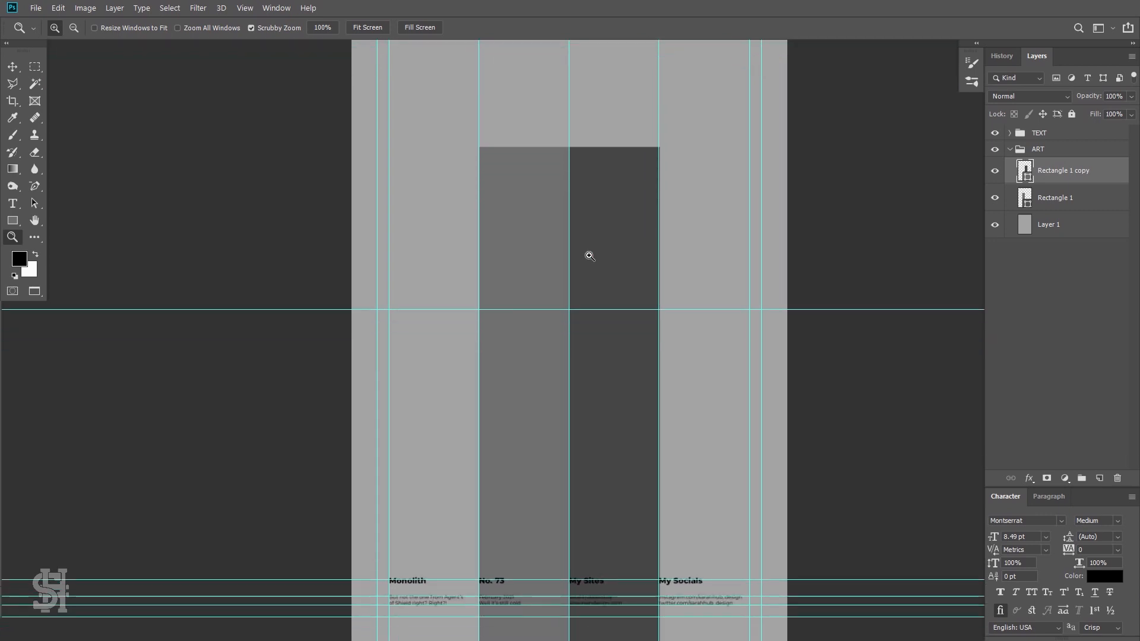
pyautogui.scroll(-6, 596, 288)
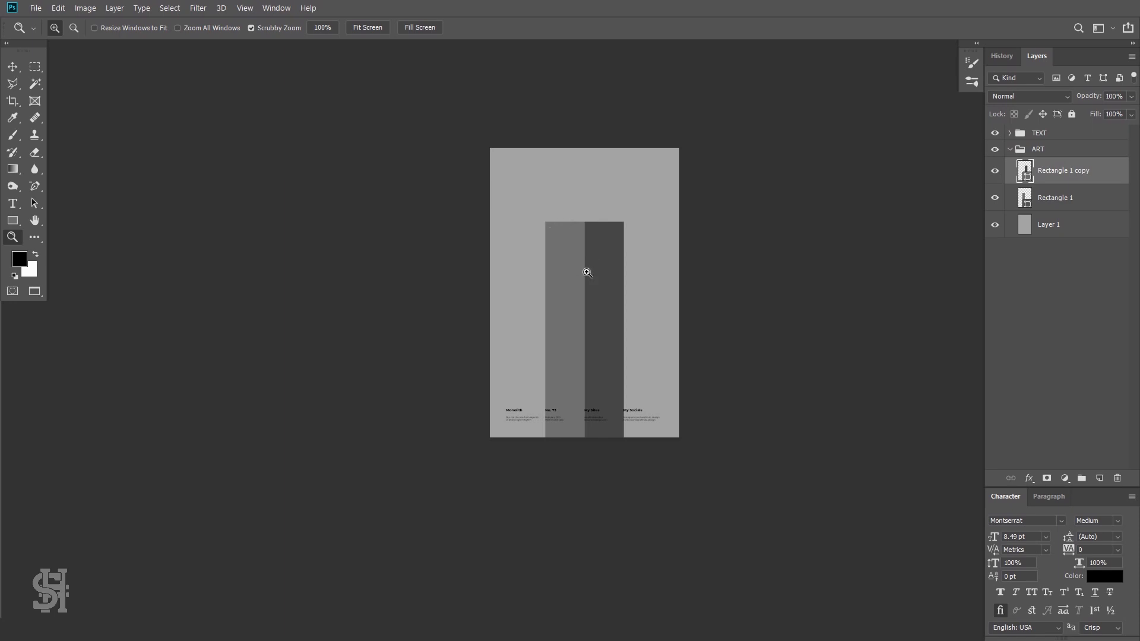
pyautogui.moveTo(586, 272); pyautogui.dragTo(648, 223)
pyautogui.scroll(1, 600, 193)
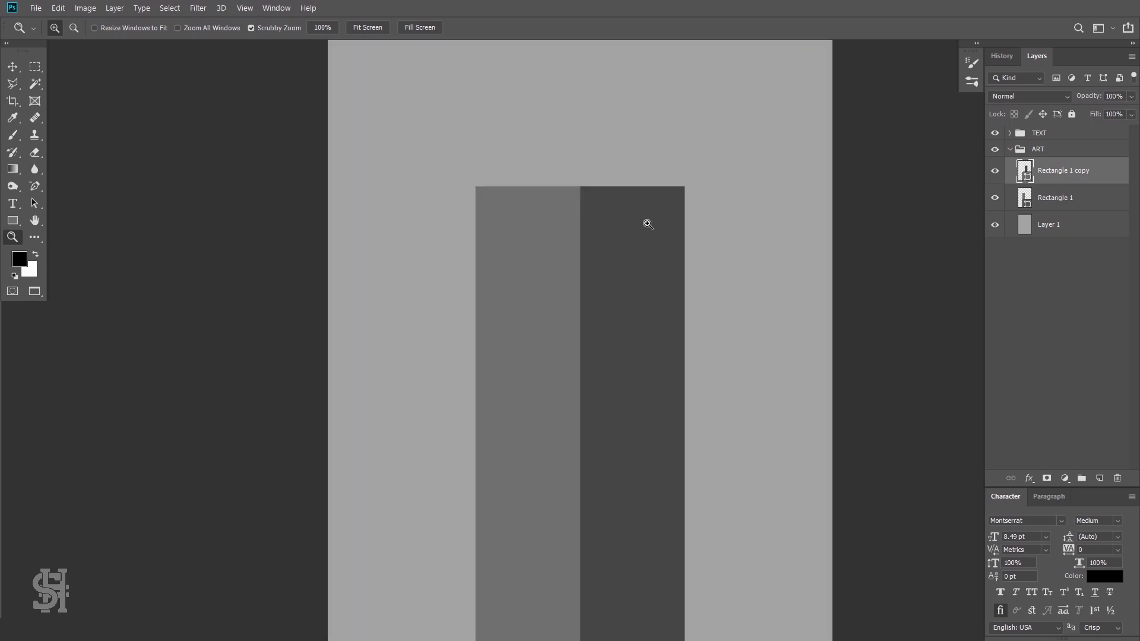
# - Rasterize both rectangle layers and toggle their visibility to check each one
pyautogui.keyDown('shift'); pyautogui.click(1070, 207); pyautogui.keyUp('shift')
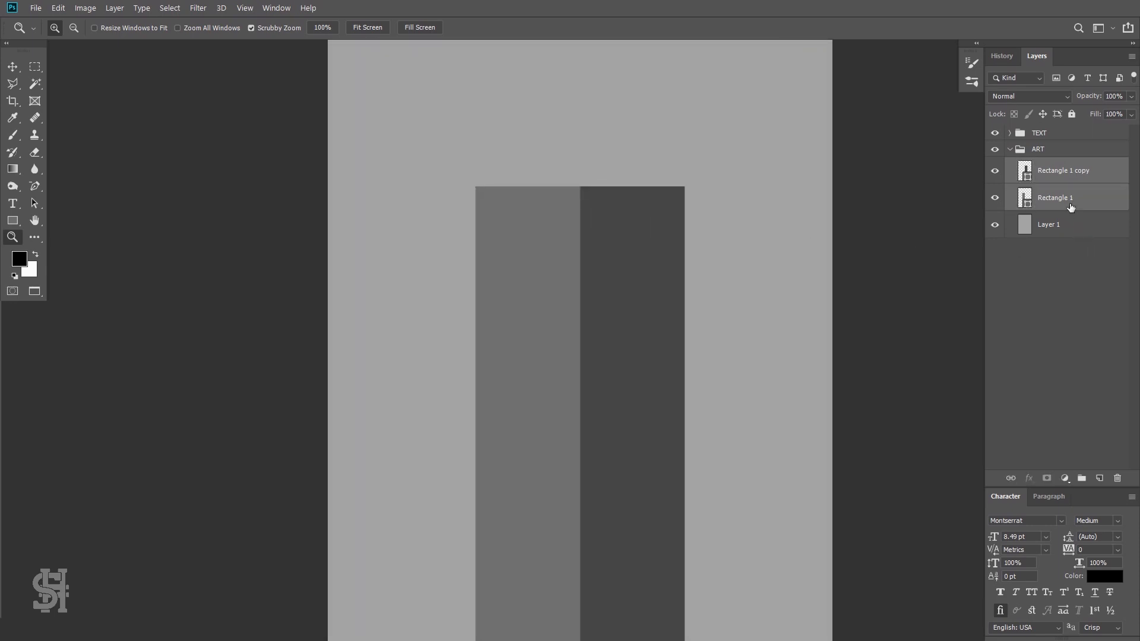
pyautogui.rightClick(1070, 207)
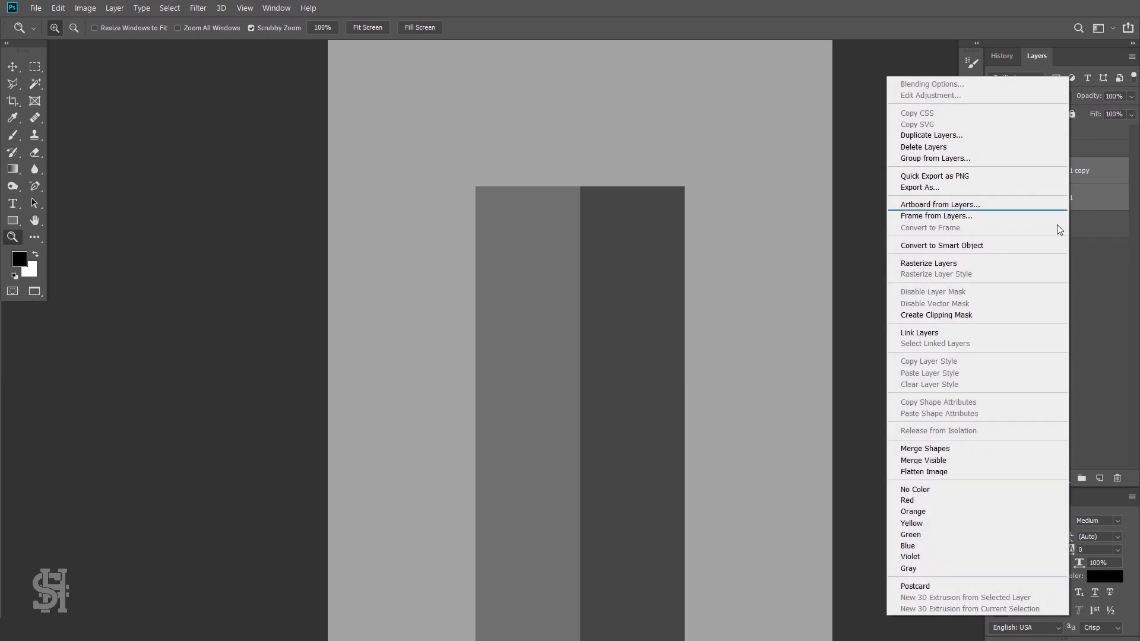
pyautogui.click(961, 264)
pyautogui.click(997, 177)
pyautogui.click(997, 173)
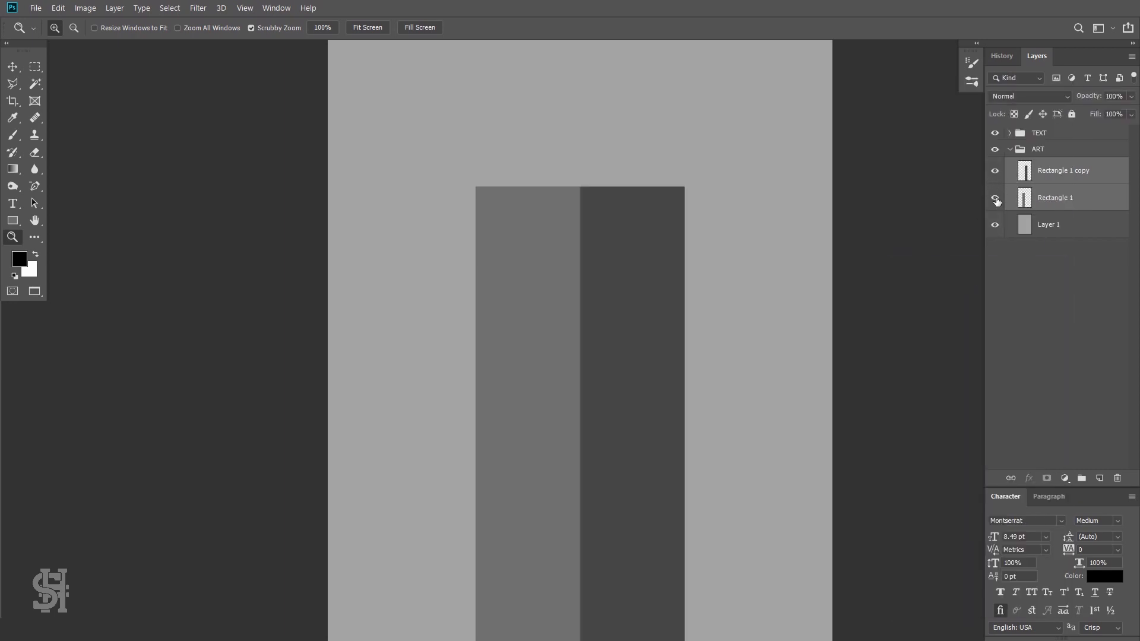
pyautogui.click(996, 200)
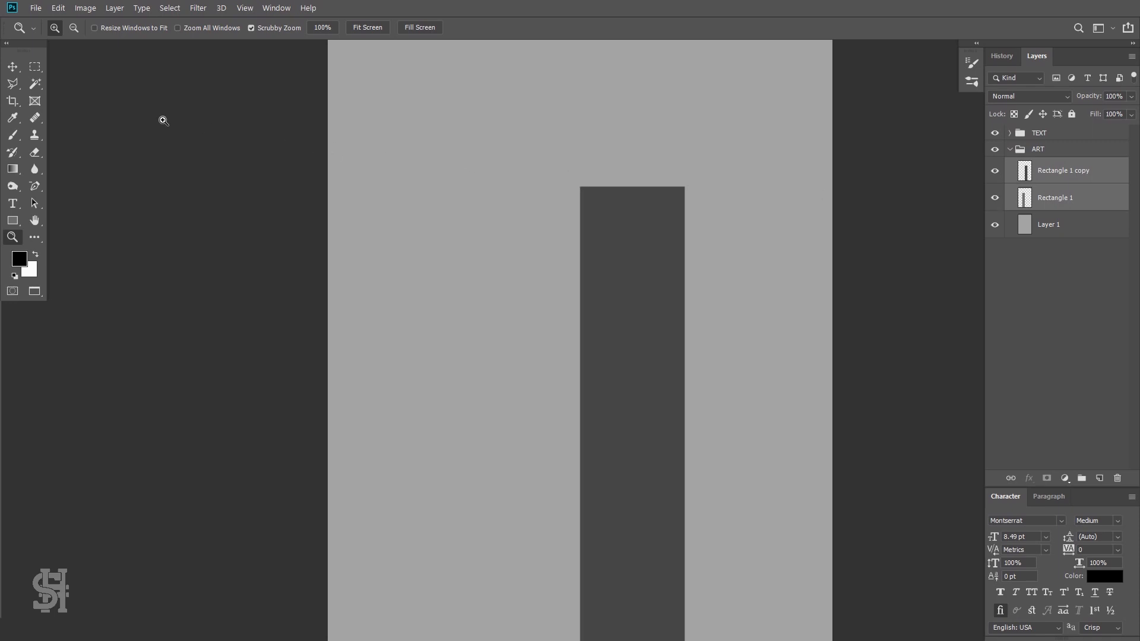
# - Show the guides and rulers and check how the dark rectangle's edges meet the column guides
pyautogui.click(593, 213)
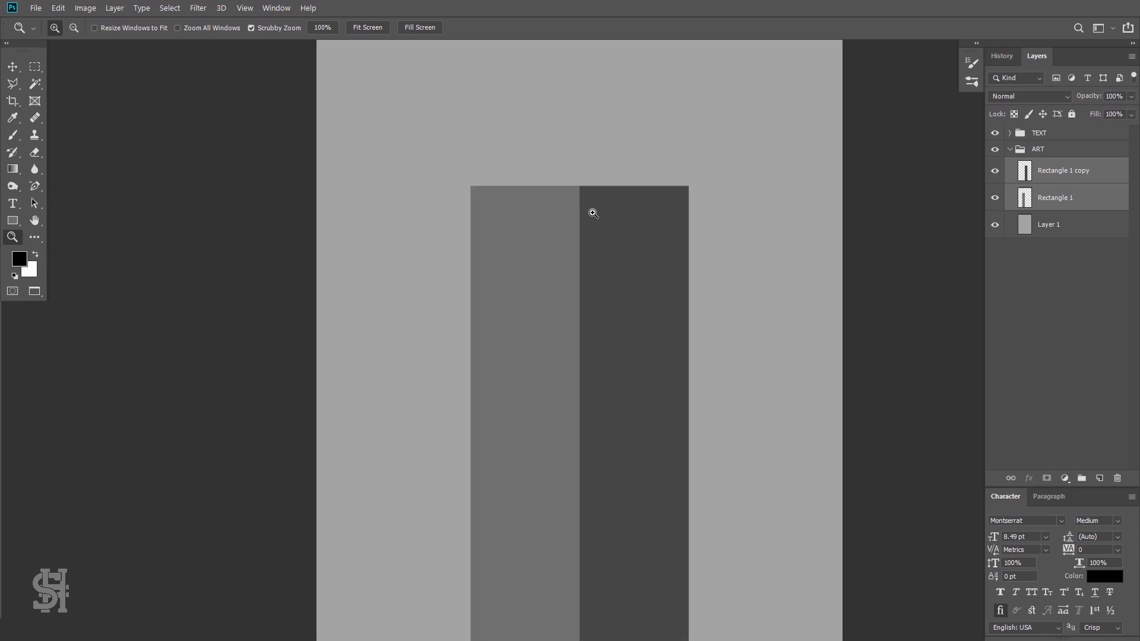
pyautogui.hotkey('ctrl', ';')
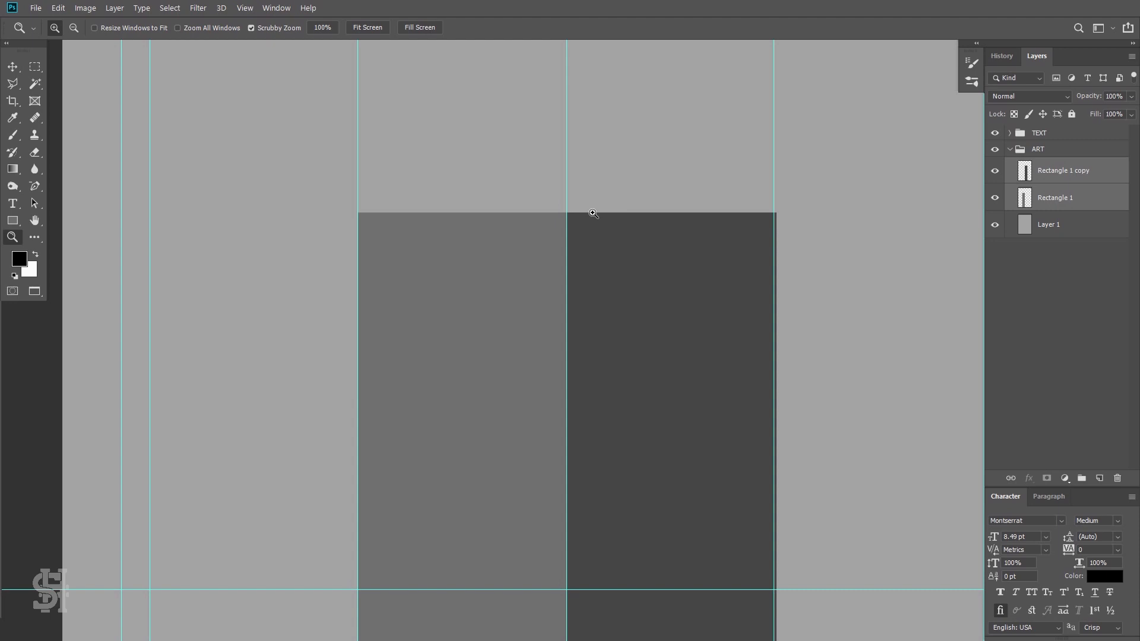
pyautogui.hotkey('ctrl', 'r')
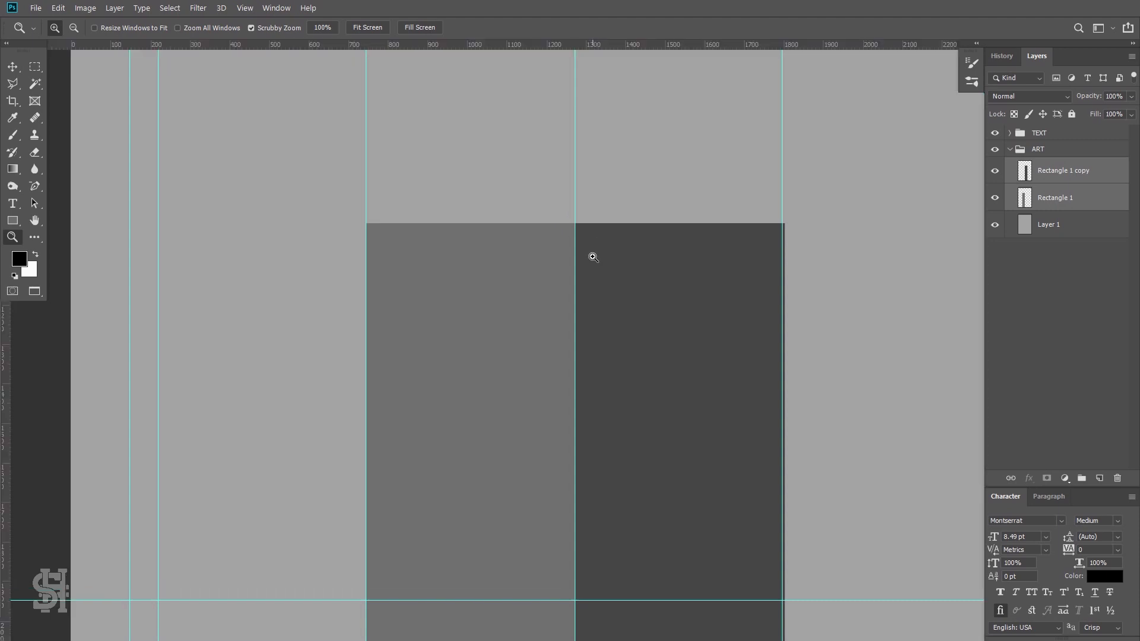
pyautogui.click(12, 66)
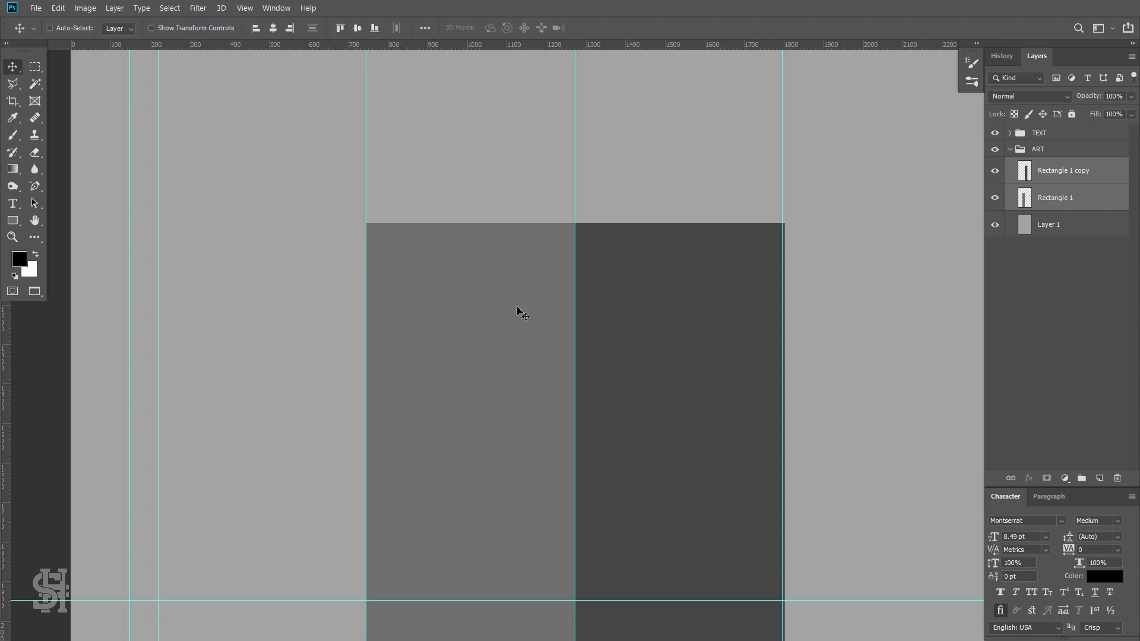
pyautogui.click(1046, 195)
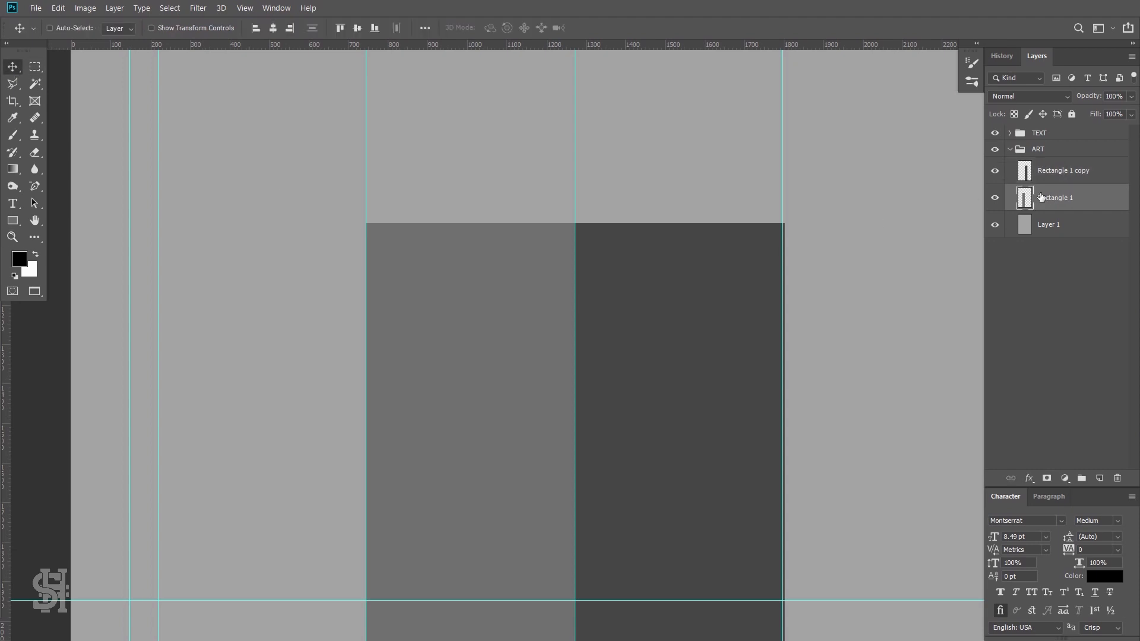
pyautogui.click(1033, 163)
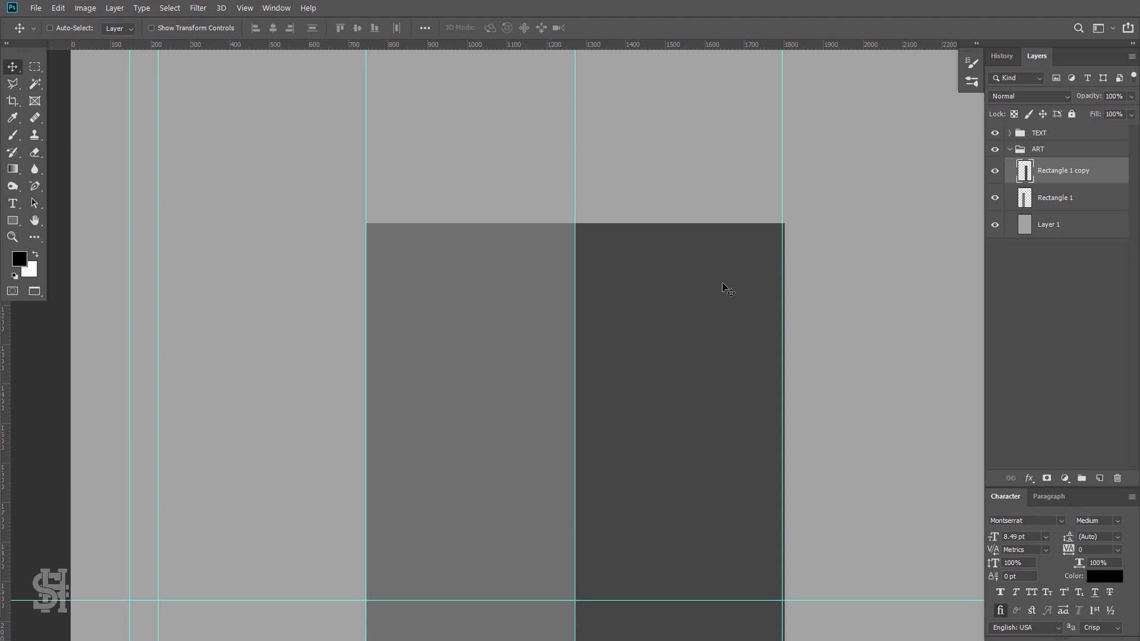
pyautogui.press('z')
pyautogui.moveTo(486, 239); pyautogui.dragTo(438, 265)
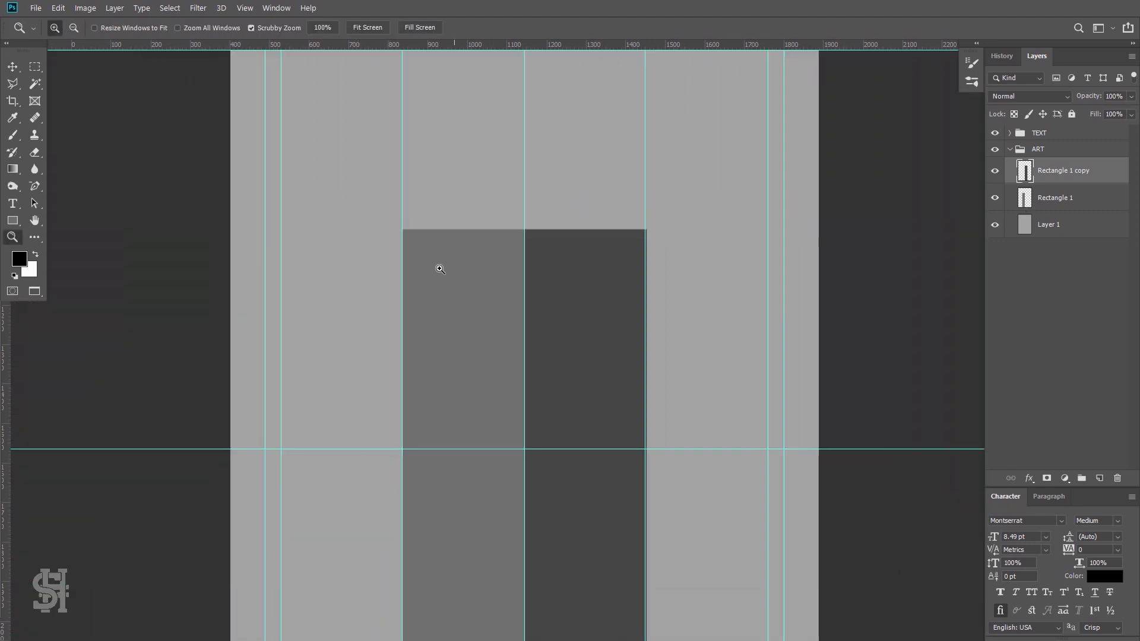
# - Remove the centre vertical guide, hide both rectangles, and place a new vertical guide at the page's horizontal centre
pyautogui.click(12, 66)
pyautogui.scroll(2, 482, 298)
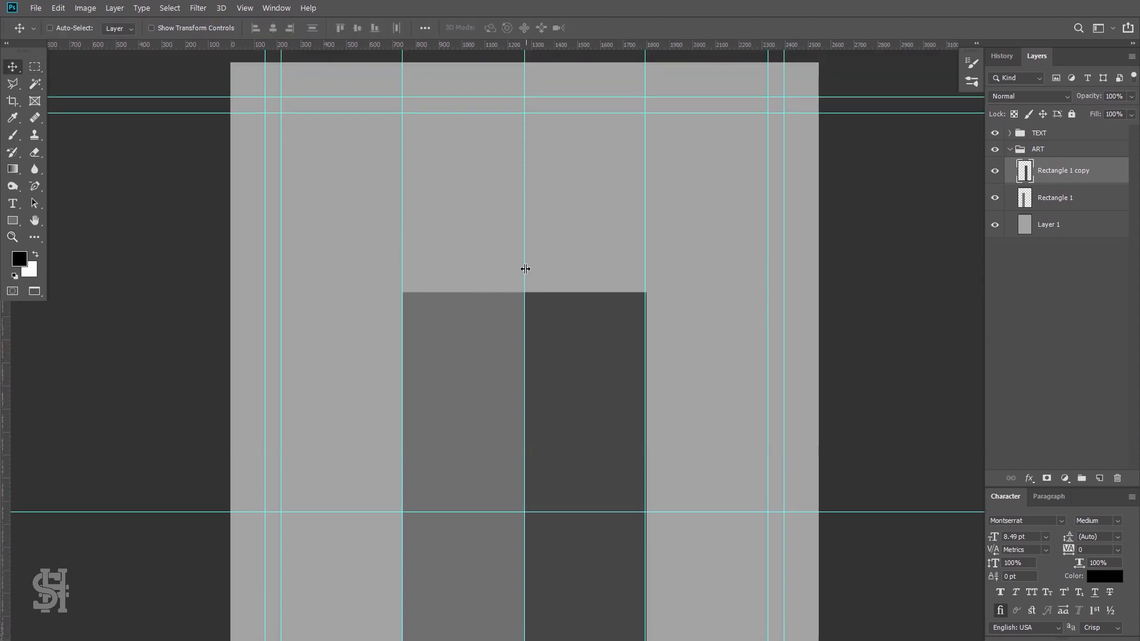
pyautogui.hscroll(-2, 525, 269)
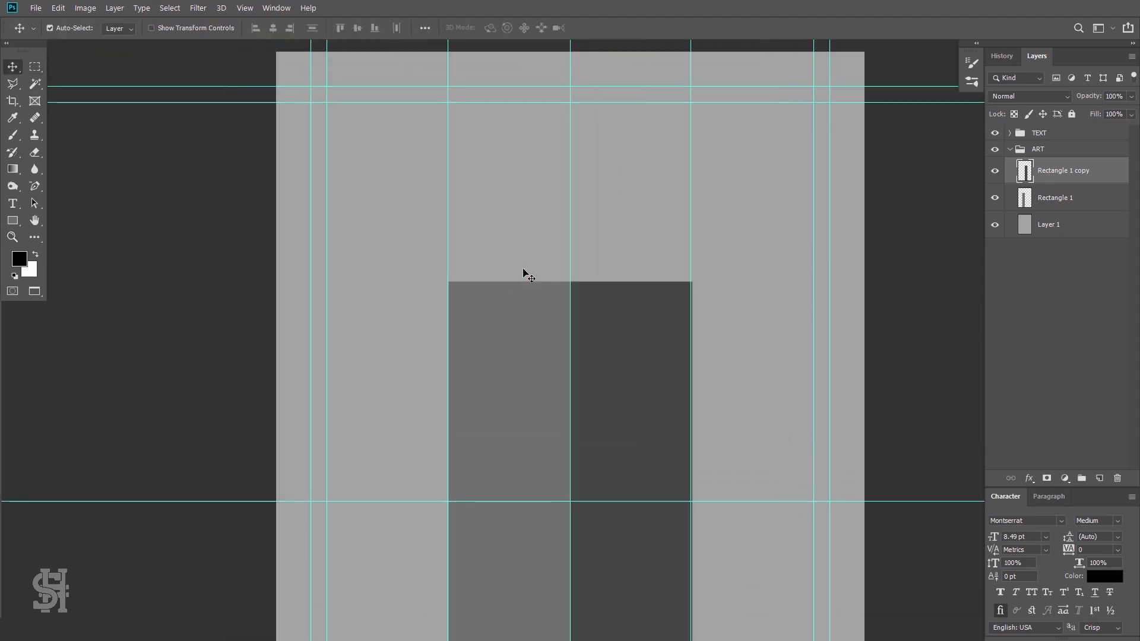
pyautogui.moveTo(573, 277); pyautogui.dragTo(5, 309)
pyautogui.click(995, 171)
pyautogui.click(994, 197)
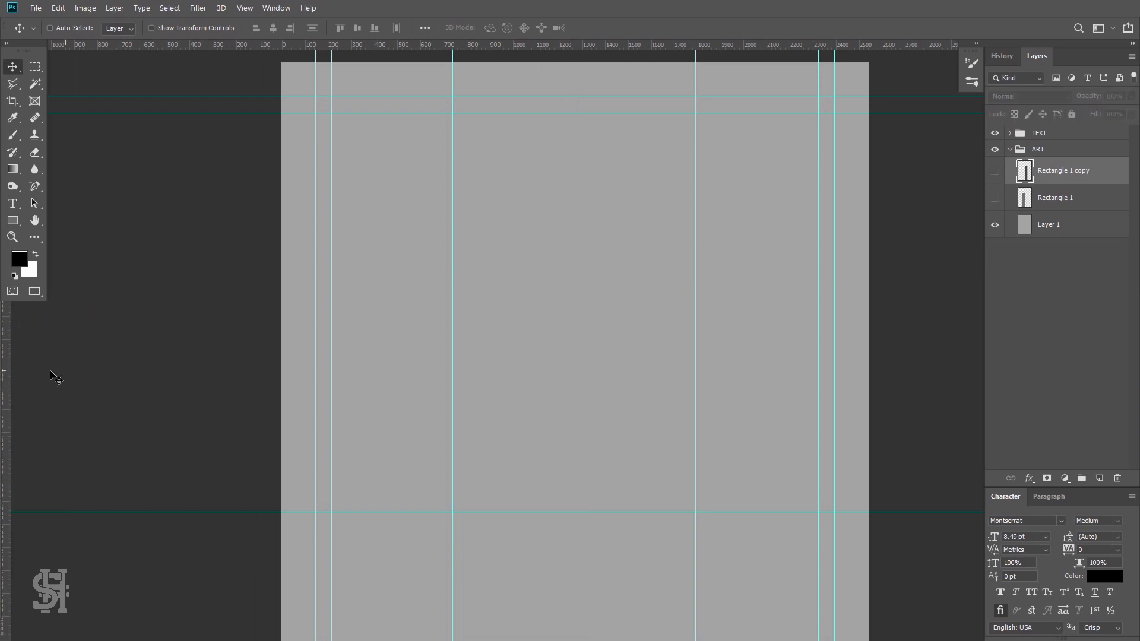
pyautogui.moveTo(6, 363); pyautogui.dragTo(575, 337)
# - Compare the two page halves and the two outer sections beyond the column guides using rectangular marquee selections, clearing each selection
pyautogui.click(35, 66)
pyautogui.moveTo(280, 164); pyautogui.dragTo(575, 393)
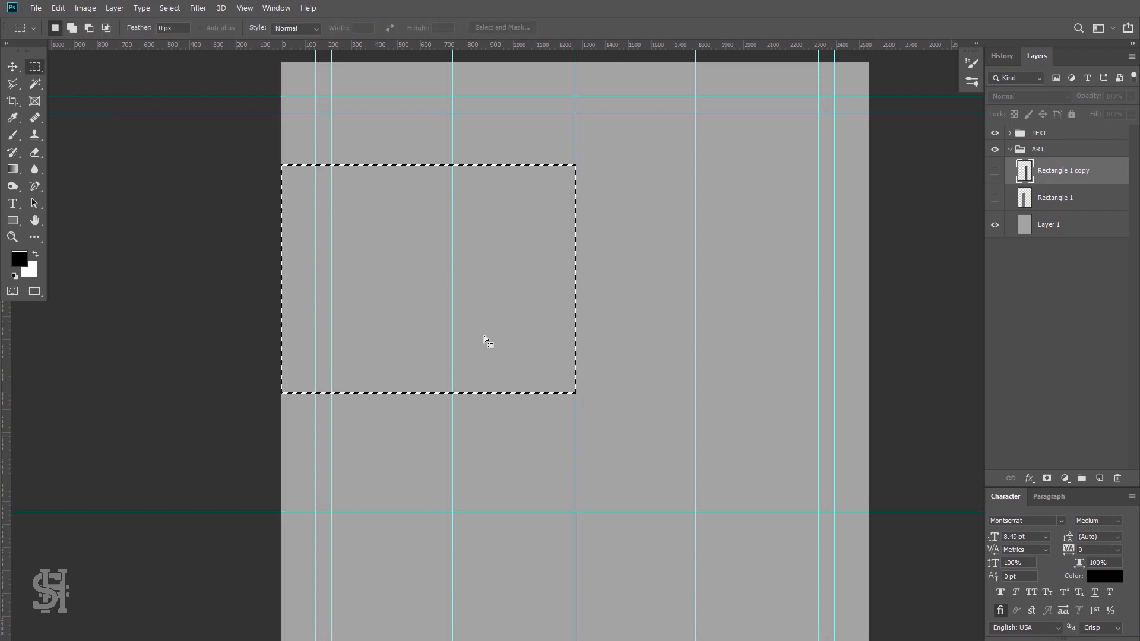
pyautogui.moveTo(511, 213); pyautogui.dragTo(779, 217)
pyautogui.hotkey('ctrl', 'd')
pyautogui.moveTo(281, 158)
pyautogui.mouseDown()
pyautogui.moveTo(376, 234)
pyautogui.moveTo(453, 270)
pyautogui.mouseUp()
pyautogui.moveTo(394, 247); pyautogui.dragTo(819, 272)
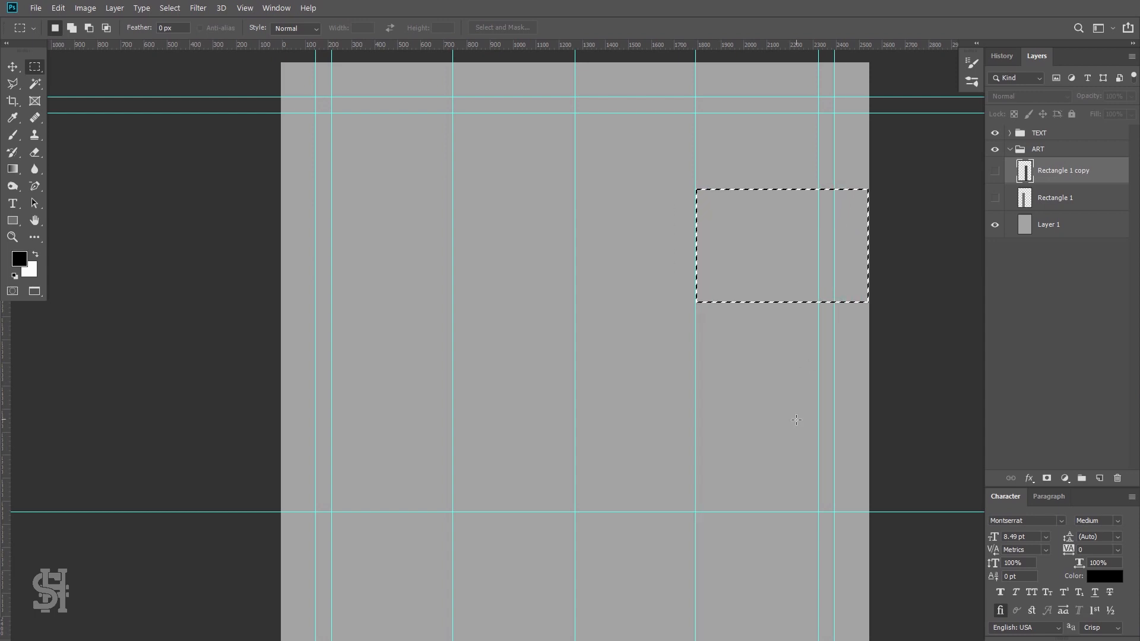
pyautogui.hotkey('ctrl', 'd')
# - Show both rectangle layers again and delete the dark grey copy
pyautogui.moveTo(994, 171); pyautogui.dragTo(995, 198)
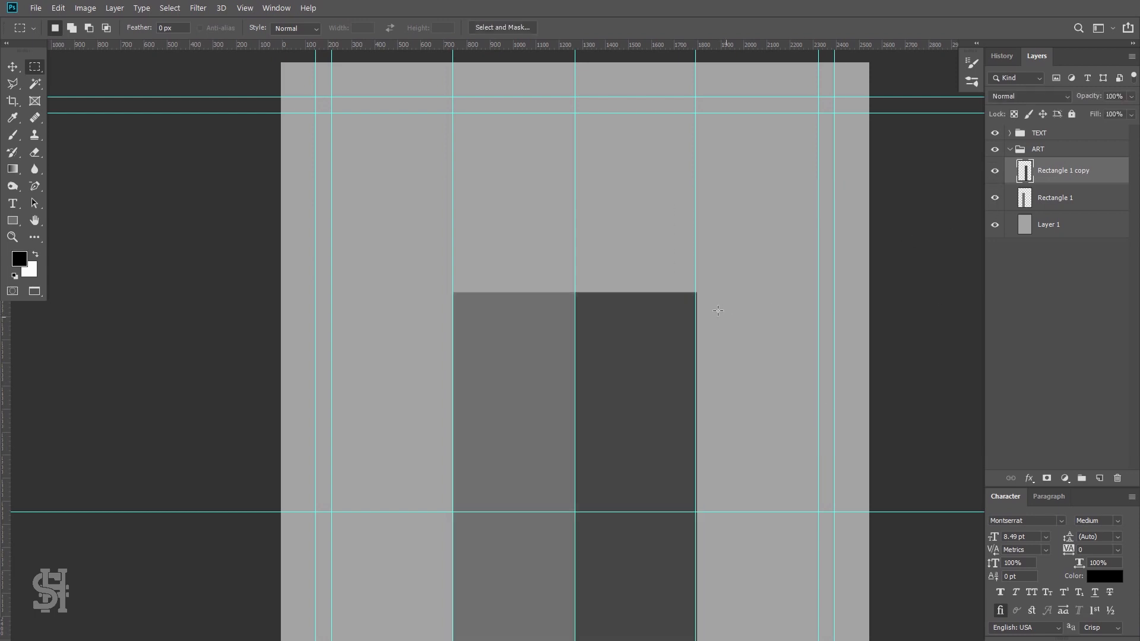
pyautogui.press('z')
pyautogui.moveTo(663, 372); pyautogui.dragTo(681, 379)
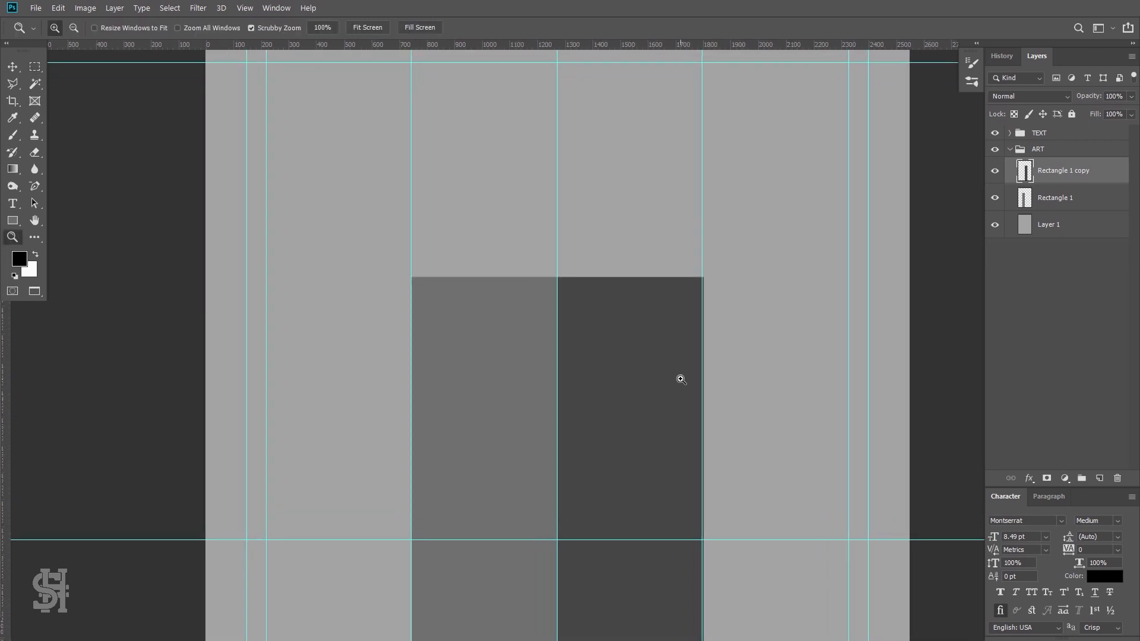
pyautogui.click(13, 68)
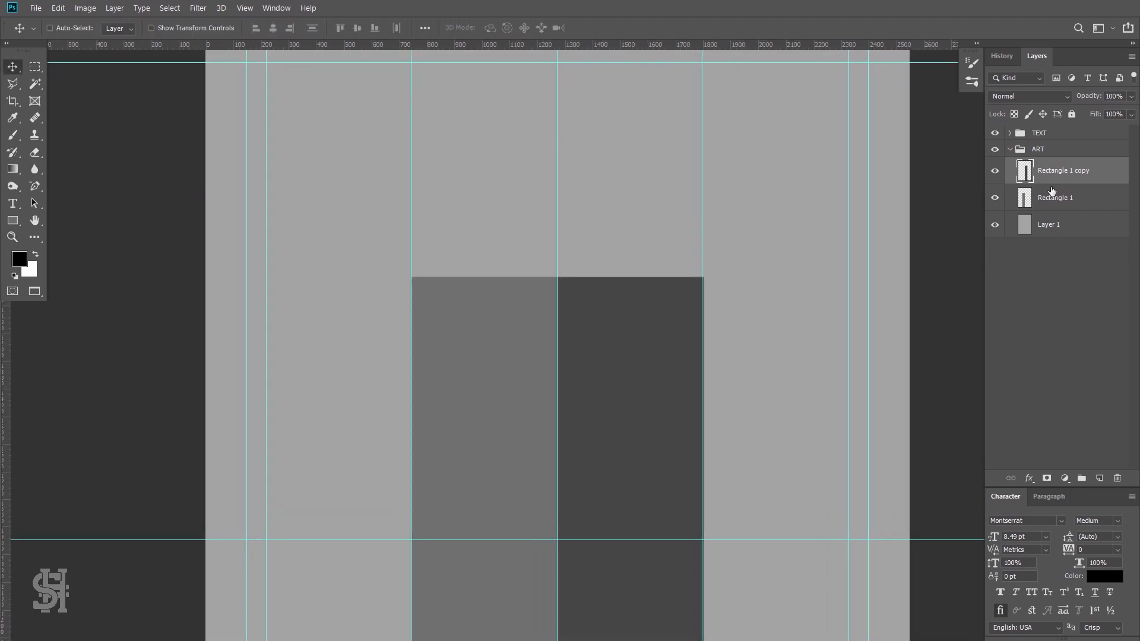
pyautogui.press('Delete')
# - Duplicate the medium grey rectangle and move the copy into the third column, flush with the centre guide
pyautogui.press('z')
pyautogui.moveTo(507, 277); pyautogui.dragTo(613, 348)
pyautogui.moveTo(495, 397); pyautogui.dragTo(998, 246)
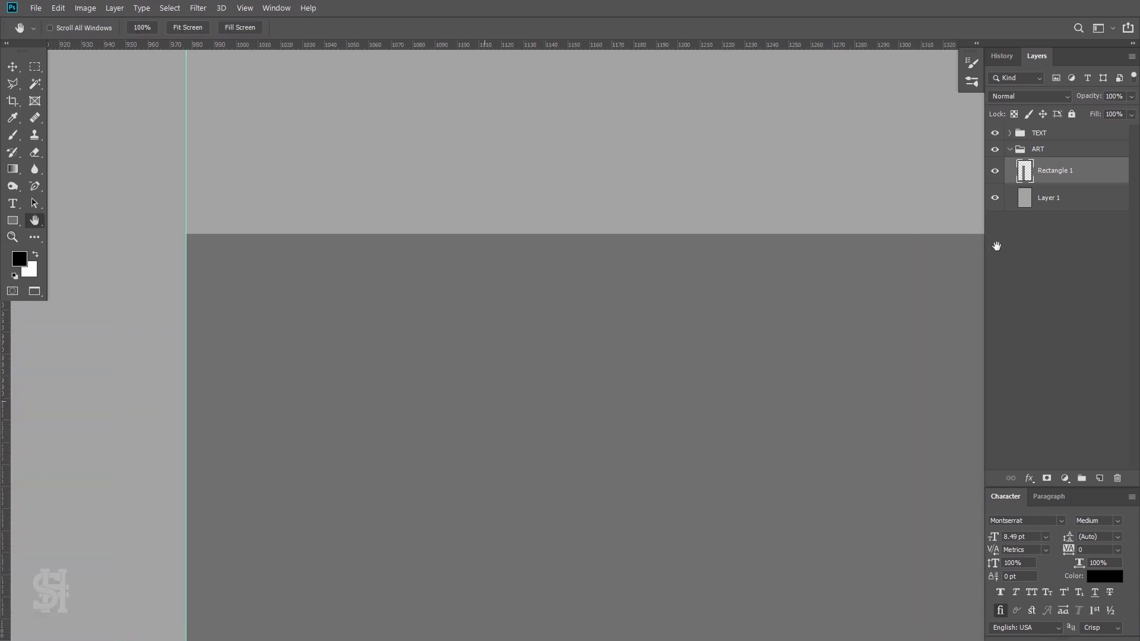
pyautogui.keyDown('alt'); pyautogui.click(730, 315); pyautogui.keyUp('alt')
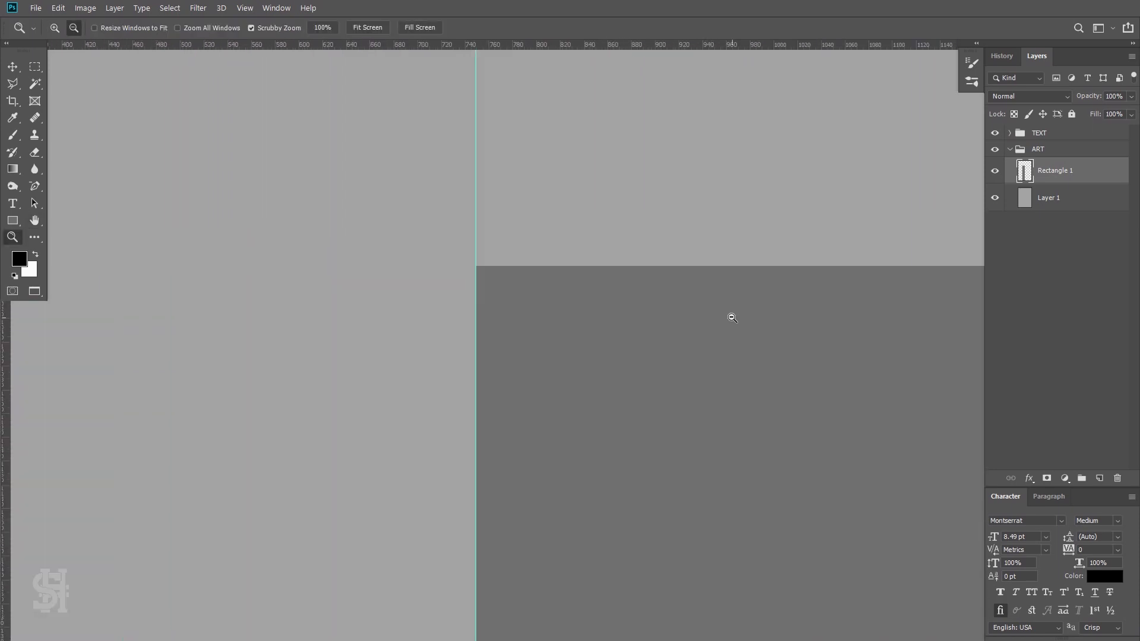
pyautogui.moveTo(773, 356); pyautogui.dragTo(531, 278)
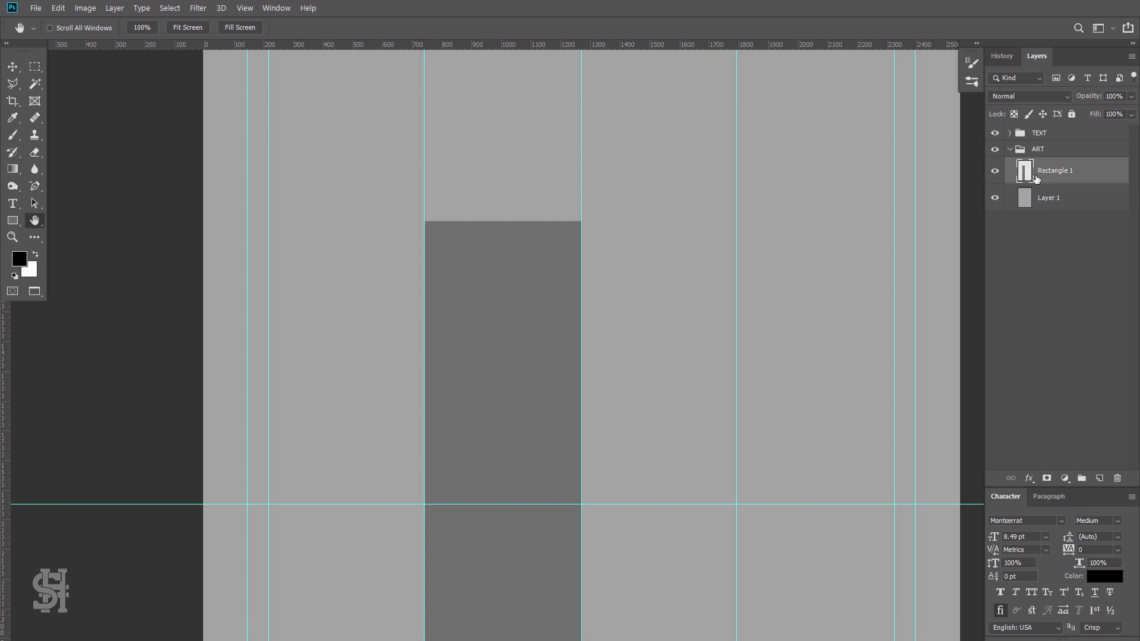
pyautogui.hotkey('ctrl', 'j')
pyautogui.click(15, 66)
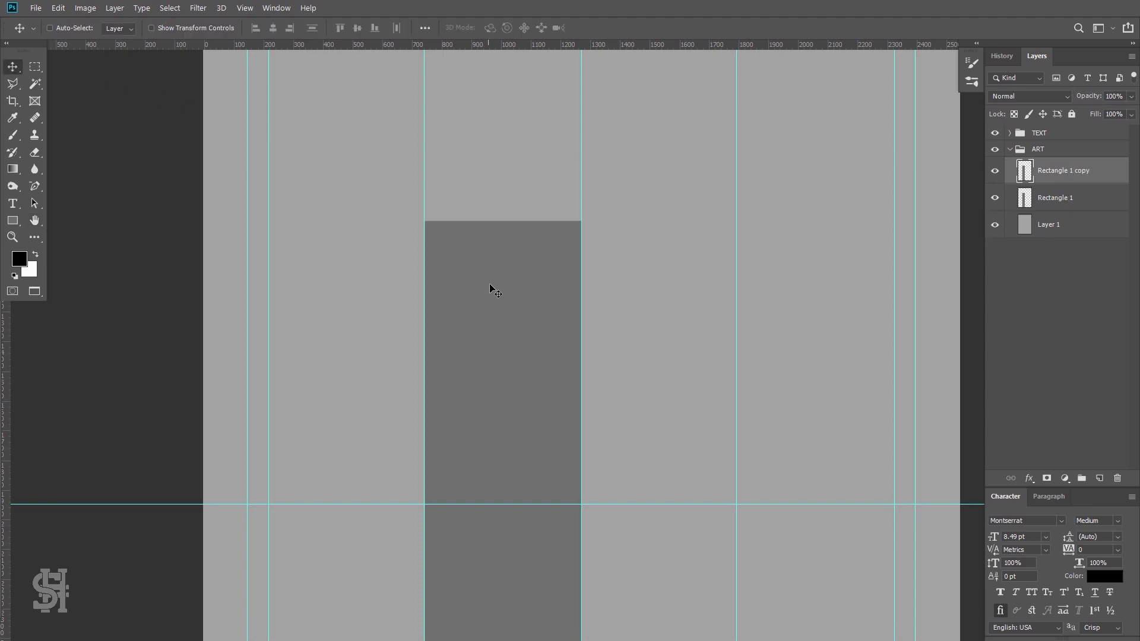
pyautogui.moveTo(490, 285); pyautogui.dragTo(670, 317)
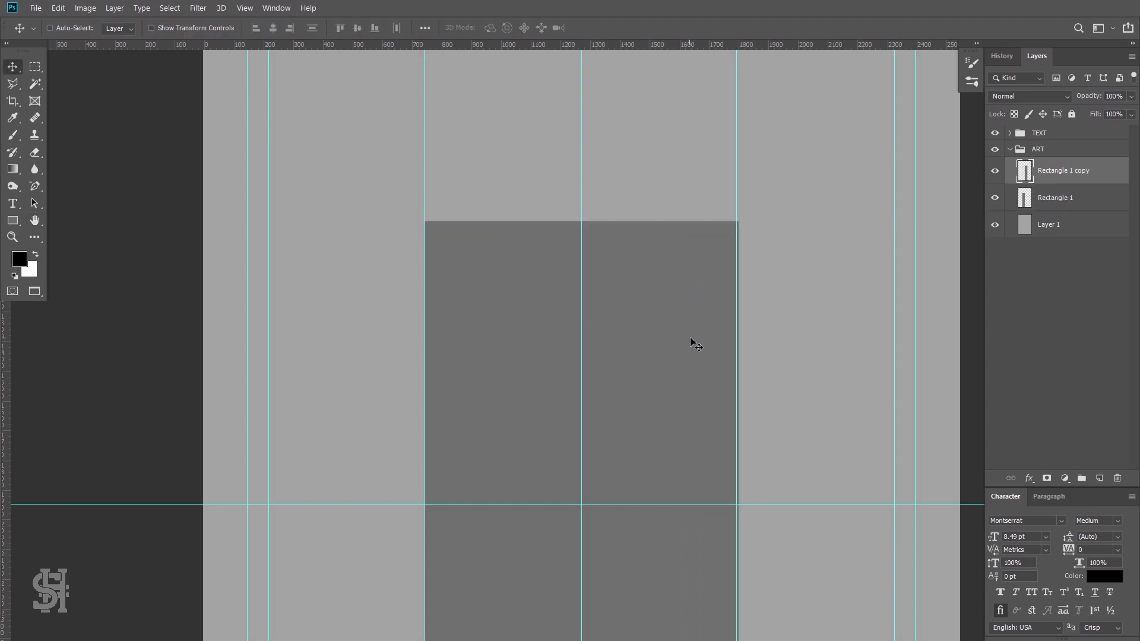
# - Shift the third-column copy upward so its top edge sits above the original rectangle's, and ready the Rectangular Marquee tool
pyautogui.press('z')
pyautogui.click(682, 211)
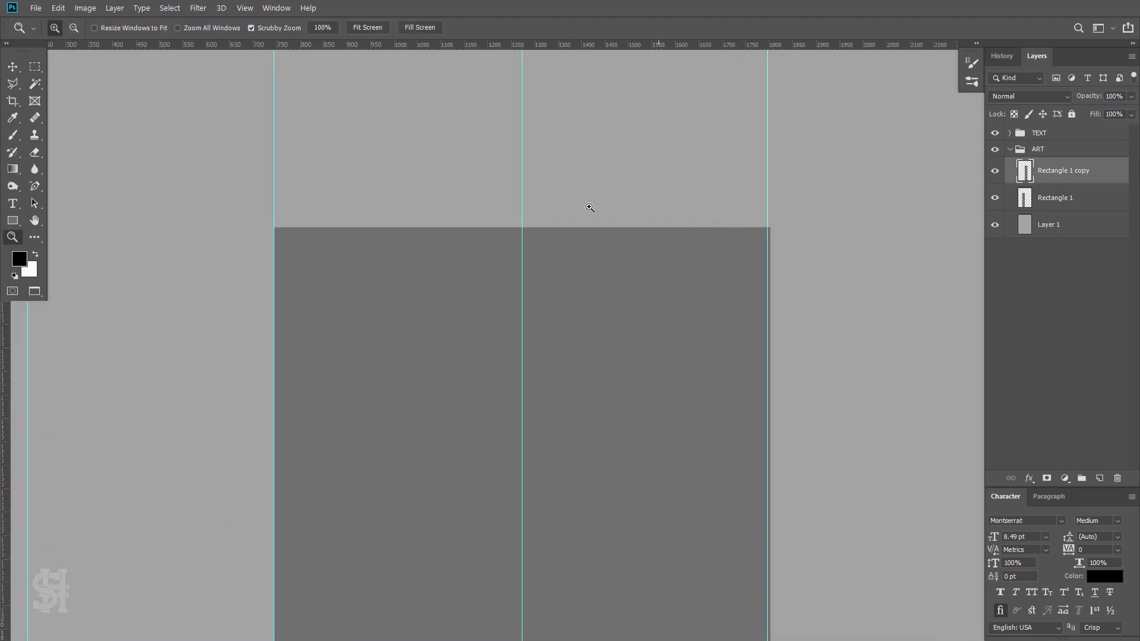
pyautogui.click(17, 68)
pyautogui.moveTo(496, 285); pyautogui.dragTo(490, 227)
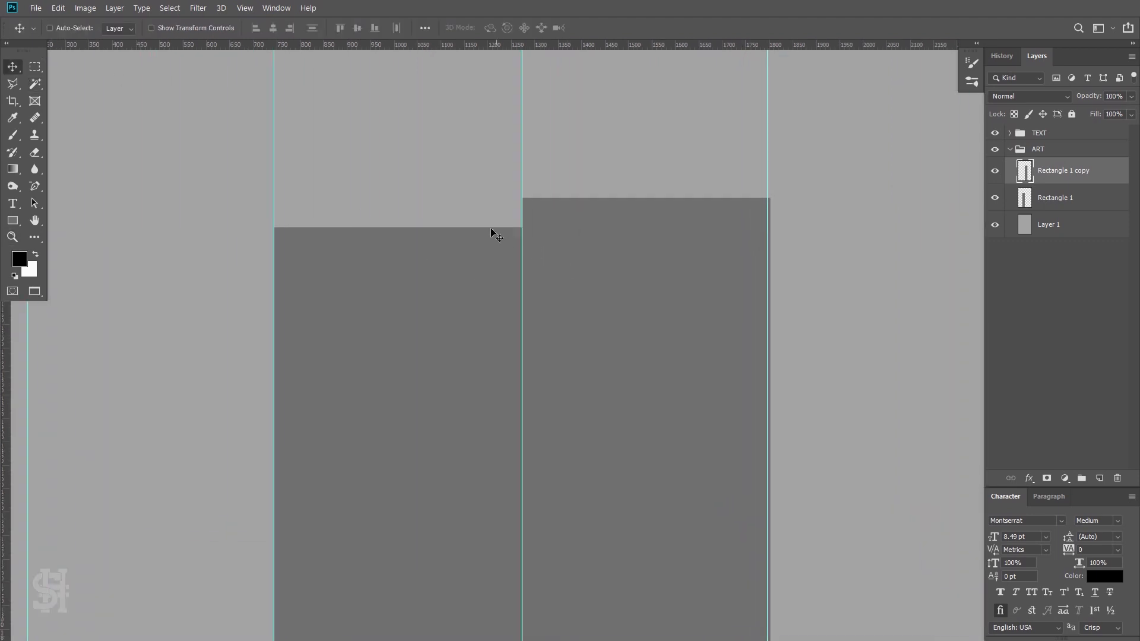
pyautogui.press('m')
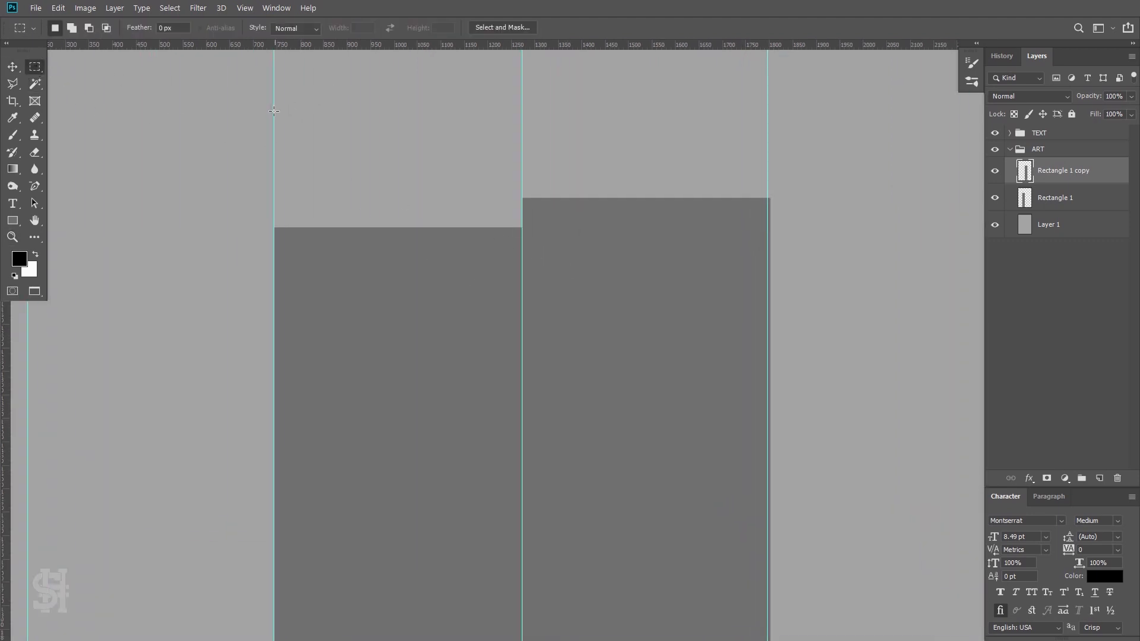
# - Compare the two rectangle columns' widths with a marquee selection, and align the third column's outer guide with the copy's outer edge
pyautogui.moveTo(277, 112); pyautogui.dragTo(524, 168)
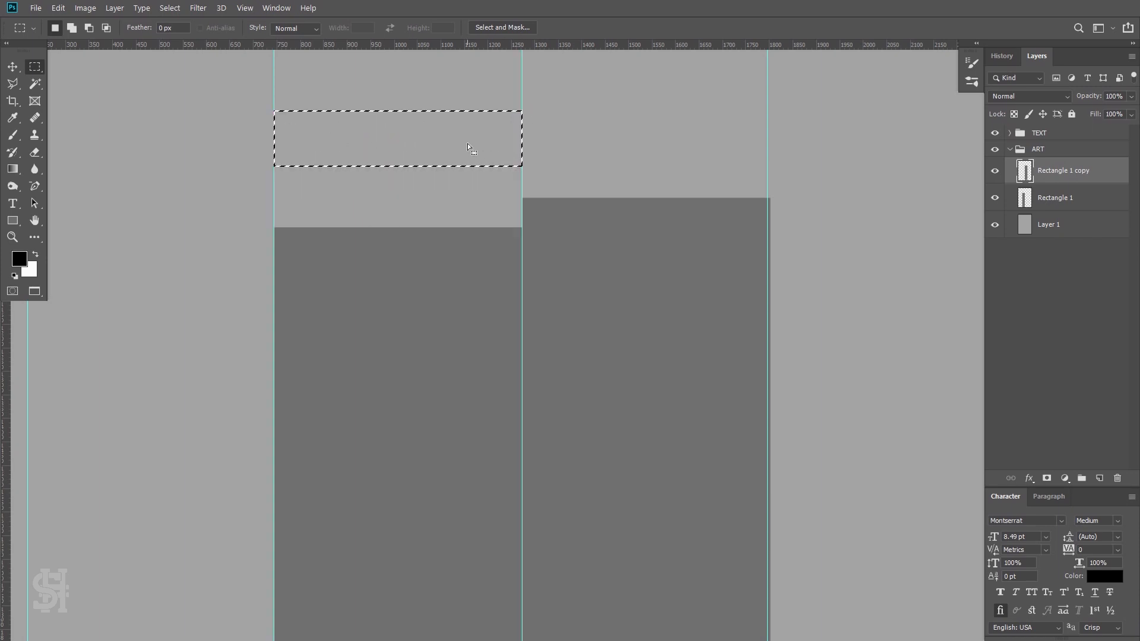
pyautogui.moveTo(468, 144)
pyautogui.mouseDown()
pyautogui.moveTo(734, 148)
pyautogui.moveTo(711, 146)
pyautogui.mouseUp()
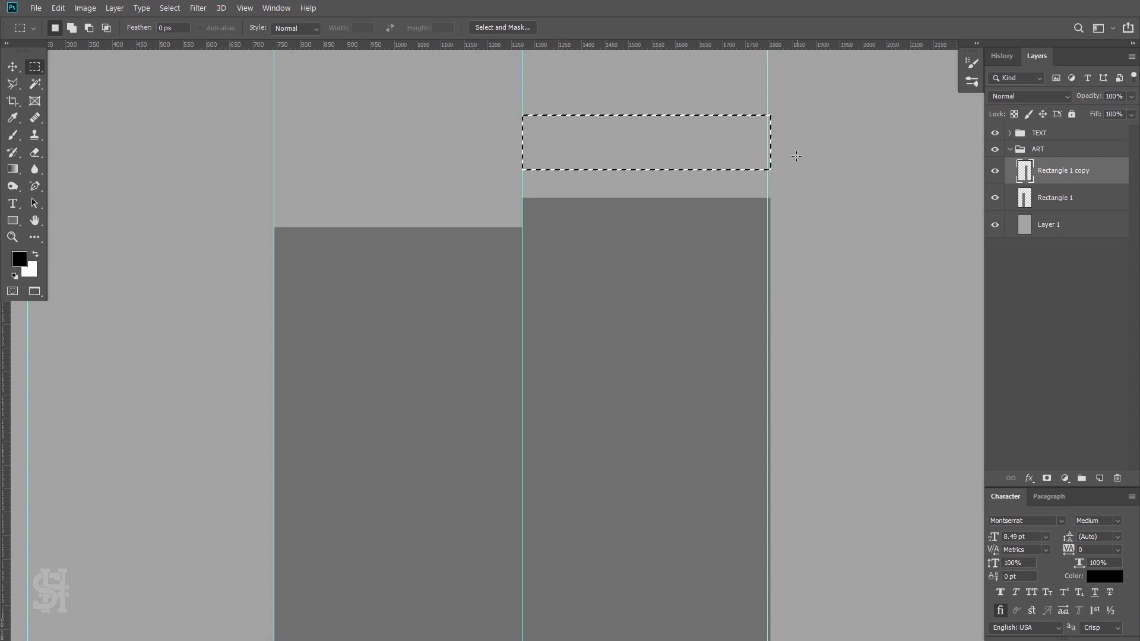
pyautogui.hotkey('ctrl', 'd')
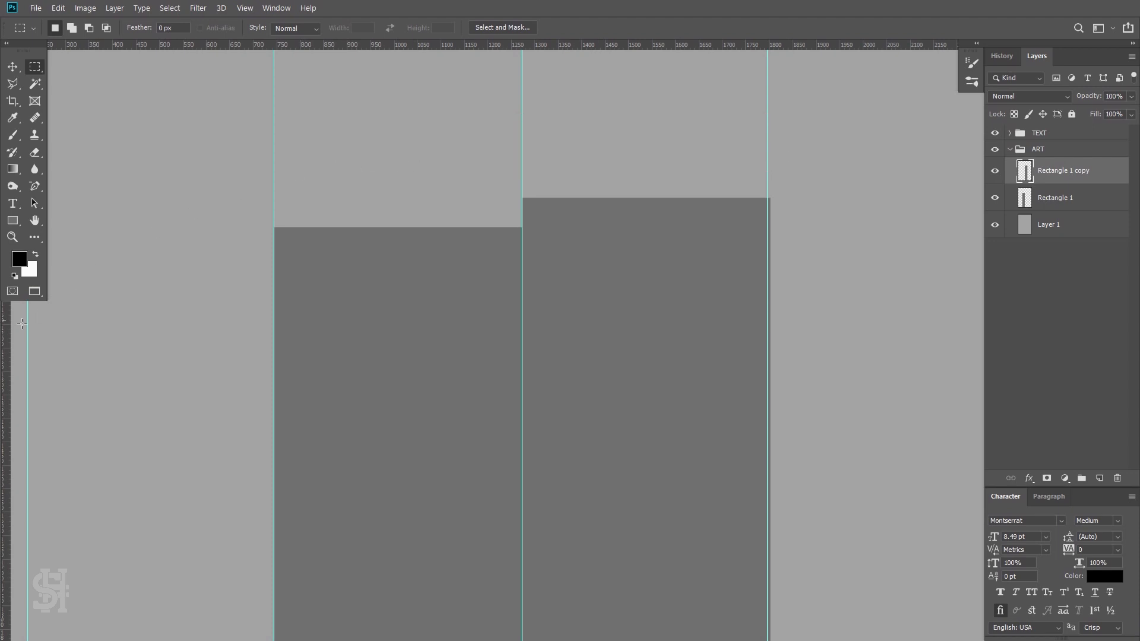
pyautogui.click(16, 66)
pyautogui.moveTo(768, 130); pyautogui.dragTo(770, 128)
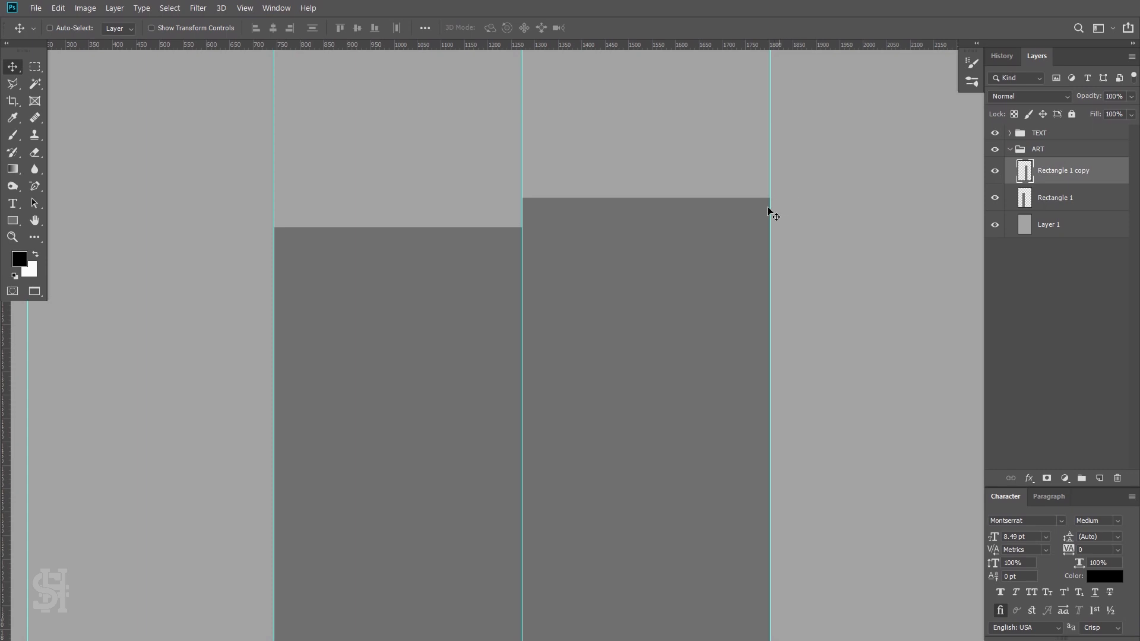
# - Move the third-column rectangle down until its top edge lines up with the second-column rectangle's top edge
pyautogui.moveTo(683, 254); pyautogui.dragTo(683, 283)
pyautogui.press('z')
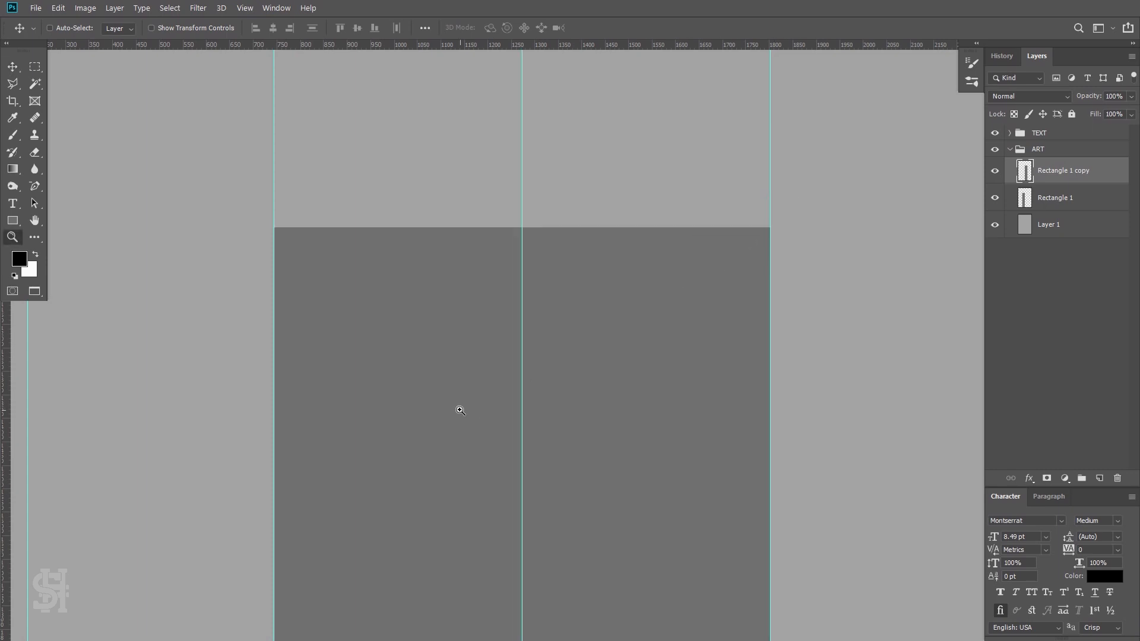
pyautogui.keyDown('alt'); pyautogui.click(460, 411); pyautogui.keyUp('alt')
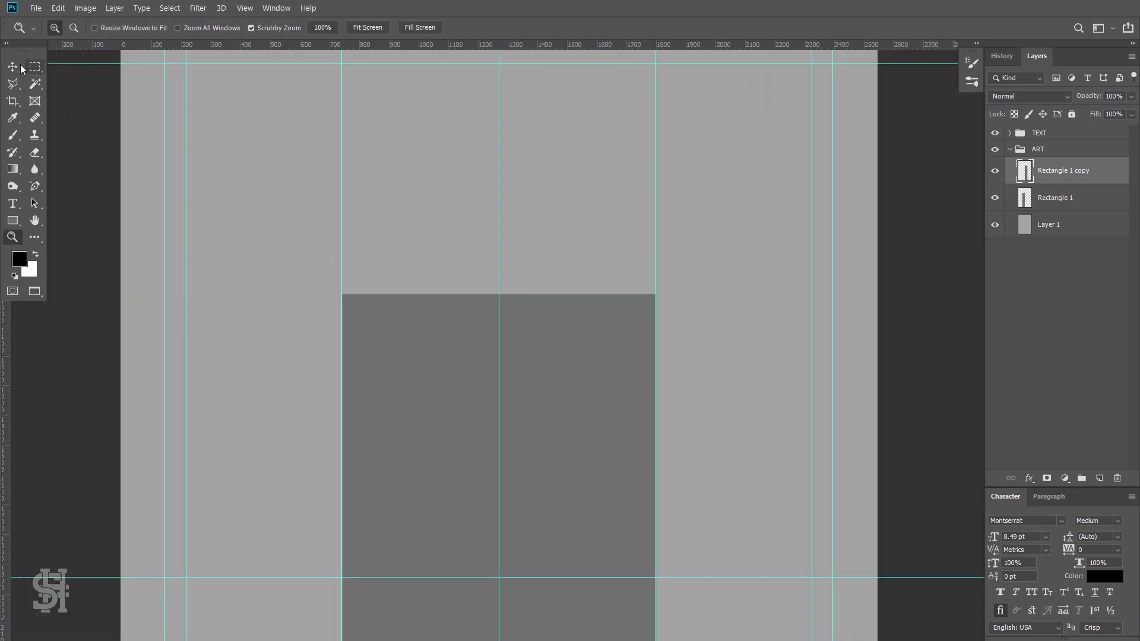
# - Darken the third-column rectangle with a Hue/Saturation adjustment, setting Lightness to -34
pyautogui.click(18, 65)
pyautogui.click(85, 8)
pyautogui.moveTo(107, 38)
pyautogui.click(237, 105)
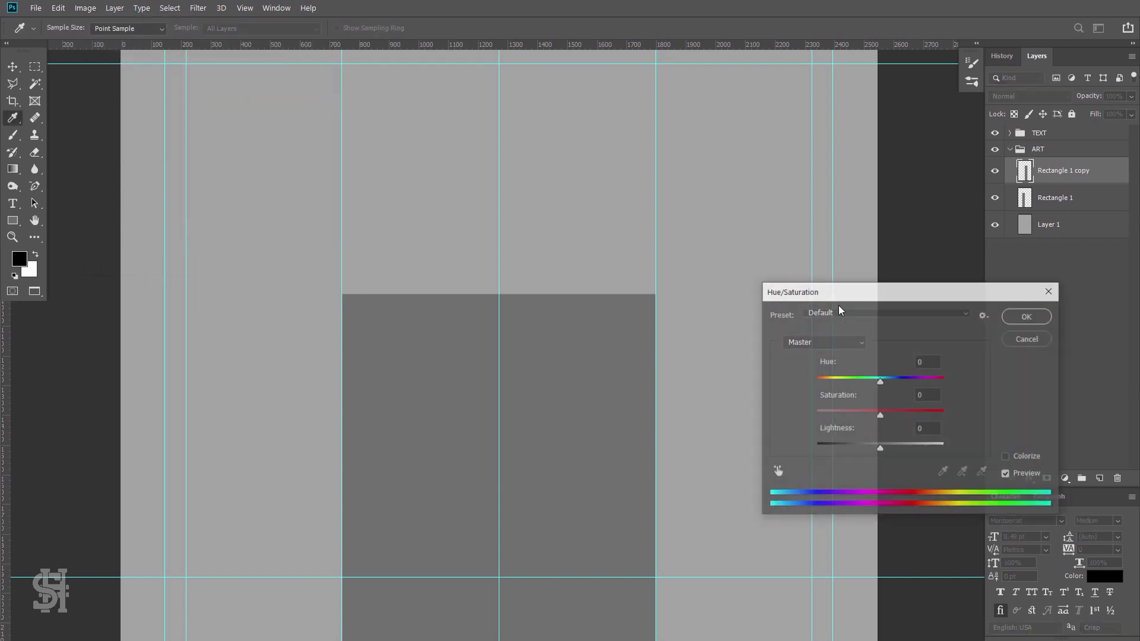
pyautogui.moveTo(872, 450); pyautogui.dragTo(857, 449)
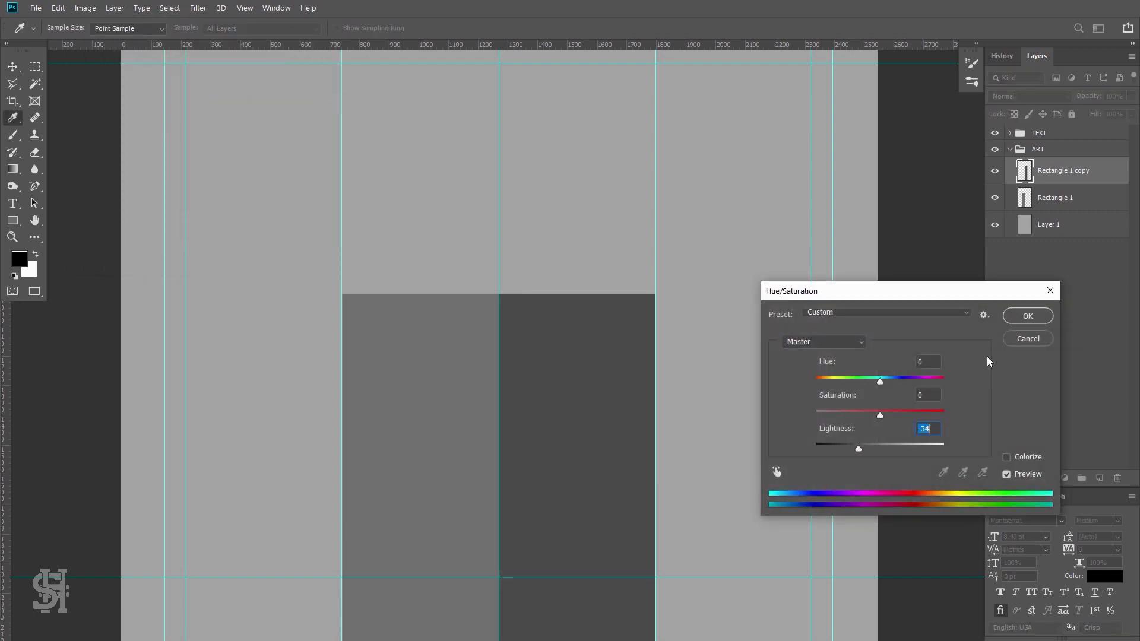
pyautogui.click(1021, 315)
# - Add a horizontal guide across both rectangles a short distance below their top edges
pyautogui.scroll(-2, 540, 316)
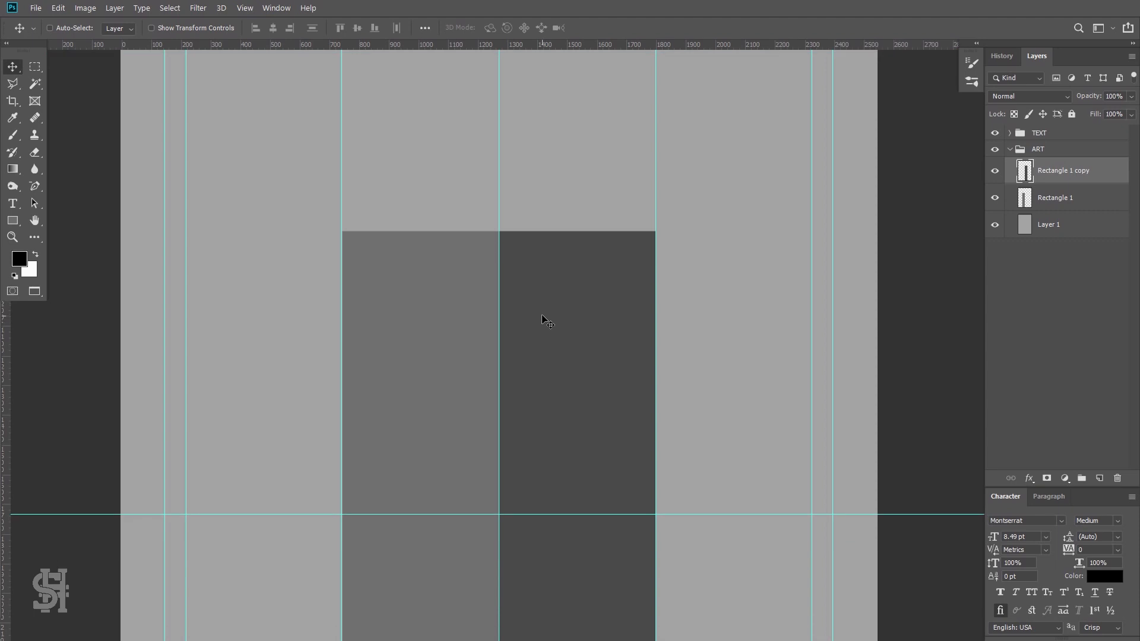
pyautogui.scroll(-2, 541, 321)
pyautogui.scroll(1, 542, 316)
pyautogui.press('z')
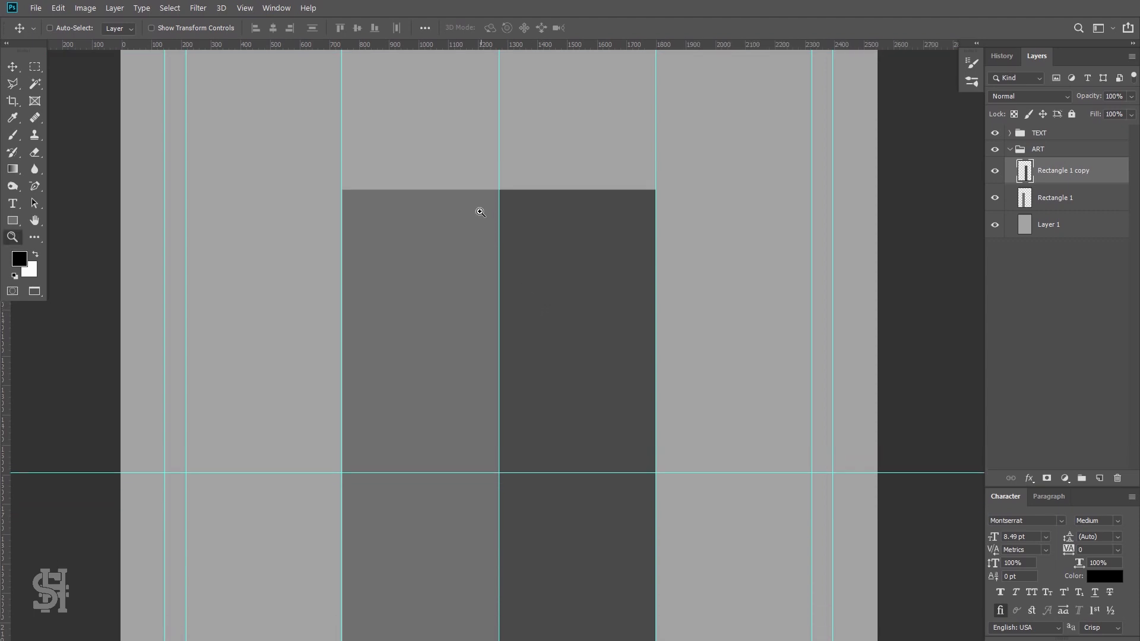
pyautogui.moveTo(475, 187); pyautogui.dragTo(519, 205)
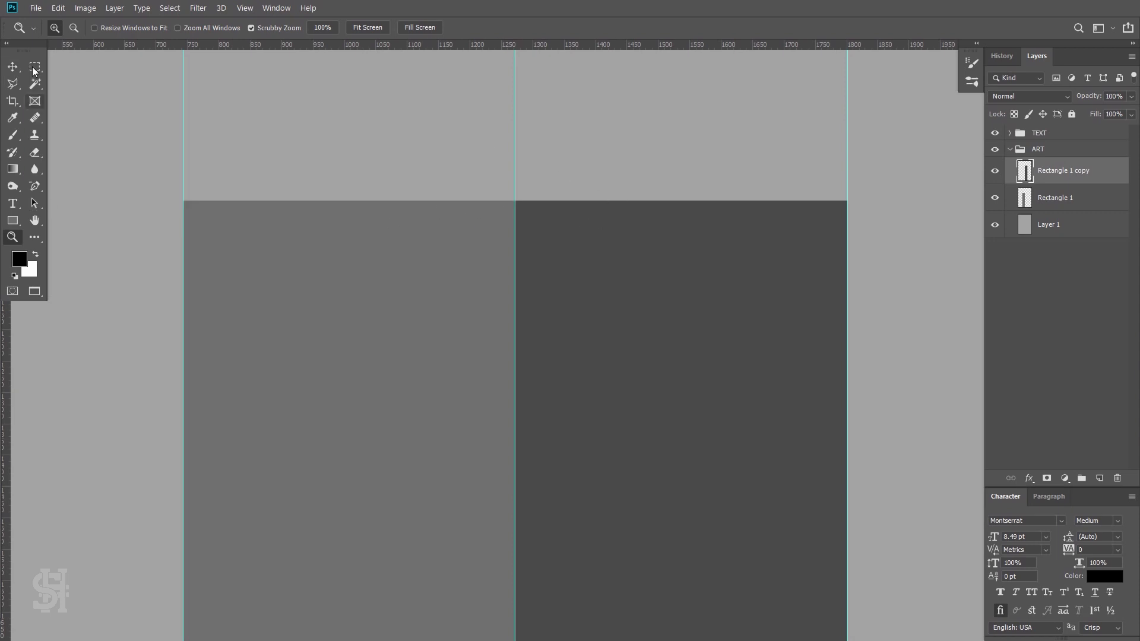
pyautogui.press('m')
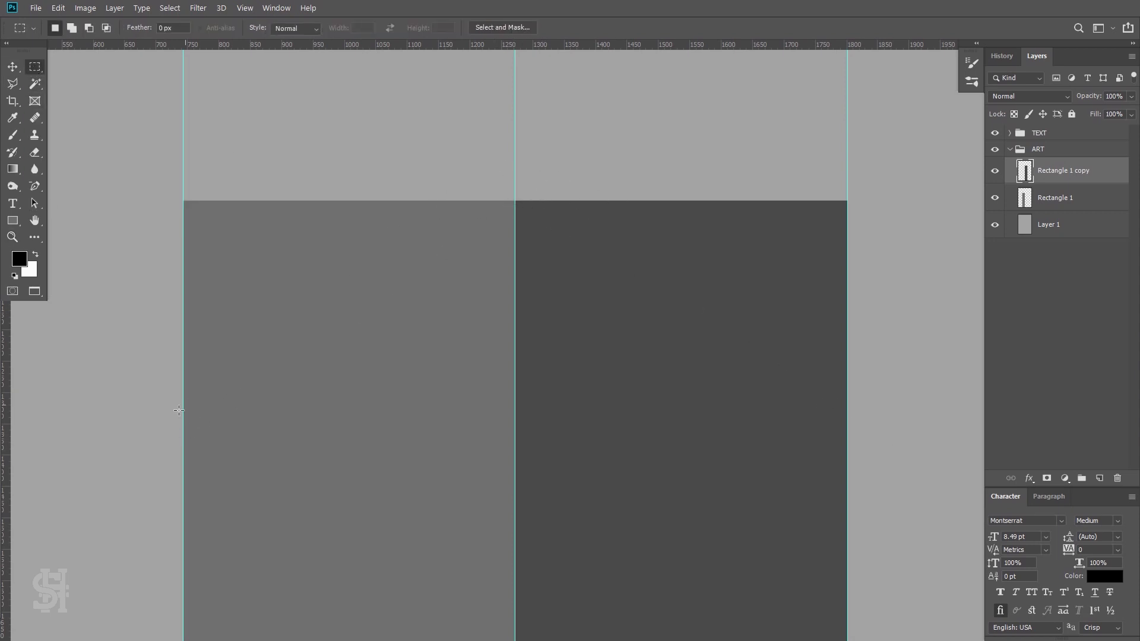
pyautogui.scroll(-1, 322, 159)
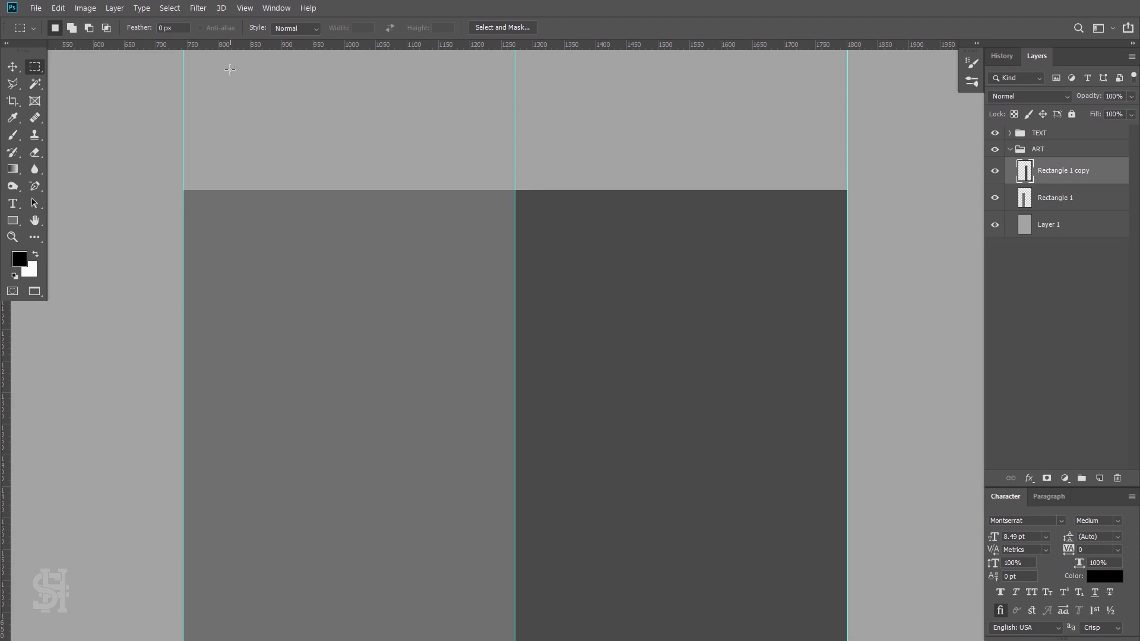
pyautogui.moveTo(238, 45); pyautogui.dragTo(423, 387)
pyautogui.hotkey('ctrl', '0')
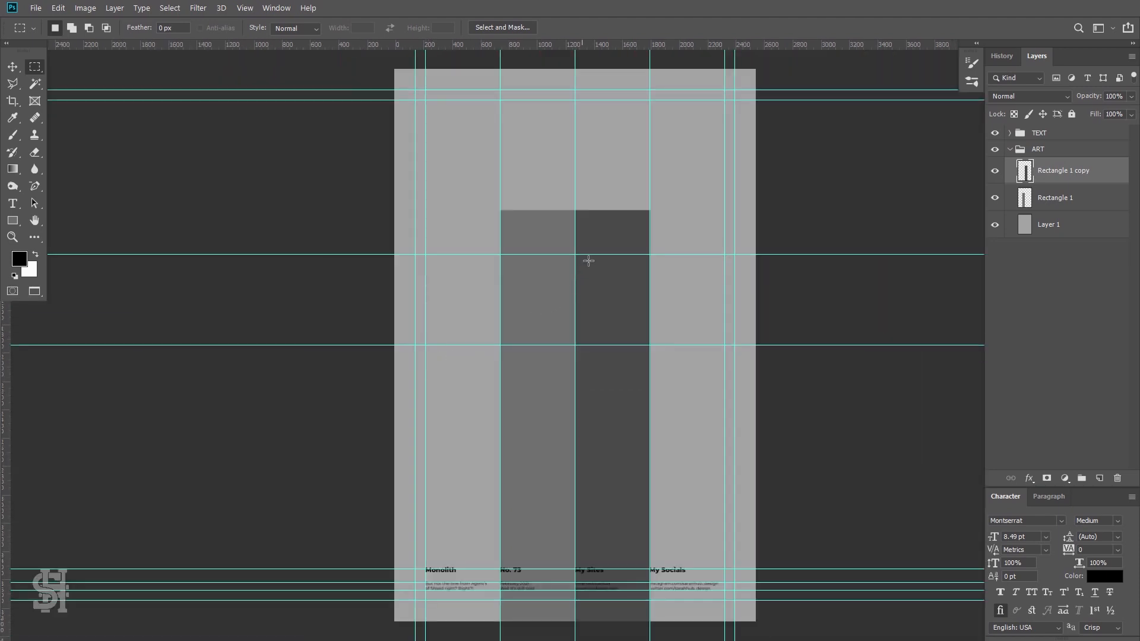
# - Draw a Polygonal Lasso selection from the outer guide intersections to the top centre, closing it around both rectangles' upper outer corners
pyautogui.press('z')
pyautogui.moveTo(600, 208); pyautogui.dragTo(659, 315)
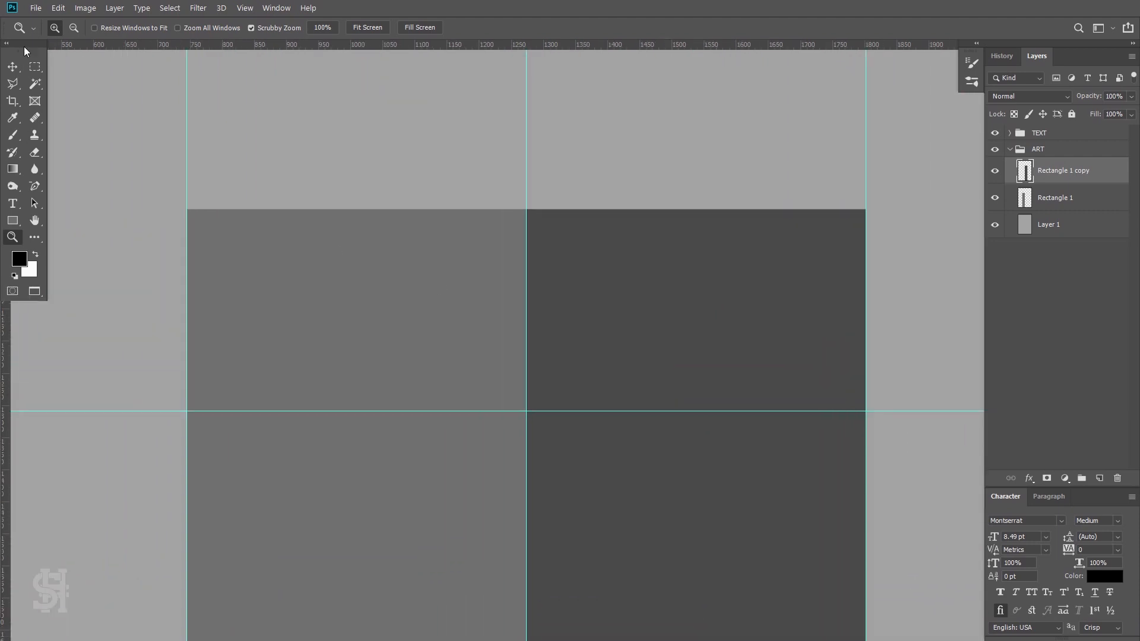
pyautogui.click(12, 84)
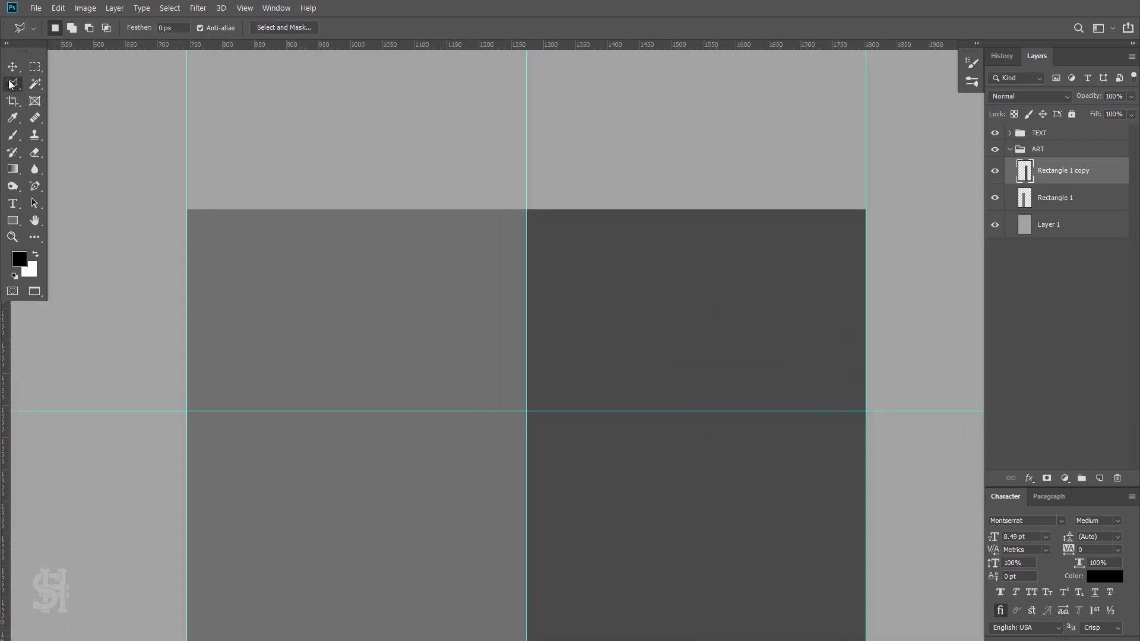
pyautogui.rightClick(9, 85)
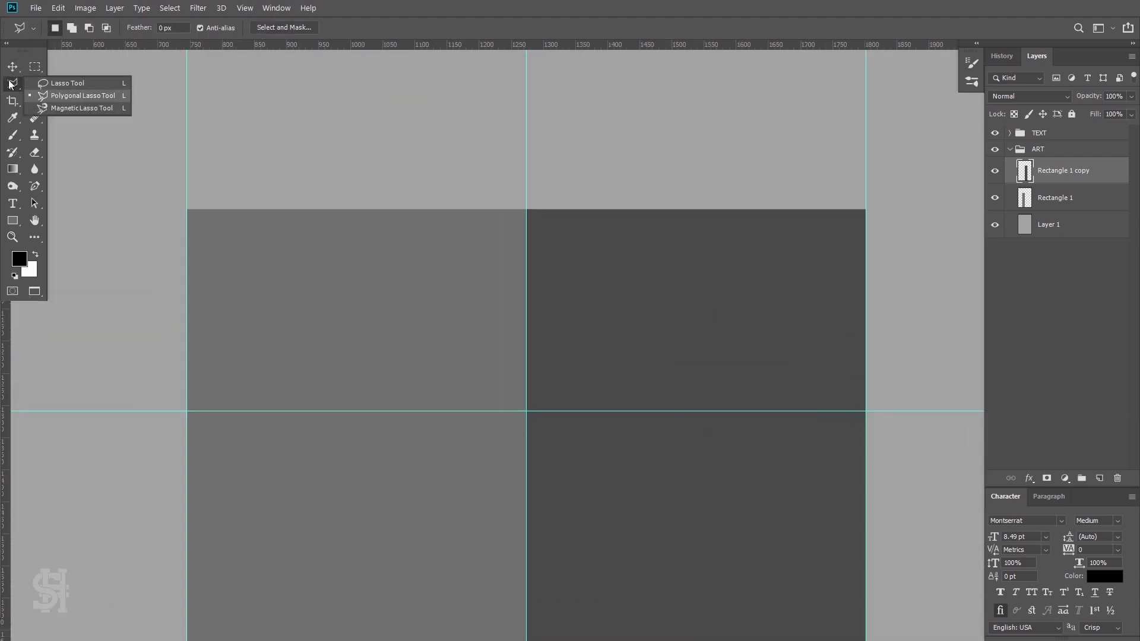
pyautogui.click(55, 95)
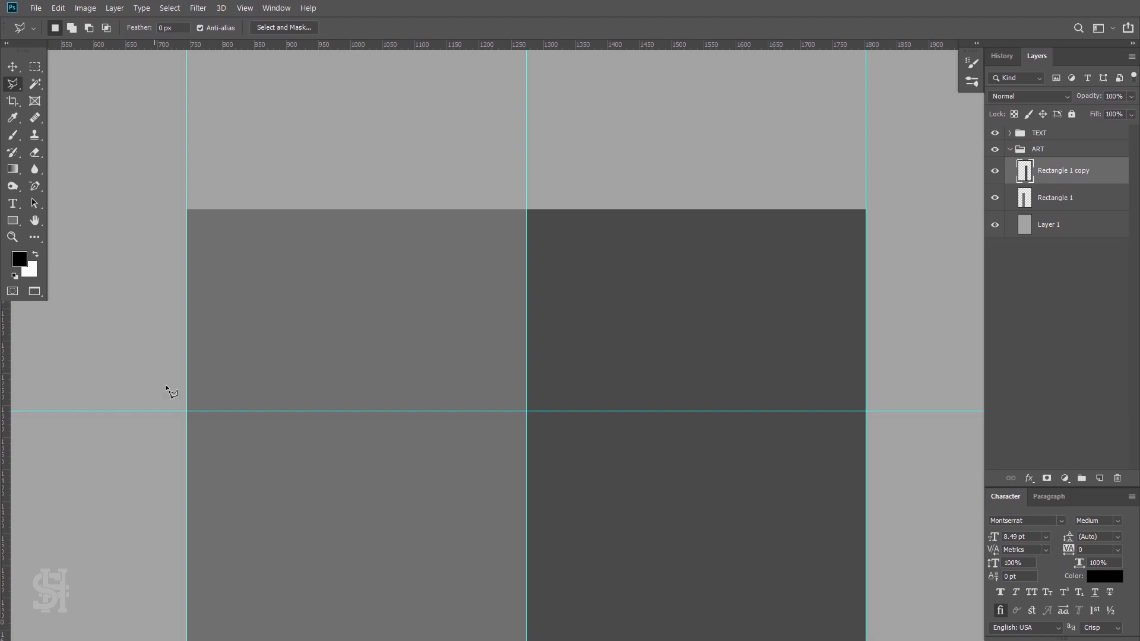
pyautogui.click(186, 411)
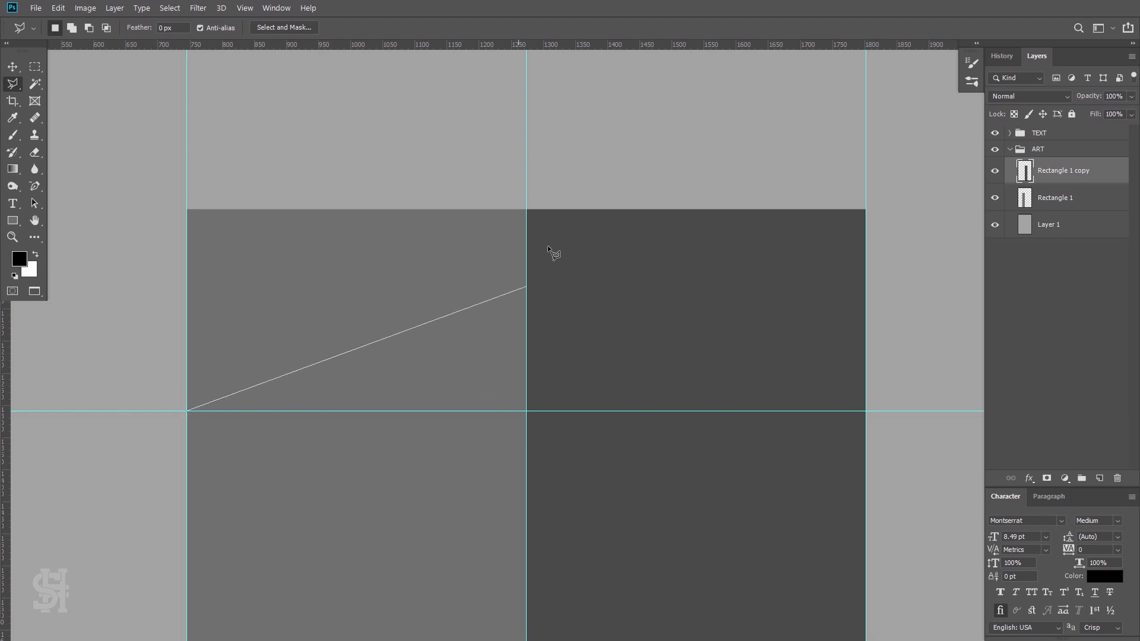
pyautogui.click(526, 209)
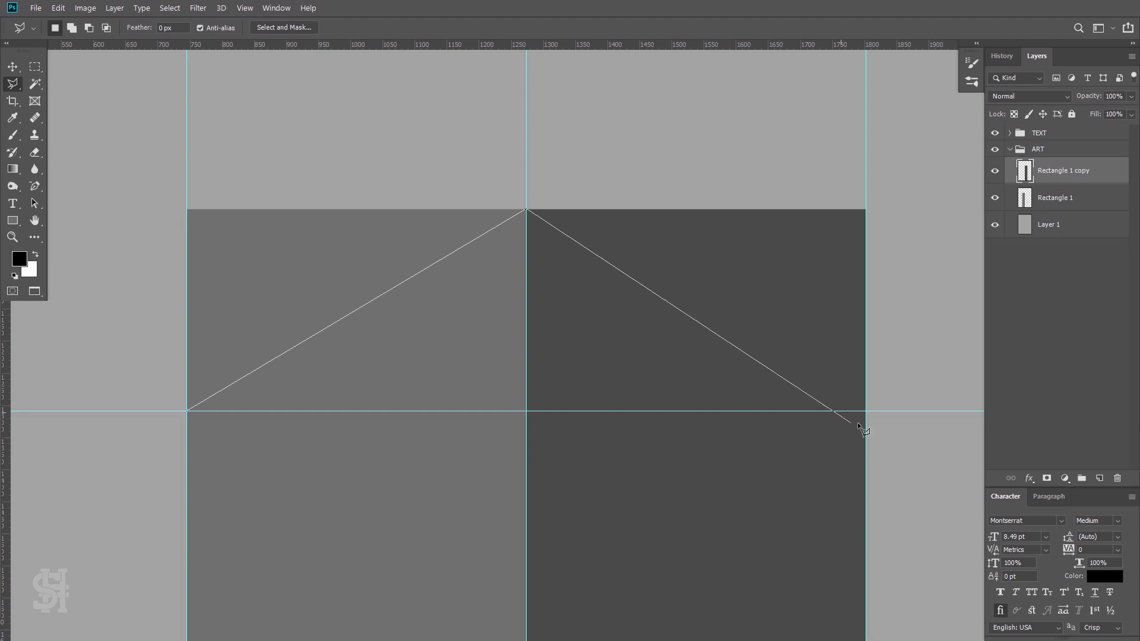
pyautogui.moveTo(865, 409)
pyautogui.mouseDown()
pyautogui.moveTo(932, 406)
pyautogui.moveTo(927, 163)
pyautogui.moveTo(513, 136)
pyautogui.moveTo(119, 156)
pyautogui.moveTo(119, 320)
pyautogui.moveTo(153, 396)
pyautogui.mouseUp()
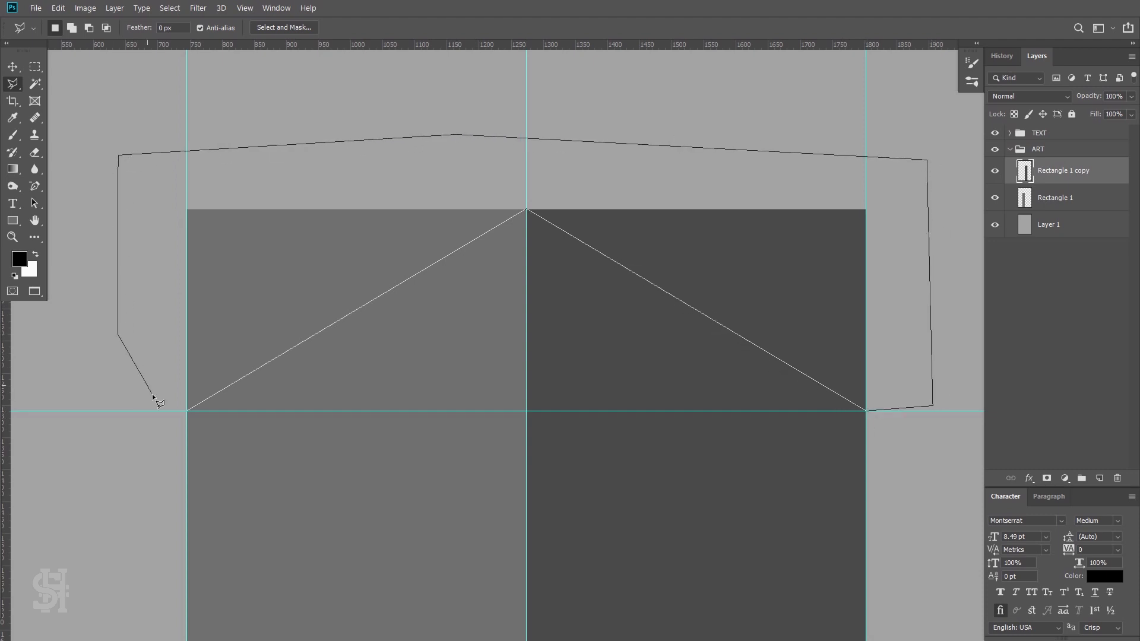
pyautogui.click(185, 411)
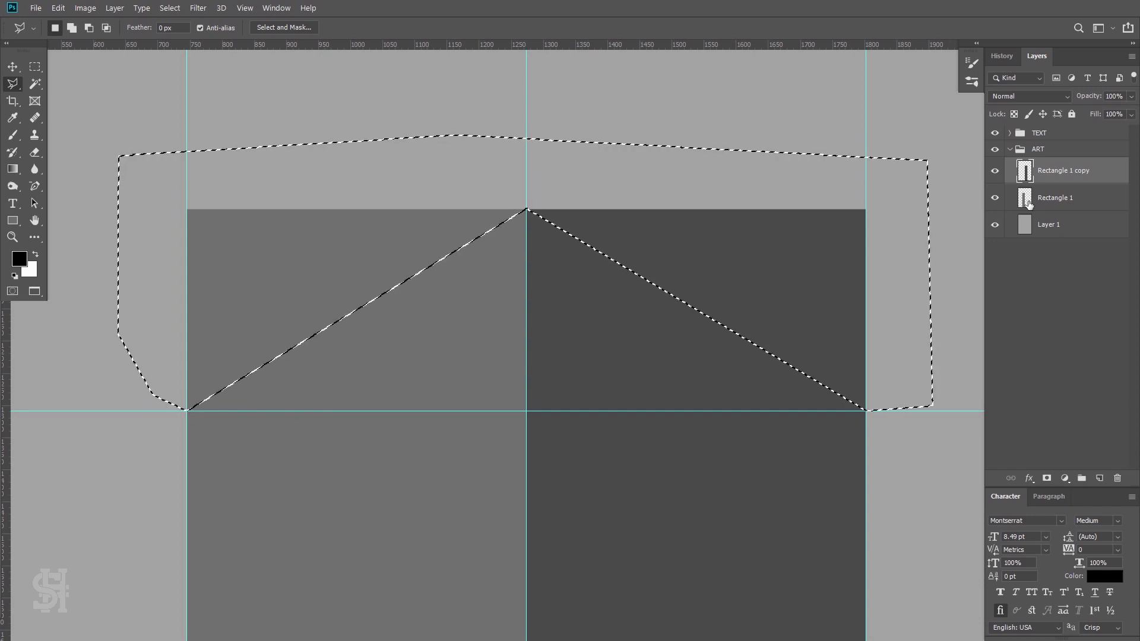
# - Delete the selected corner areas from both rectangle layers to form a pointed top, and clear the selection
pyautogui.click(996, 172)
pyautogui.click(996, 172)
pyautogui.press('Delete')
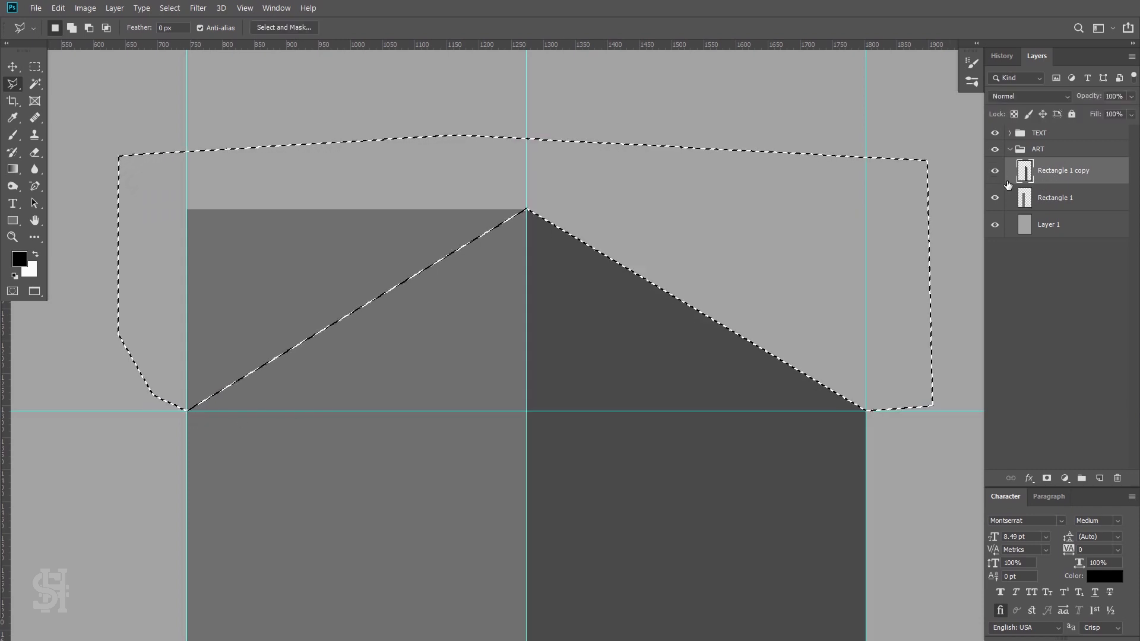
pyautogui.click(993, 205)
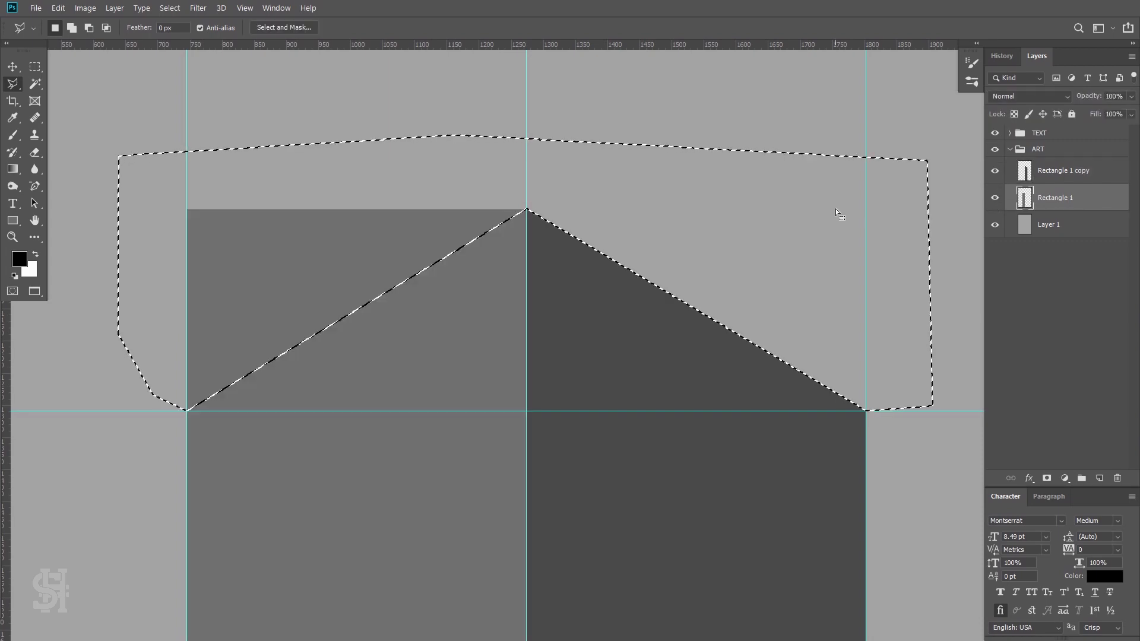
pyautogui.press('Delete')
pyautogui.press('m')
pyautogui.hotkey('ctrl', 'd')
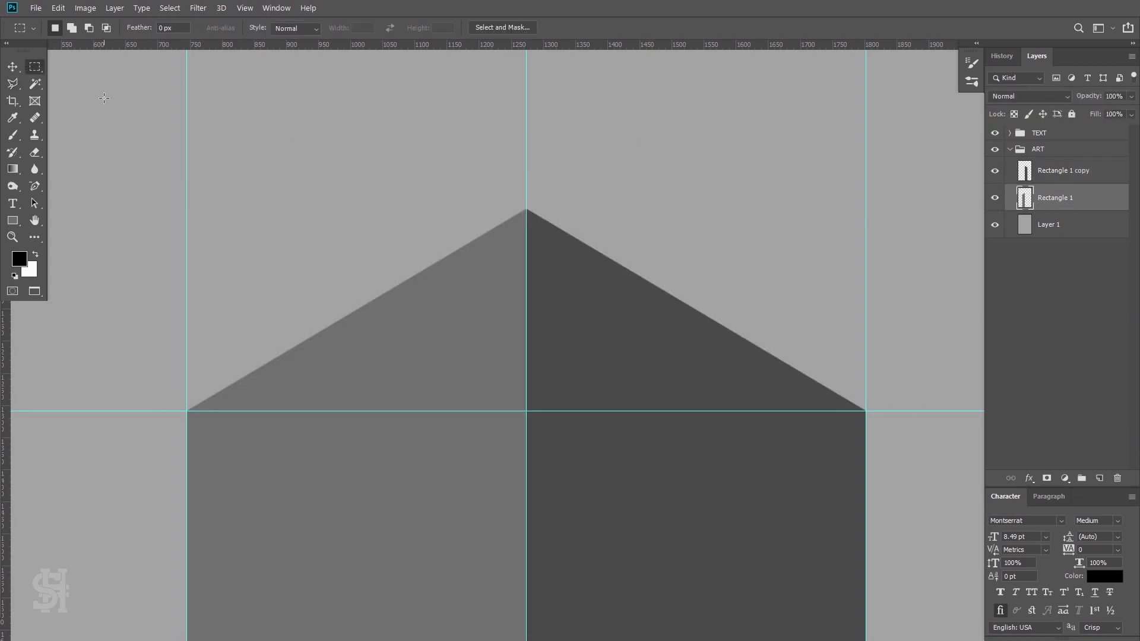
# - Check the pixel edges at the peak where the two faces meet, and hide the guides on the full poster
pyautogui.press('z')
pyautogui.moveTo(528, 200); pyautogui.dragTo(601, 284)
pyautogui.scroll(-2, 705, 482)
pyautogui.scroll(-4, 705, 481)
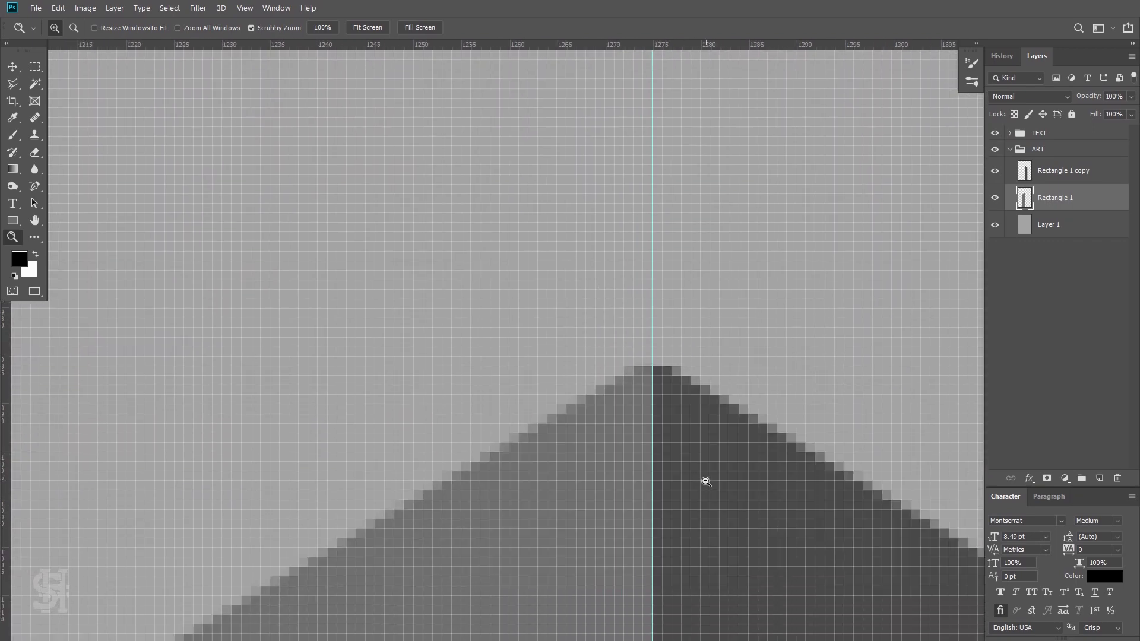
pyautogui.hotkey('ctrl', '0')
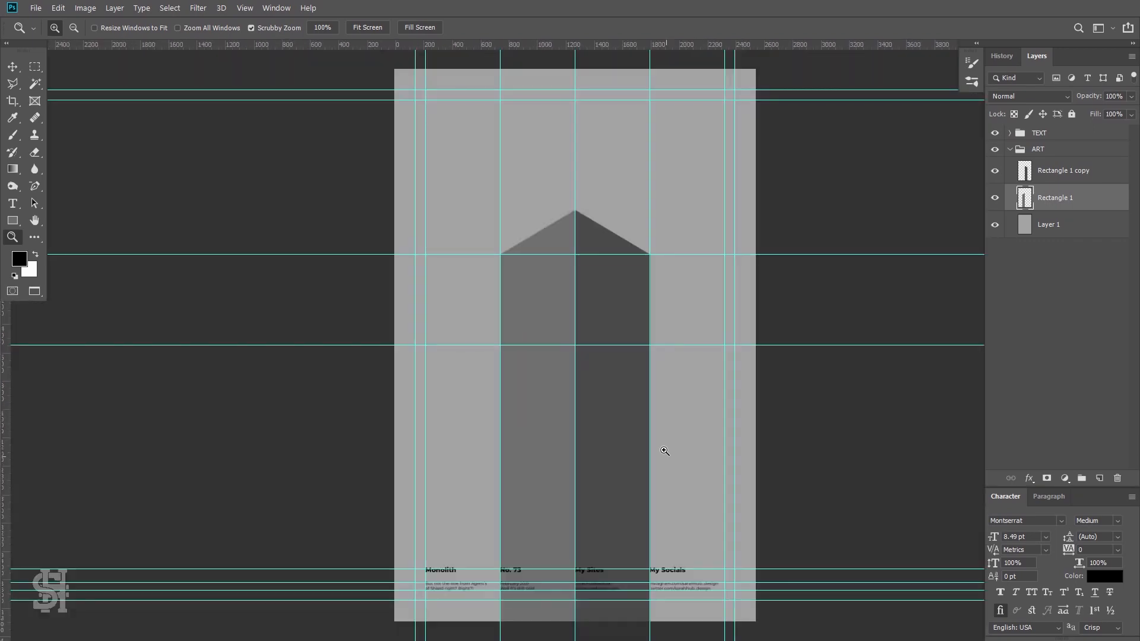
pyautogui.moveTo(515, 270); pyautogui.dragTo(633, 298)
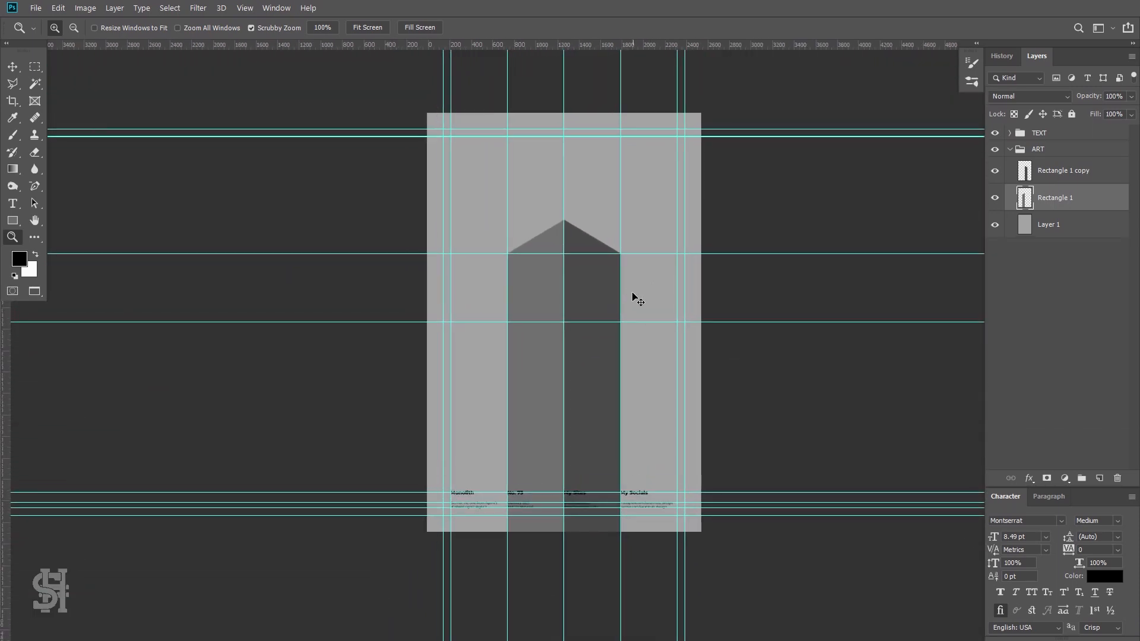
pyautogui.hotkey('ctrl', ';')
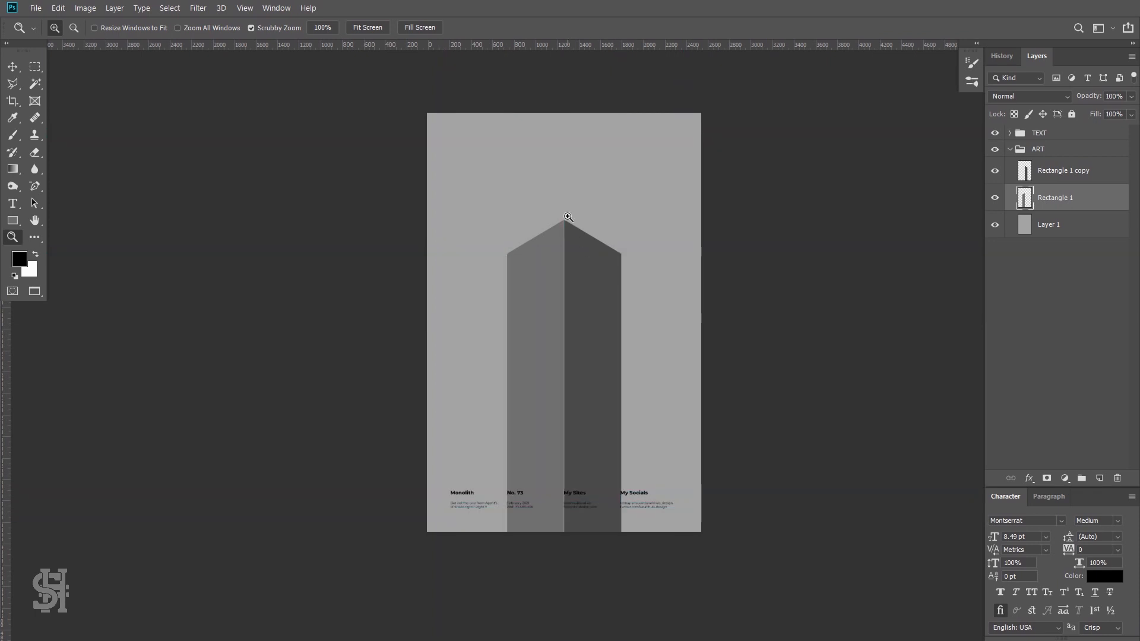
pyautogui.moveTo(576, 224); pyautogui.dragTo(591, 231)
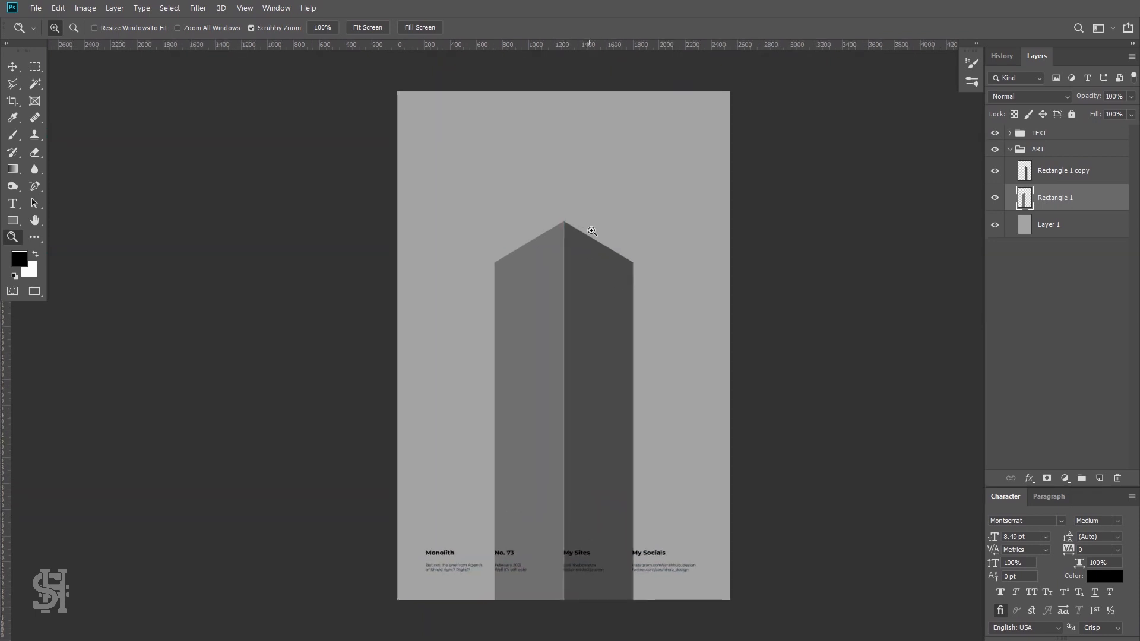
pyautogui.press('m')
pyautogui.scroll(-1, 676, 358)
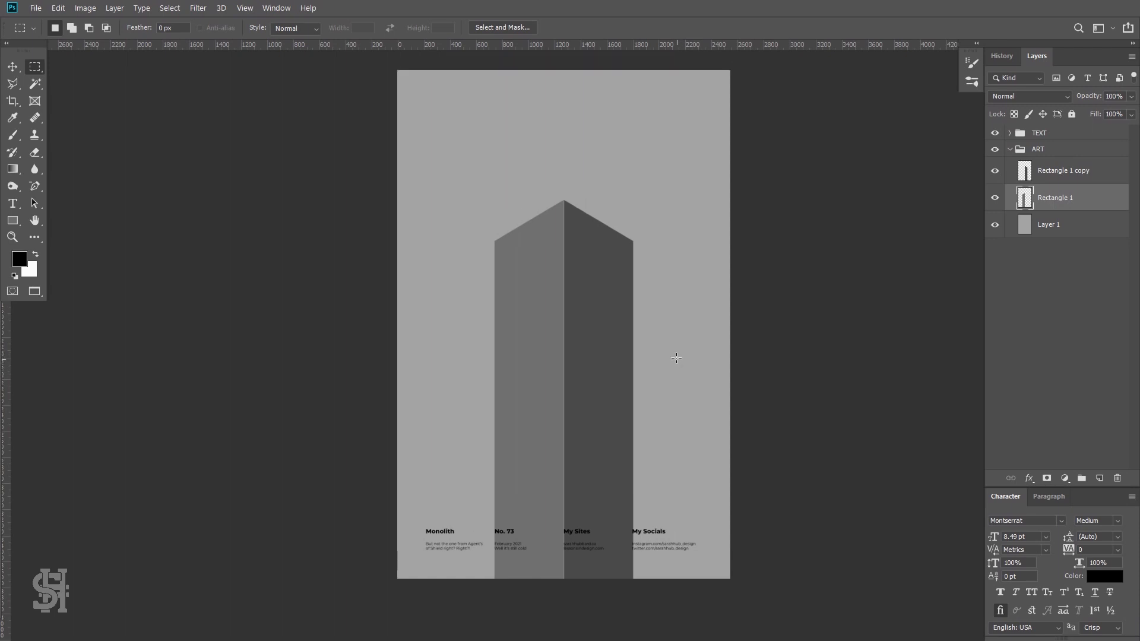
pyautogui.click(12, 236)
pyautogui.moveTo(550, 242); pyautogui.dragTo(545, 201)
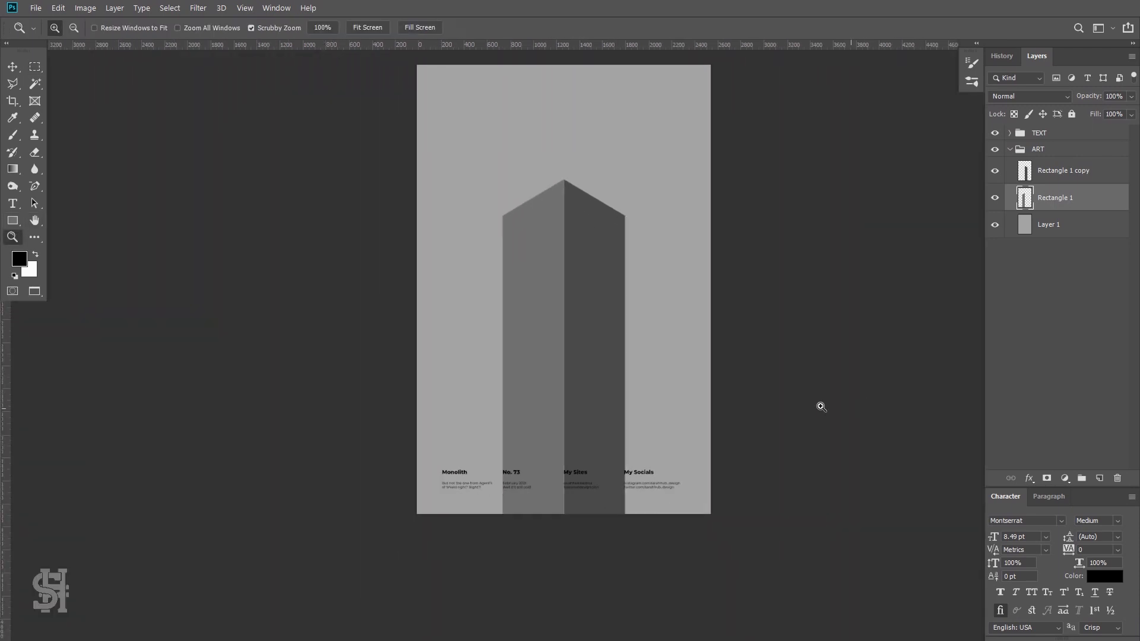
pyautogui.scroll(1, 778, 403)
pyautogui.press('m')
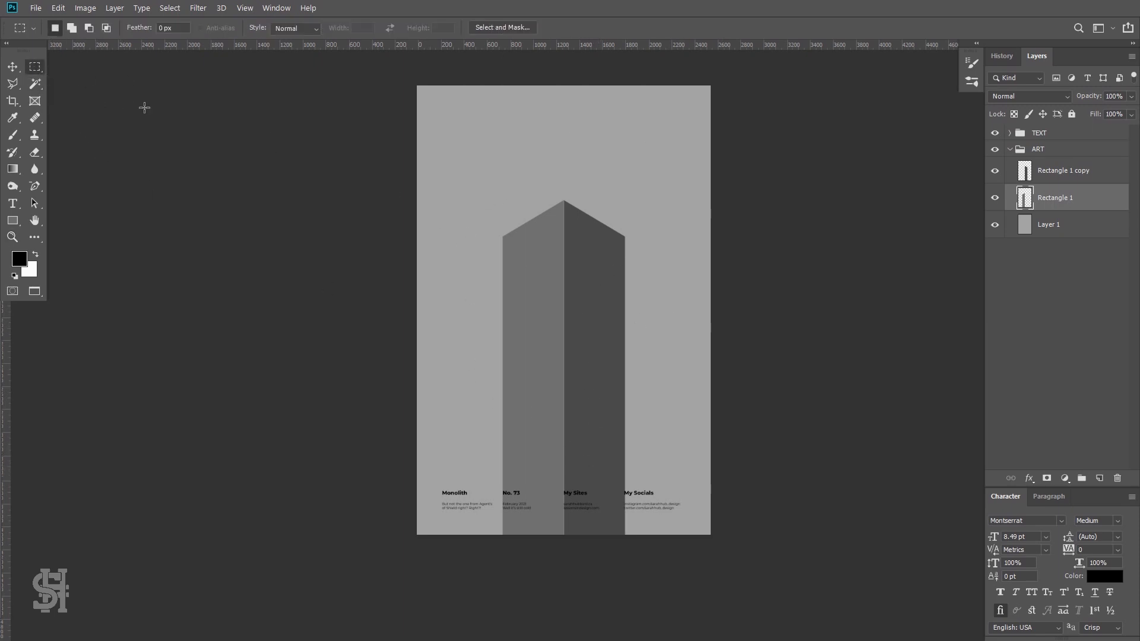
# - Select both rectangle layers and try scaling them up together with Free Transform
pyautogui.keyDown('shift'); pyautogui.click(1055, 175); pyautogui.keyUp('shift')
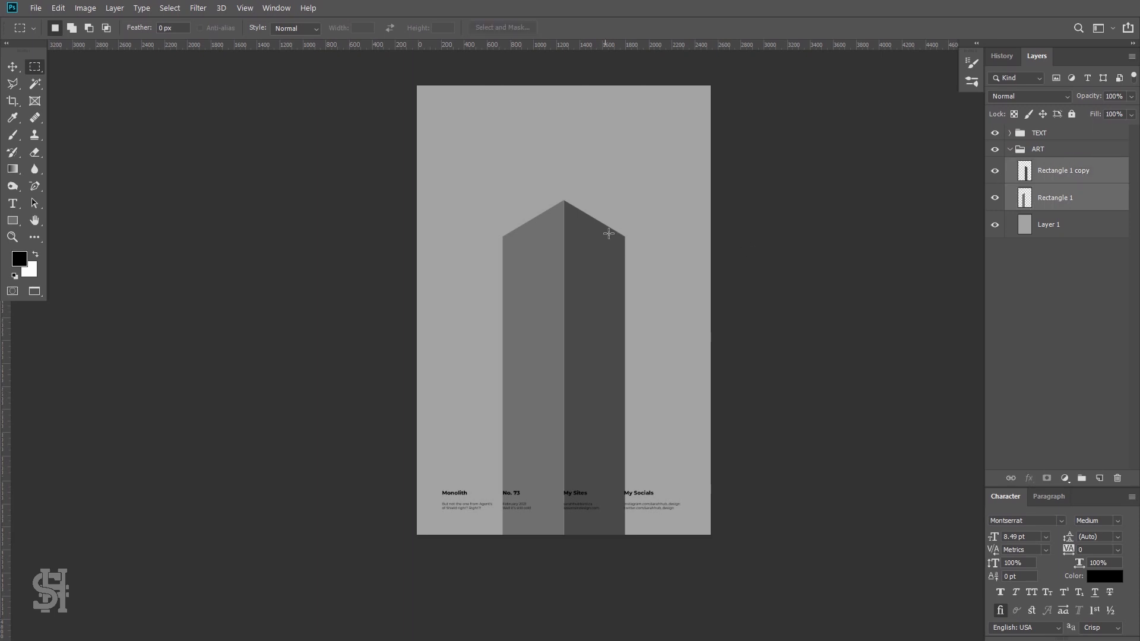
pyautogui.hotkey('ctrl', 't')
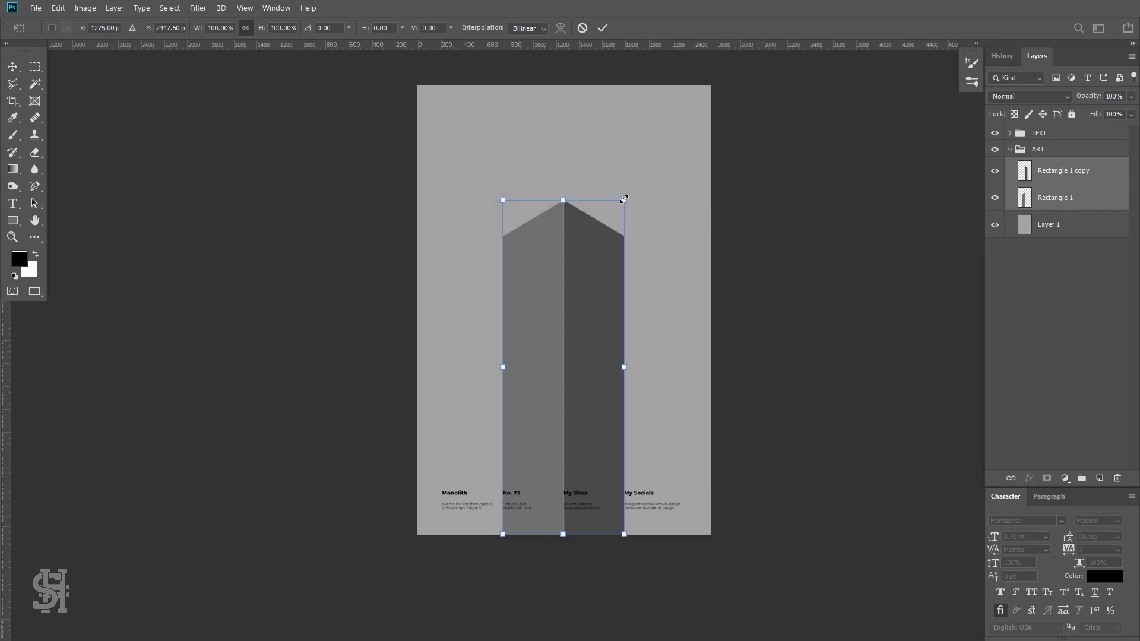
pyautogui.moveTo(624, 199); pyautogui.dragTo(695, 173)
pyautogui.hotkey('ctrl', 'z')
pyautogui.moveTo(626, 199); pyautogui.dragTo(651, 191)
pyautogui.hotkey('ctrl', 'z')
pyautogui.click(35, 66)
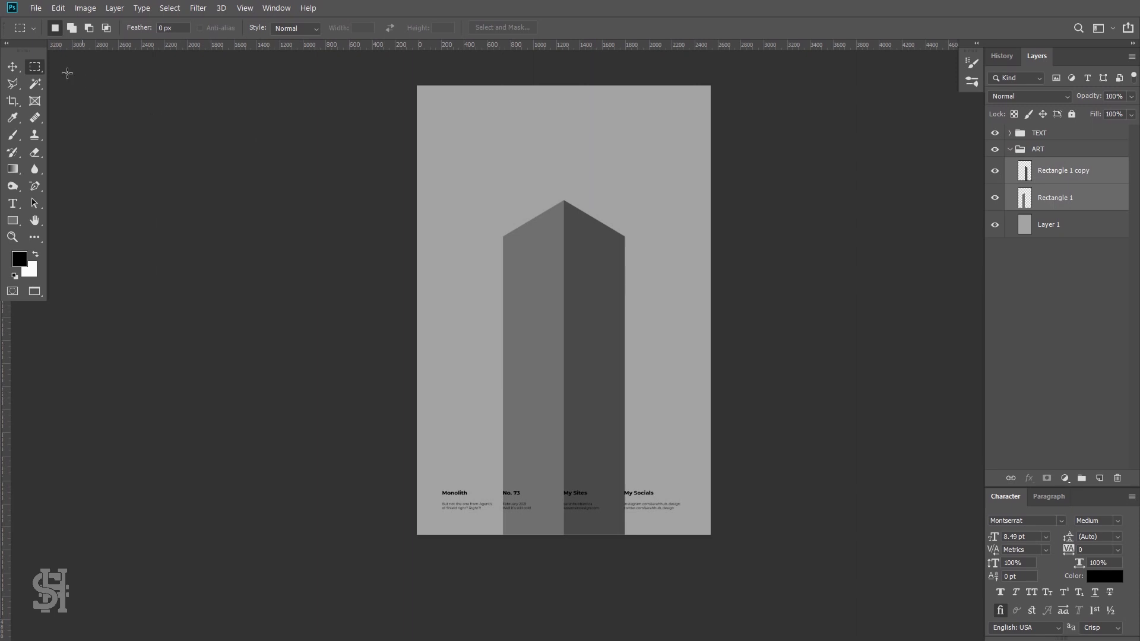
# - Move both rectangles straight up together so the monolith's base sits slightly above the poster's lower edge
pyautogui.click(13, 67)
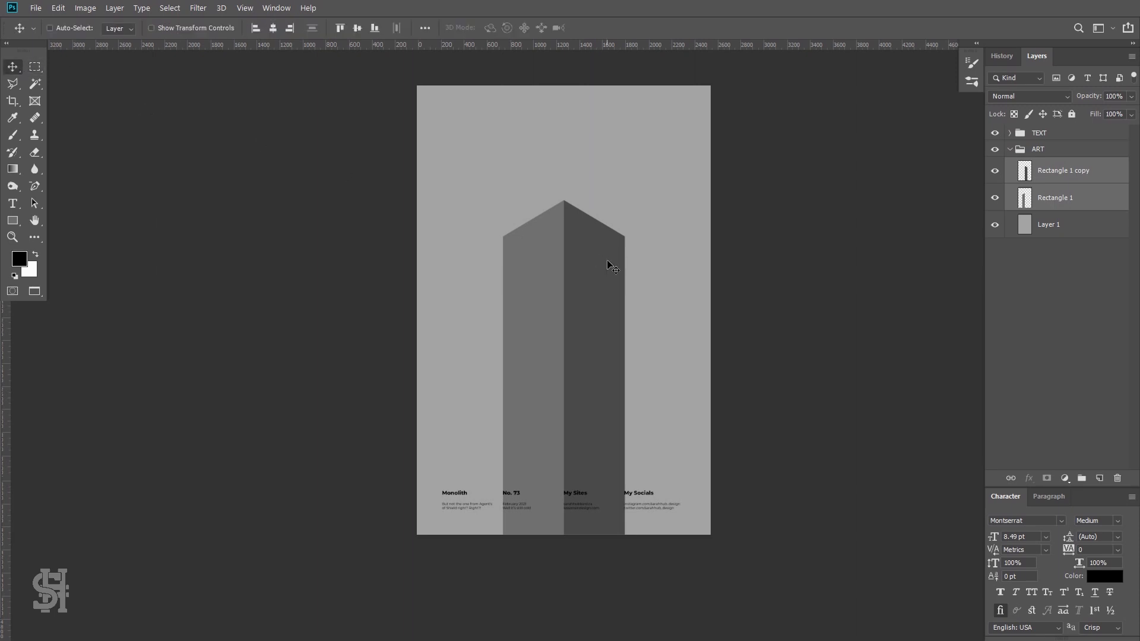
pyautogui.moveTo(607, 261); pyautogui.dragTo(610, 238)
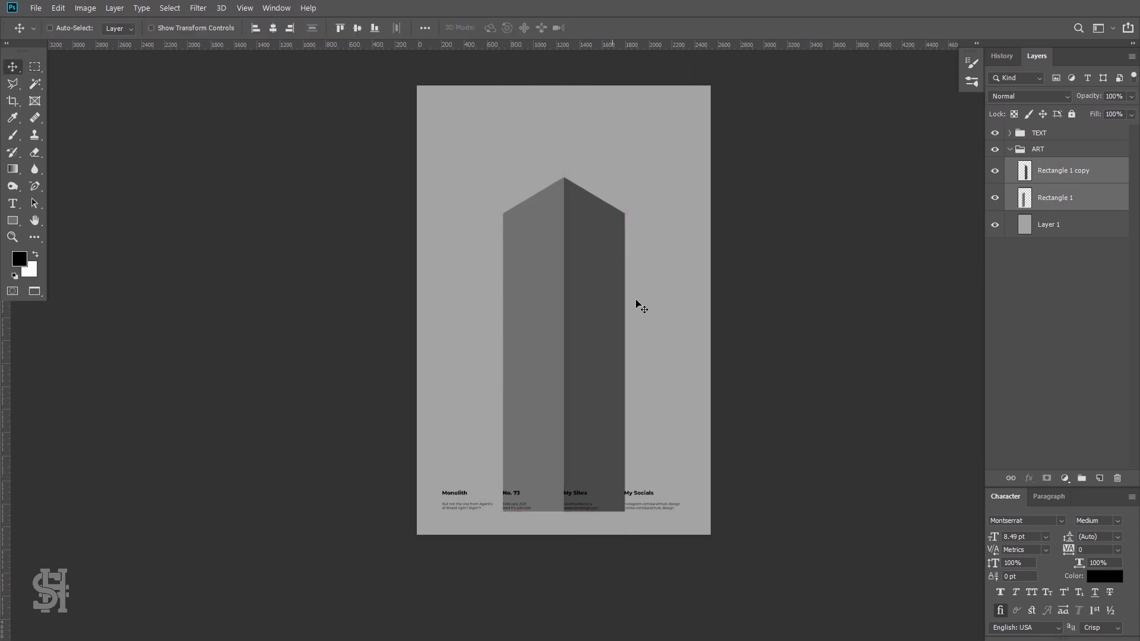
pyautogui.hotkey('ctrl', 'z')
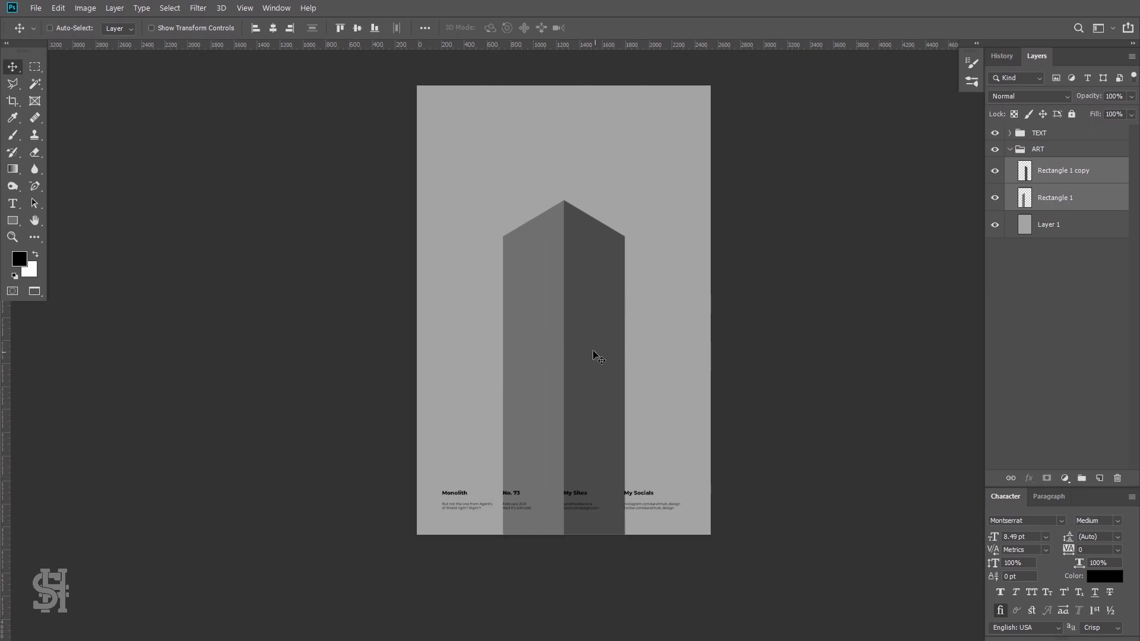
pyautogui.moveTo(592, 351); pyautogui.dragTo(596, 335)
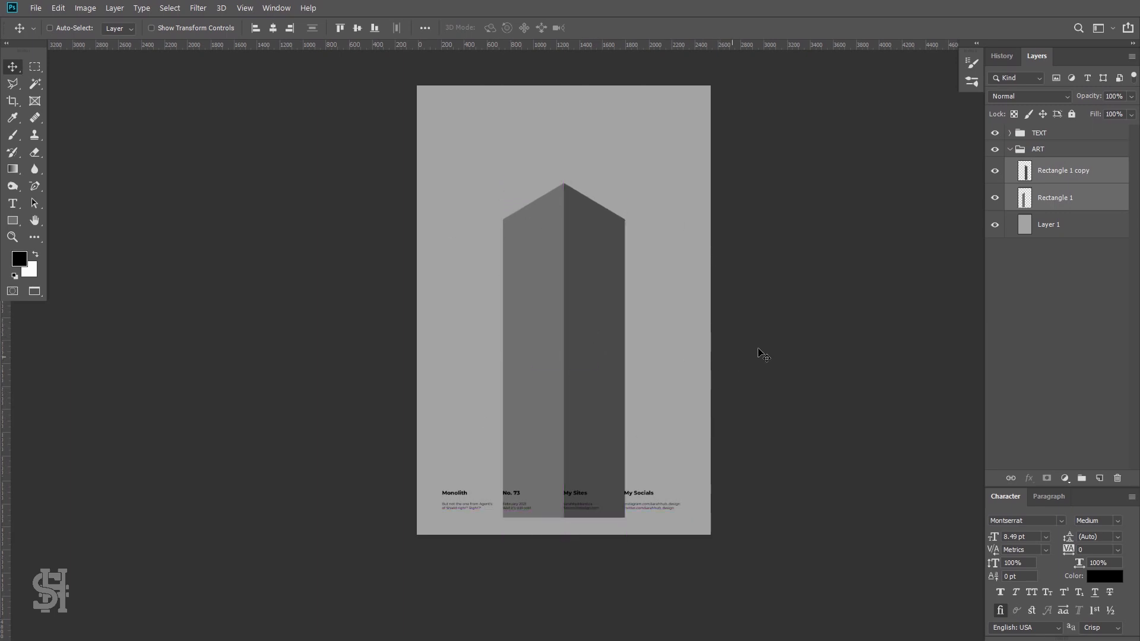
# - Marquee a strip across the lower part of the light Rectangle 1 face, stretch it past the poster's lower edge, and deselect
pyautogui.click(994, 202)
pyautogui.click(34, 67)
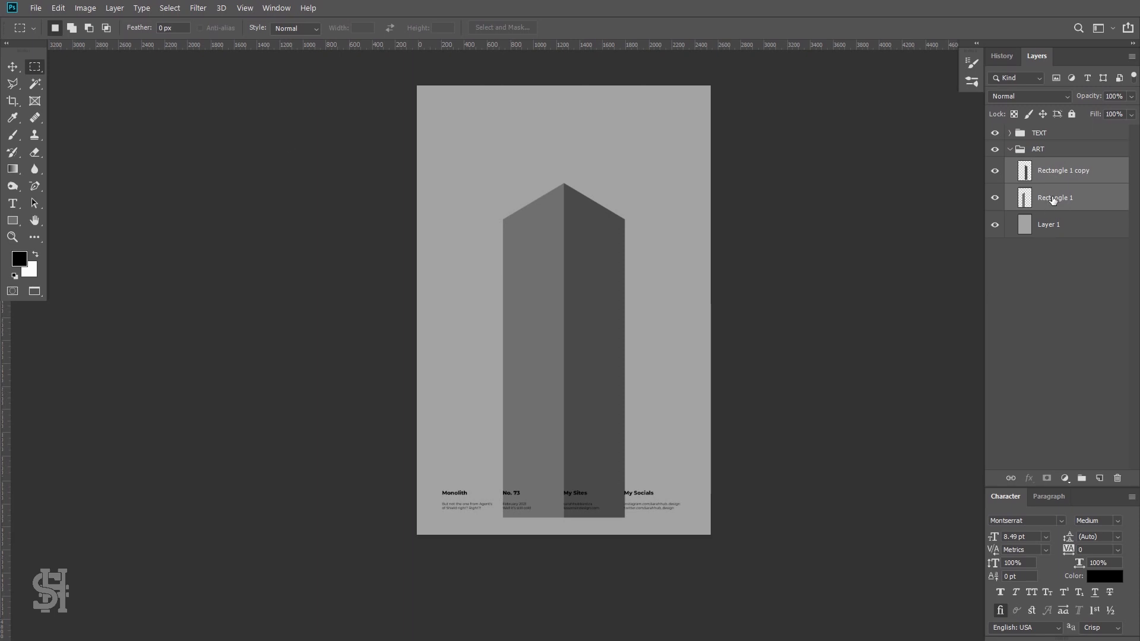
pyautogui.click(1018, 205)
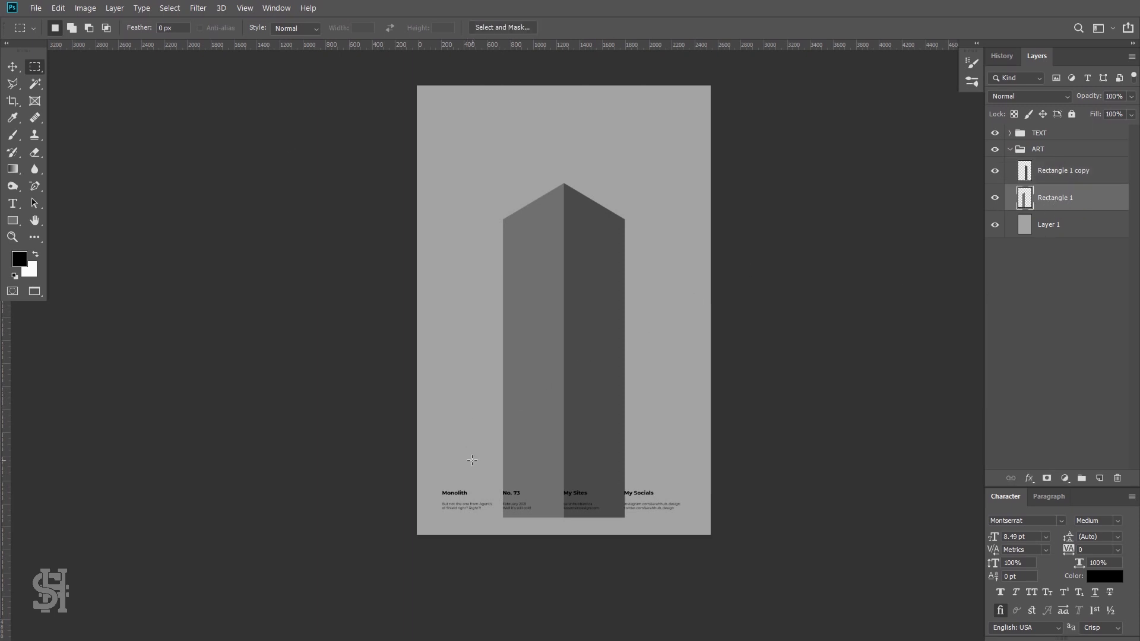
pyautogui.moveTo(472, 460); pyautogui.dragTo(582, 497)
pyautogui.hotkey('ctrl', 't')
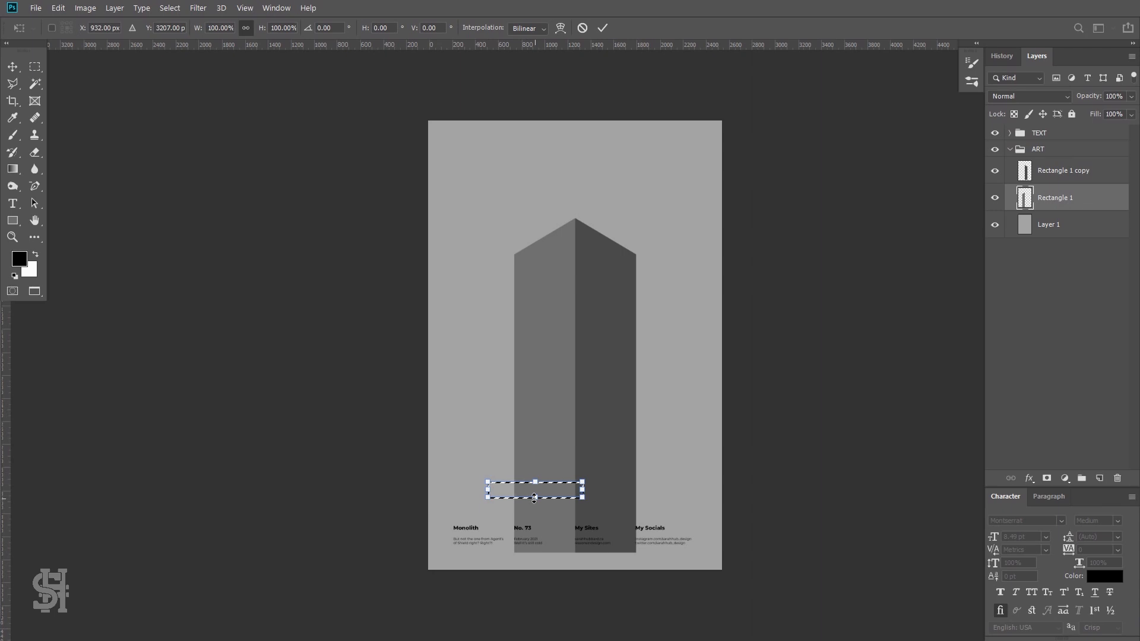
pyautogui.moveTo(534, 498); pyautogui.dragTo(558, 576)
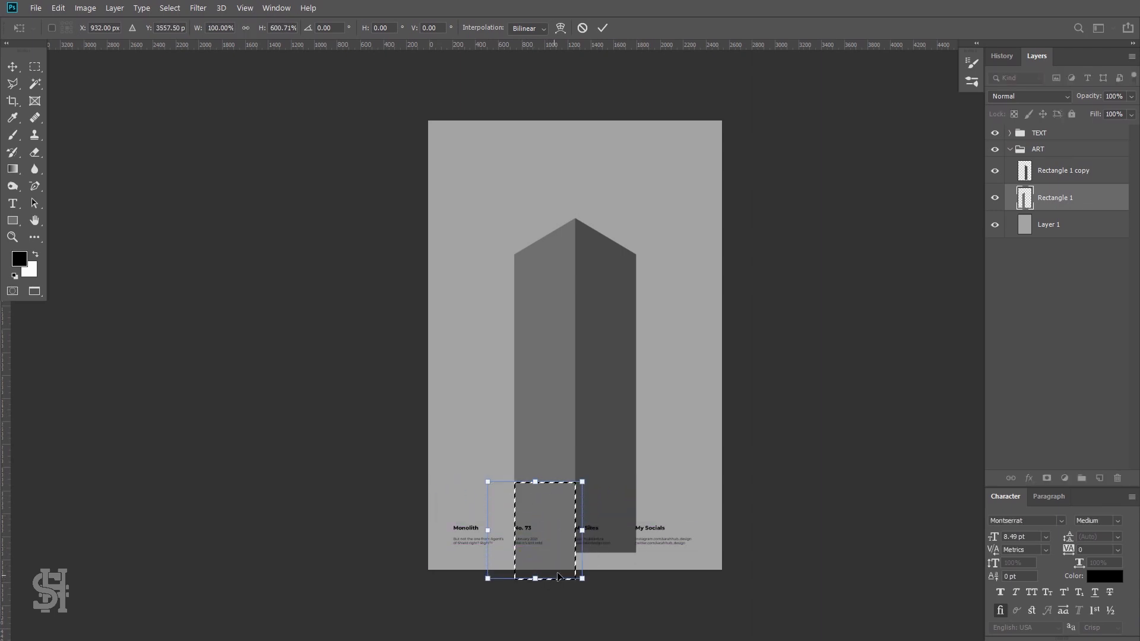
pyautogui.press('Return')
pyautogui.hotkey('ctrl', 'd')
# - Stretch a marqueed strip of the dark Rectangle 1 copy face past the poster's lower edge, deselect, and hide the rulers
pyautogui.click(1042, 172)
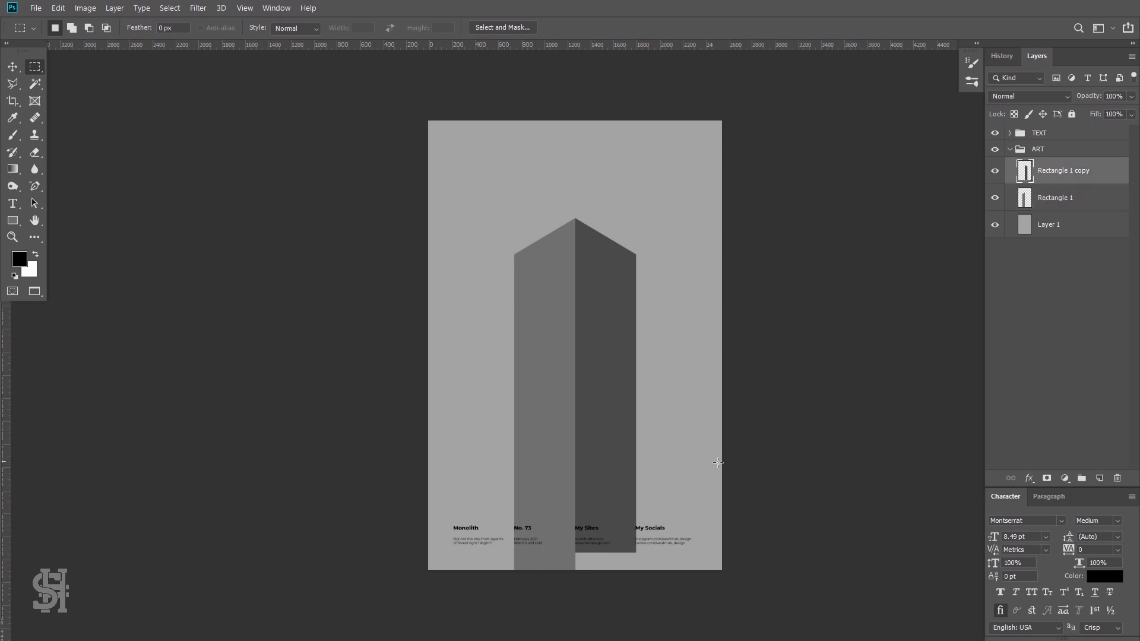
pyautogui.hotkey('ctrl', 't')
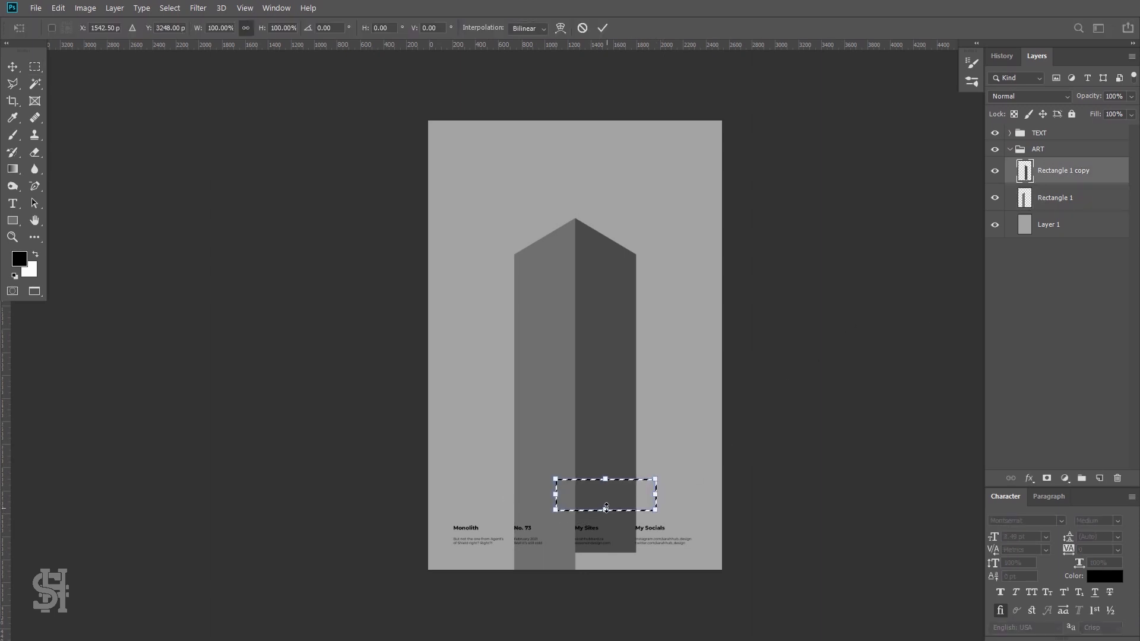
pyautogui.moveTo(606, 511); pyautogui.dragTo(613, 573)
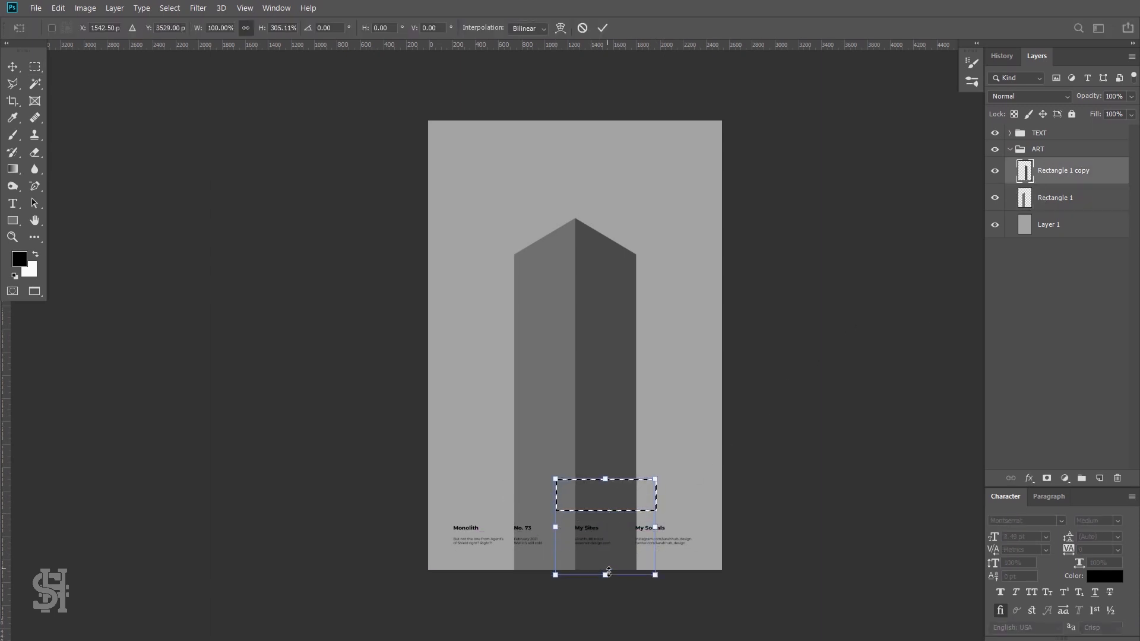
pyautogui.press('Return')
pyautogui.hotkey('ctrl', 'd')
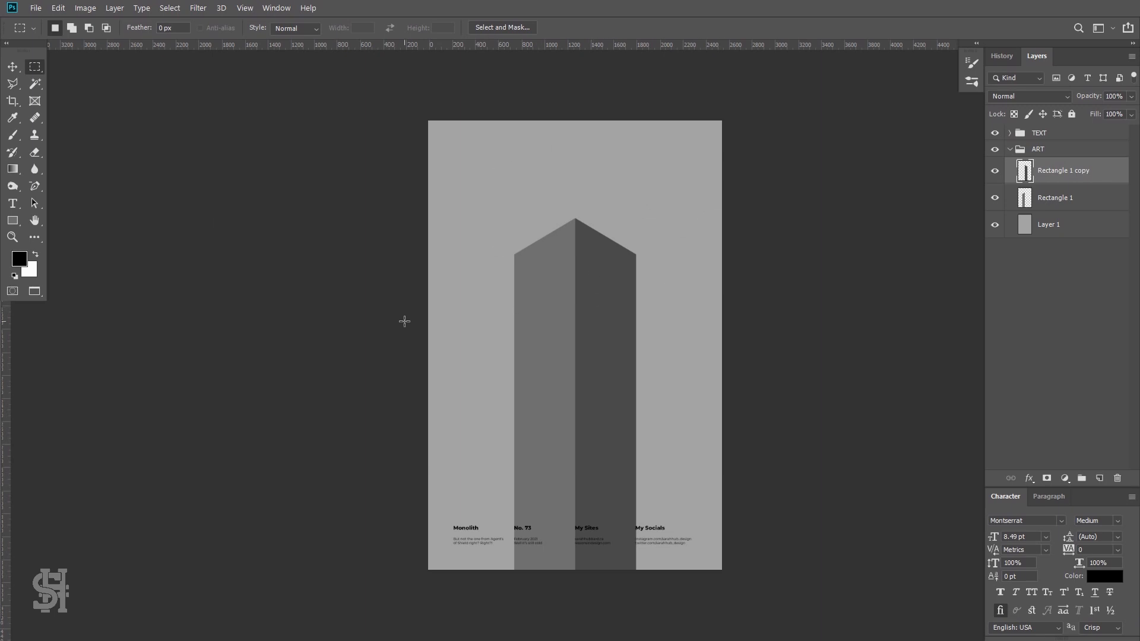
pyautogui.hotkey('ctrl', 'r')
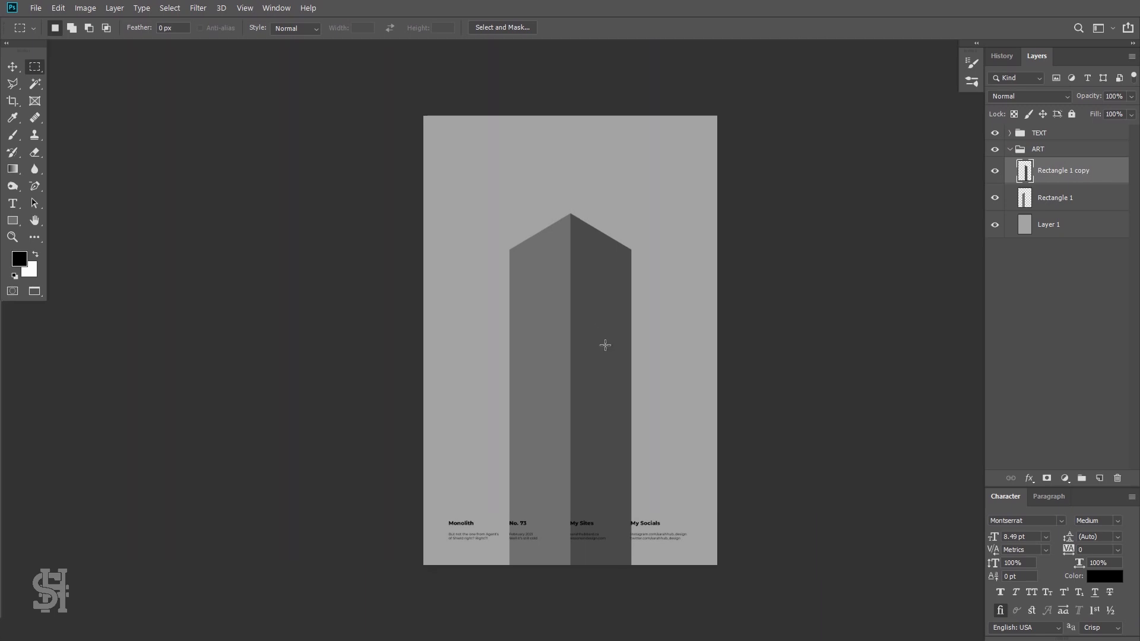
pyautogui.press('z')
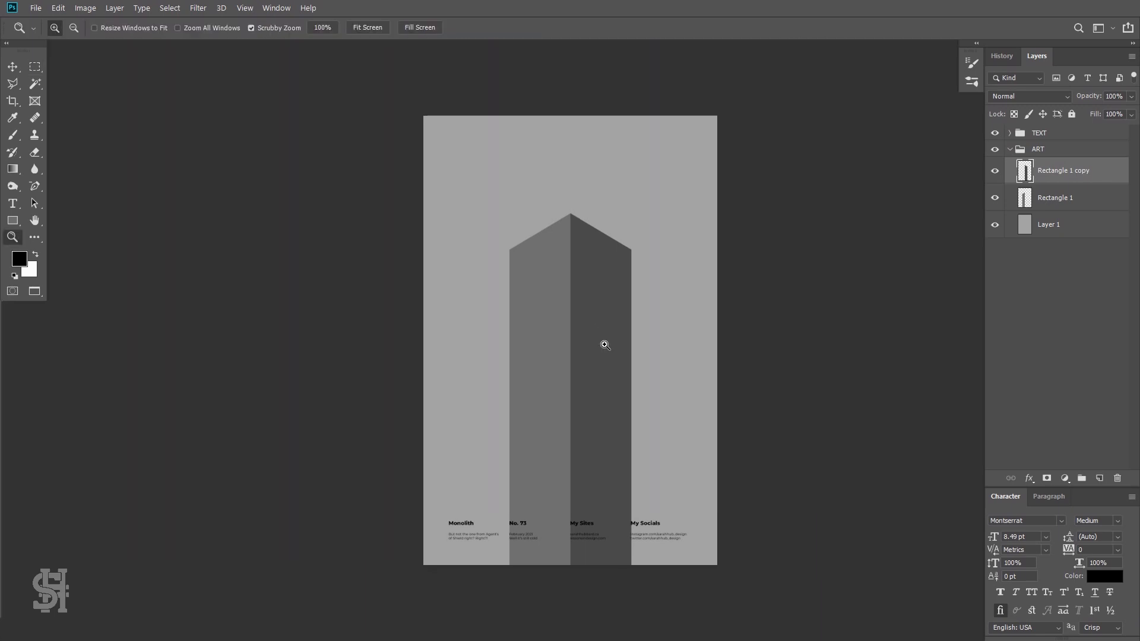
pyautogui.rightClick(1022, 173)
pyautogui.click(1017, 208)
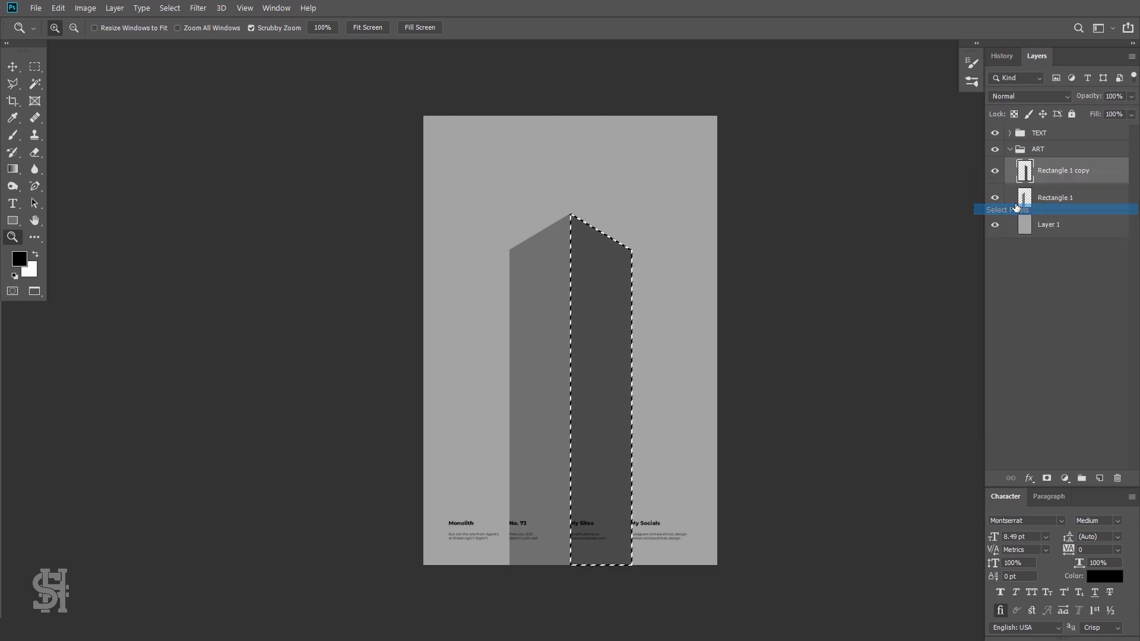
pyautogui.click(53, 10)
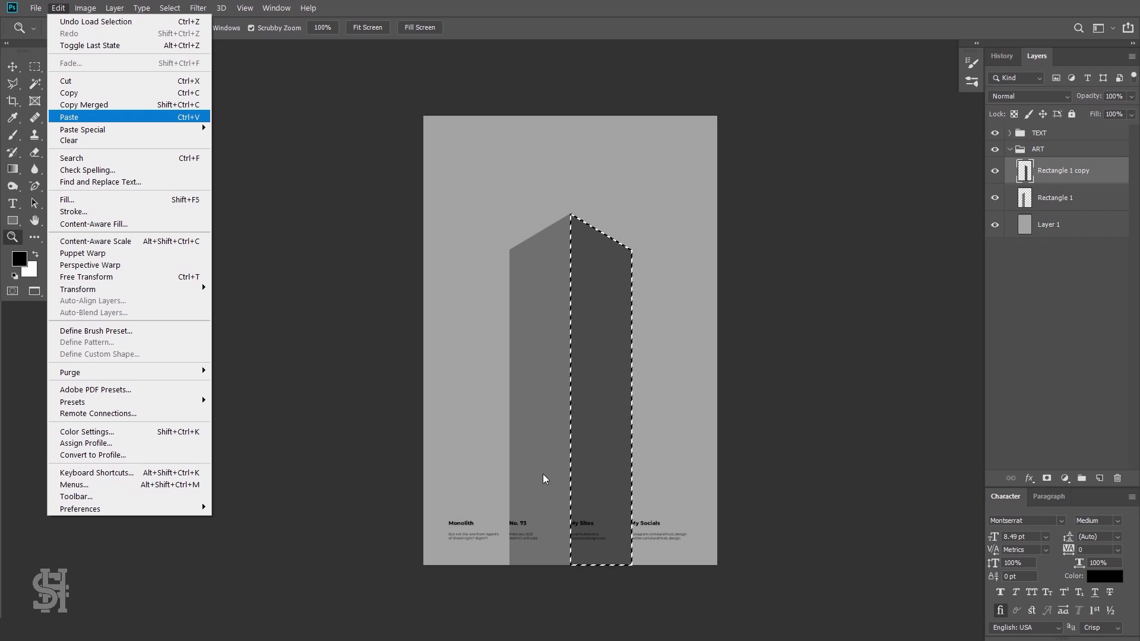
pyautogui.click(514, 303)
pyautogui.press('m')
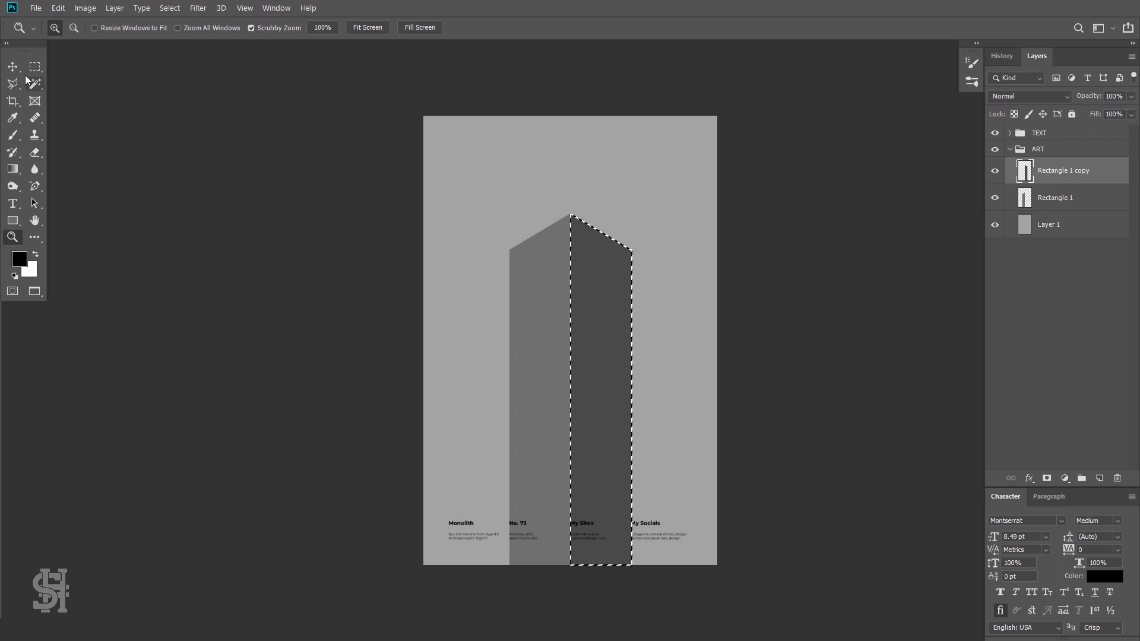
pyautogui.hotkey('ctrl', 'd')
# - Select the pixels of the light Rectangle 1 face and paste the copied artwork into that selection
pyautogui.click(1029, 202)
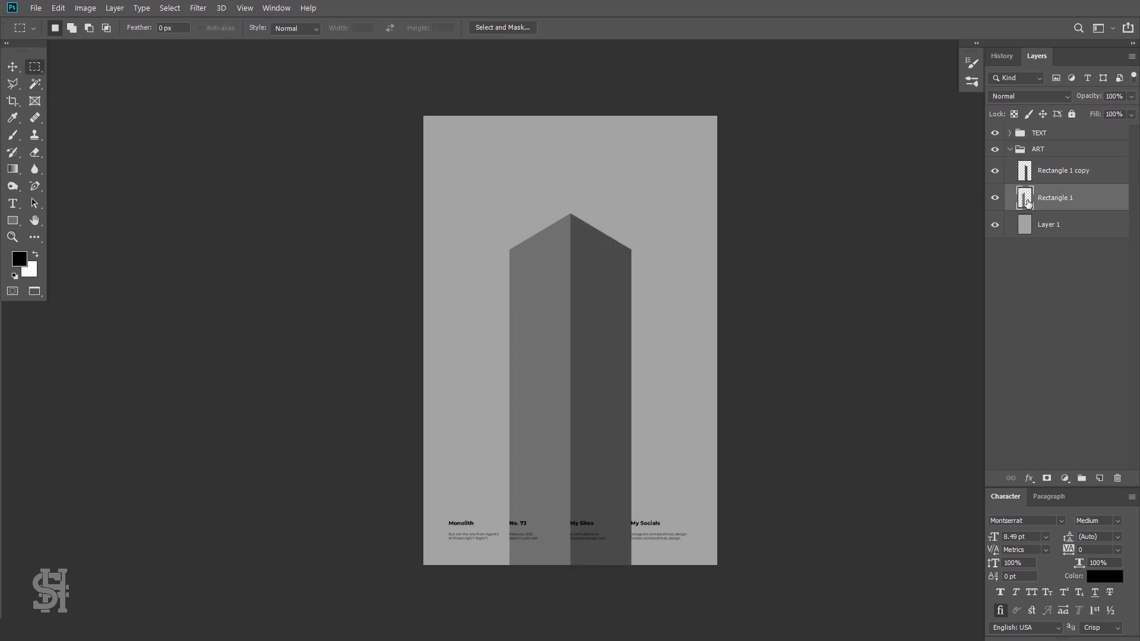
pyautogui.rightClick(1028, 203)
pyautogui.click(1025, 236)
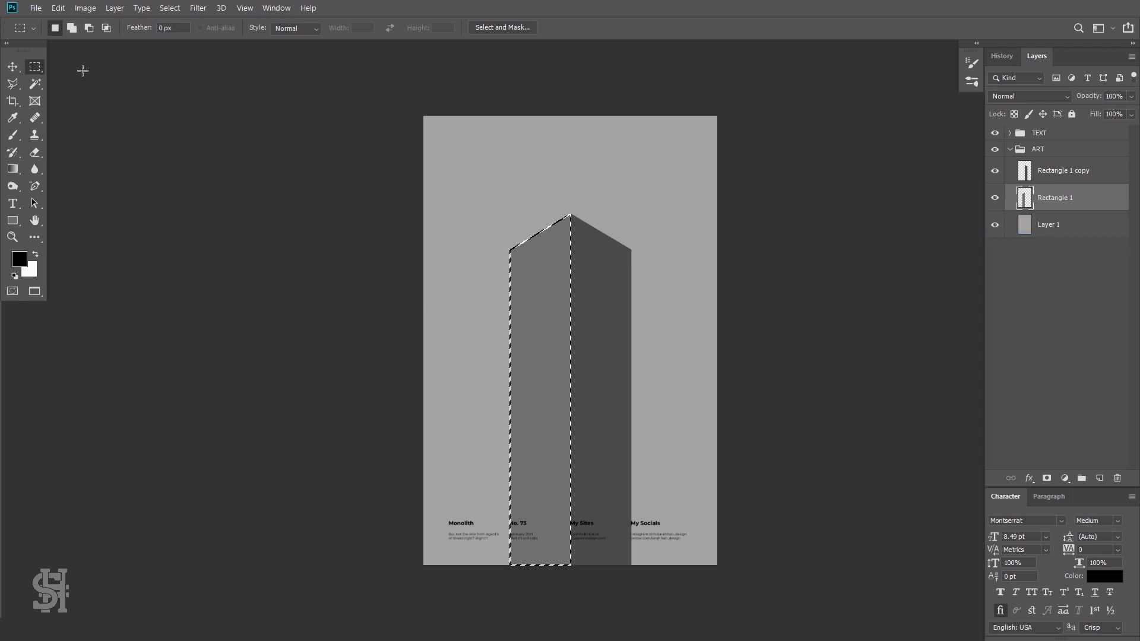
pyautogui.click(58, 7)
pyautogui.moveTo(108, 132)
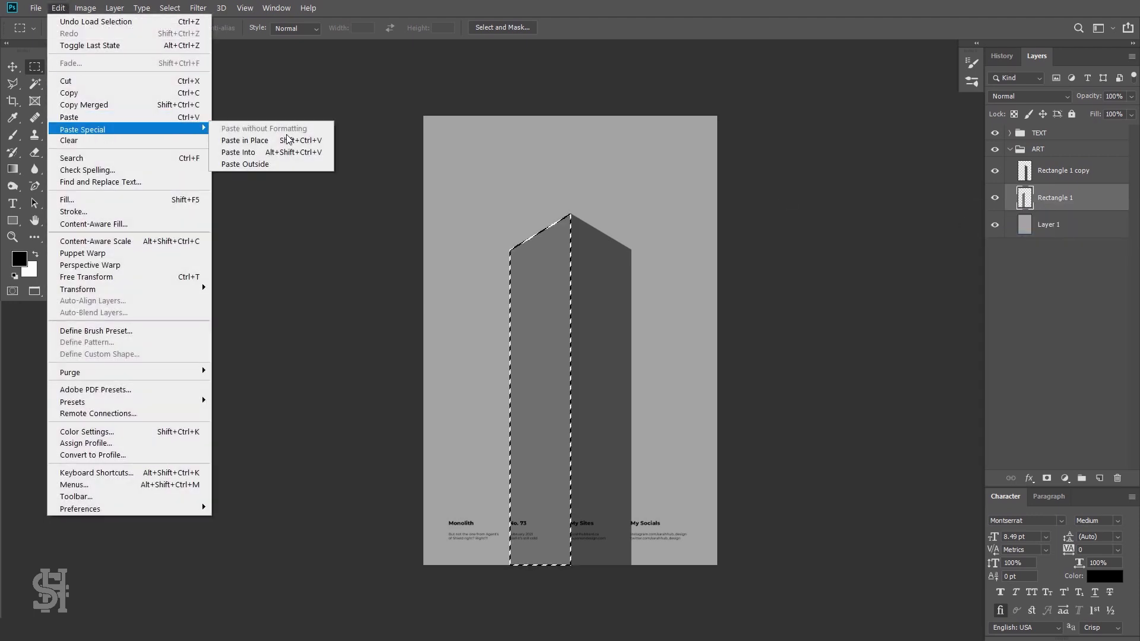
pyautogui.click(238, 152)
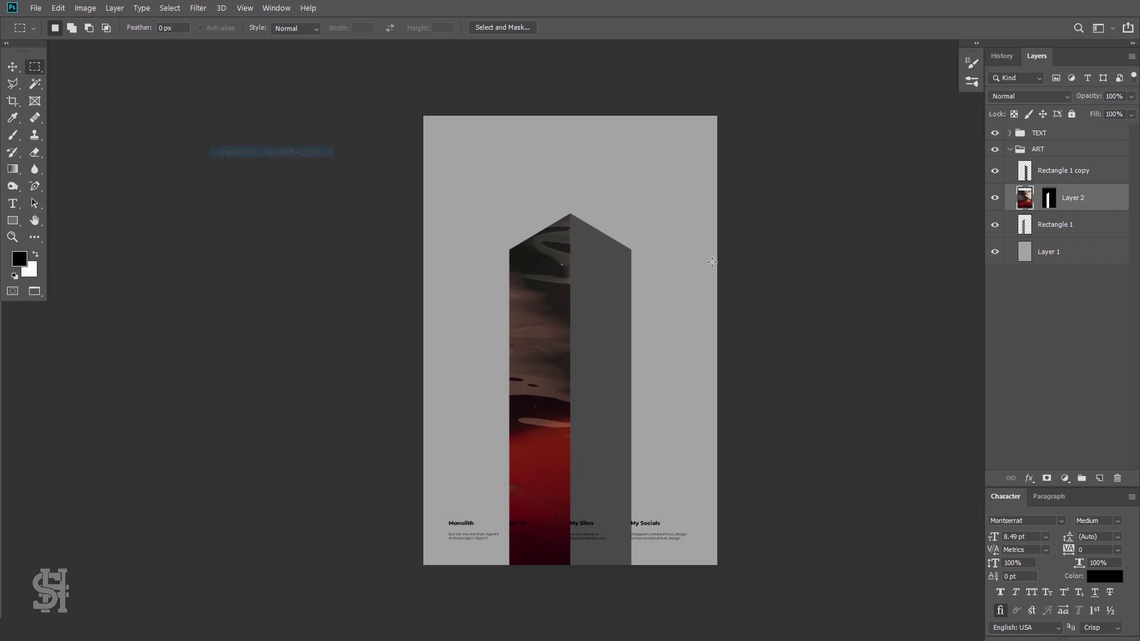
# - Resize the pasted artwork with Free Transform and reposition it so the red drips on cream fill the monolith's left face
pyautogui.press('v')
pyautogui.moveTo(513, 333); pyautogui.dragTo(533, 360)
pyautogui.press('z')
pyautogui.hotkey('ctrl', 't')
pyautogui.moveTo(618, 201); pyautogui.dragTo(866, 384)
pyautogui.moveTo(682, 391); pyautogui.dragTo(696, 285)
pyautogui.press('Return')
pyautogui.press('z')
pyautogui.click(13, 67)
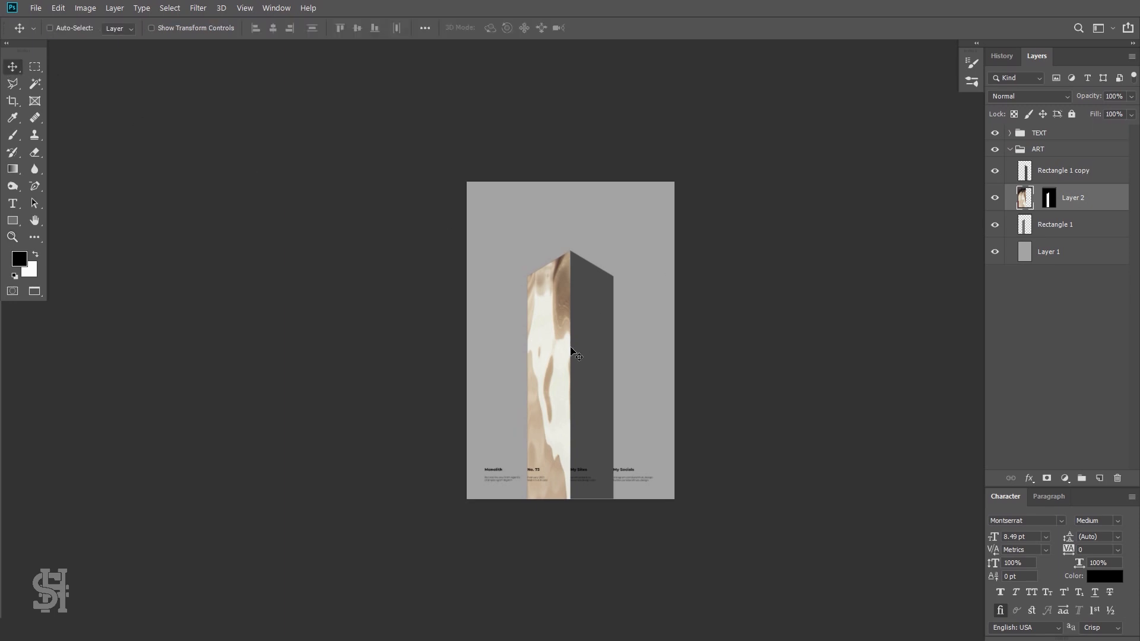
pyautogui.moveTo(573, 351); pyautogui.dragTo(635, 313)
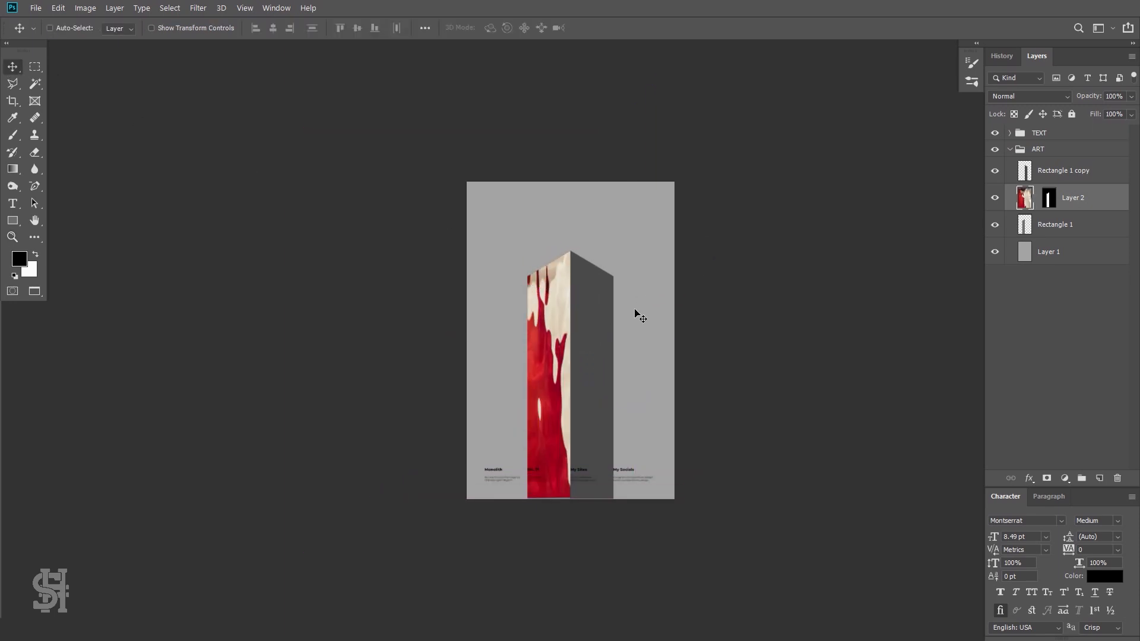
# - Flip and shrink the artwork to -69.63% width and height, and place its cream area with dark drips over the left face
pyautogui.hotkey('ctrl', 't')
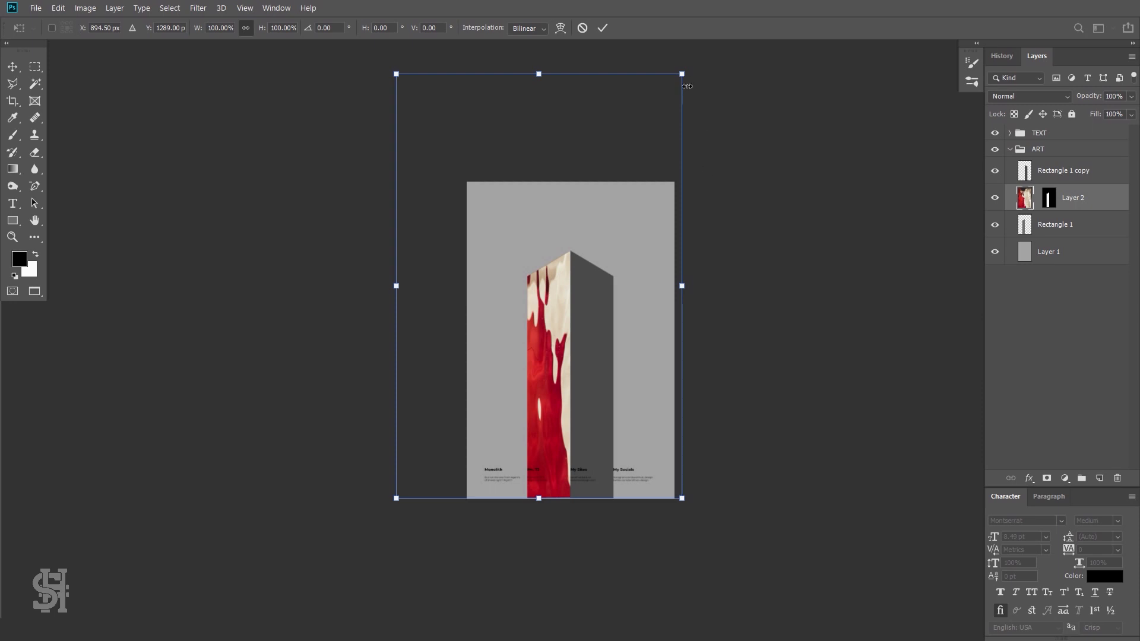
pyautogui.moveTo(396, 74); pyautogui.dragTo(492, 191)
pyautogui.moveTo(583, 318); pyautogui.dragTo(504, 352)
pyautogui.moveTo(613, 544); pyautogui.dragTo(407, 249)
pyautogui.moveTo(516, 399); pyautogui.dragTo(599, 368)
pyautogui.moveTo(557, 421)
pyautogui.mouseDown()
pyautogui.moveTo(569, 424)
pyautogui.moveTo(559, 490)
pyautogui.moveTo(543, 443)
pyautogui.moveTo(563, 435)
pyautogui.moveTo(561, 445)
pyautogui.moveTo(549, 447)
pyautogui.moveTo(552, 434)
pyautogui.moveTo(578, 423)
pyautogui.mouseUp()
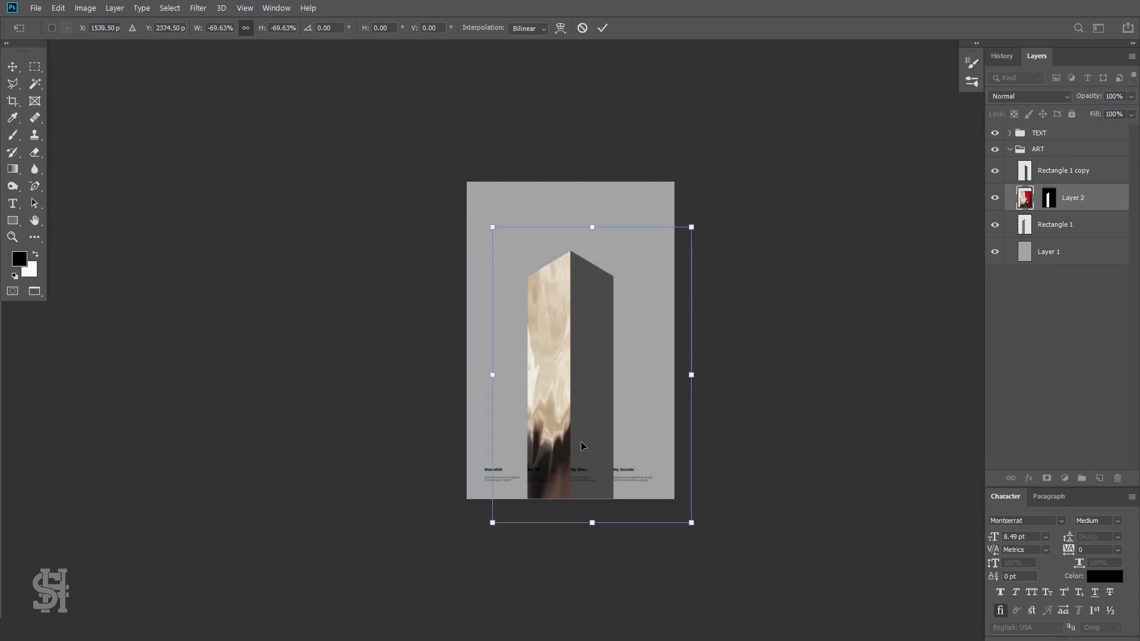
pyautogui.press('Return')
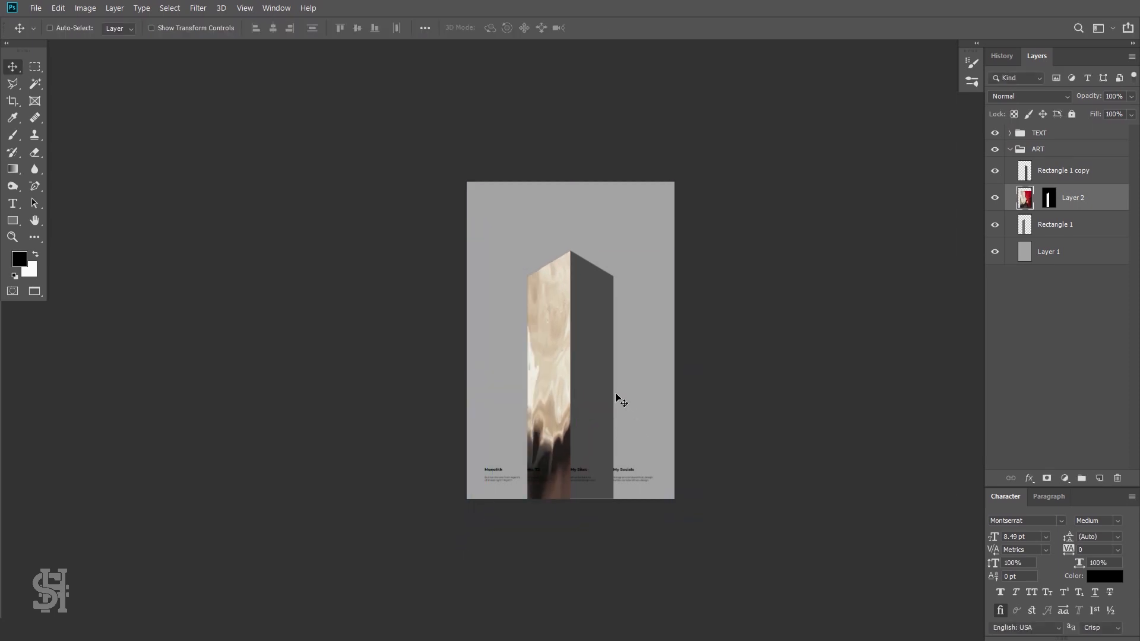
# - Load the pixels of the dark Rectangle 1 copy face as a selection
pyautogui.press('z')
pyautogui.click(609, 383)
pyautogui.click(28, 70)
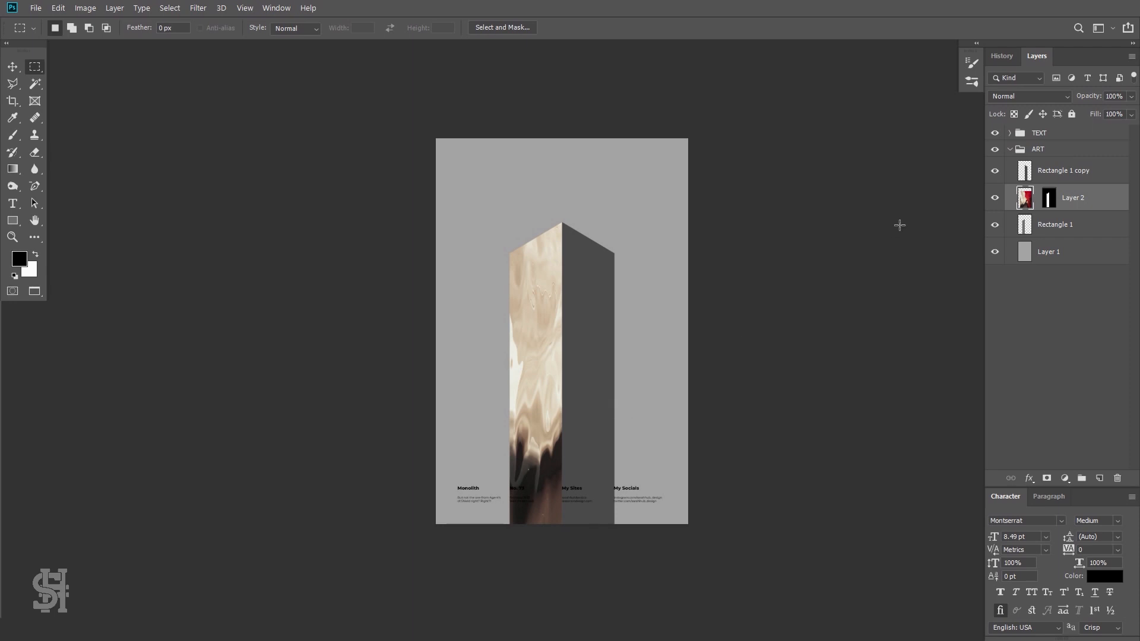
pyautogui.rightClick(1024, 184)
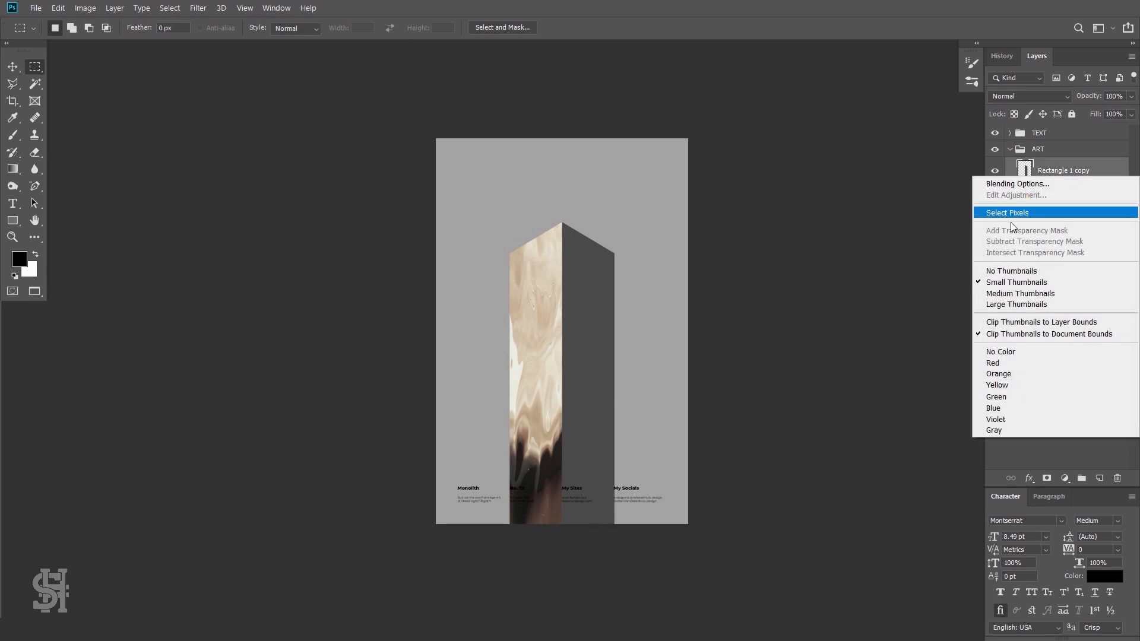
pyautogui.click(1012, 215)
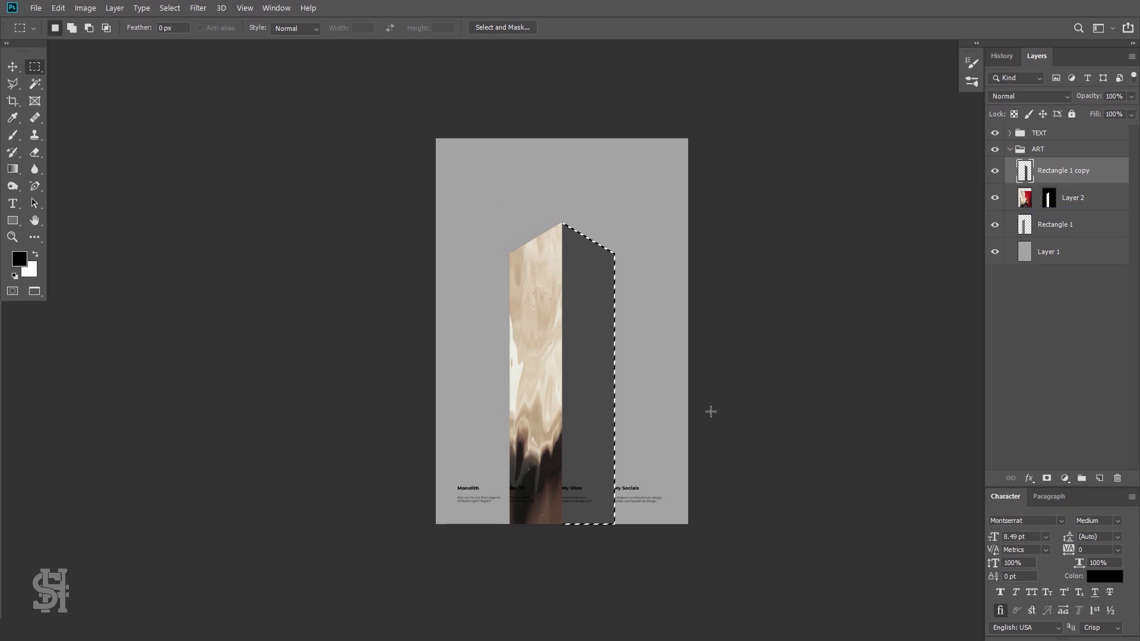
# - Paste the copied artwork into the selection of the monolith's dark right face
pyautogui.press('z')
pyautogui.click(602, 275)
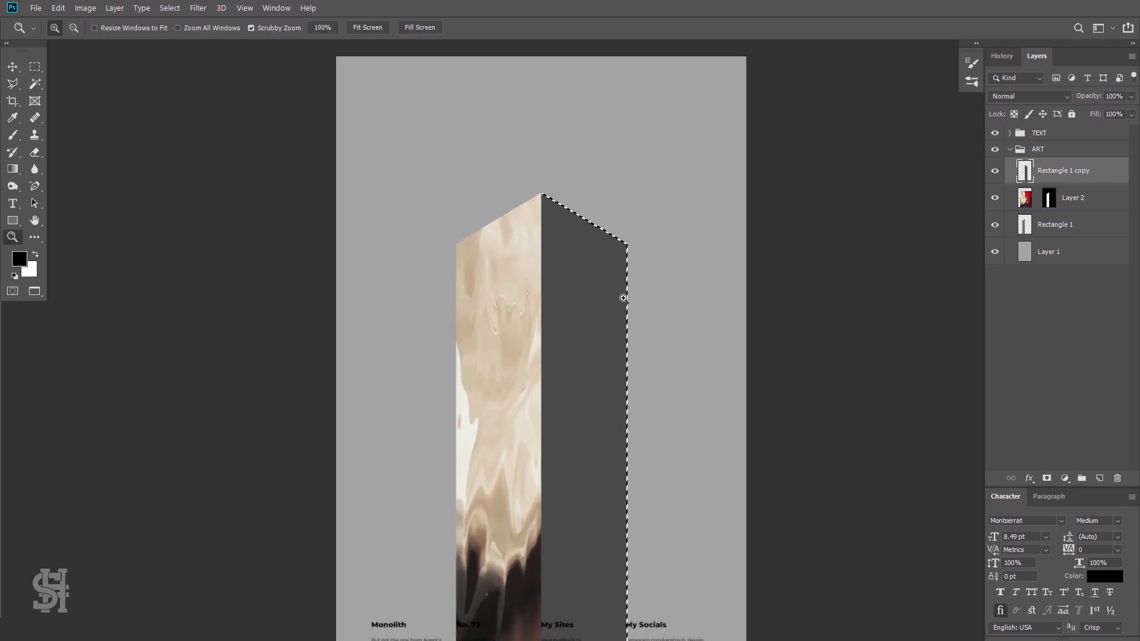
pyautogui.click(559, 229)
pyautogui.click(611, 249)
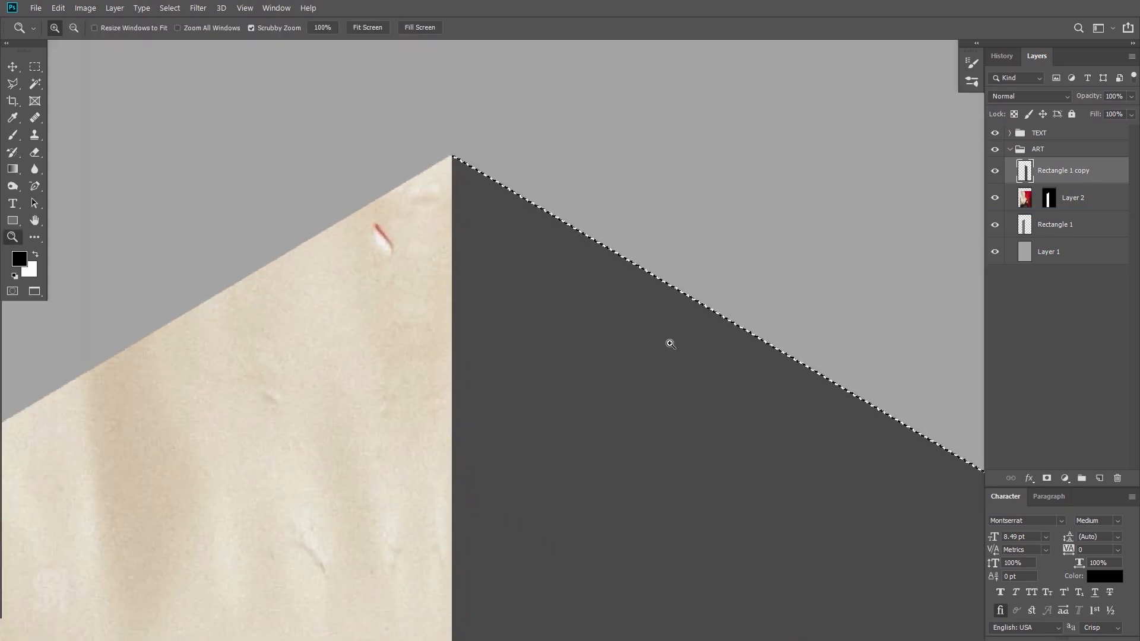
pyautogui.moveTo(669, 343); pyautogui.dragTo(581, 313)
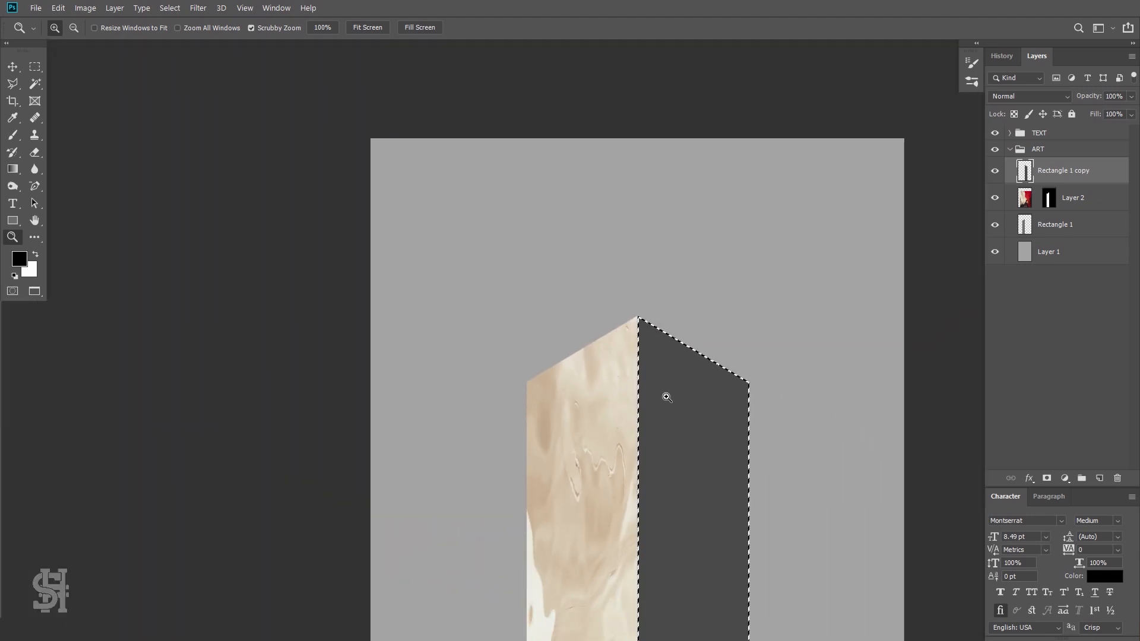
pyautogui.keyDown('alt'); pyautogui.click(692, 440); pyautogui.keyUp('alt')
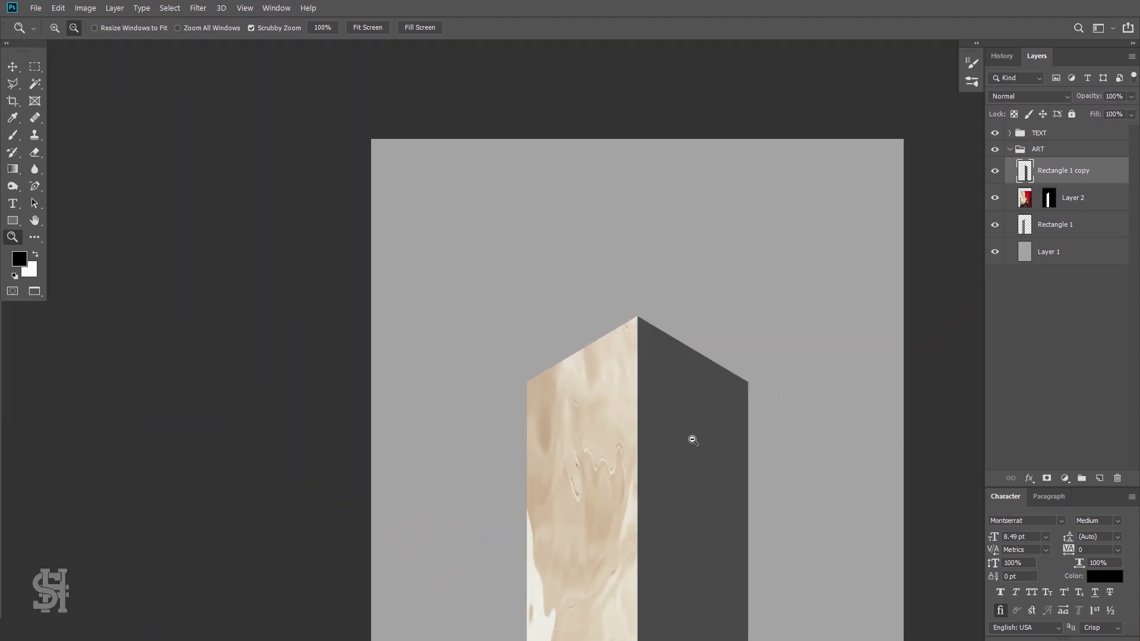
pyautogui.press('space')
pyautogui.moveTo(694, 448); pyautogui.dragTo(585, 212)
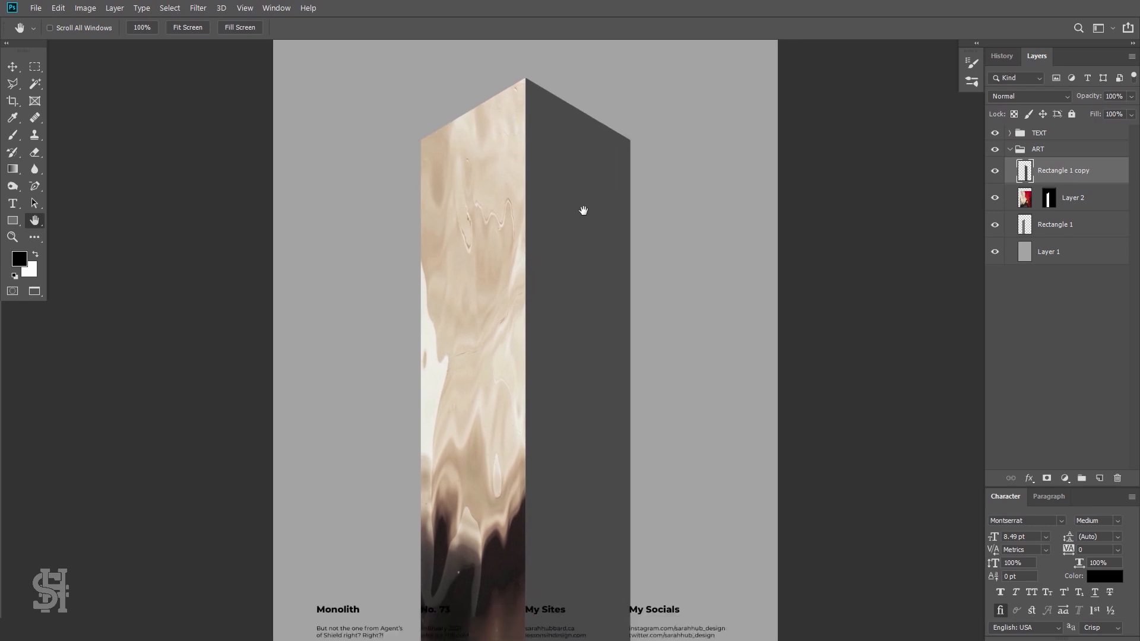
pyautogui.click(37, 7)
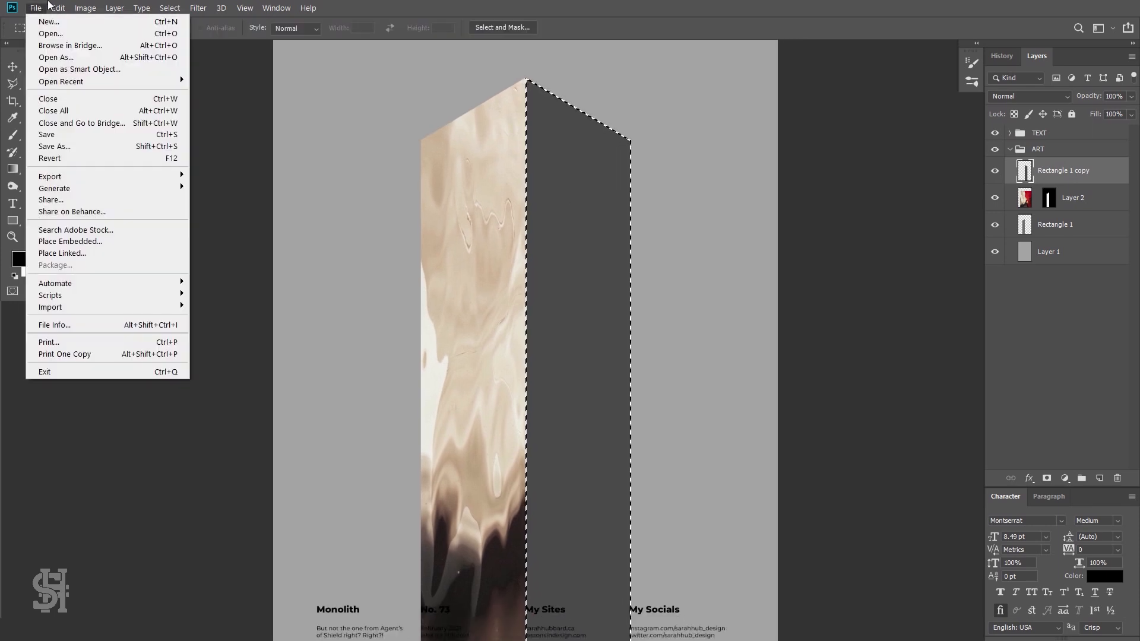
pyautogui.moveTo(65, 9)
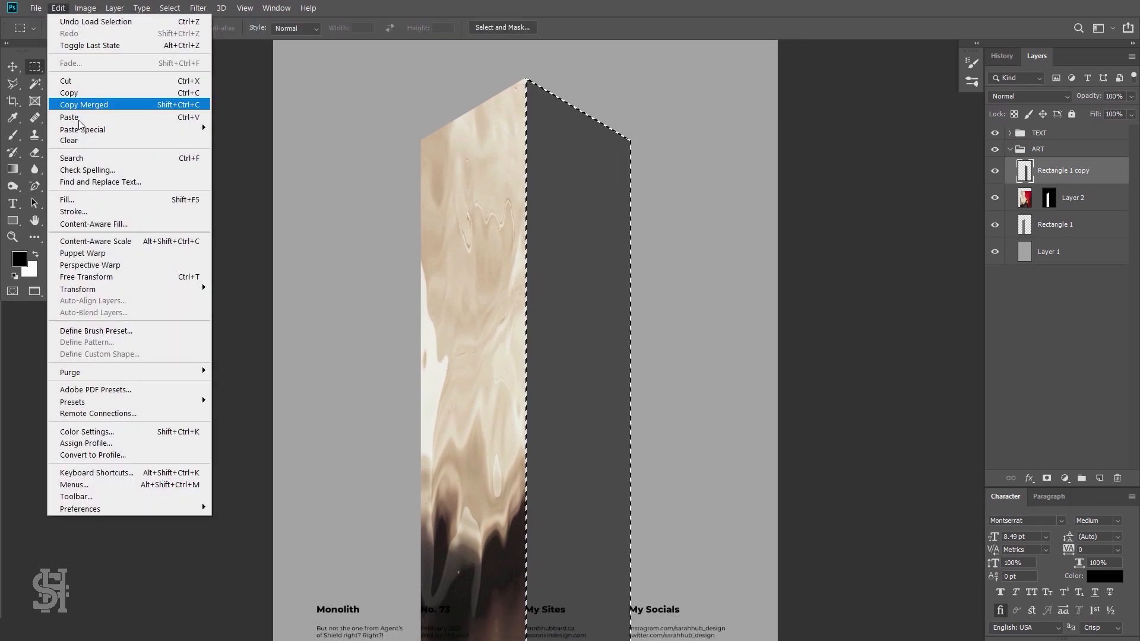
pyautogui.moveTo(92, 132)
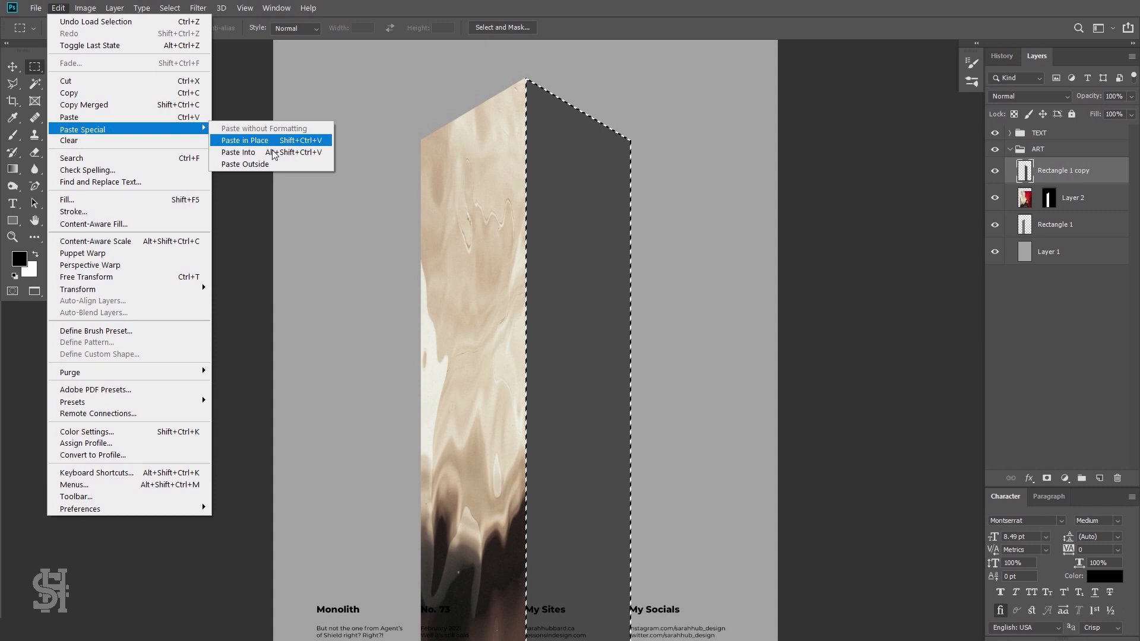
pyautogui.click(272, 152)
# - Rotate the pasted artwork 90° with Free Transform and move it over the monolith's right face
pyautogui.press('z')
pyautogui.moveTo(646, 326); pyautogui.dragTo(35, 69)
pyautogui.click(35, 68)
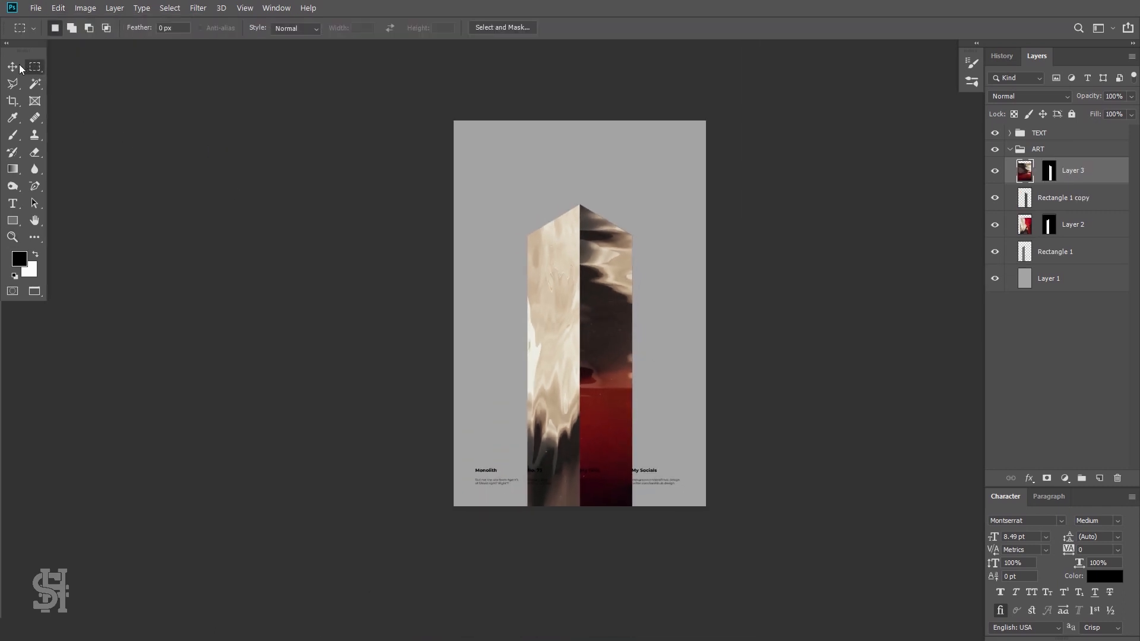
pyautogui.click(16, 65)
pyautogui.hotkey('ctrl', 't')
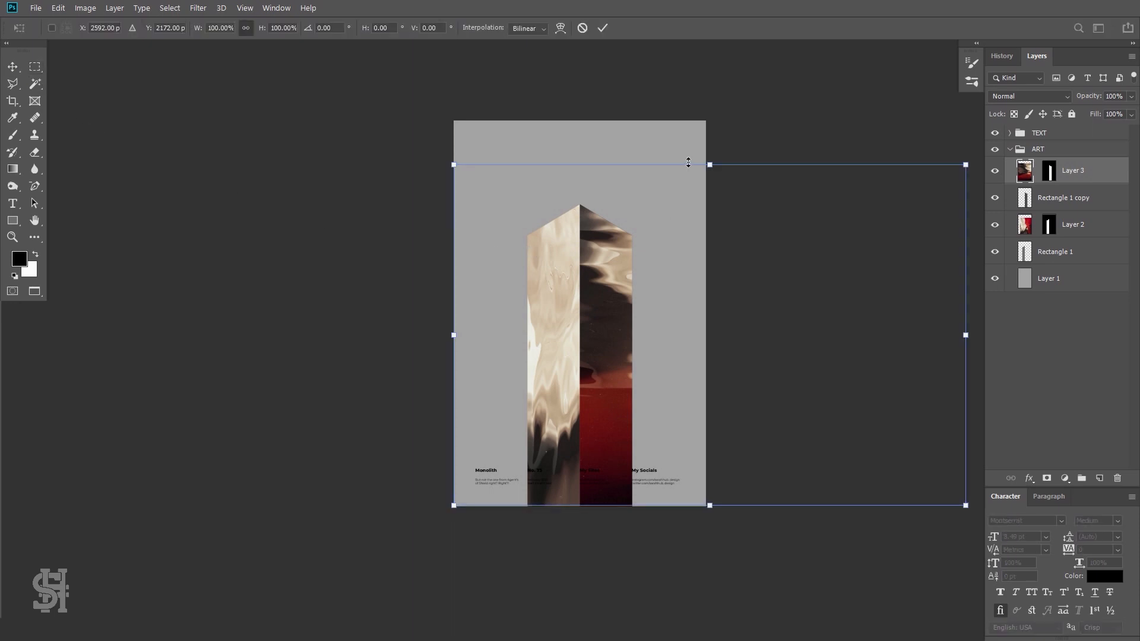
pyautogui.moveTo(702, 150); pyautogui.dragTo(785, 333)
pyautogui.moveTo(698, 228); pyautogui.dragTo(558, 296)
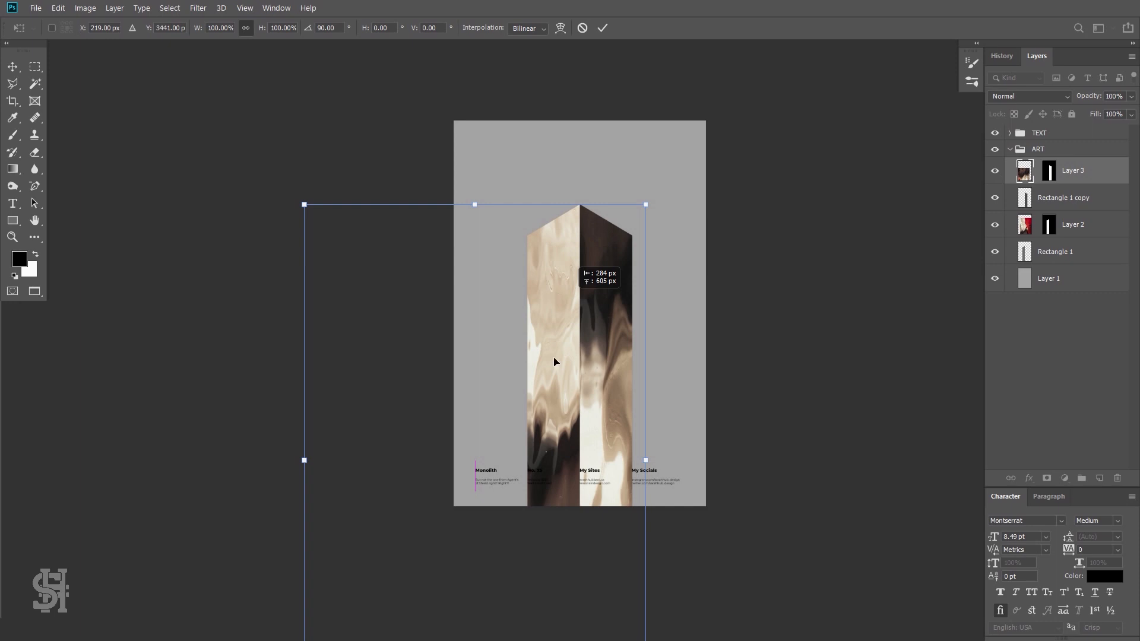
# - Scale the rotated artwork to 79.89% and place its dark and red drip area over the right face
pyautogui.moveTo(554, 360); pyautogui.dragTo(645, 273)
pyautogui.moveTo(584, 380); pyautogui.dragTo(647, 389)
pyautogui.moveTo(599, 323); pyautogui.dragTo(595, 230)
pyautogui.moveTo(817, 48); pyautogui.dragTo(747, 150)
pyautogui.moveTo(595, 341); pyautogui.dragTo(641, 356)
pyautogui.moveTo(624, 399); pyautogui.dragTo(649, 365)
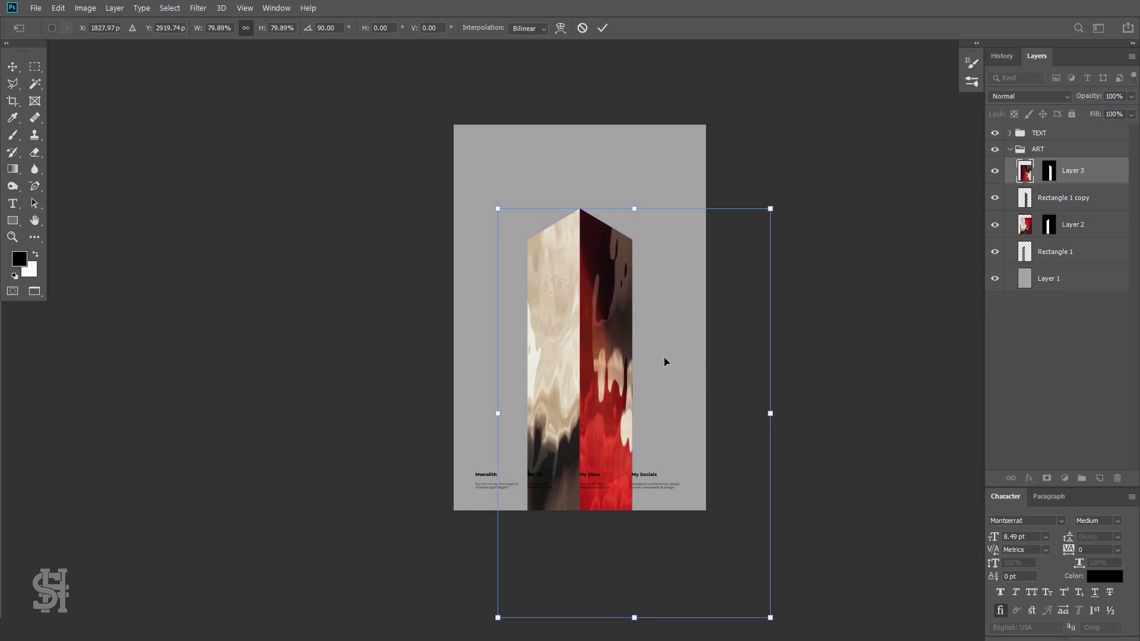
pyautogui.press('Return')
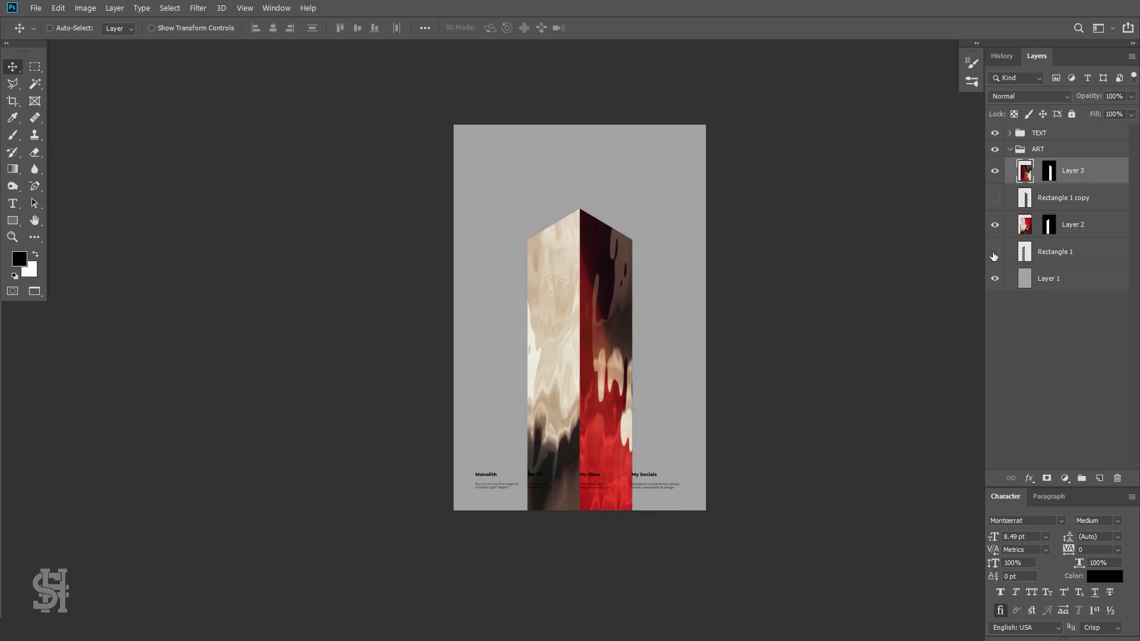
# - Darken the right-face artwork with the Camera Raw filter: Blacks -19, Shadows -23 and Exposure -0.75
pyautogui.press('z')
pyautogui.moveTo(586, 209); pyautogui.dragTo(627, 226)
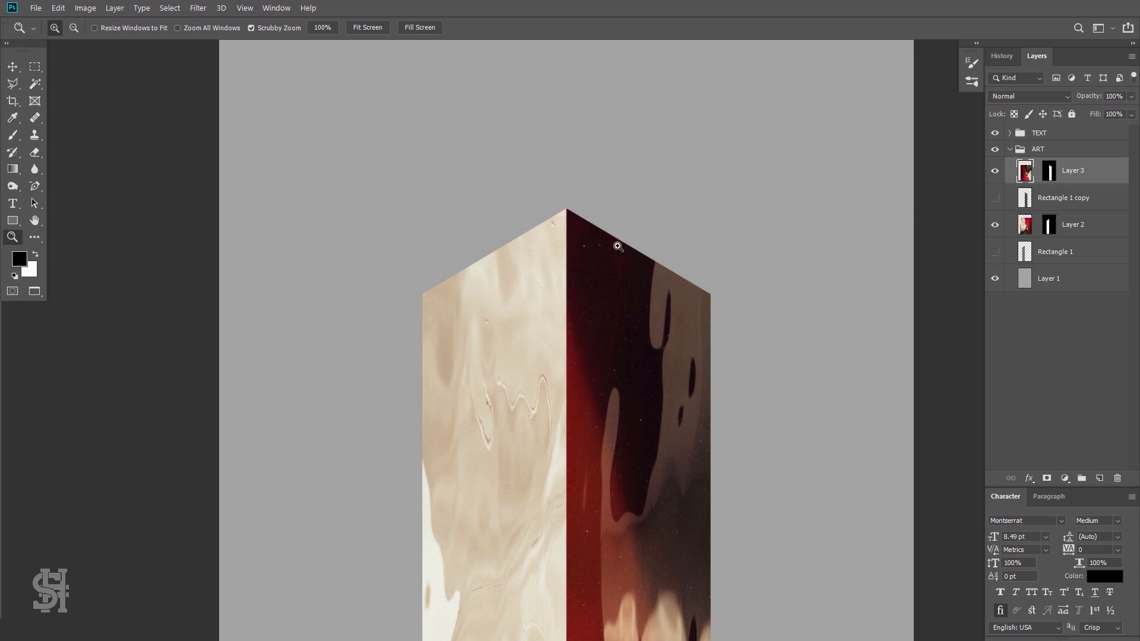
pyautogui.hotkey('ctrl', '0')
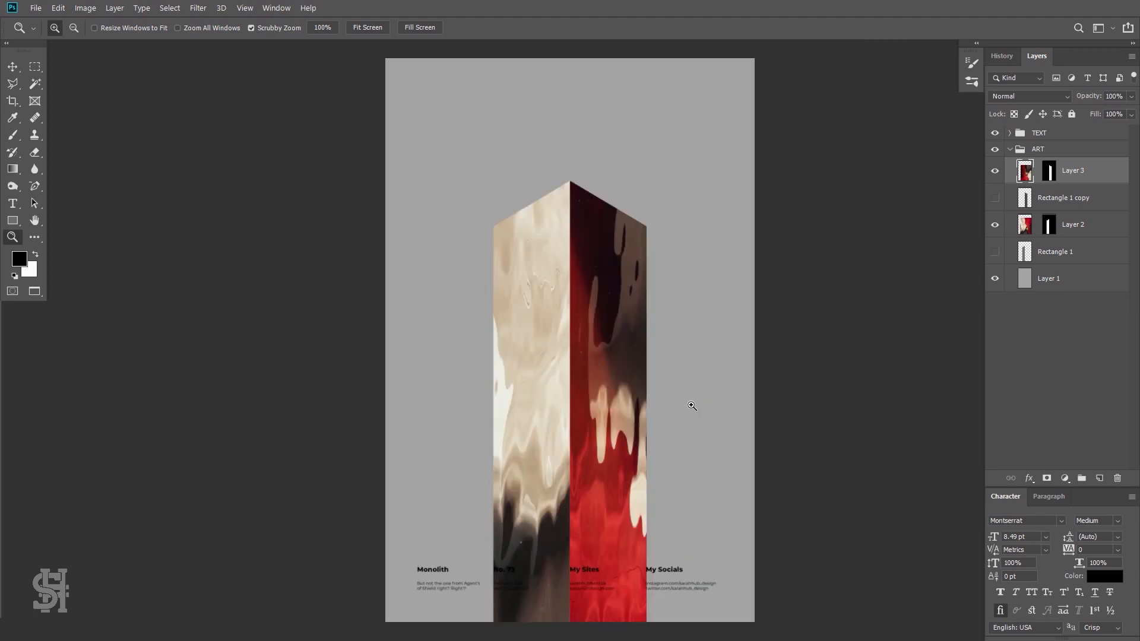
pyautogui.press('v')
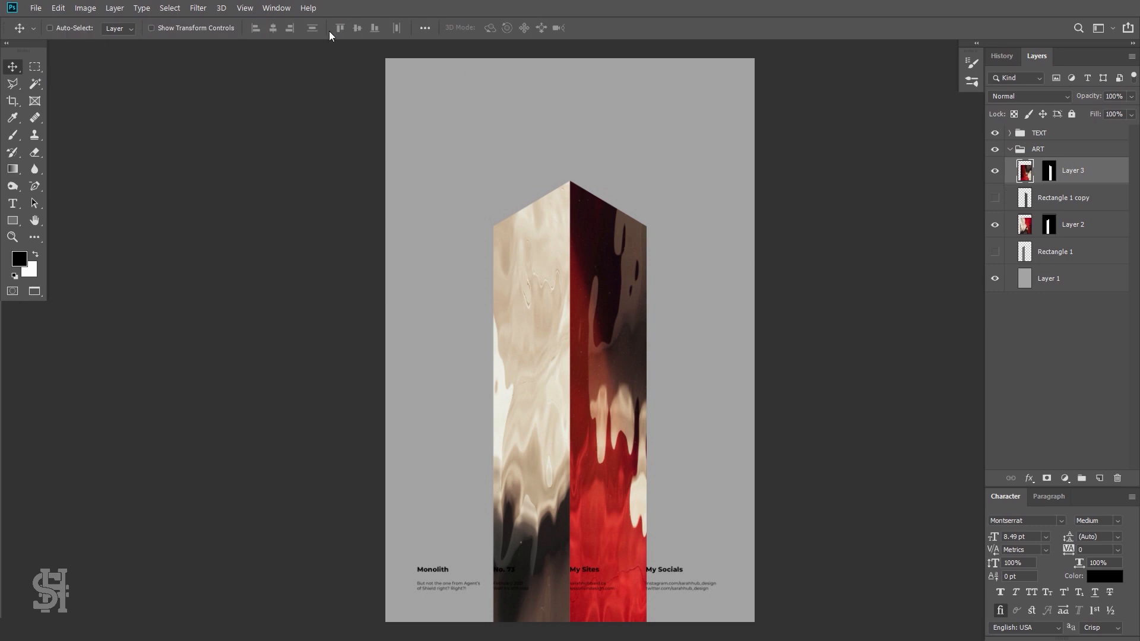
pyautogui.click(201, 8)
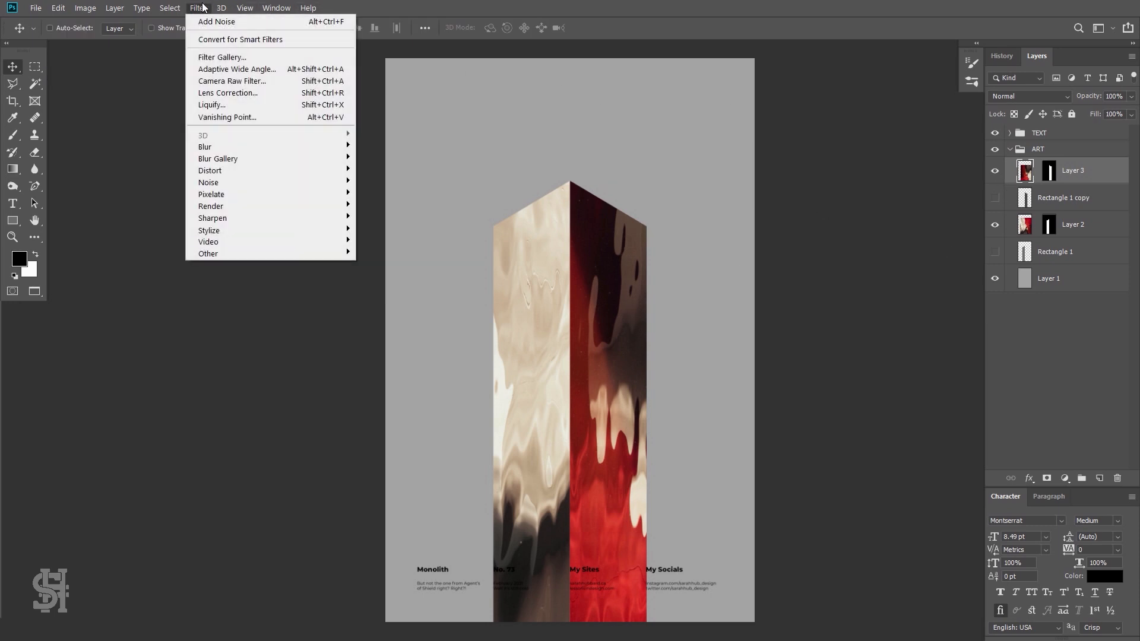
pyautogui.click(252, 80)
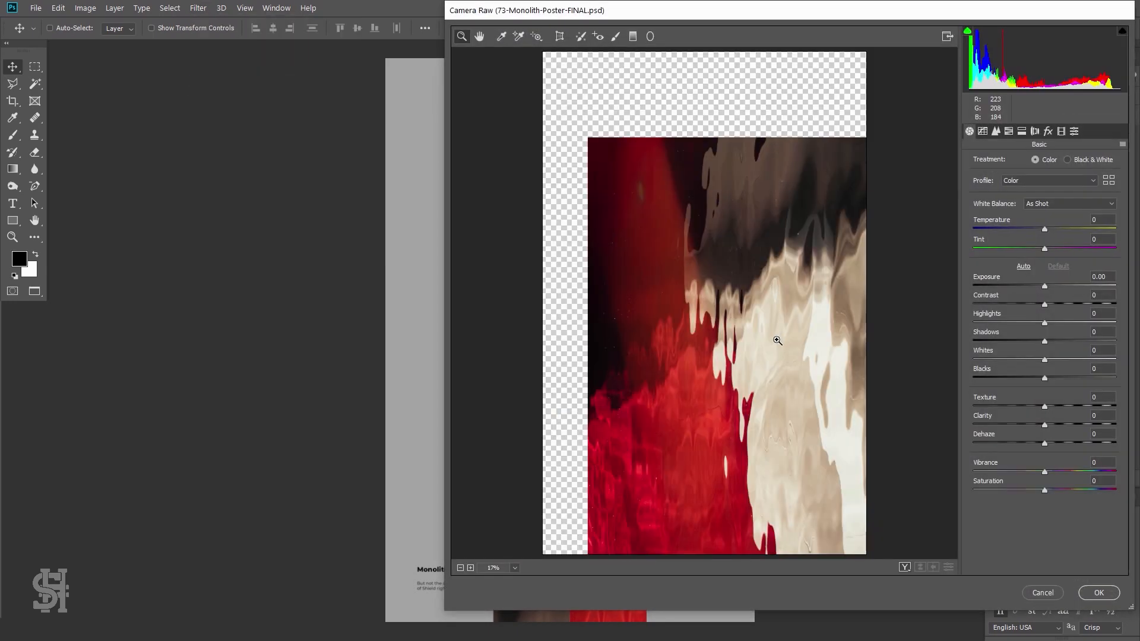
pyautogui.moveTo(665, 12); pyautogui.dragTo(622, 26)
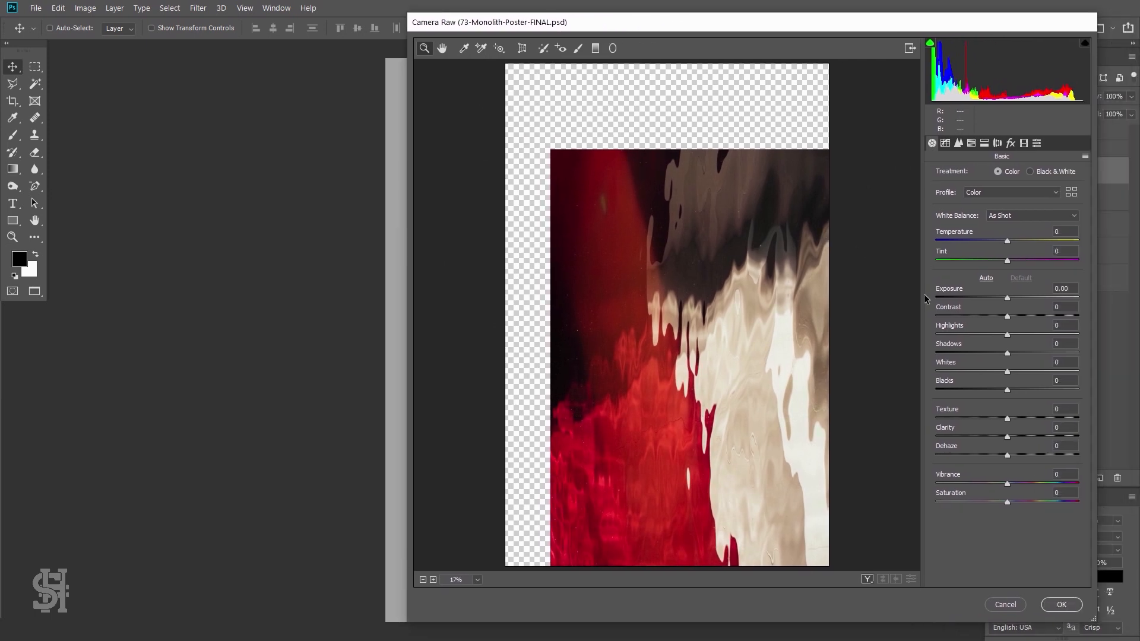
pyautogui.hotkey('ctrl', '-')
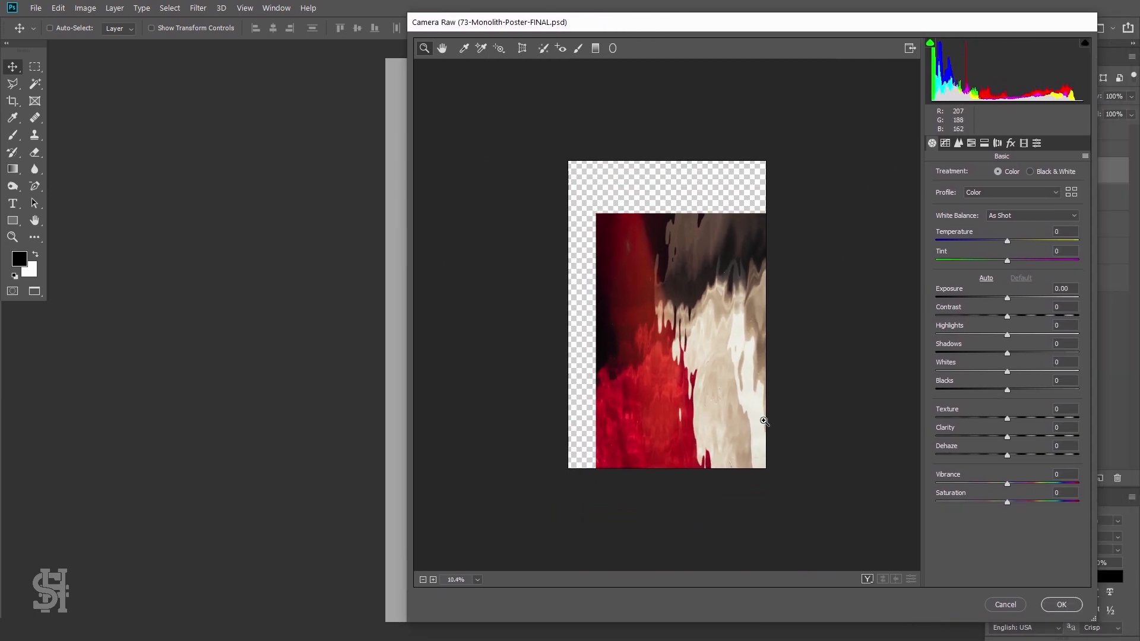
pyautogui.moveTo(1007, 392); pyautogui.dragTo(997, 392)
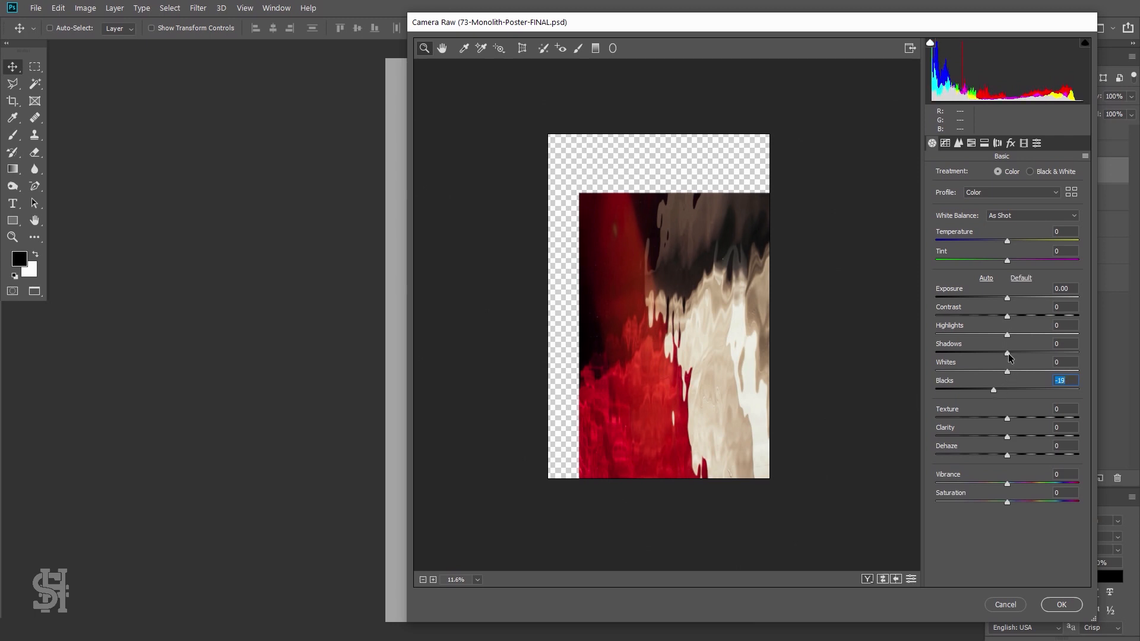
pyautogui.moveTo(1009, 356)
pyautogui.mouseDown()
pyautogui.moveTo(996, 357)
pyautogui.moveTo(1023, 357)
pyautogui.moveTo(990, 361)
pyautogui.mouseUp()
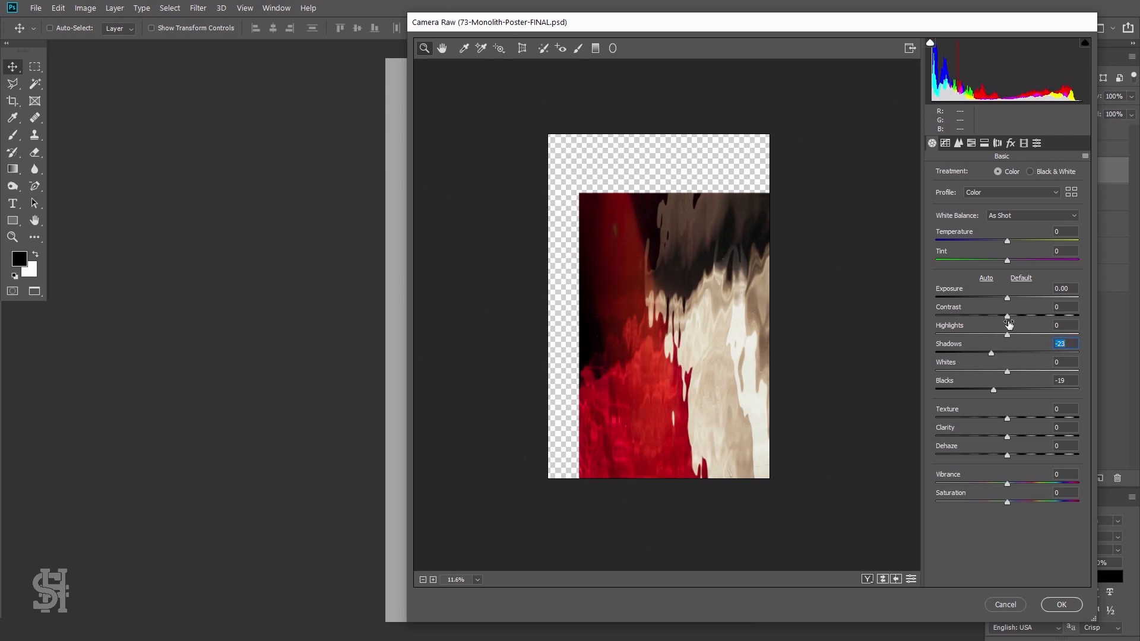
pyautogui.moveTo(1007, 299); pyautogui.dragTo(997, 299)
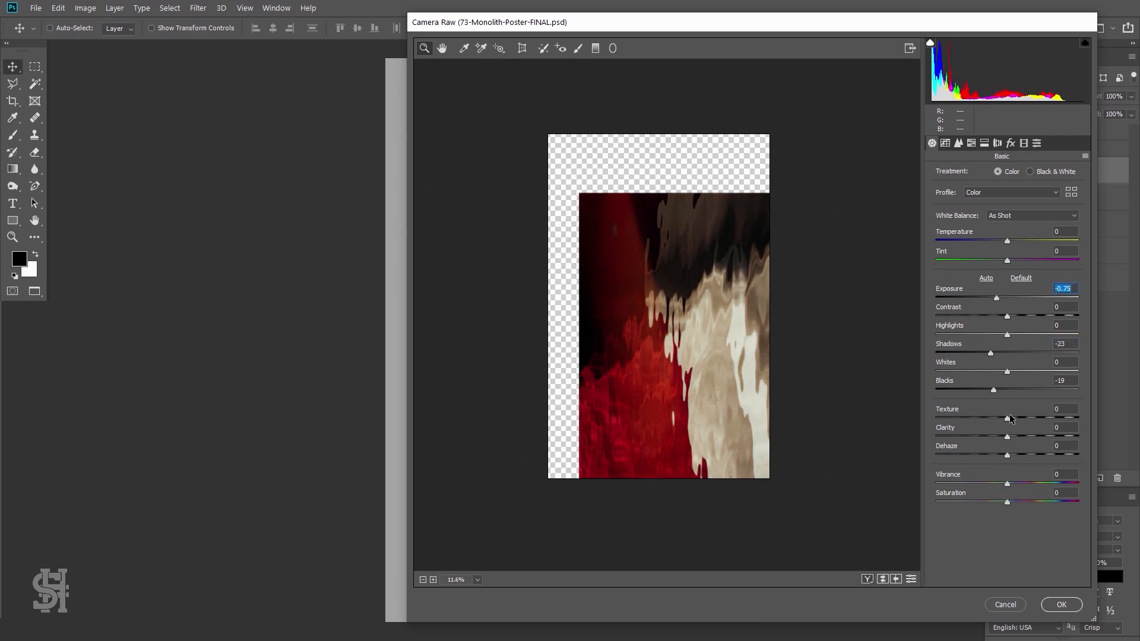
# - Set Texture to +19, Saturation to -39 and Vibrance to -33 for the right-face artwork
pyautogui.moveTo(1007, 419); pyautogui.dragTo(1022, 420)
pyautogui.moveTo(1021, 418)
pyautogui.mouseDown()
pyautogui.moveTo(1055, 420)
pyautogui.moveTo(1019, 422)
pyautogui.mouseUp()
pyautogui.moveTo(1007, 504); pyautogui.dragTo(980, 485)
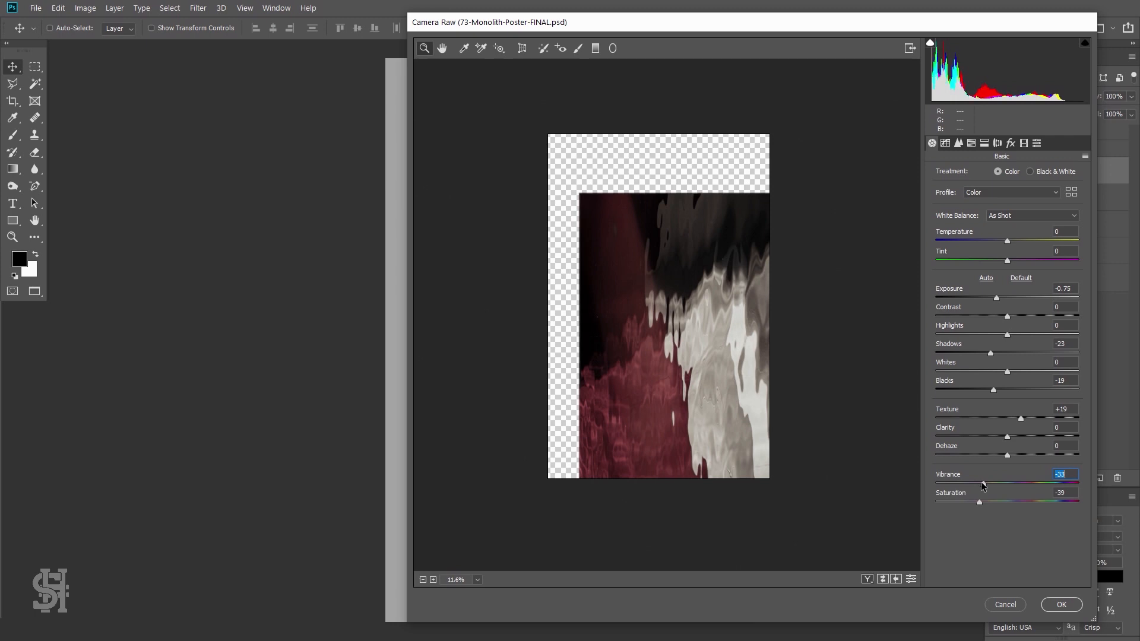
# - In the HSL saturation adjustments, strongly reduce Reds and set Oranges to -32, and apply the filter
pyautogui.click(958, 144)
pyautogui.click(971, 144)
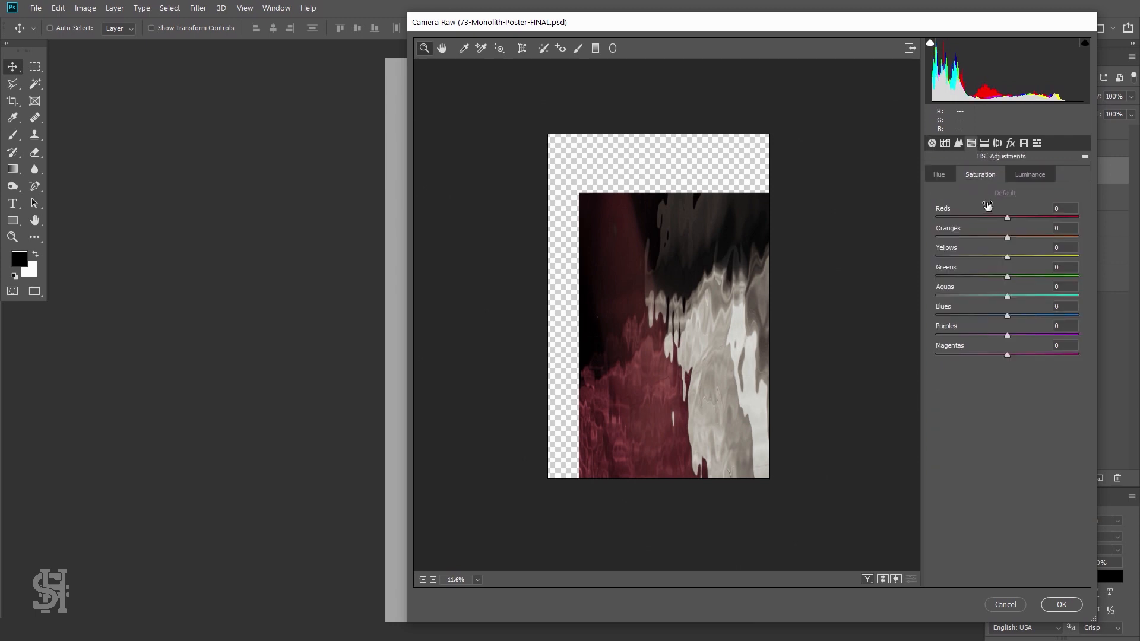
pyautogui.moveTo(1007, 220); pyautogui.dragTo(908, 234)
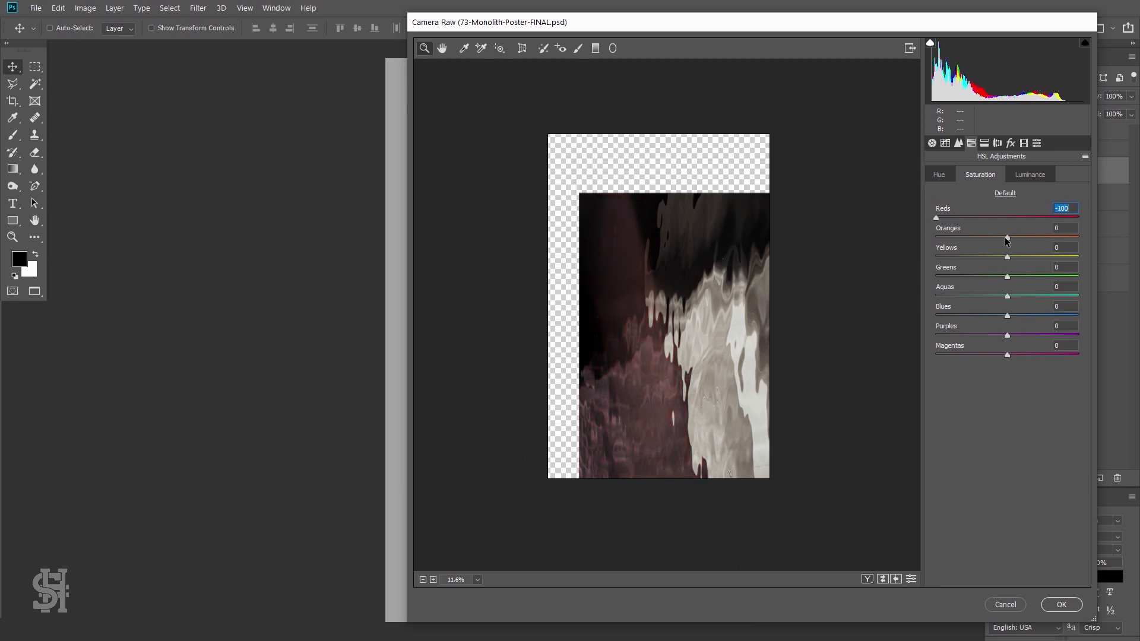
pyautogui.moveTo(1007, 238); pyautogui.dragTo(973, 255)
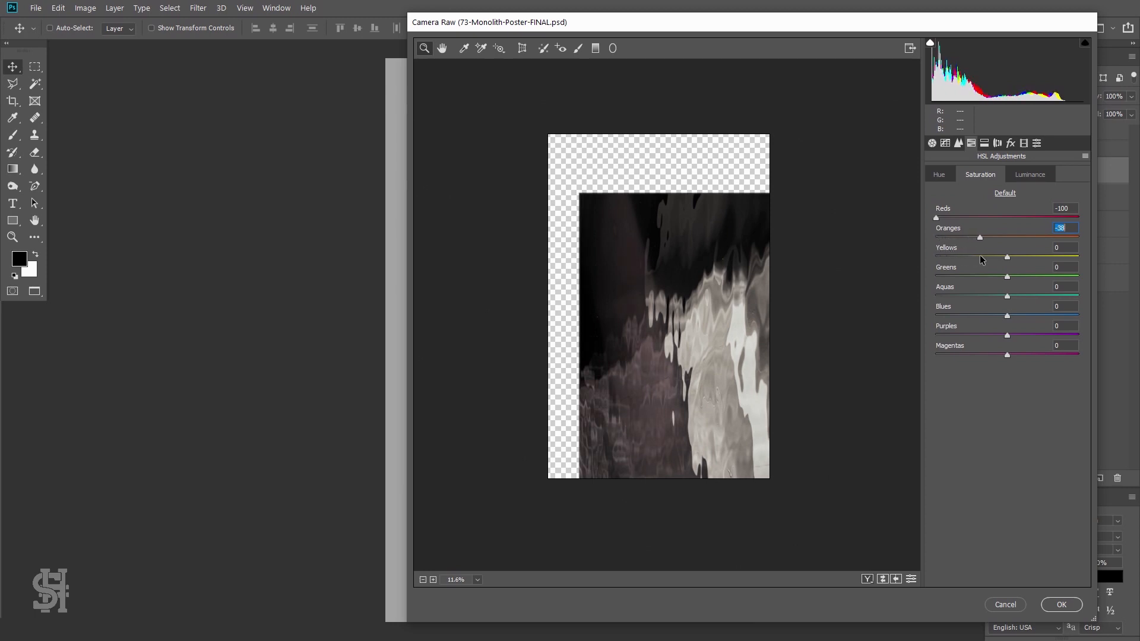
pyautogui.moveTo(653, 23); pyautogui.dragTo(908, 33)
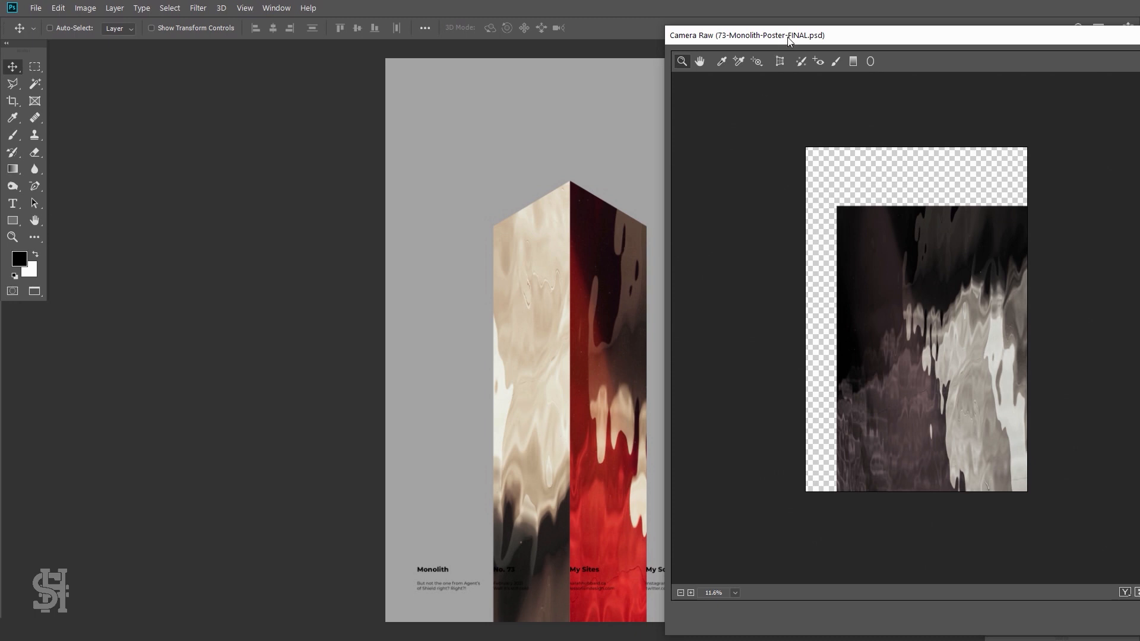
pyautogui.moveTo(793, 38); pyautogui.dragTo(558, 23)
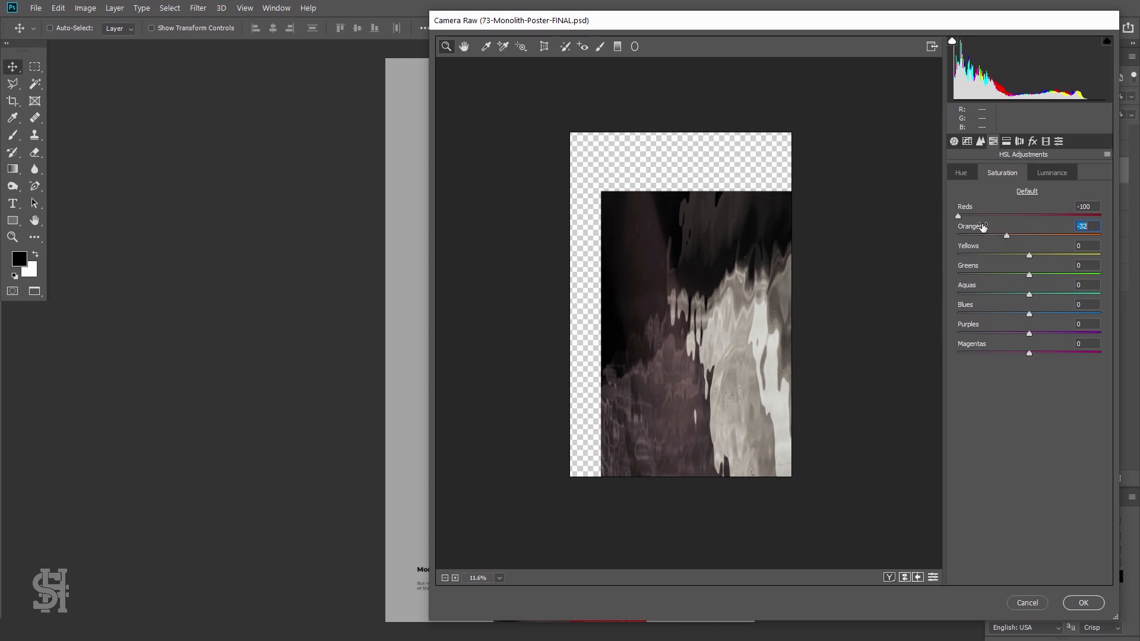
pyautogui.moveTo(958, 215); pyautogui.dragTo(973, 235)
pyautogui.click(1079, 608)
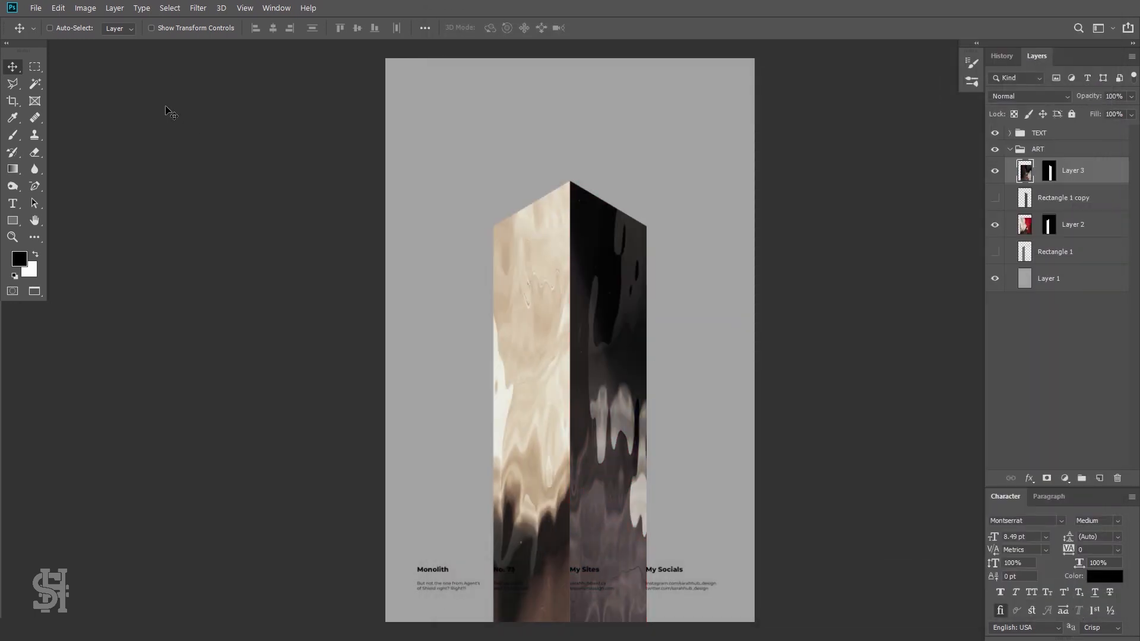
# - Warm the right-face artwork with the Camera Raw filter by setting Temperature to +12, and apply it
pyautogui.click(199, 8)
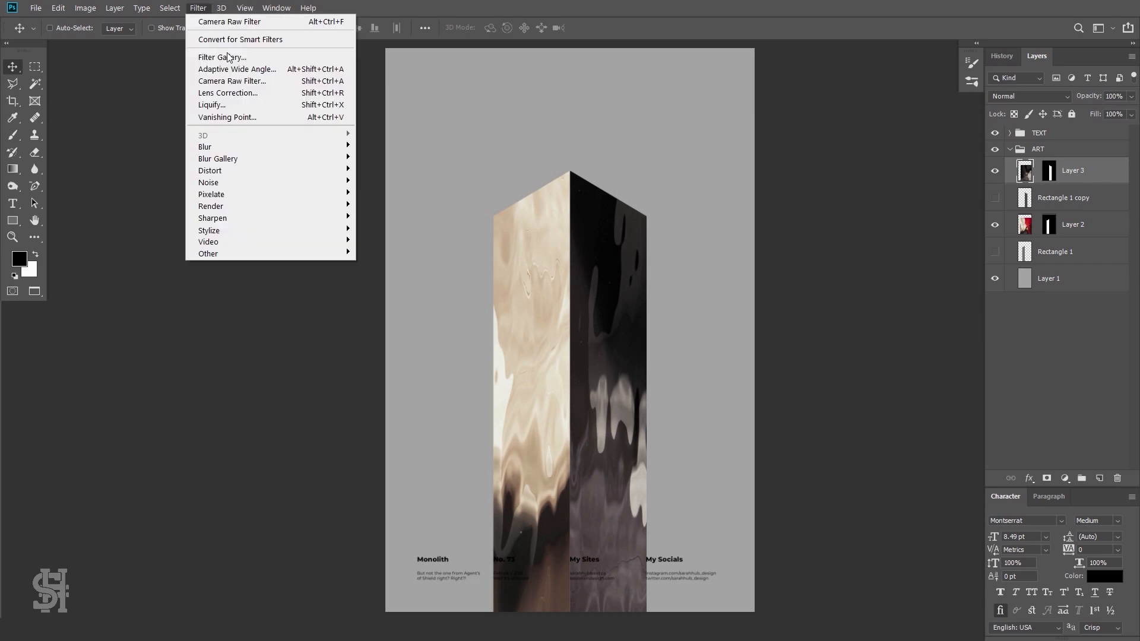
pyautogui.click(235, 81)
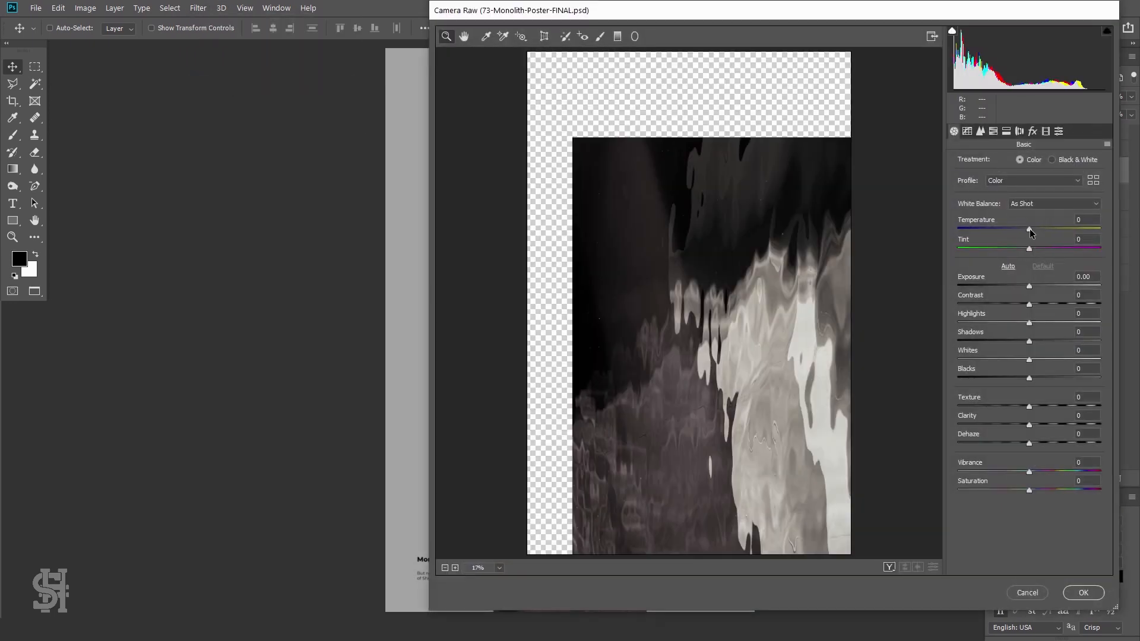
pyautogui.moveTo(1029, 229); pyautogui.dragTo(1038, 229)
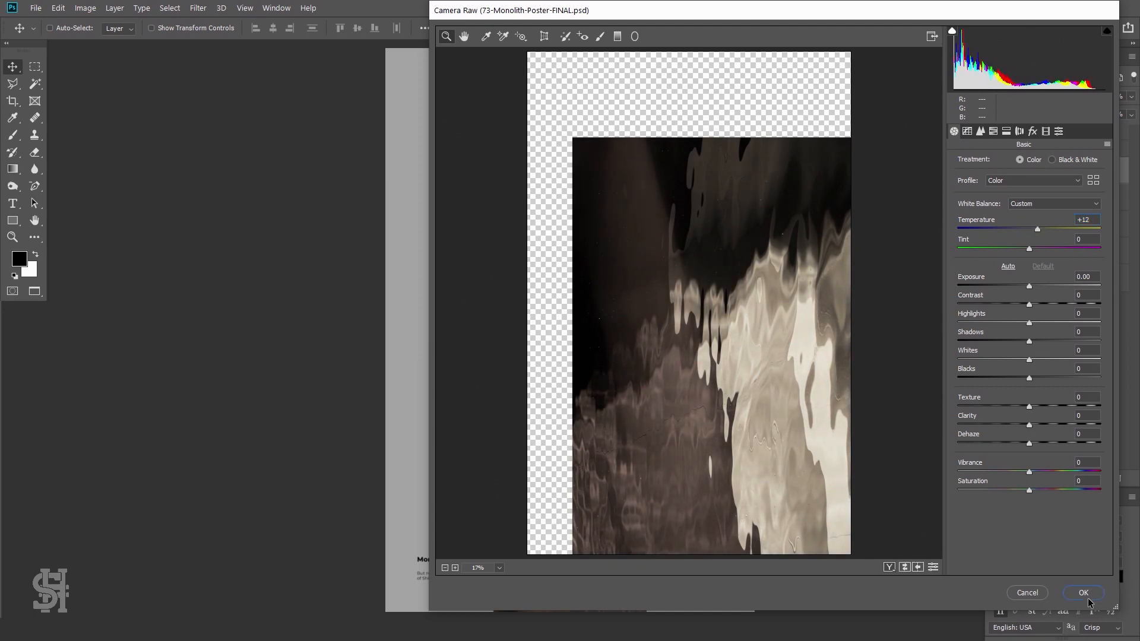
pyautogui.click(1083, 593)
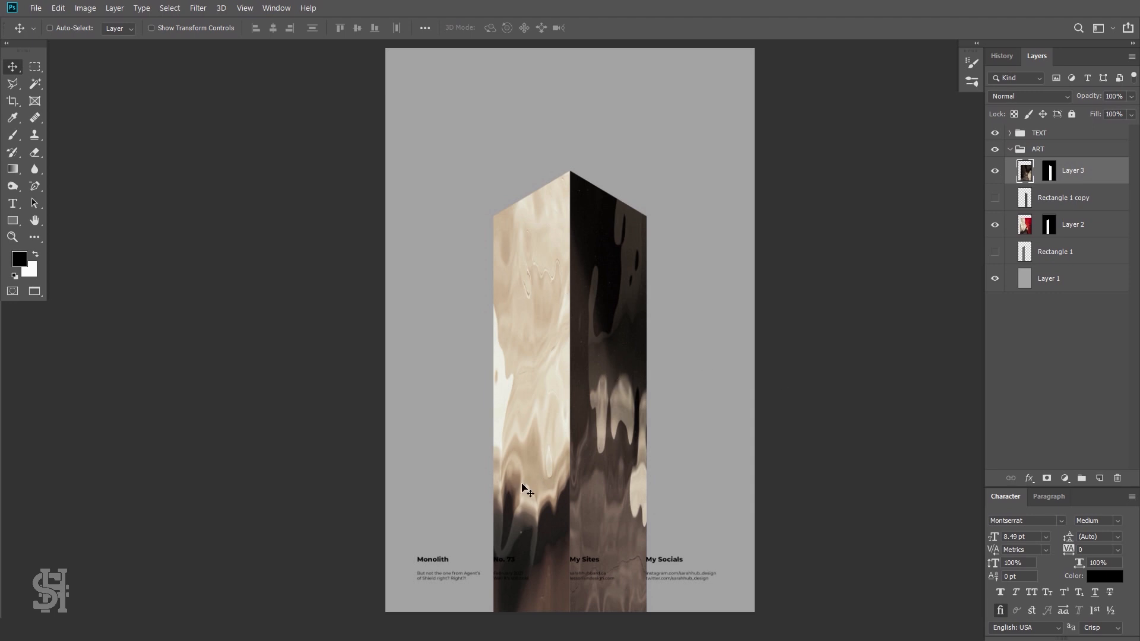
# - Darken the right-face artwork with a Hue/Saturation adjustment at Lightness -29, and make the left-face artwork layer active
pyautogui.press('z')
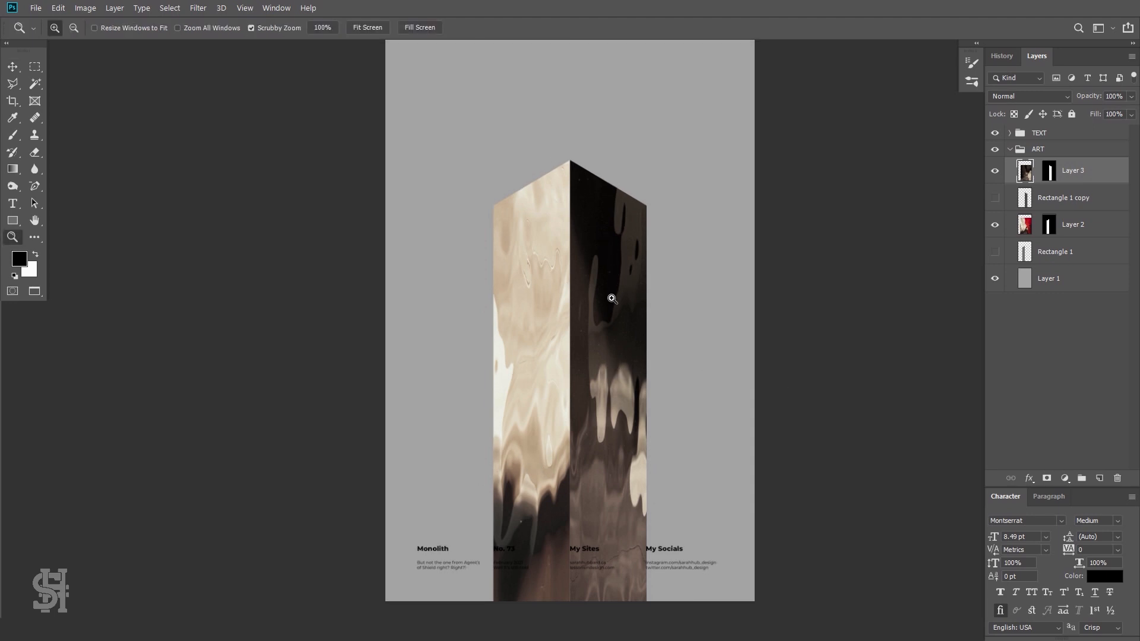
pyautogui.keyDown('alt'); pyautogui.click(612, 300); pyautogui.keyUp('alt')
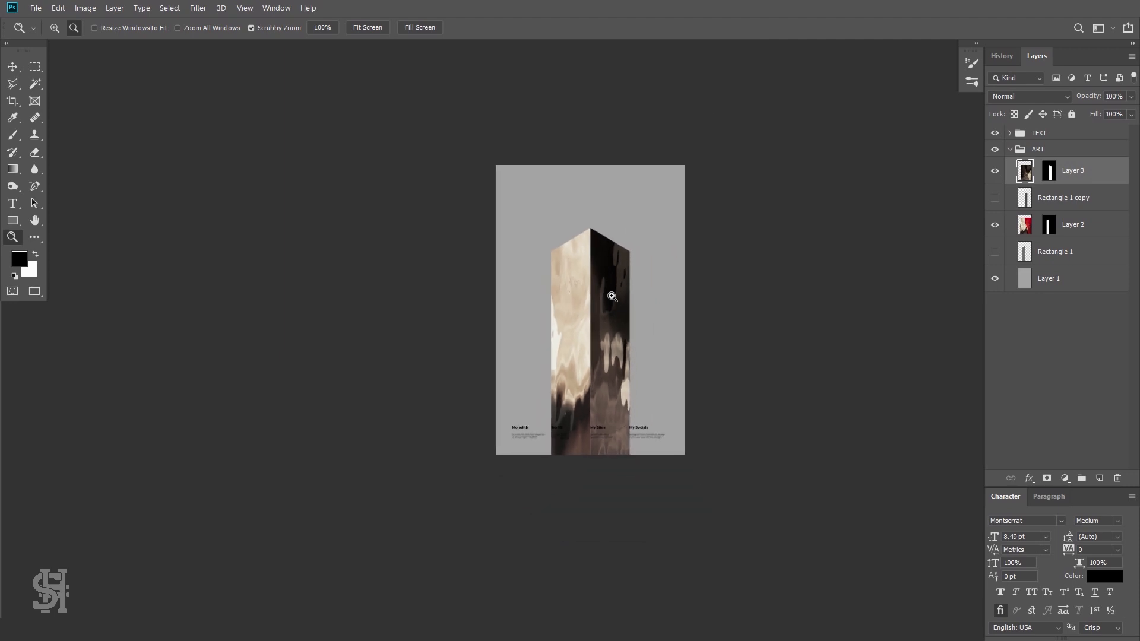
pyautogui.moveTo(612, 296); pyautogui.dragTo(640, 330)
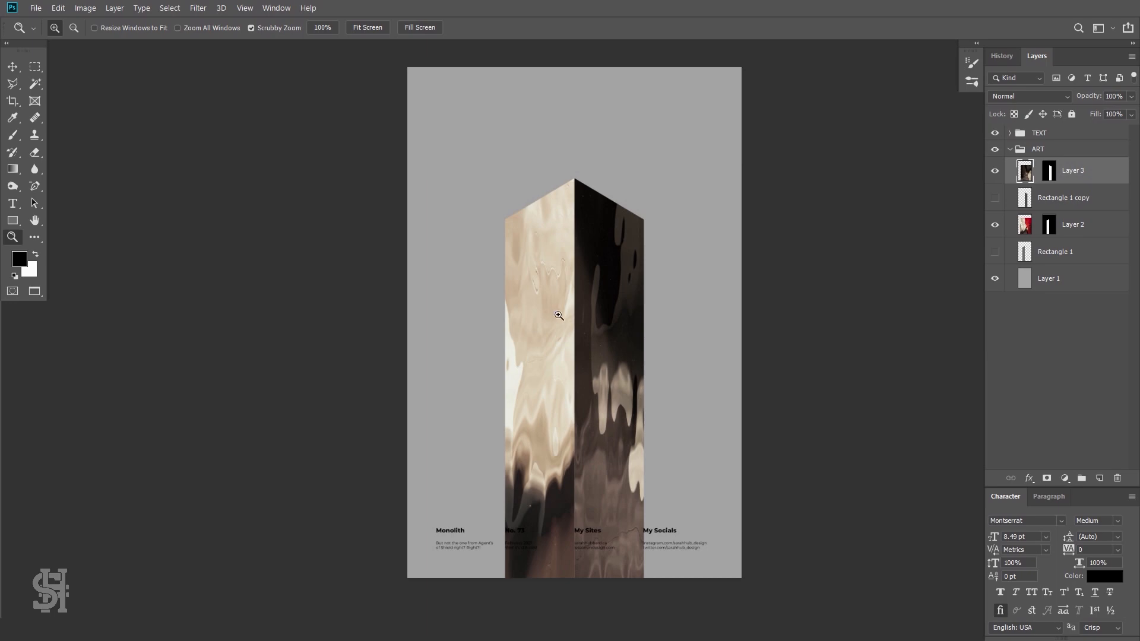
pyautogui.moveTo(558, 315); pyautogui.dragTo(582, 404)
pyautogui.moveTo(564, 325); pyautogui.dragTo(572, 336)
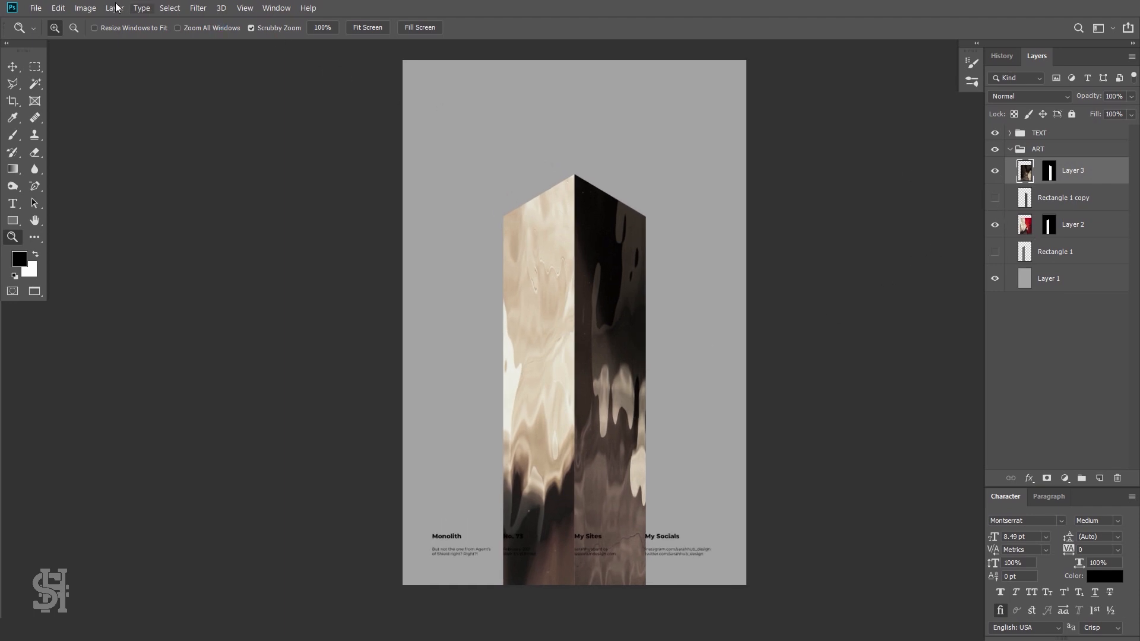
pyautogui.click(85, 8)
pyautogui.moveTo(119, 39)
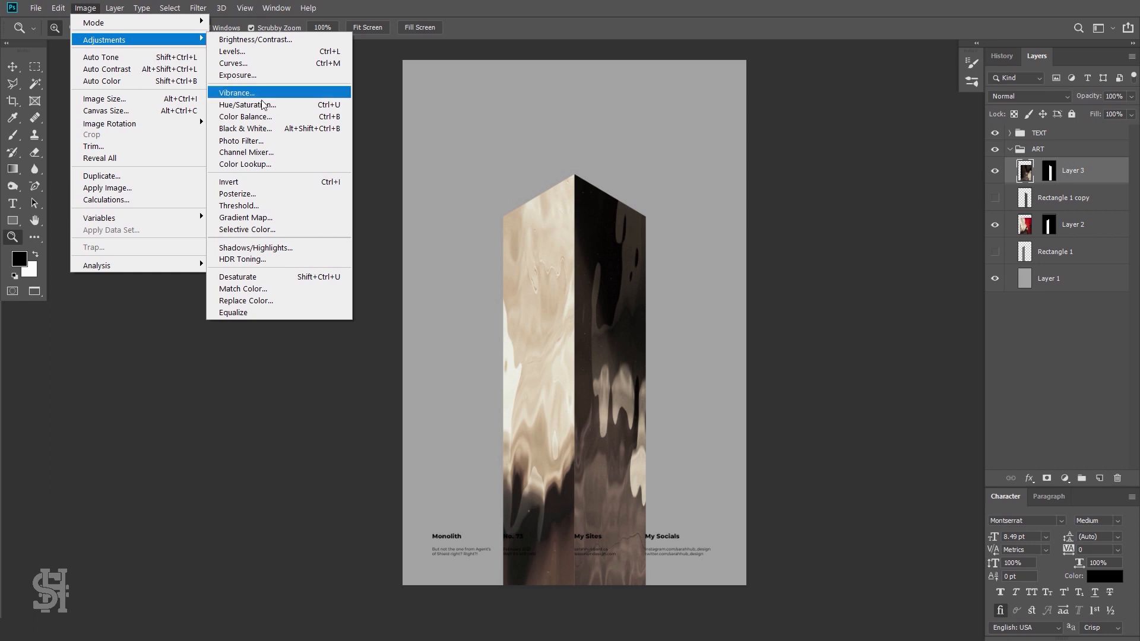
pyautogui.click(255, 104)
pyautogui.moveTo(881, 450)
pyautogui.mouseDown()
pyautogui.moveTo(819, 447)
pyautogui.moveTo(876, 459)
pyautogui.moveTo(863, 459)
pyautogui.mouseUp()
pyautogui.click(1025, 316)
pyautogui.press('z')
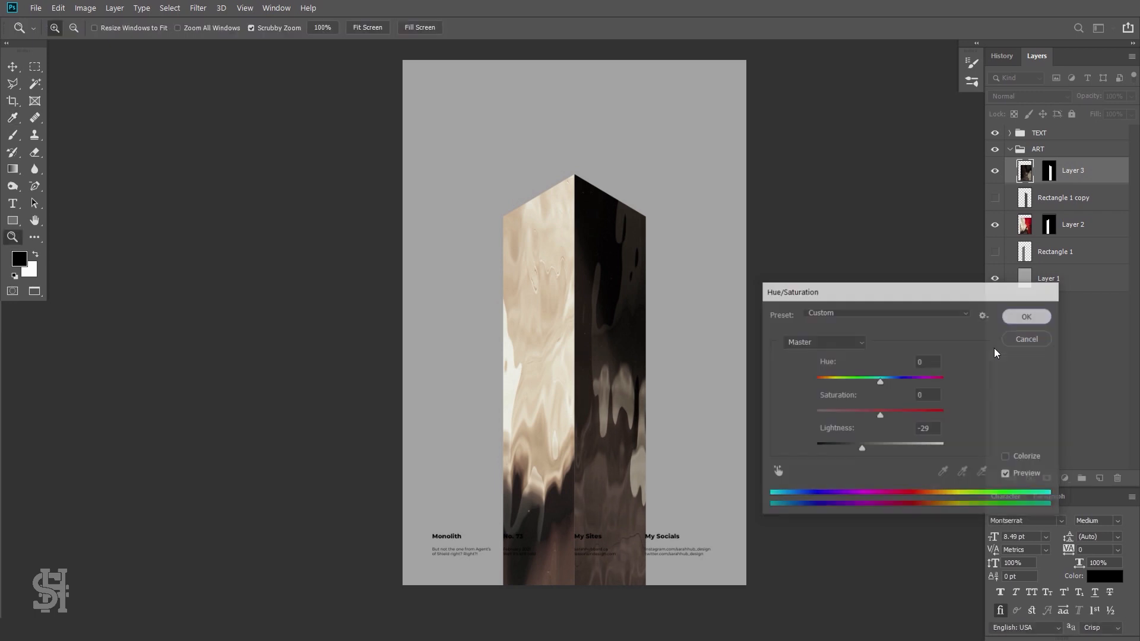
pyautogui.click(1027, 229)
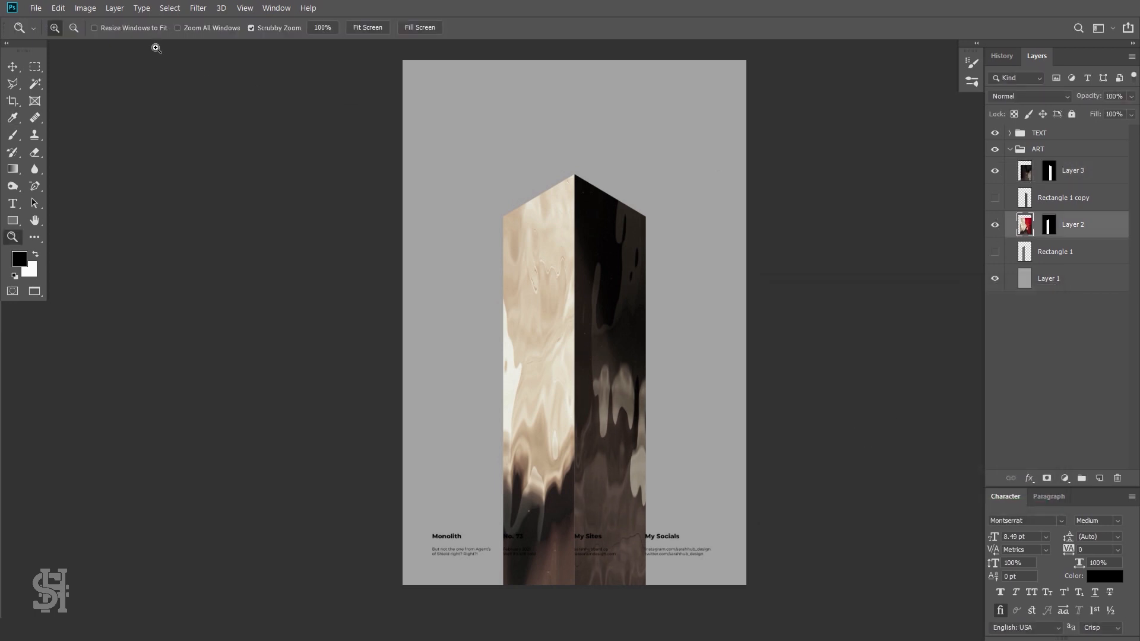
pyautogui.click(85, 7)
pyautogui.click(995, 225)
pyautogui.click(995, 225)
pyautogui.click(995, 225)
pyautogui.click(85, 8)
pyautogui.moveTo(107, 40)
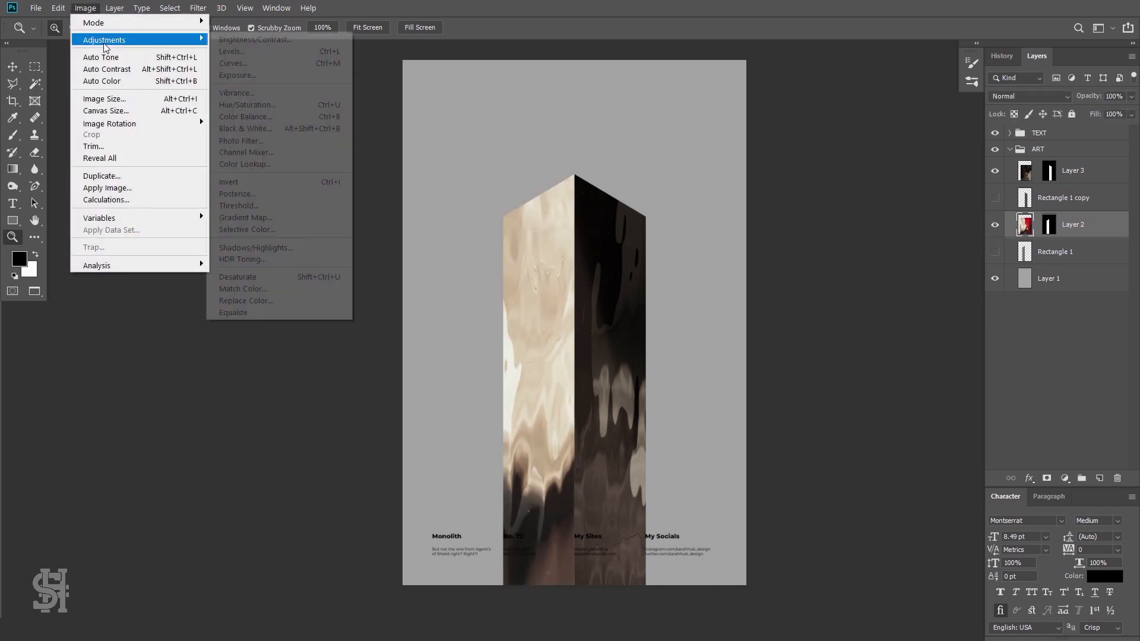
pyautogui.click(306, 105)
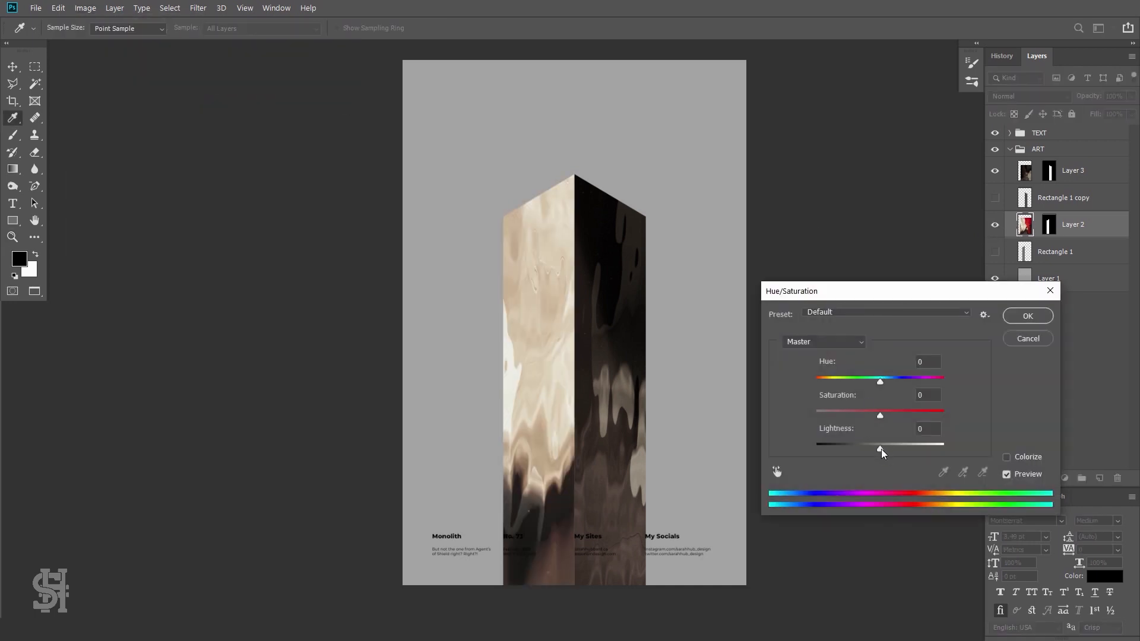
pyautogui.moveTo(881, 449)
pyautogui.mouseDown()
pyautogui.moveTo(897, 450)
pyautogui.moveTo(883, 450)
pyautogui.mouseUp()
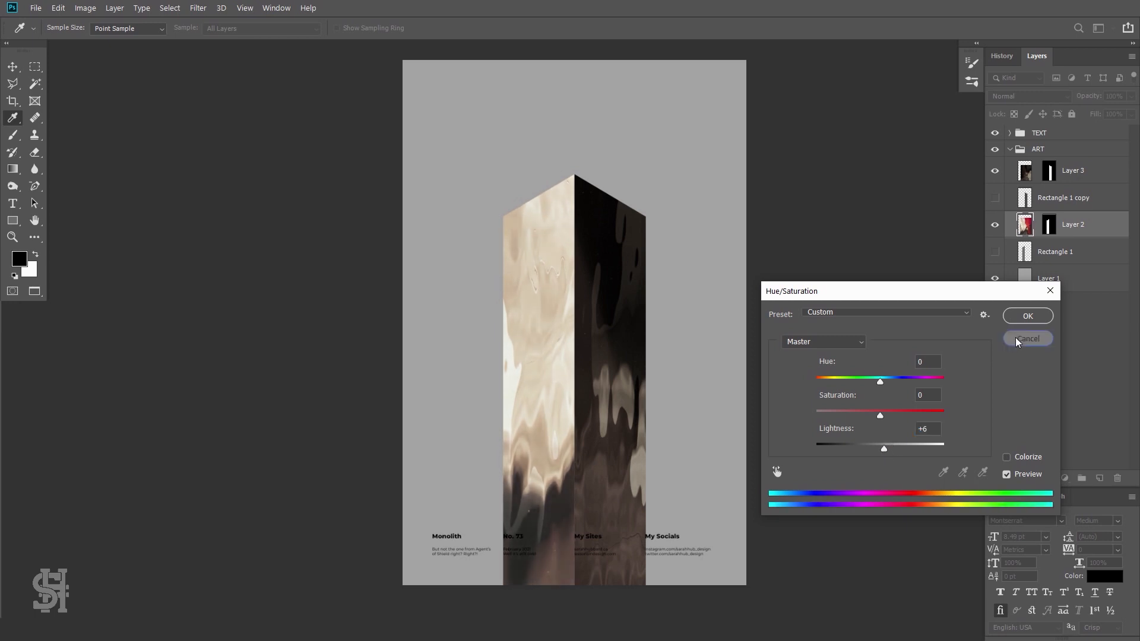
pyautogui.click(1015, 337)
# - Brighten and sharpen the left-face artwork with the Camera Raw filter: Whites +18, Exposure +0.50, Texture +23 and Clarity +24
pyautogui.click(197, 7)
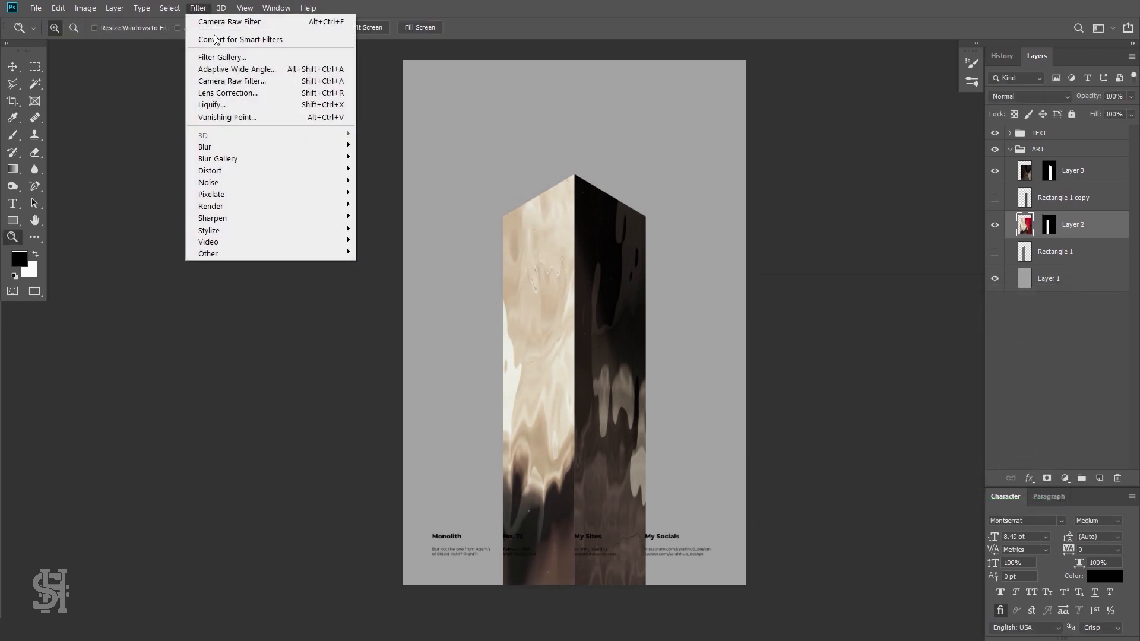
pyautogui.click(246, 80)
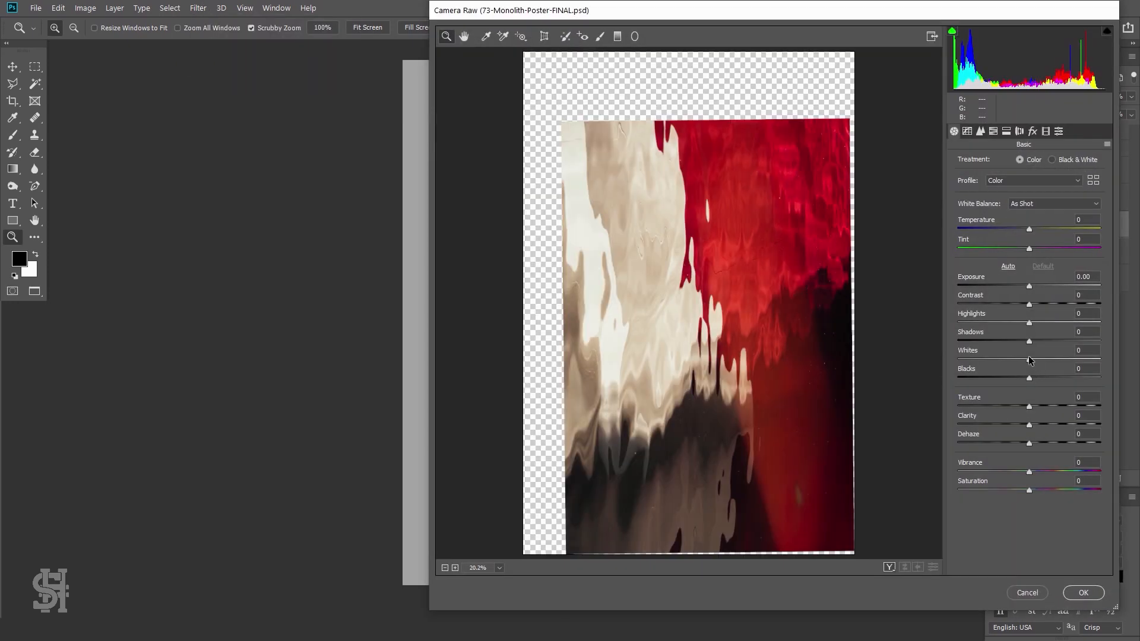
pyautogui.moveTo(1040, 358); pyautogui.dragTo(1042, 359)
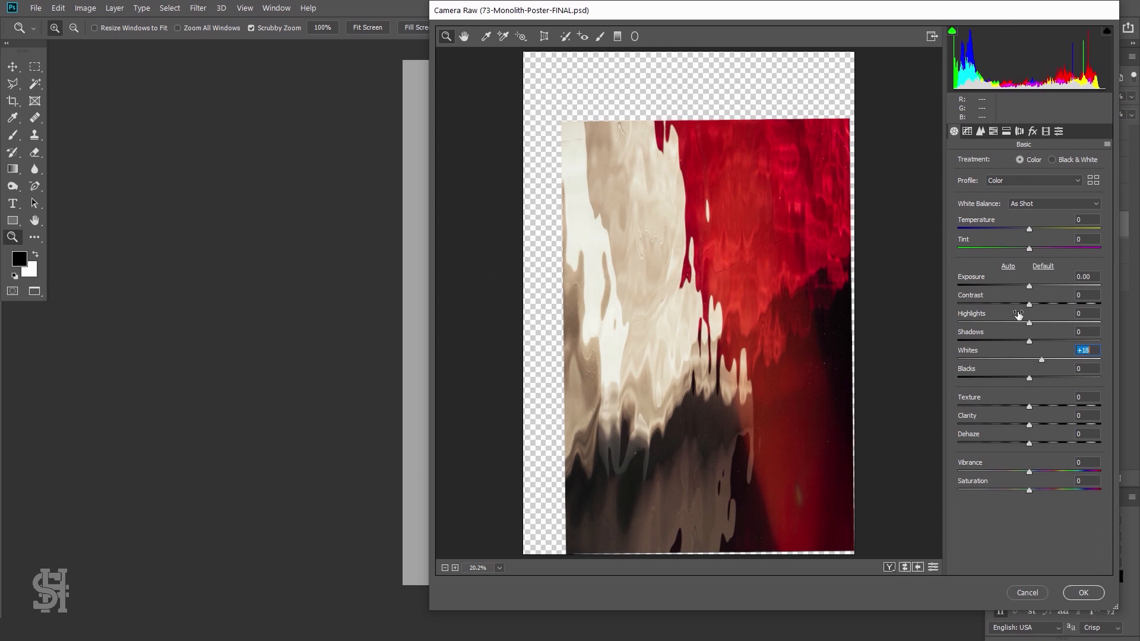
pyautogui.moveTo(1029, 286); pyautogui.dragTo(1036, 287)
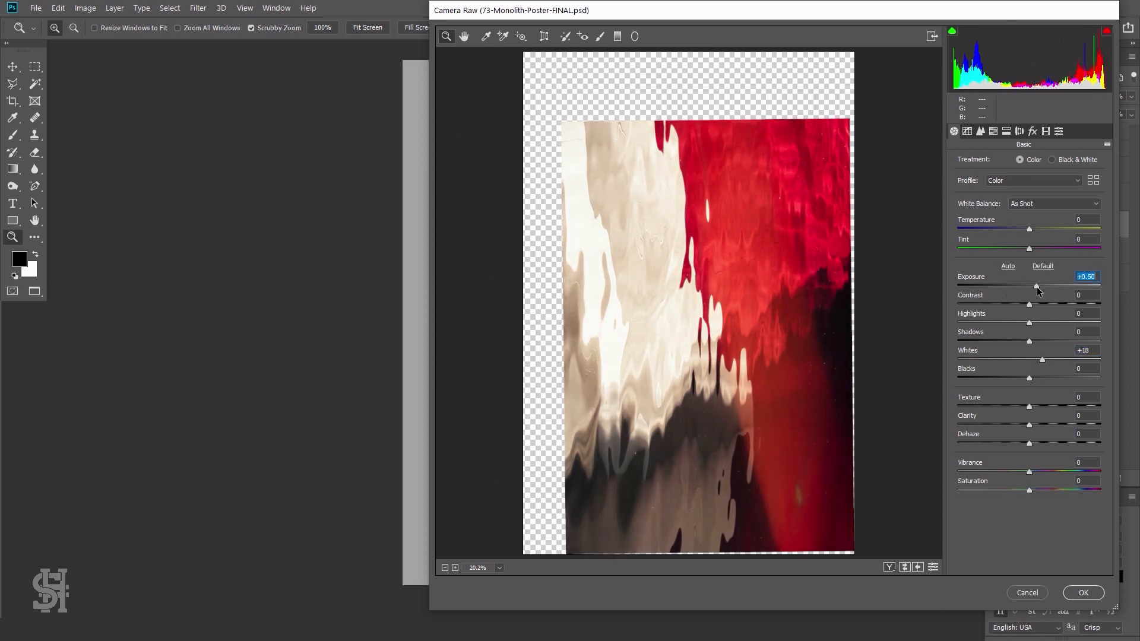
pyautogui.click(1044, 406)
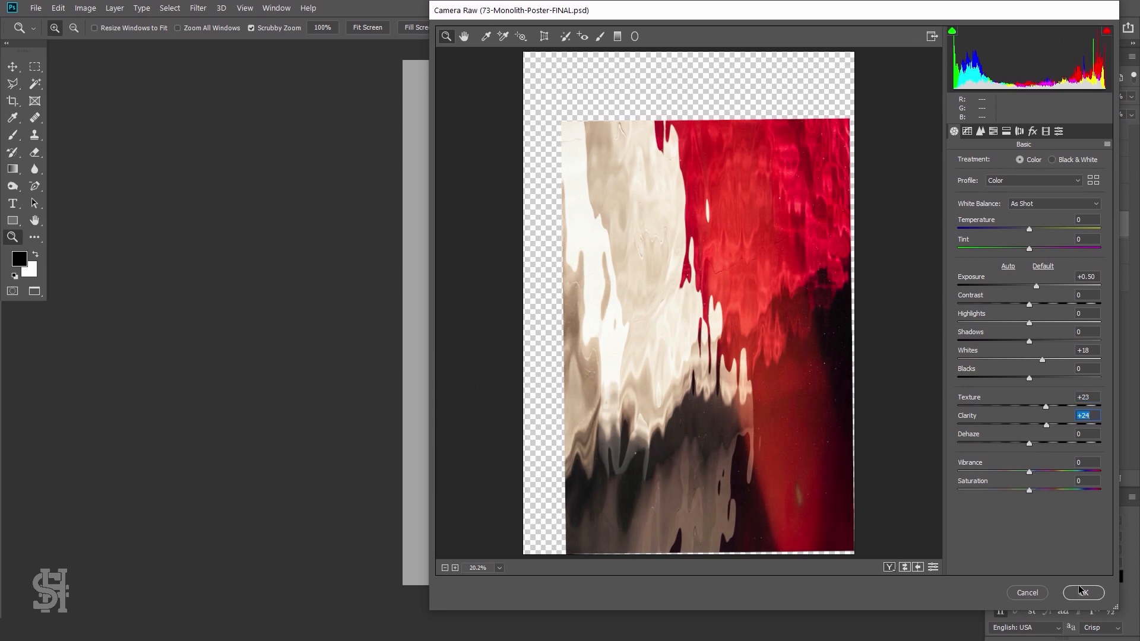
pyautogui.click(1080, 590)
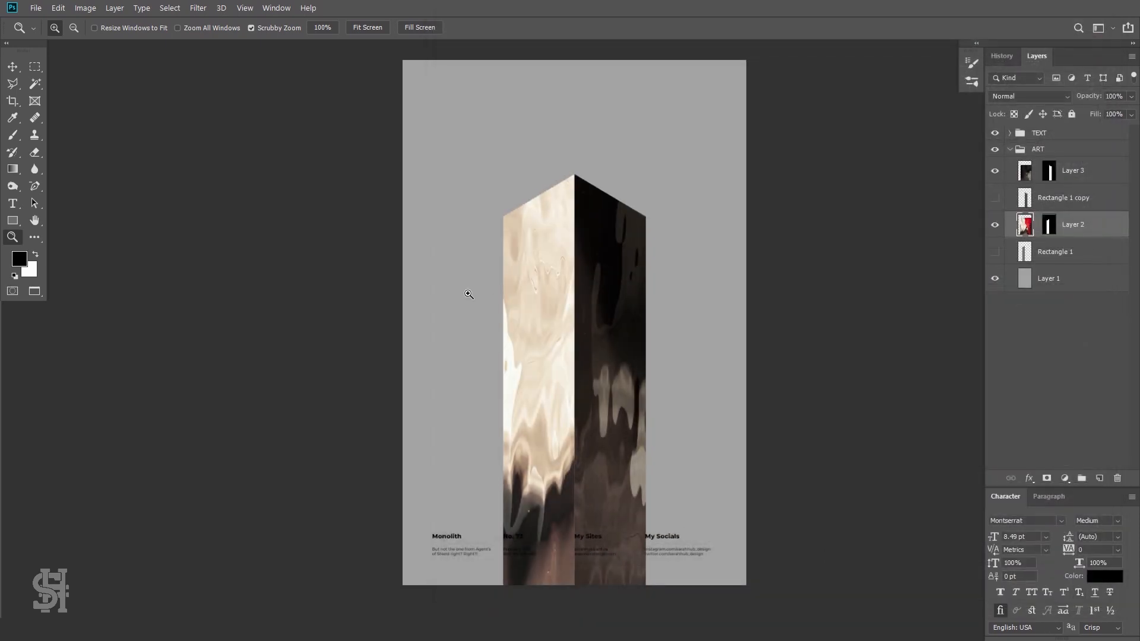
# - Reapply the Camera Raw filter to the left-face artwork with a slightly warmer Temperature
pyautogui.click(205, 7)
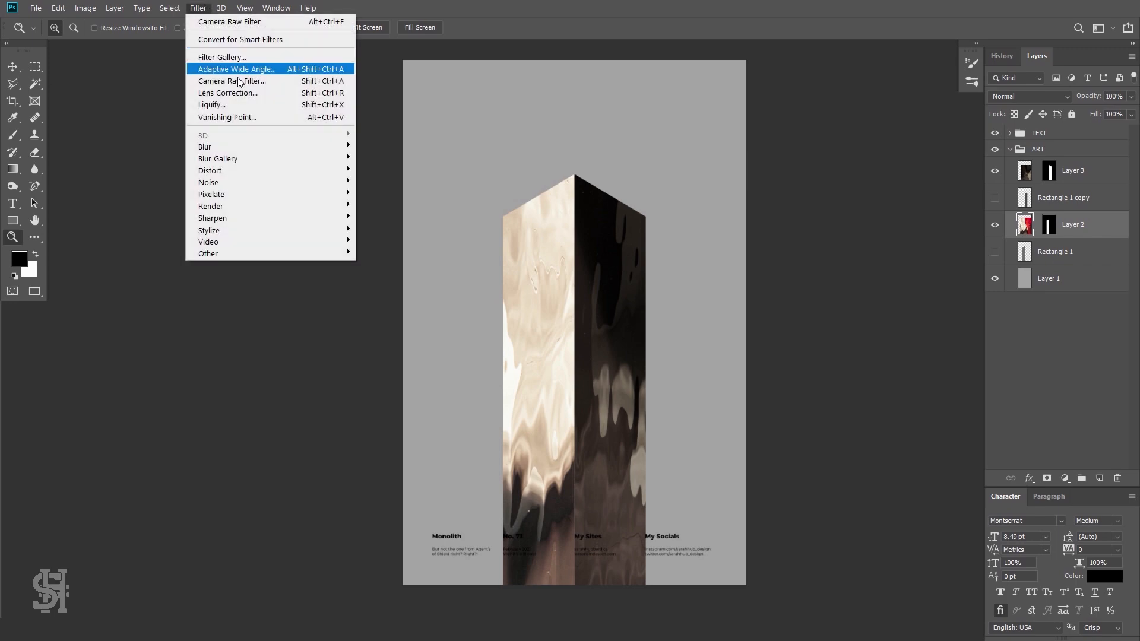
pyautogui.click(240, 81)
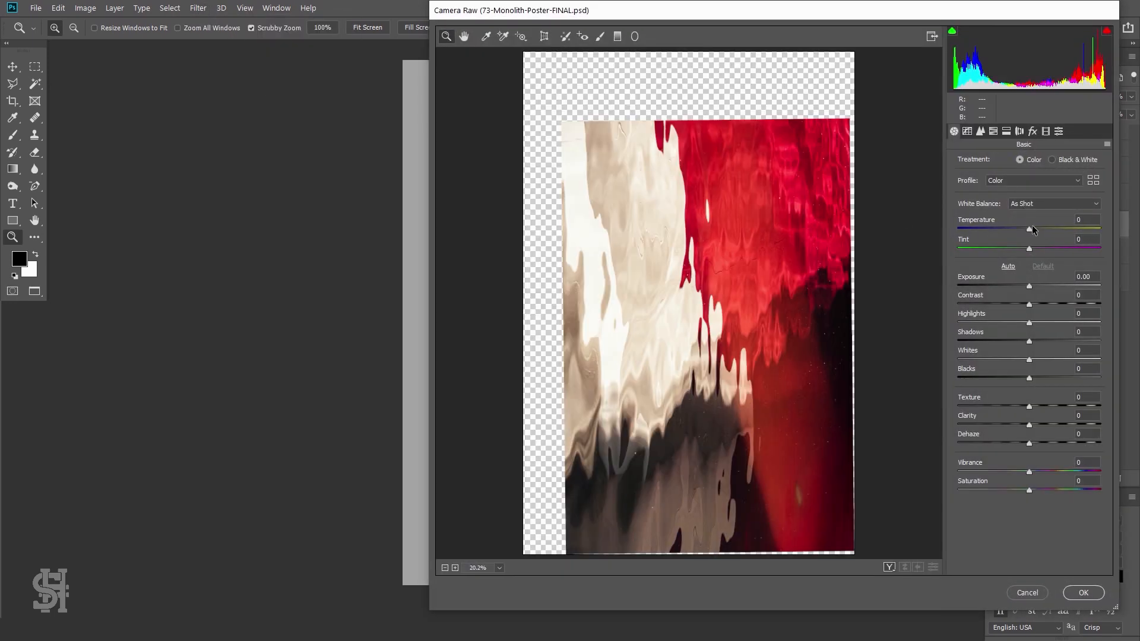
pyautogui.click(1083, 592)
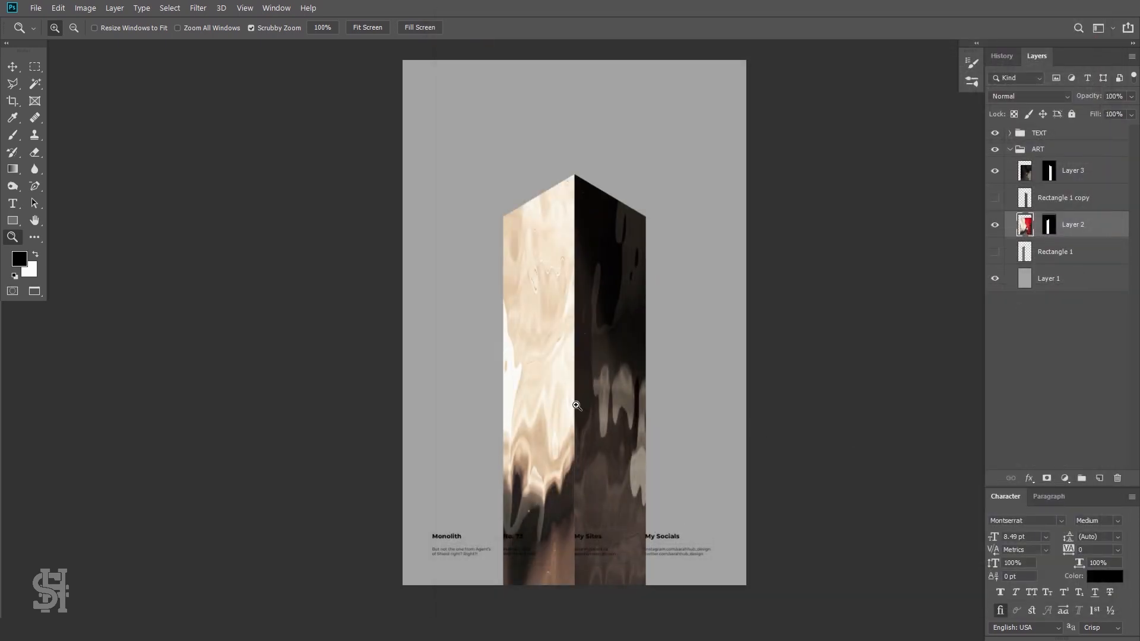
# - Examine how the footer text reads over the monolith up close, and compare the poster with the grey background hidden and shown
pyautogui.moveTo(551, 319); pyautogui.dragTo(515, 352)
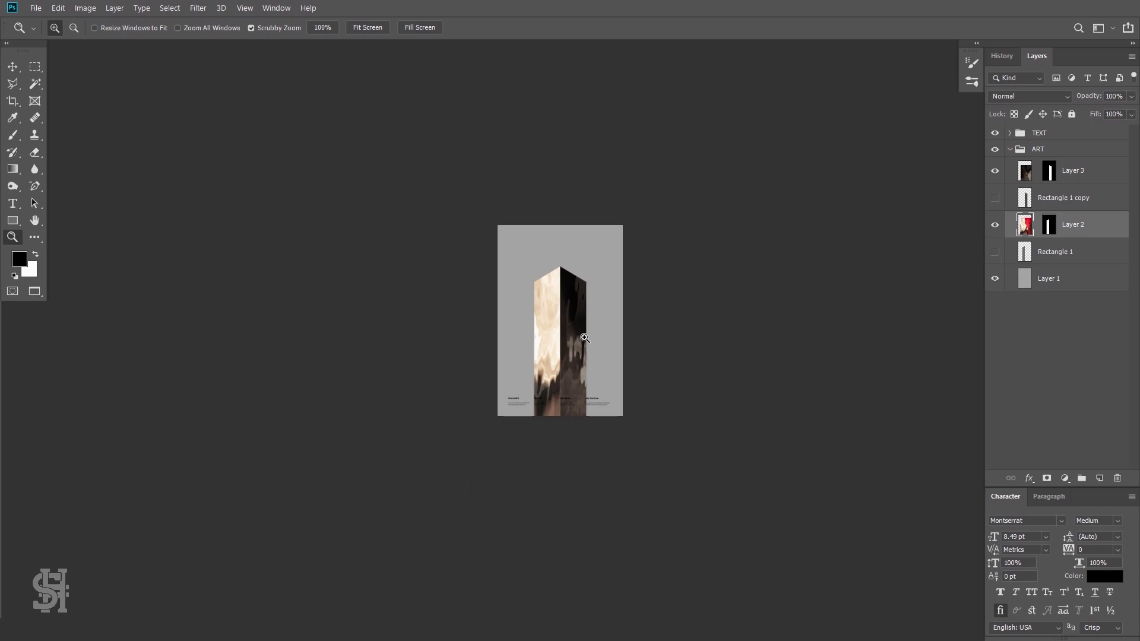
pyautogui.moveTo(585, 337); pyautogui.dragTo(641, 366)
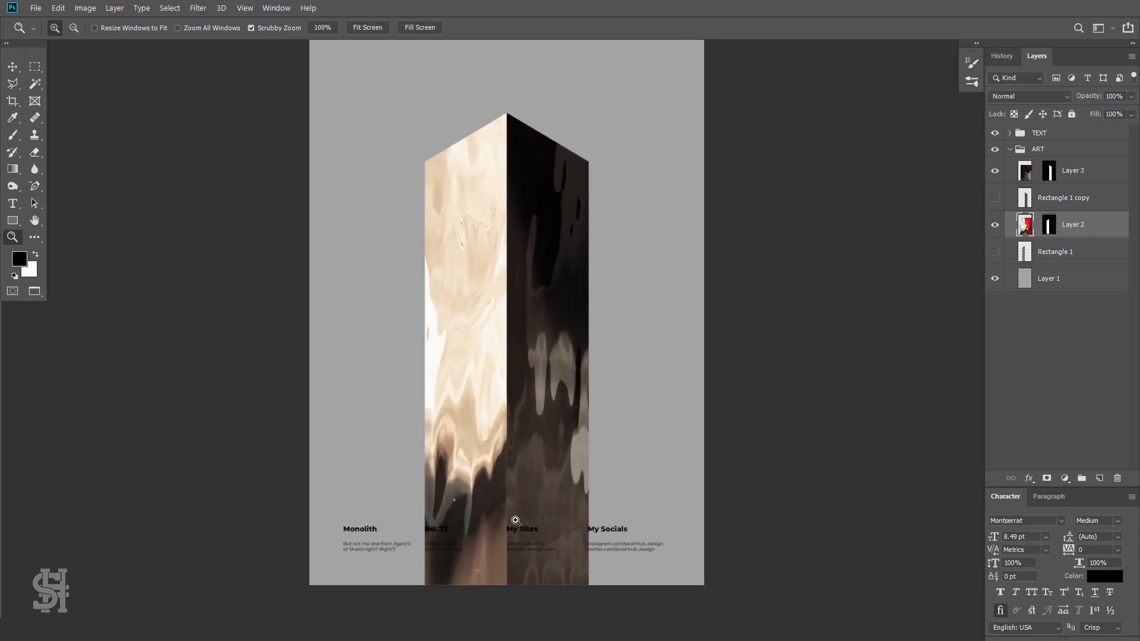
pyautogui.moveTo(515, 519); pyautogui.dragTo(582, 541)
pyautogui.scroll(-4, 497, 519)
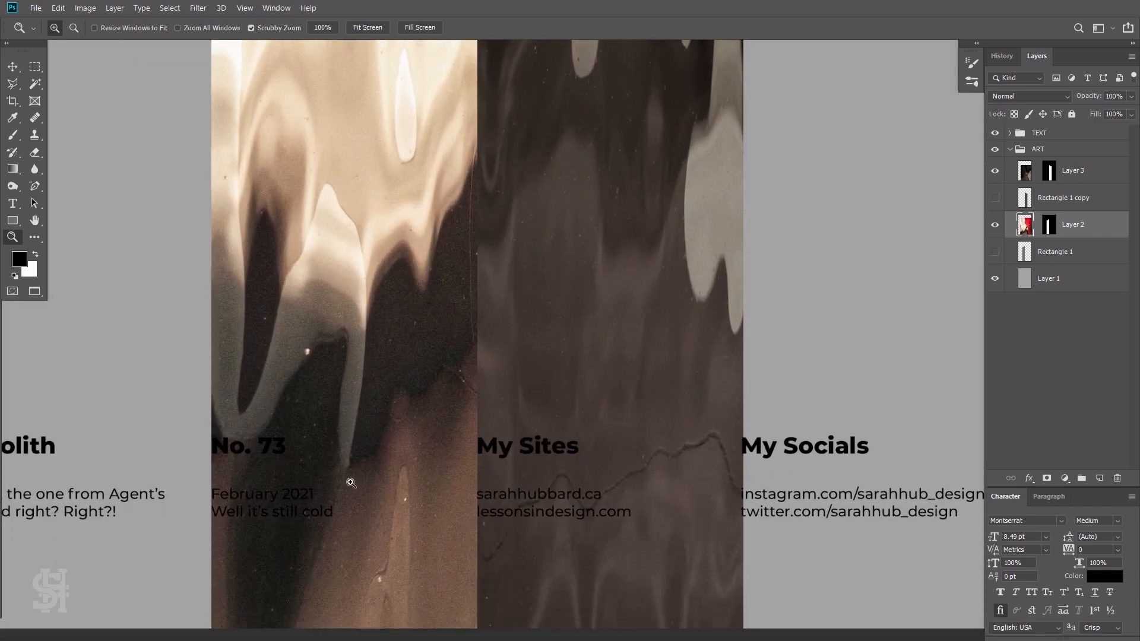
pyautogui.moveTo(348, 476); pyautogui.dragTo(380, 493)
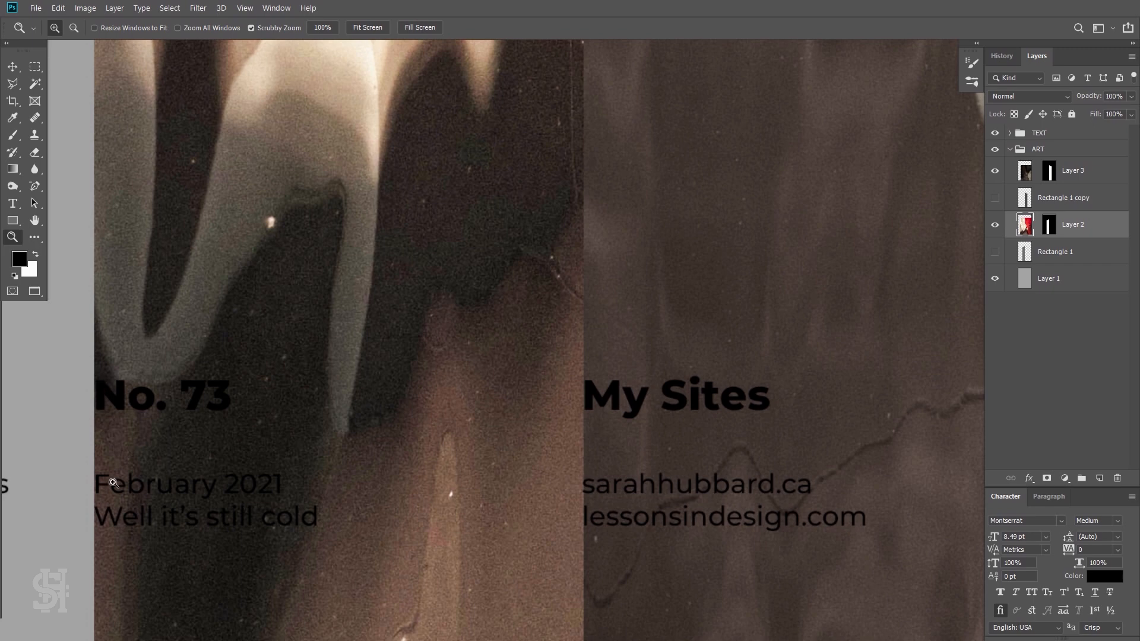
pyautogui.click(13, 68)
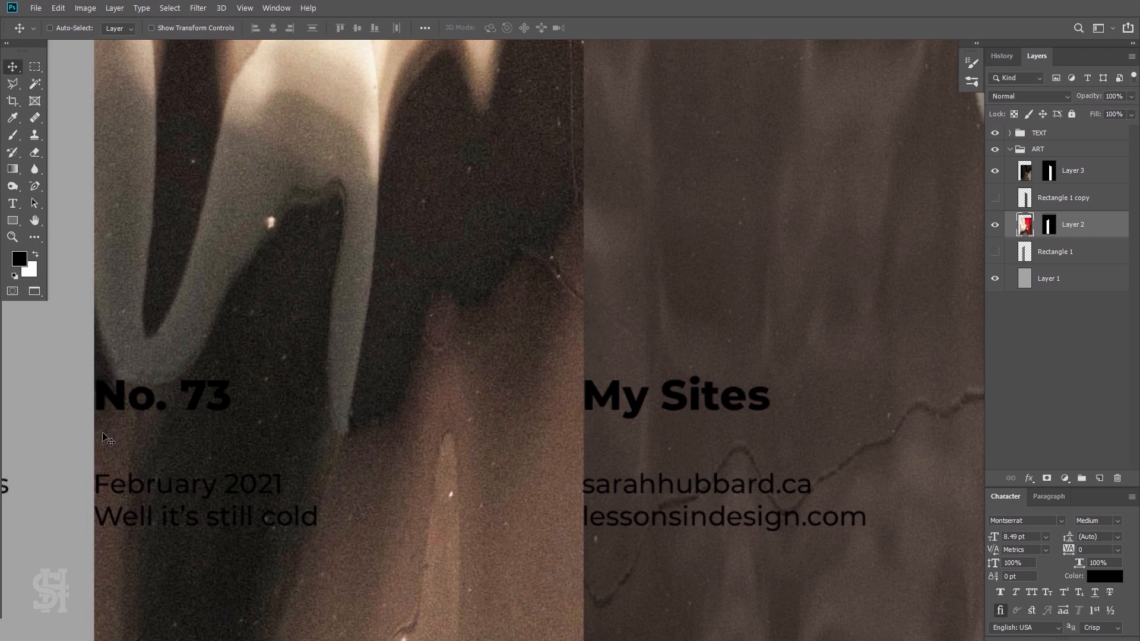
pyautogui.hotkey('ctrl', '0')
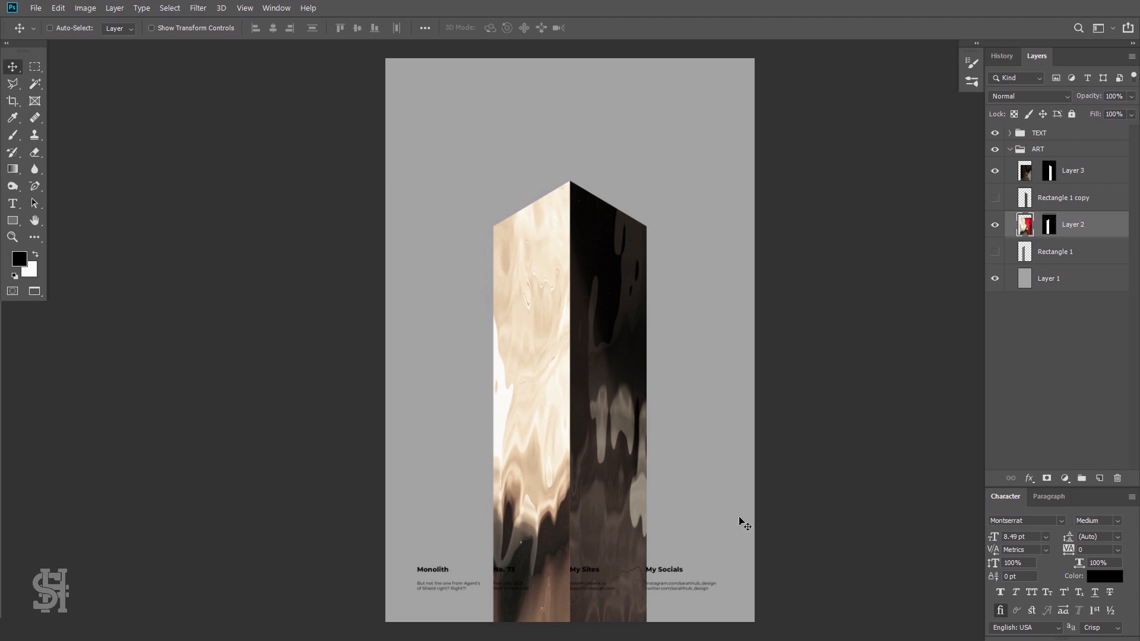
pyautogui.click(995, 279)
pyautogui.click(994, 279)
pyautogui.click(995, 279)
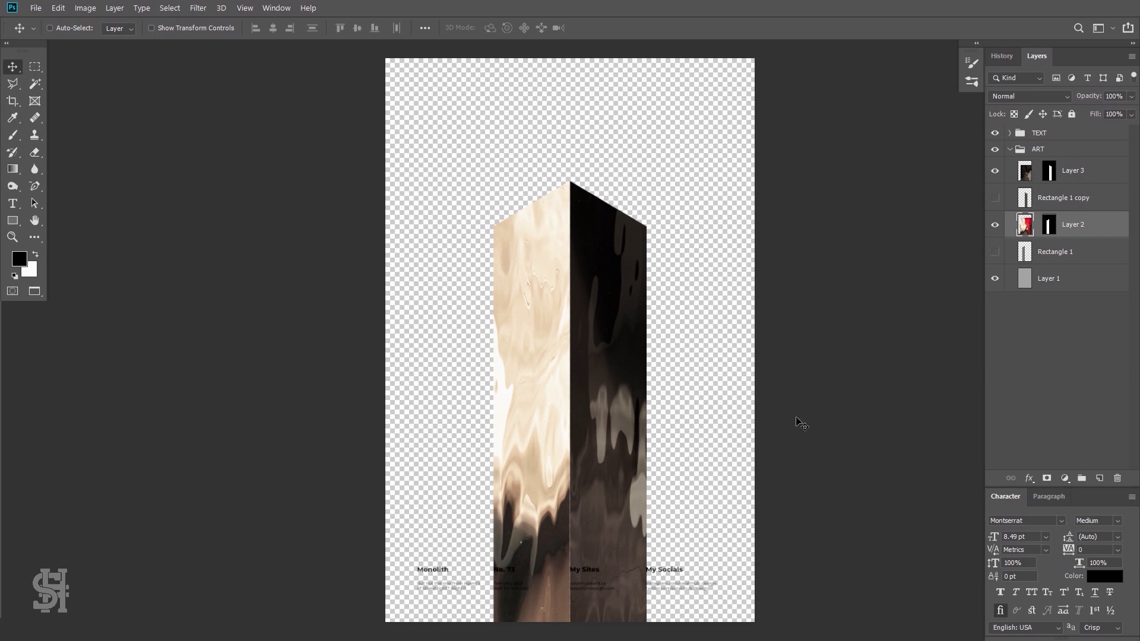
pyautogui.click(1042, 289)
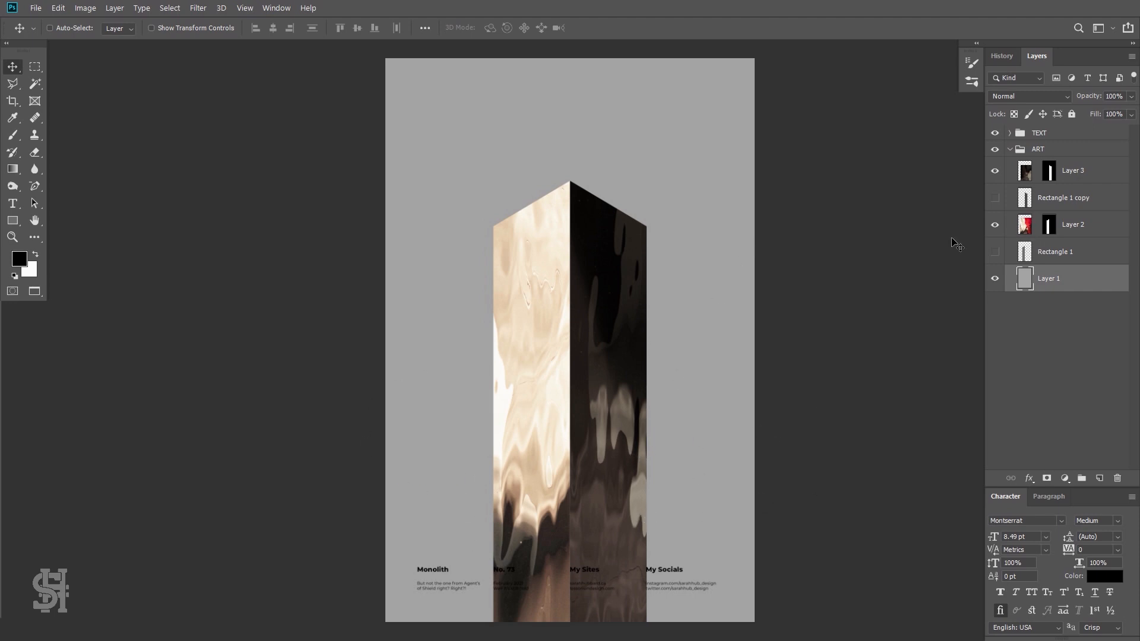
# - Nudge the right-face artwork on Layer 3 sideways within its mask to adjust where the pale drips meet the outer edge
pyautogui.click(1027, 173)
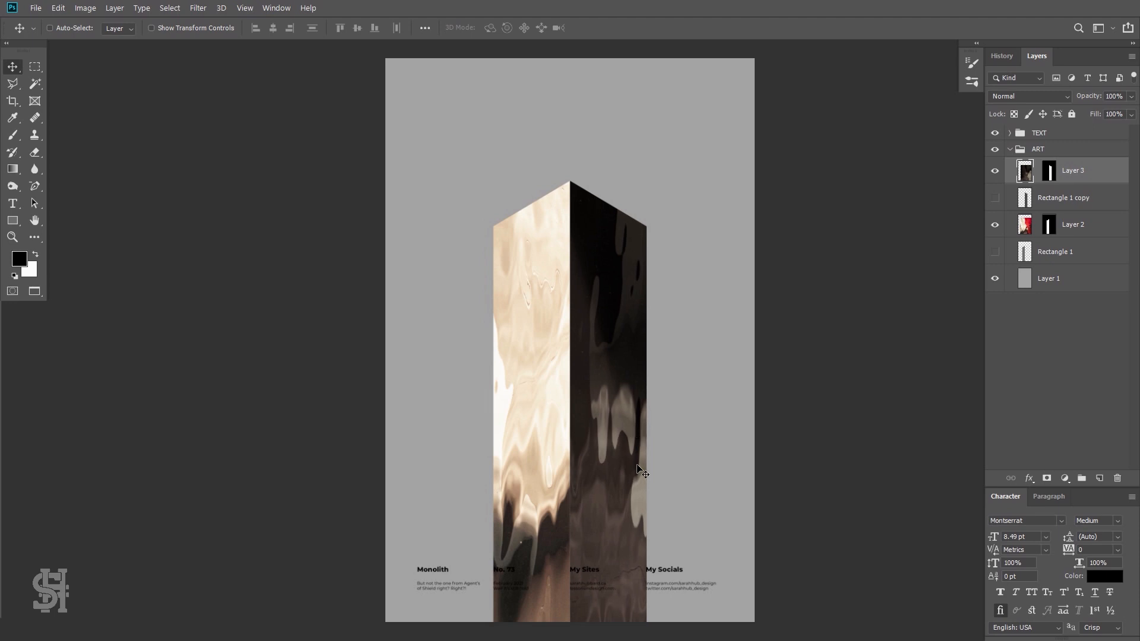
pyautogui.hotkey('shift', 'Left')
pyautogui.hotkey('shift', 'Left')
pyautogui.hotkey('shift', 'Left')
pyautogui.hotkey('shift', 'Left')
pyautogui.hotkey('shift', 'Left')
pyautogui.hotkey('shift', 'Left')
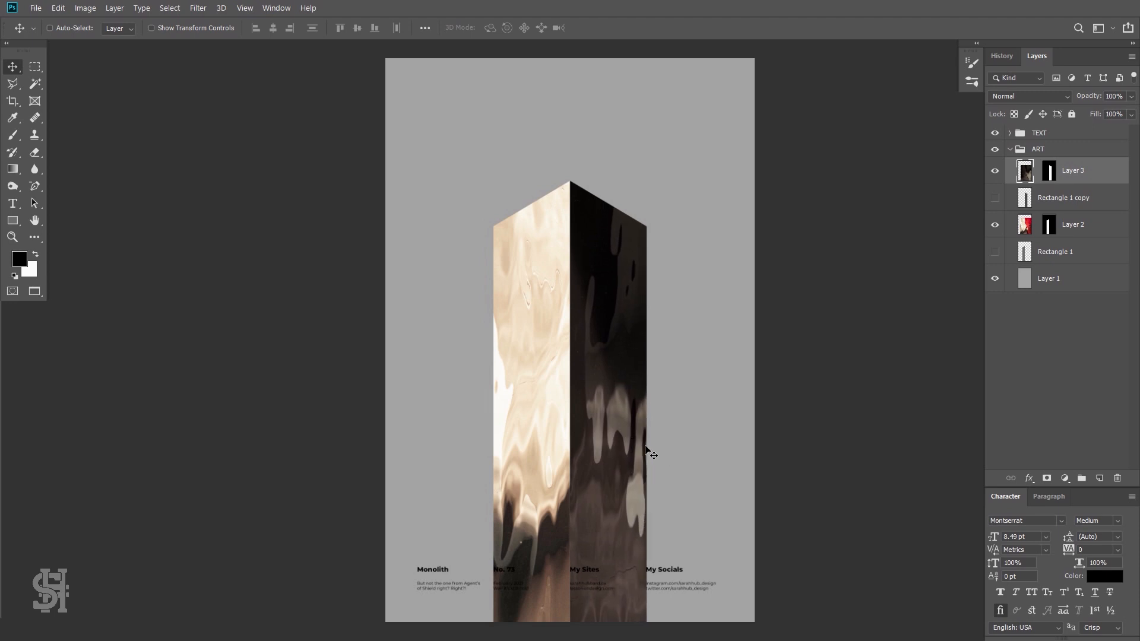
pyautogui.hotkey('shift', 'Left')
pyautogui.hotkey('shift', 'Left')
pyautogui.hotkey('shift', 'Left')
pyautogui.hotkey('shift', 'Left')
pyautogui.hotkey('shift', 'Left')
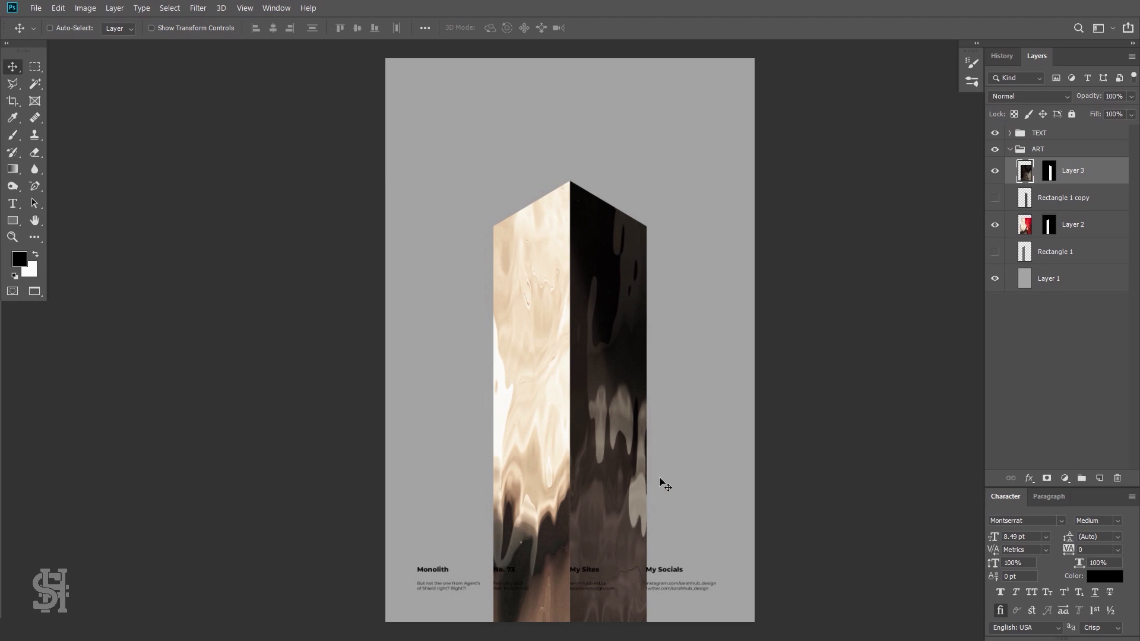
pyautogui.hotkey('shift', 'Left')
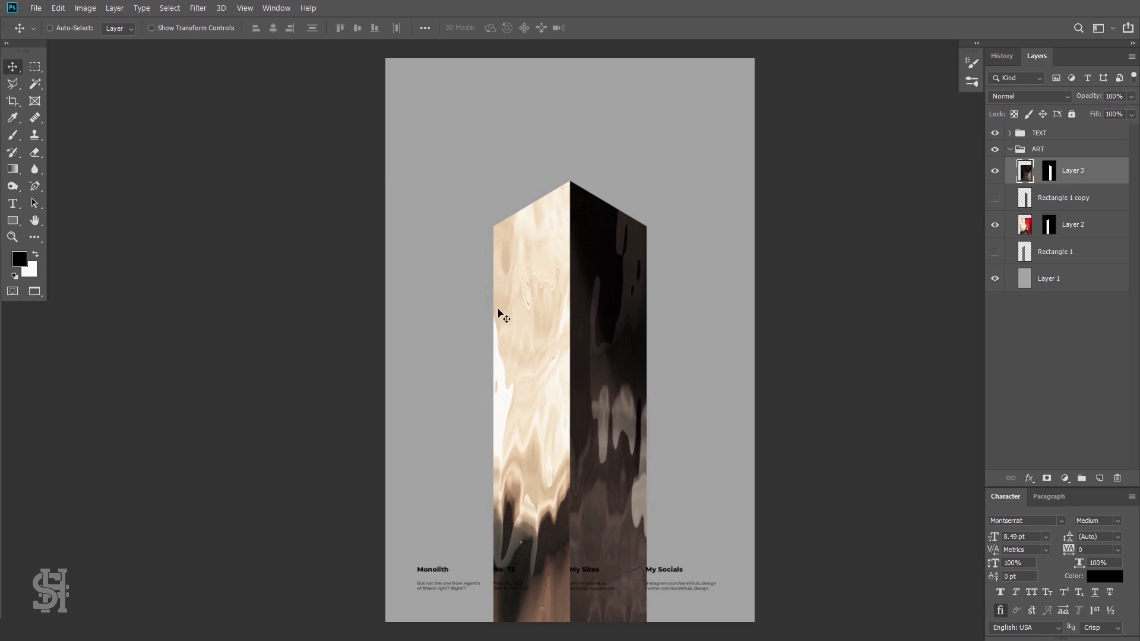
# - Examine the surface detail of both monolith faces up close, from the peak down to the footer text
pyautogui.click(1023, 278)
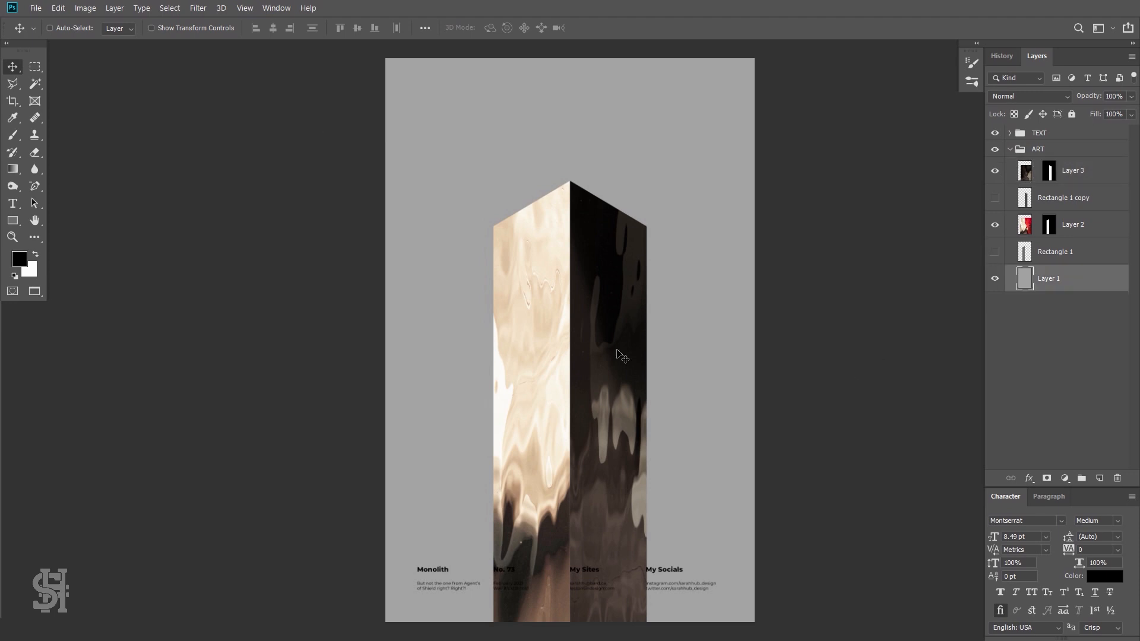
pyautogui.press('z')
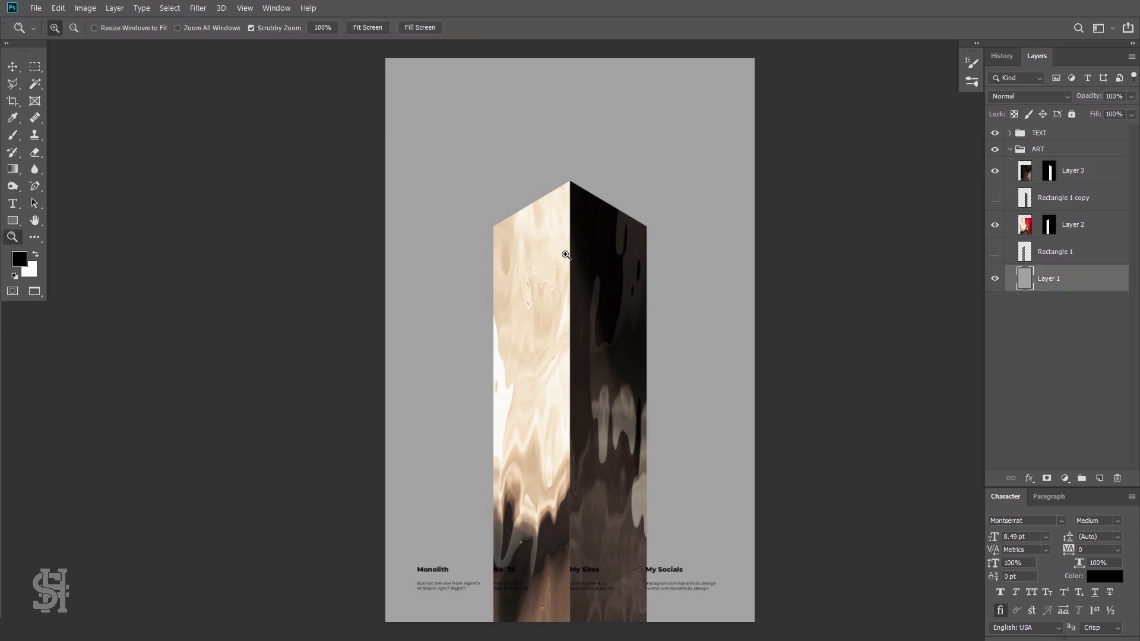
pyautogui.moveTo(561, 249); pyautogui.dragTo(618, 295)
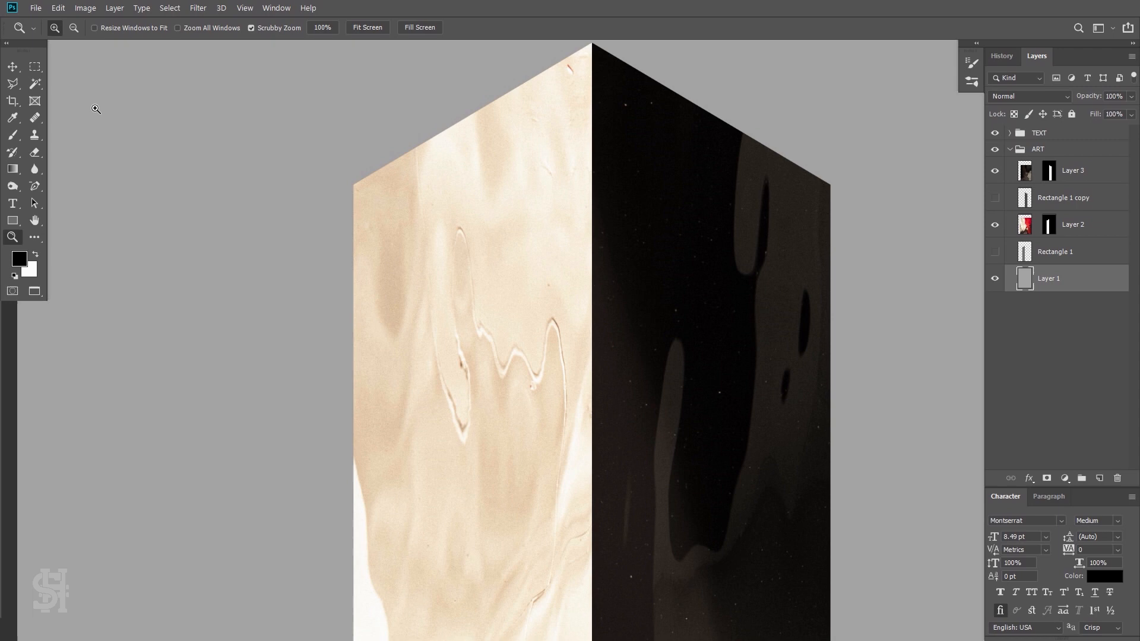
pyautogui.click(14, 67)
pyautogui.click(1018, 181)
pyautogui.scroll(-5, 453, 458)
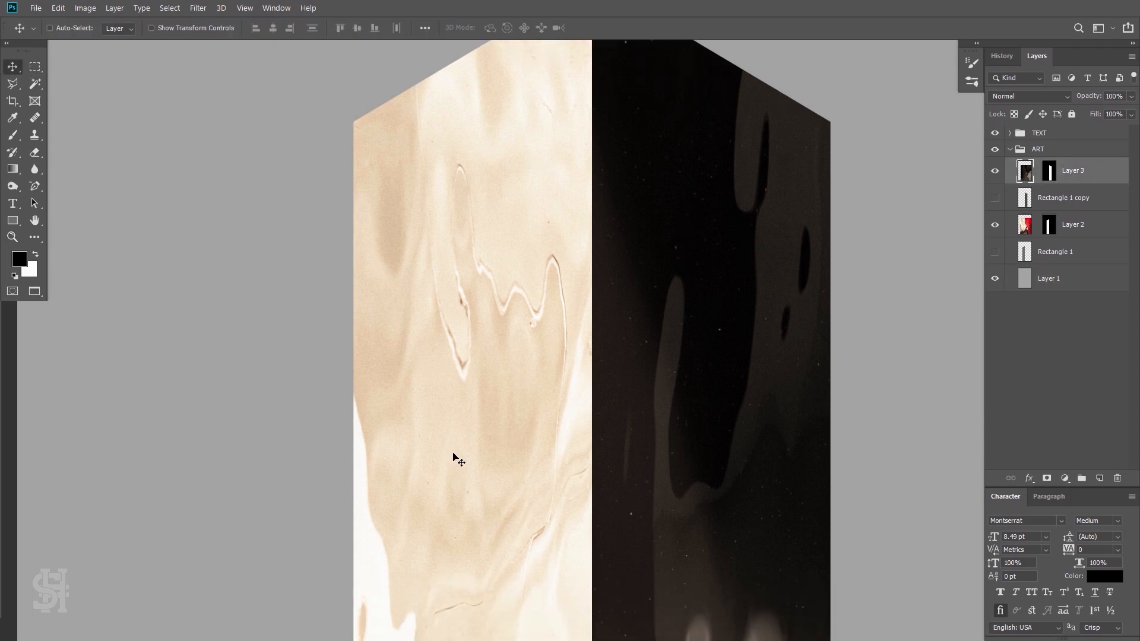
pyautogui.scroll(-10, 558, 457)
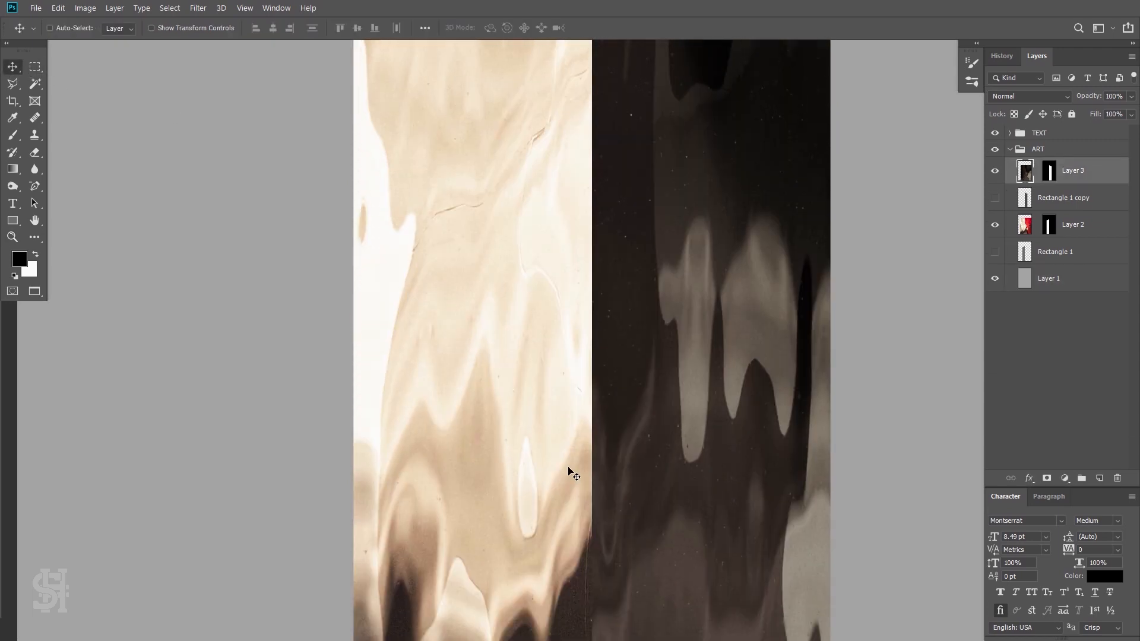
pyautogui.scroll(-6, 575, 474)
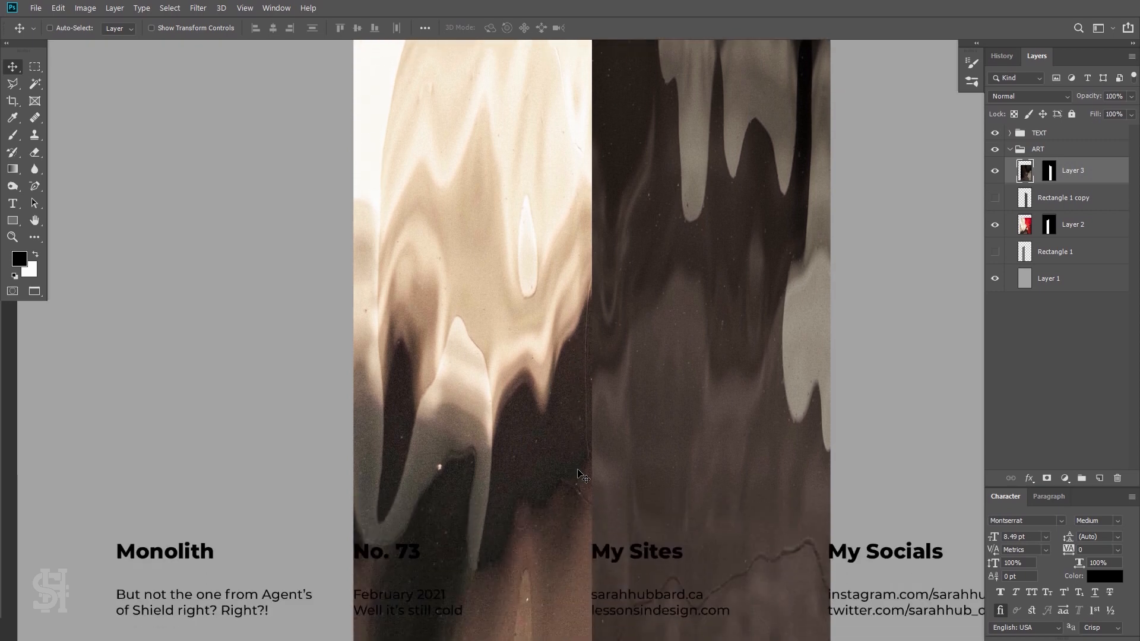
pyautogui.scroll(3, 628, 482)
pyautogui.scroll(3, 633, 468)
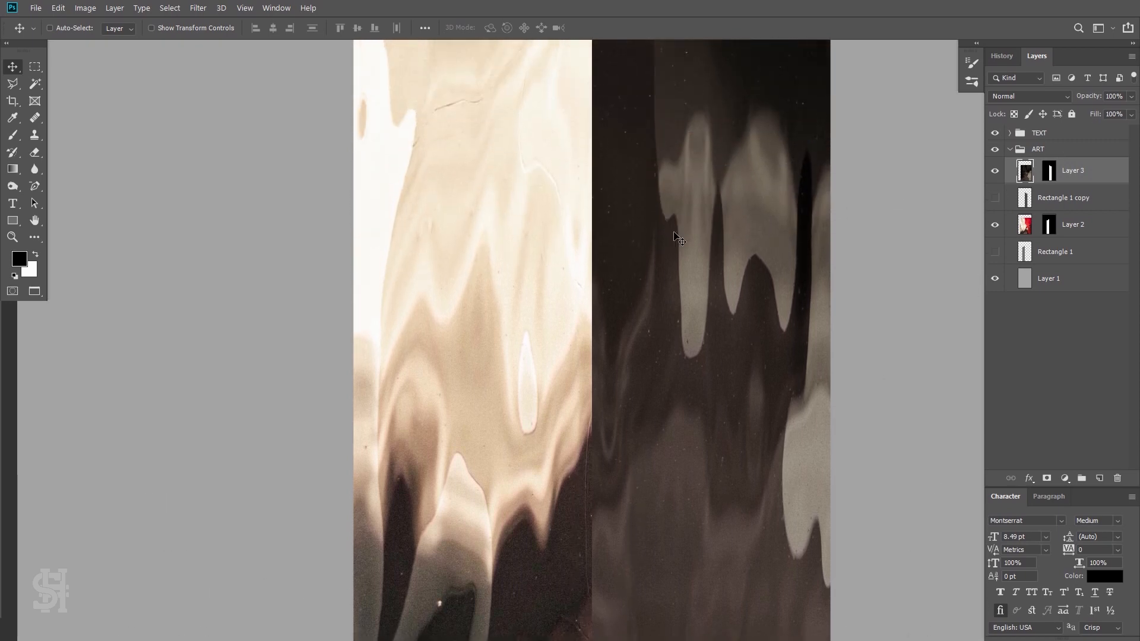
pyautogui.scroll(1, 273, 142)
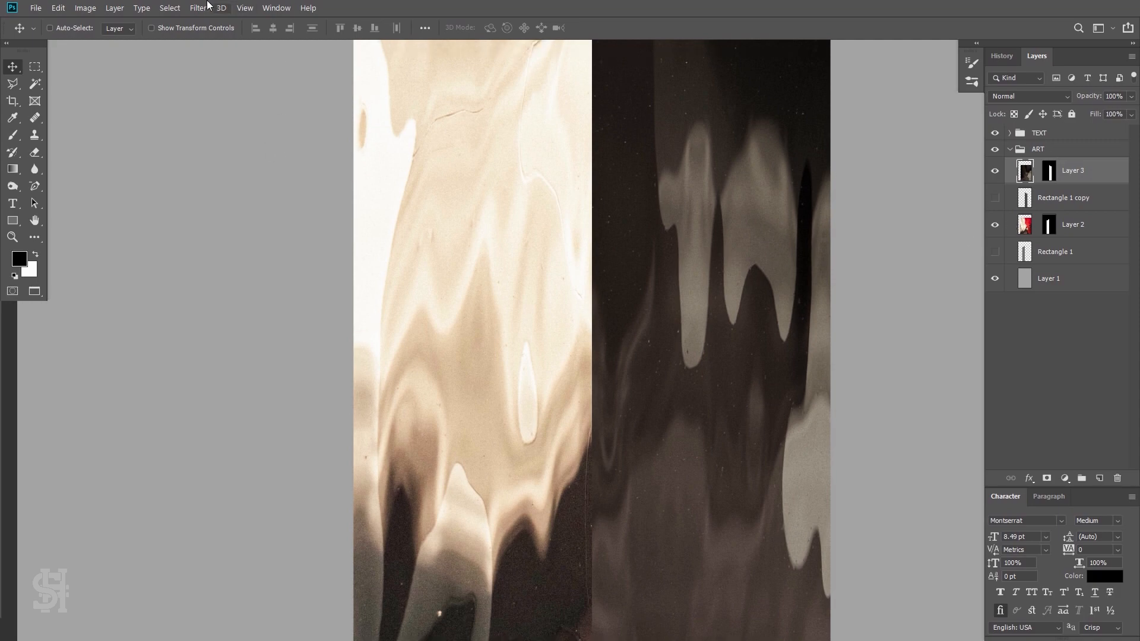
# - Add uniform monochromatic noise of 7.26% to the right-face artwork on Layer 3
pyautogui.click(198, 8)
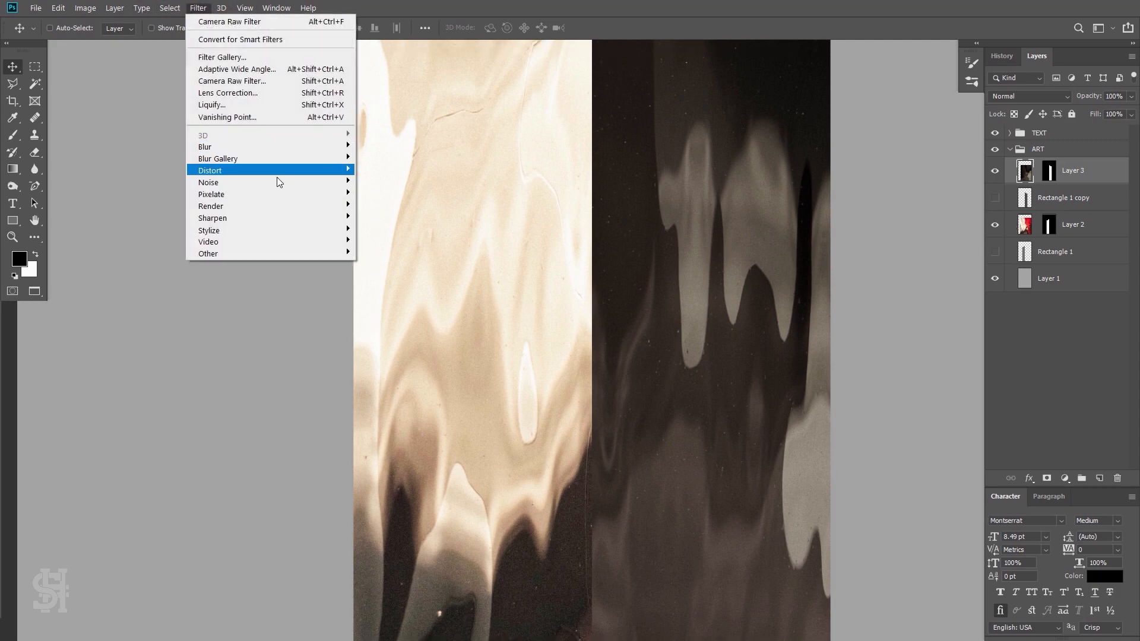
pyautogui.moveTo(276, 177)
pyautogui.click(386, 181)
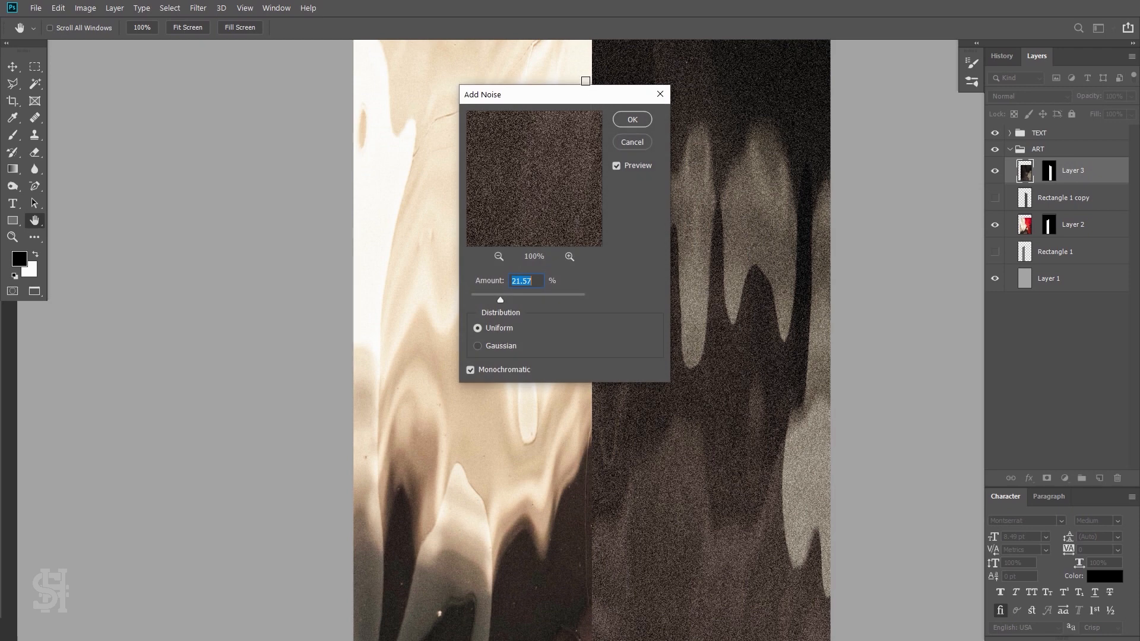
pyautogui.moveTo(586, 83); pyautogui.dragTo(980, 106)
pyautogui.moveTo(885, 315)
pyautogui.mouseDown()
pyautogui.moveTo(863, 314)
pyautogui.moveTo(873, 314)
pyautogui.mouseUp()
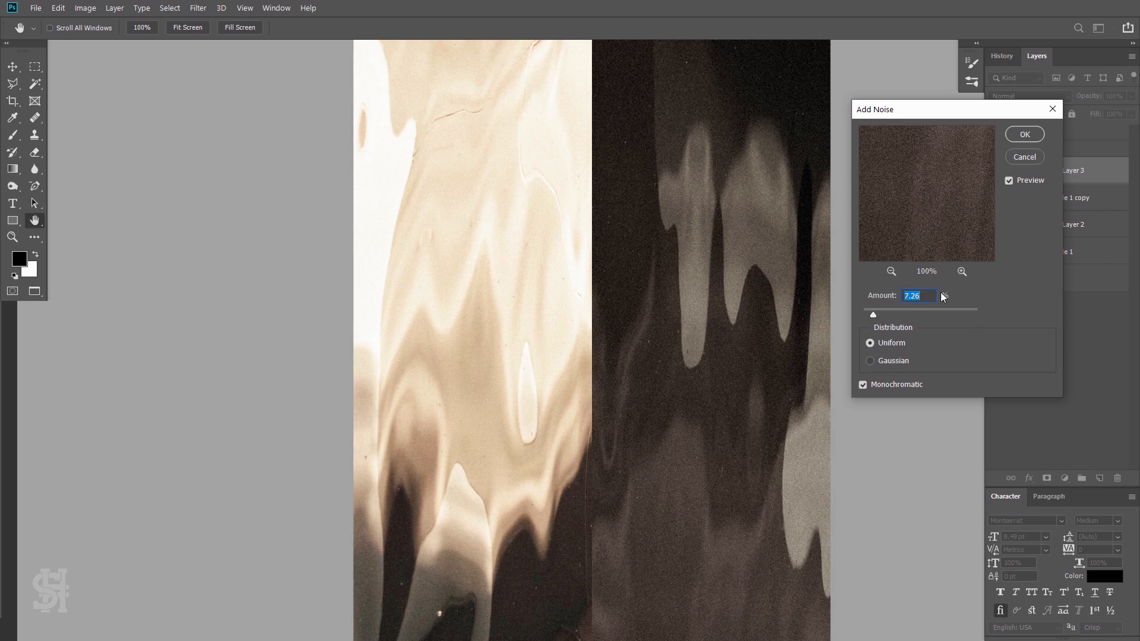
pyautogui.click(1024, 135)
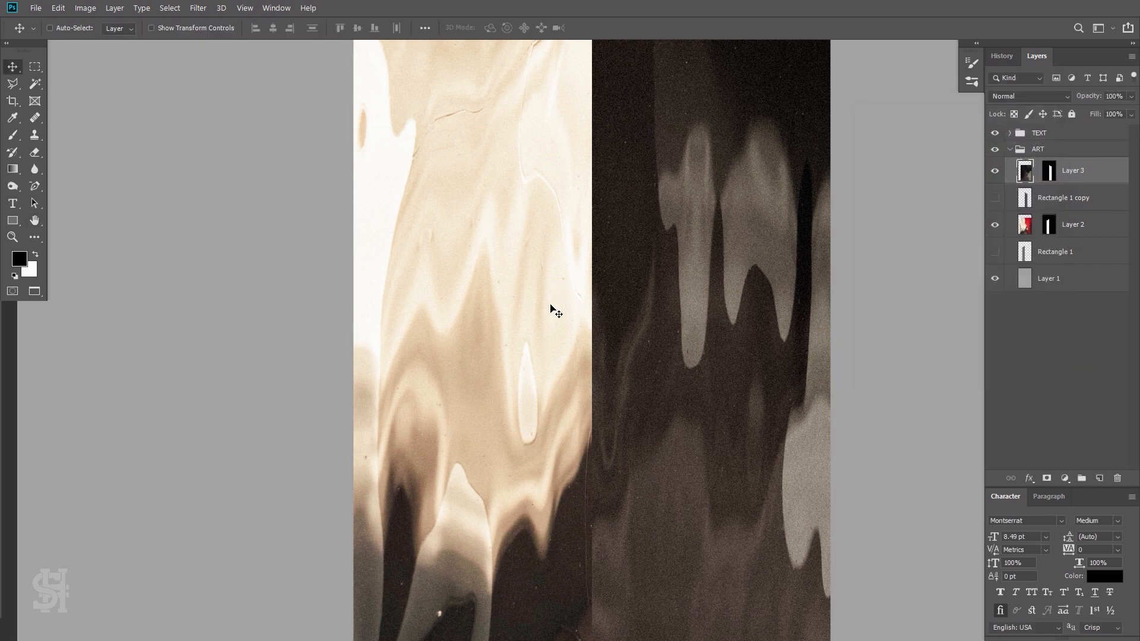
# - Reapply the same Add Noise filter to the left-face artwork on Layer 2 and check the whole poster
pyautogui.click(1026, 231)
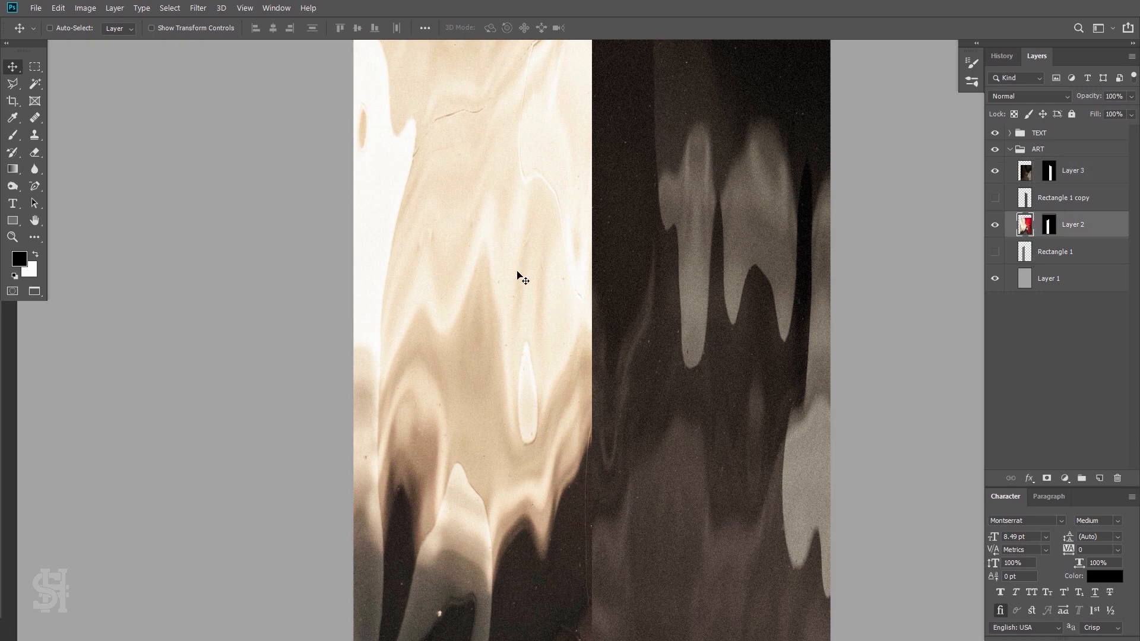
pyautogui.click(194, 6)
pyautogui.click(212, 22)
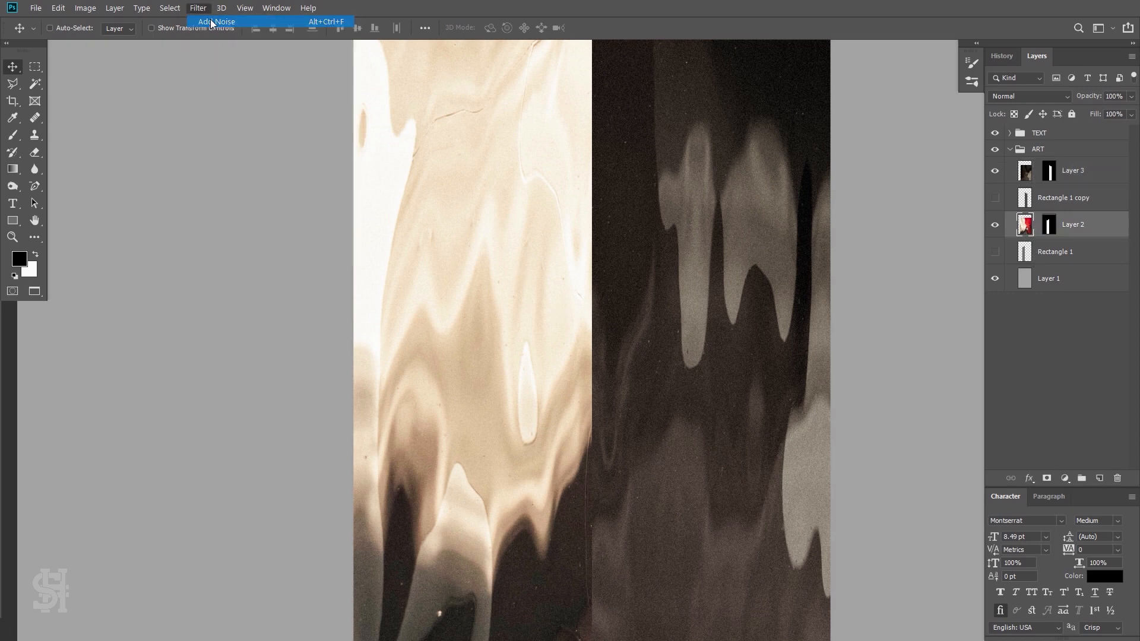
pyautogui.press('z')
pyautogui.moveTo(596, 394); pyautogui.dragTo(663, 466)
pyautogui.scroll(2, 663, 467)
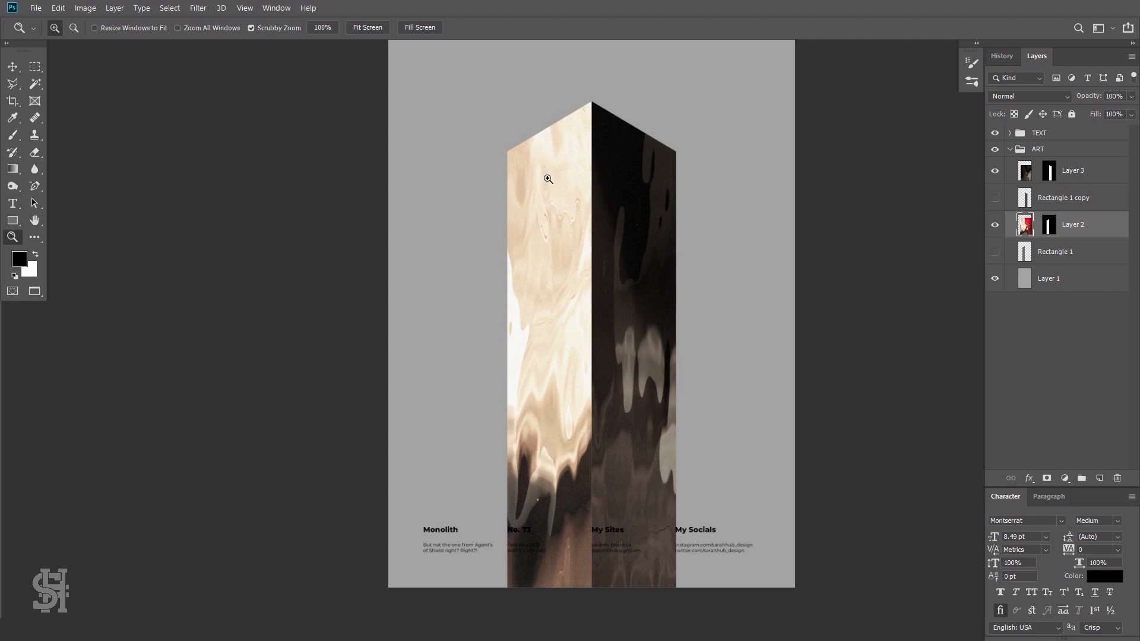
pyautogui.hotkey('ctrl', '0')
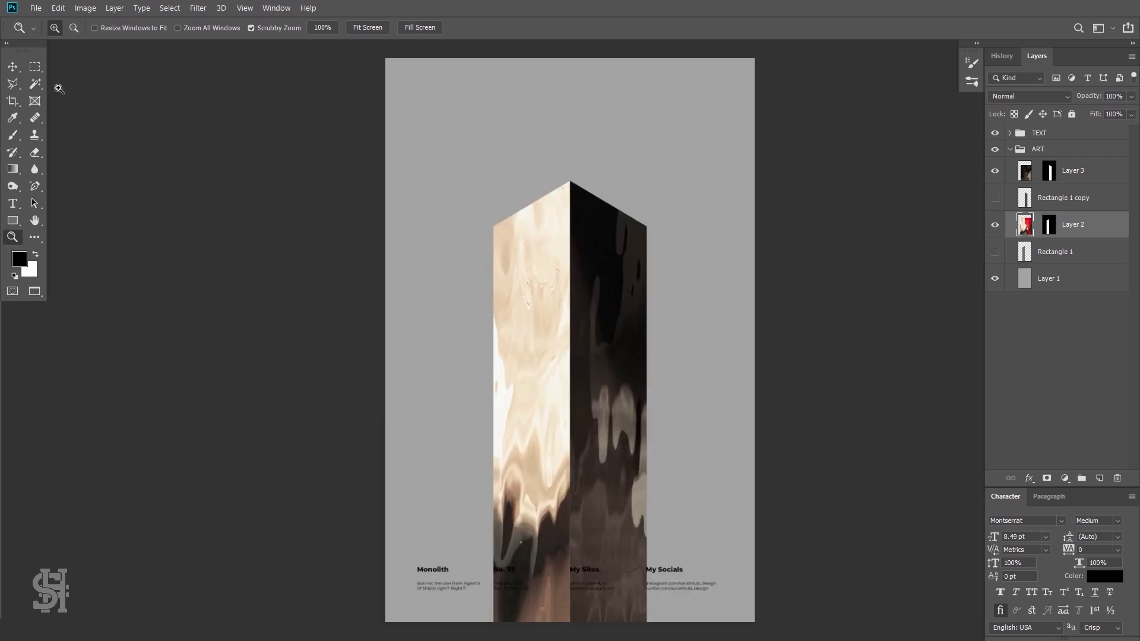
pyautogui.click(14, 67)
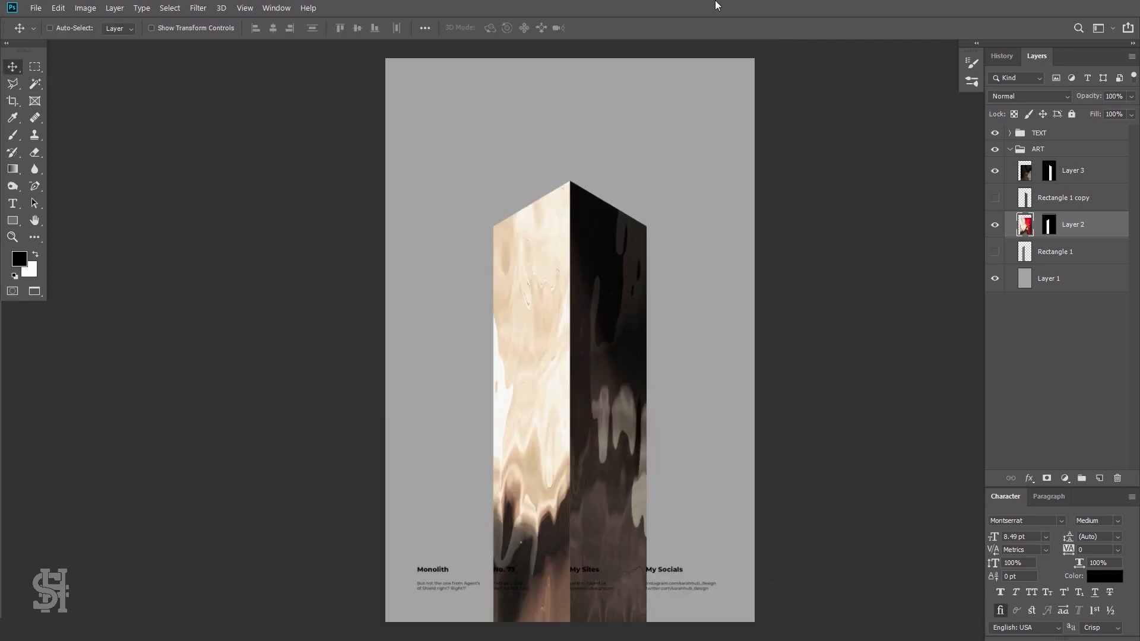
# - Paste the desert dune photo directly above the grey background layer and place it behind the monolith, covering the poster's lower part
pyautogui.click(1043, 281)
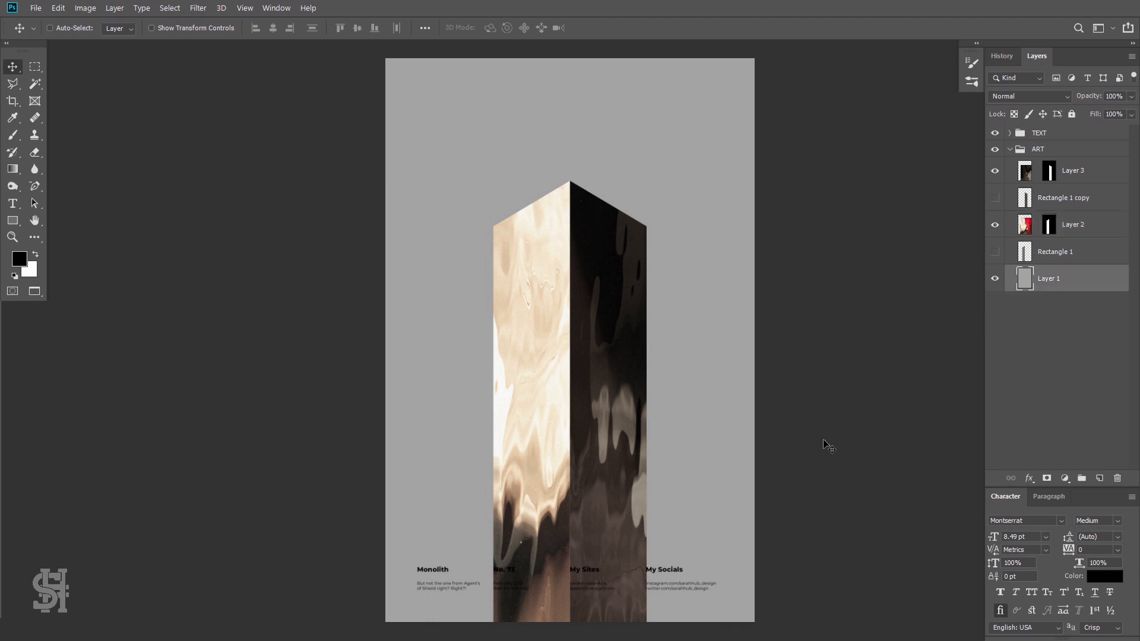
pyautogui.click(995, 281)
pyautogui.click(995, 280)
pyautogui.hotkey('ctrl', 'v')
pyautogui.moveTo(692, 304); pyautogui.dragTo(520, 383)
pyautogui.moveTo(682, 378); pyautogui.dragTo(635, 428)
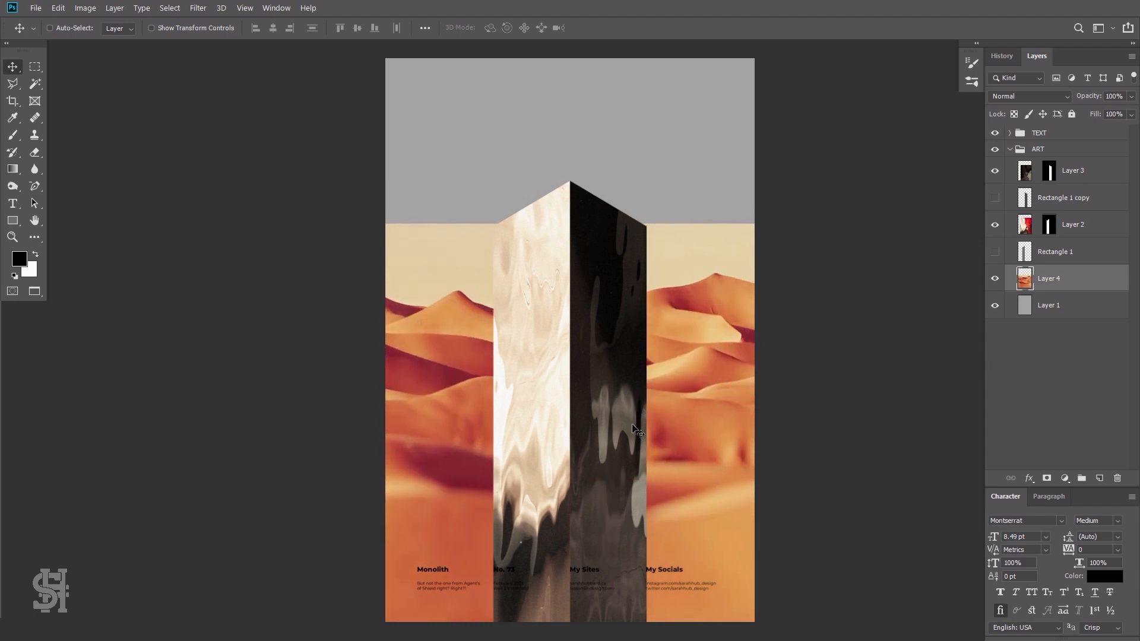
# - Scale the dune photo proportionally to about 74% and reposition it so the dunes span the poster's width behind the monolith
pyautogui.hotkey('ctrl', 't')
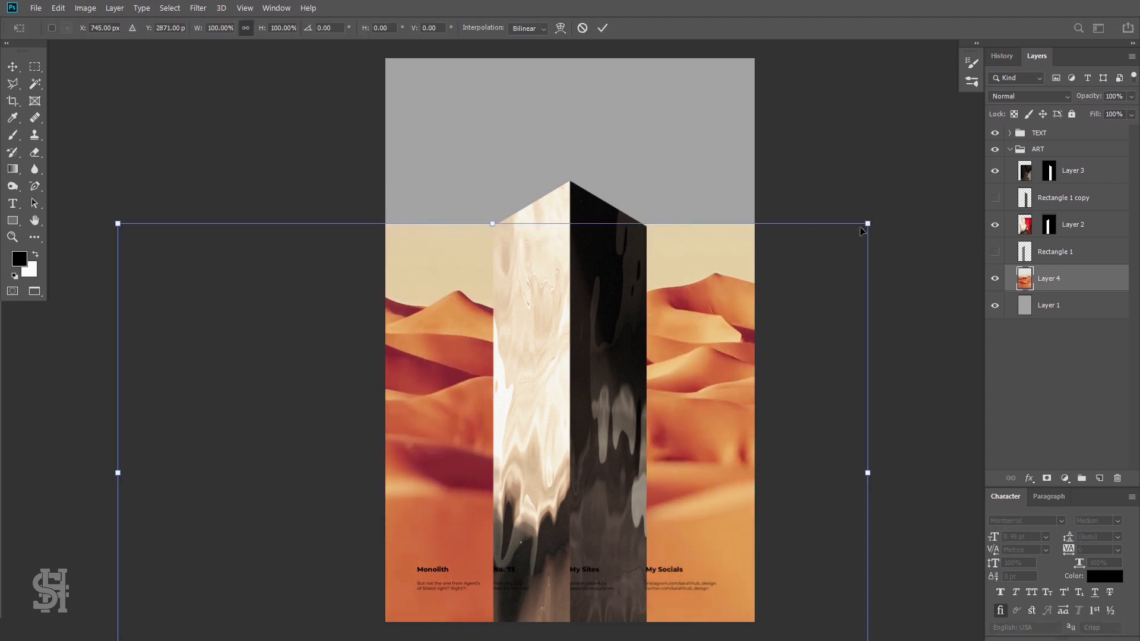
pyautogui.moveTo(862, 230); pyautogui.dragTo(746, 309)
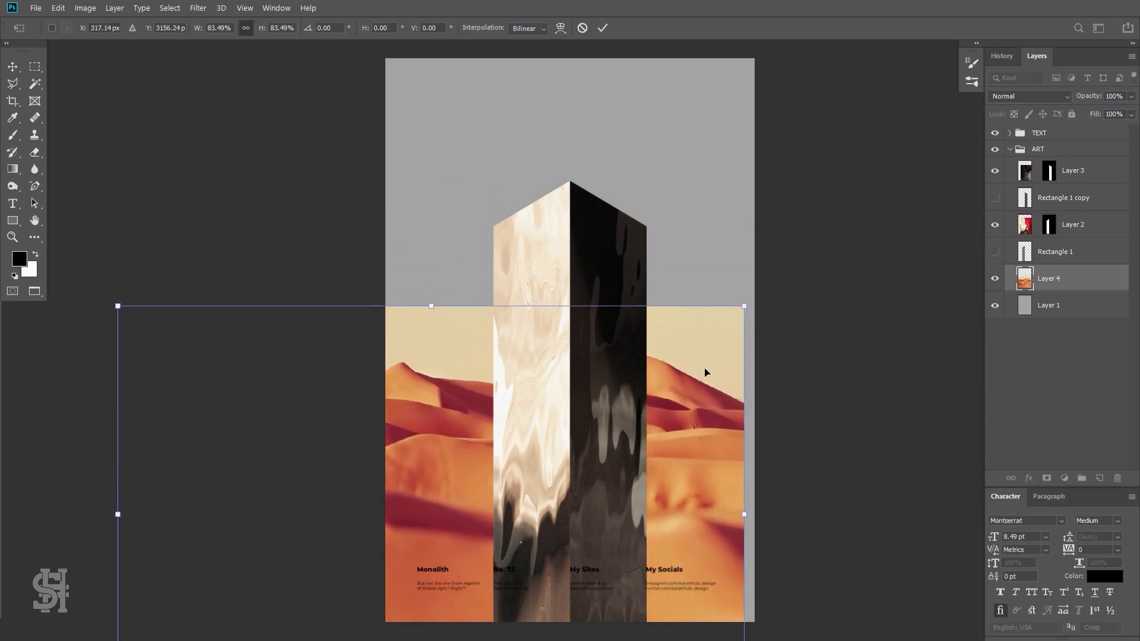
pyautogui.moveTo(705, 372); pyautogui.dragTo(809, 303)
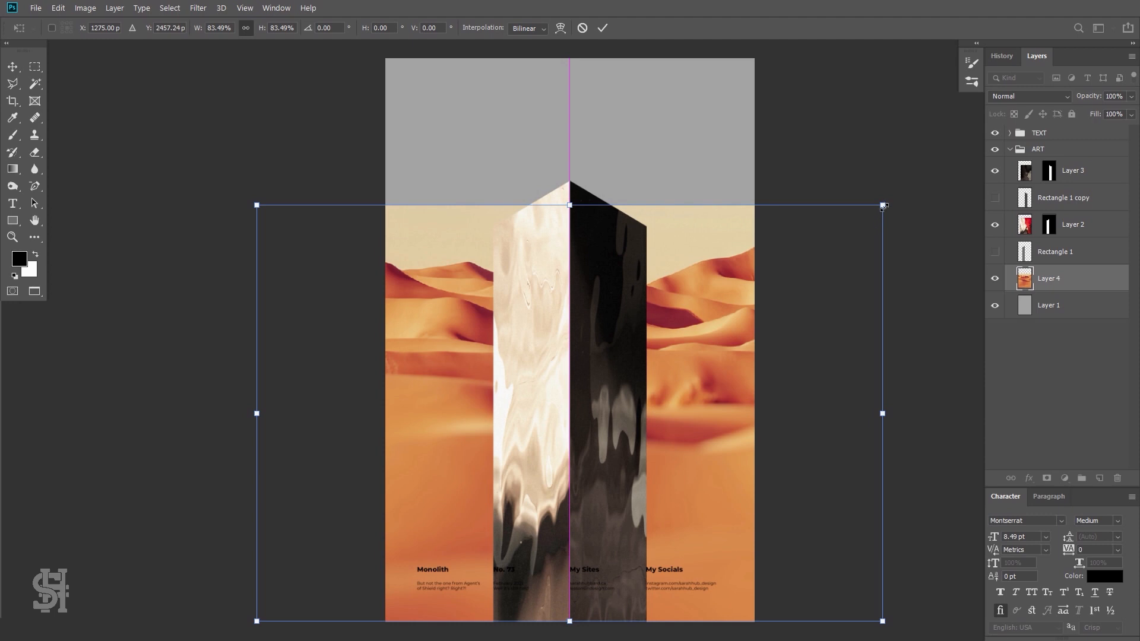
pyautogui.moveTo(883, 206); pyautogui.dragTo(807, 291)
pyautogui.moveTo(712, 350); pyautogui.dragTo(725, 358)
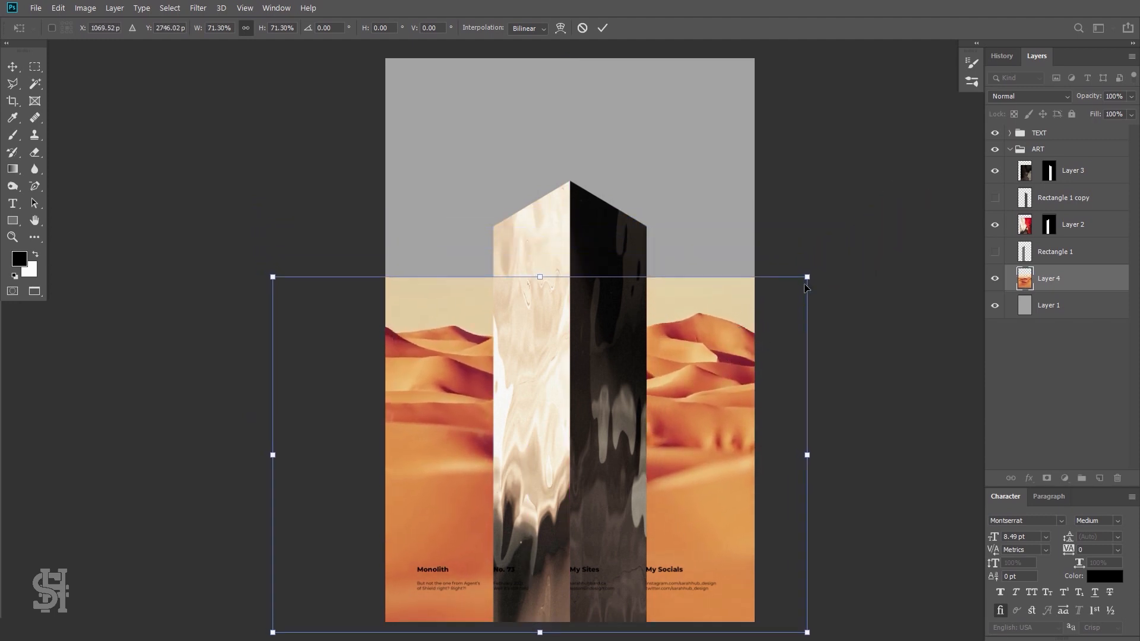
pyautogui.moveTo(807, 277); pyautogui.dragTo(828, 263)
pyautogui.moveTo(738, 359); pyautogui.dragTo(729, 367)
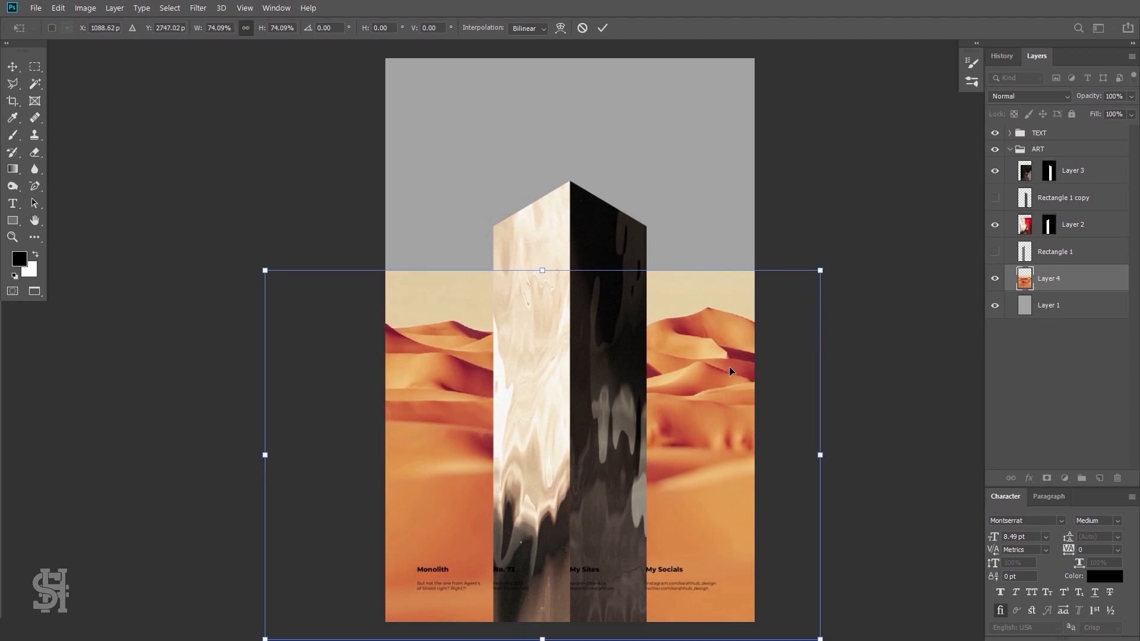
# - Apply the desert image's 74.09% scaling and shift it down so the dune ridges sit near the horizontal guide behind the monolith
pyautogui.press('Return')
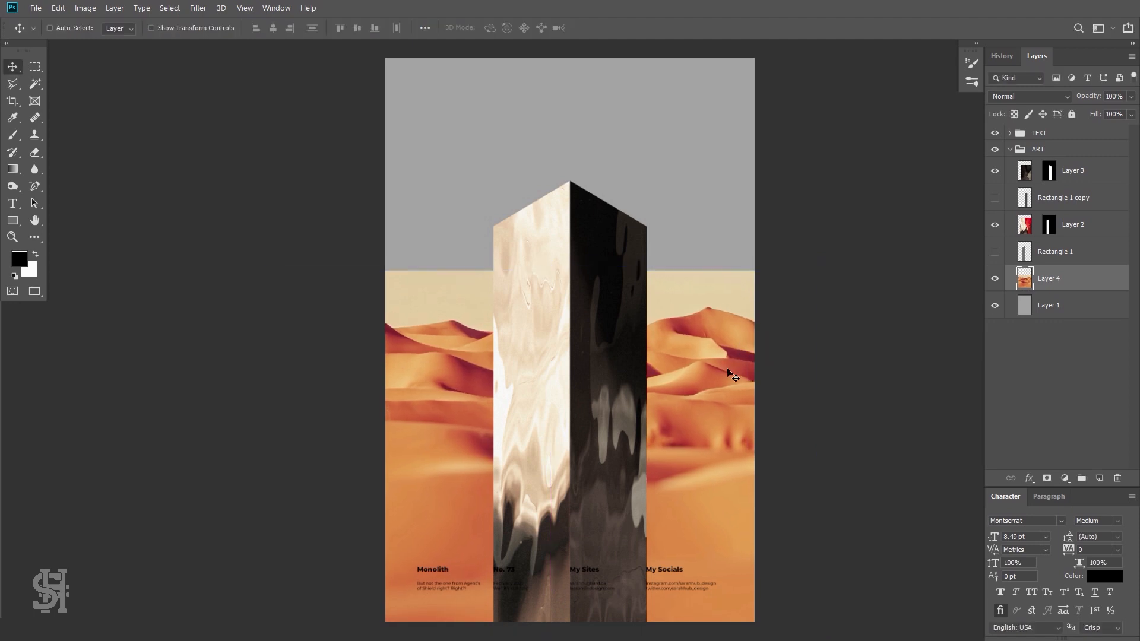
pyautogui.moveTo(726, 372)
pyautogui.mouseDown()
pyautogui.moveTo(715, 401)
pyautogui.moveTo(727, 394)
pyautogui.mouseUp()
pyautogui.hotkey('ctrl', ';')
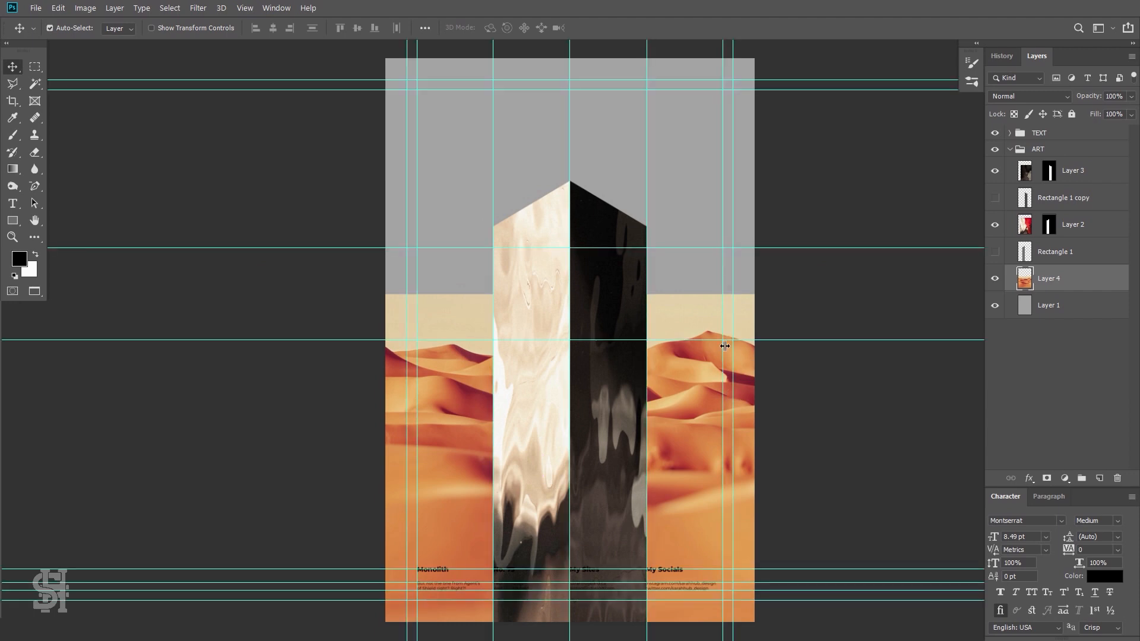
pyautogui.moveTo(667, 372); pyautogui.dragTo(672, 381)
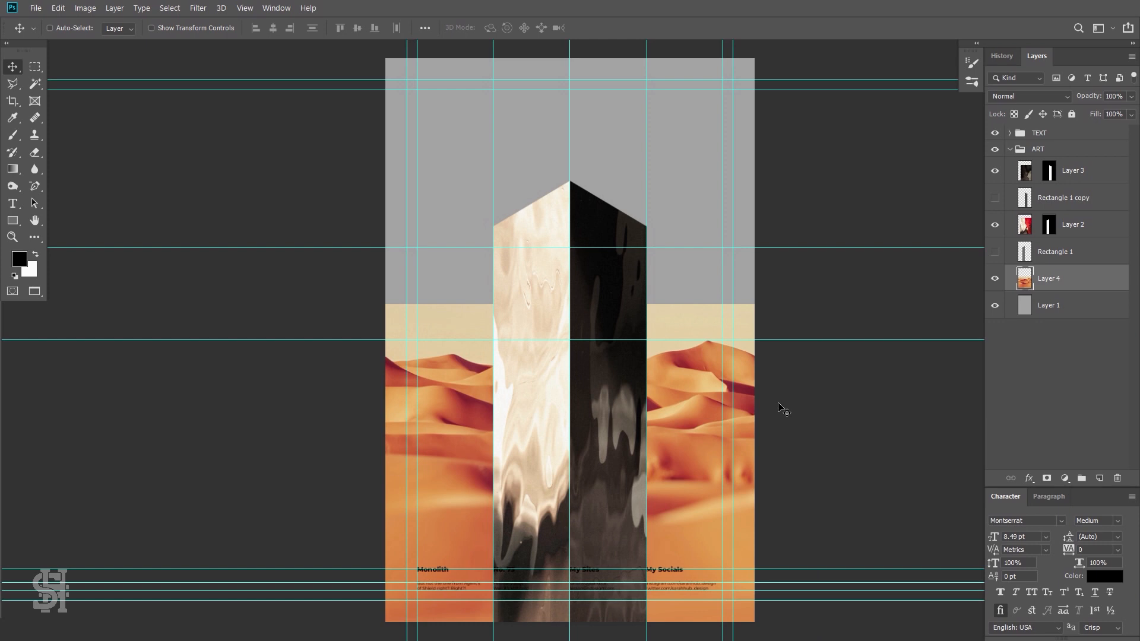
pyautogui.moveTo(691, 431); pyautogui.dragTo(688, 418)
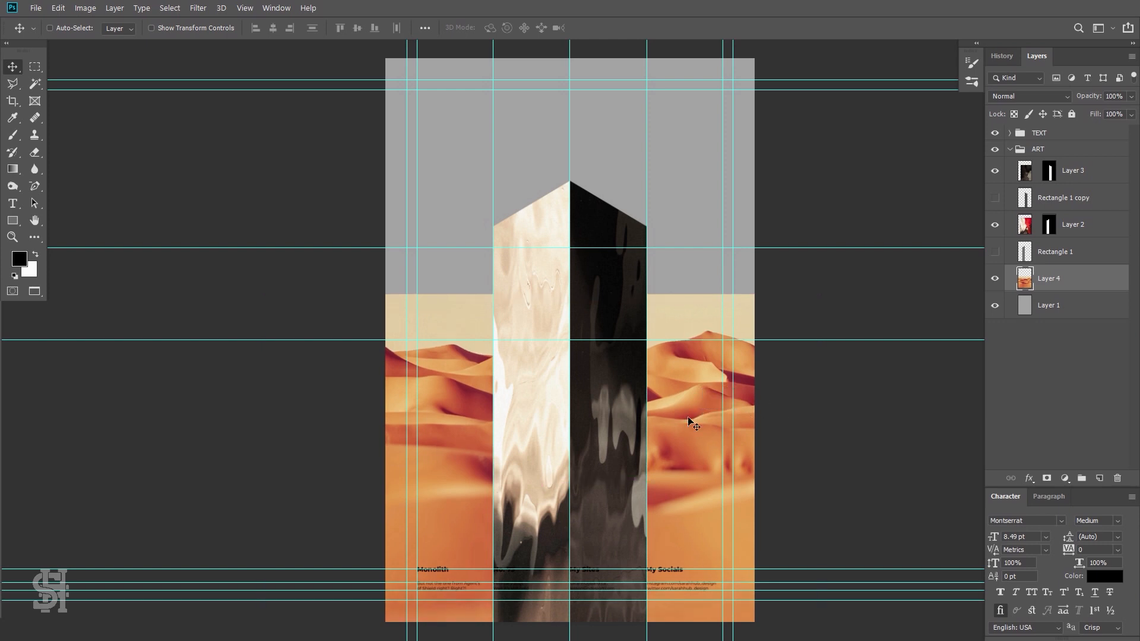
pyautogui.press('Up')
pyautogui.press('Up')
pyautogui.press('Up')
pyautogui.press('Up')
pyautogui.press('Up')
pyautogui.press('Up')
pyautogui.press('Up')
pyautogui.press('Up')
pyautogui.press('Up')
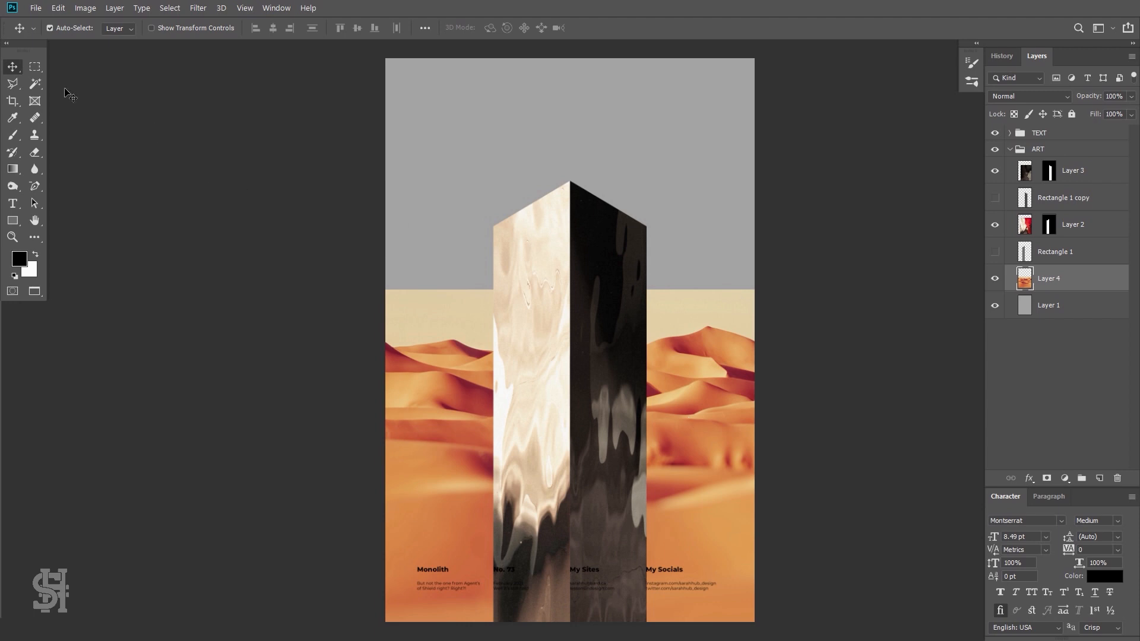
# - Delete the beige sky above the dunes with a Magic Wand selection at tolerance 11 and deselect
pyautogui.click(35, 83)
pyautogui.click(434, 322)
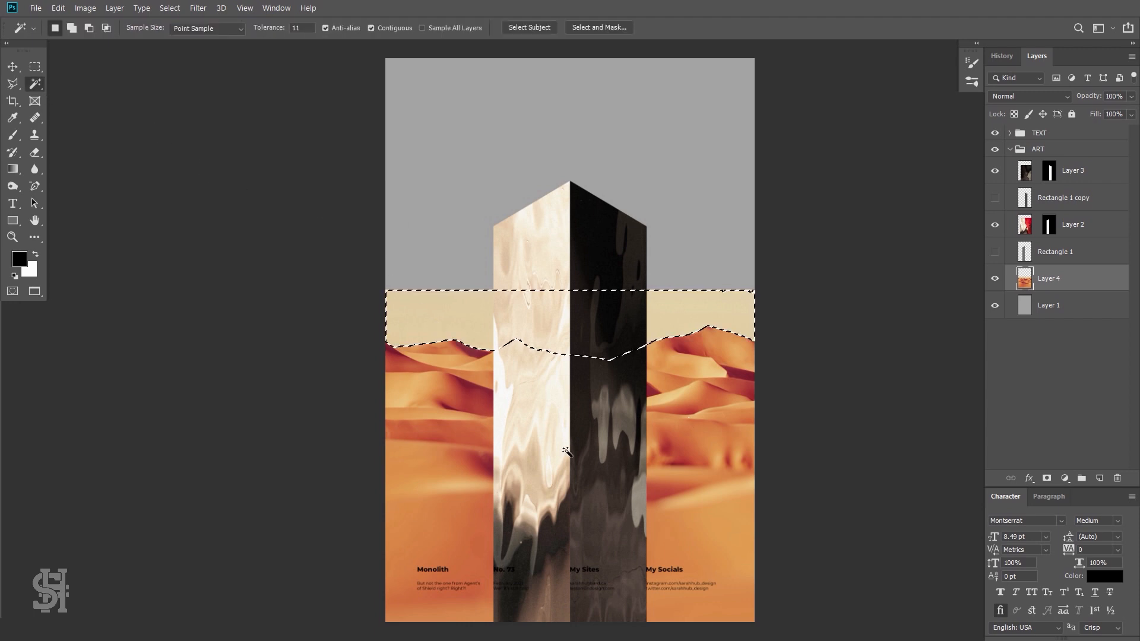
pyautogui.press('Delete')
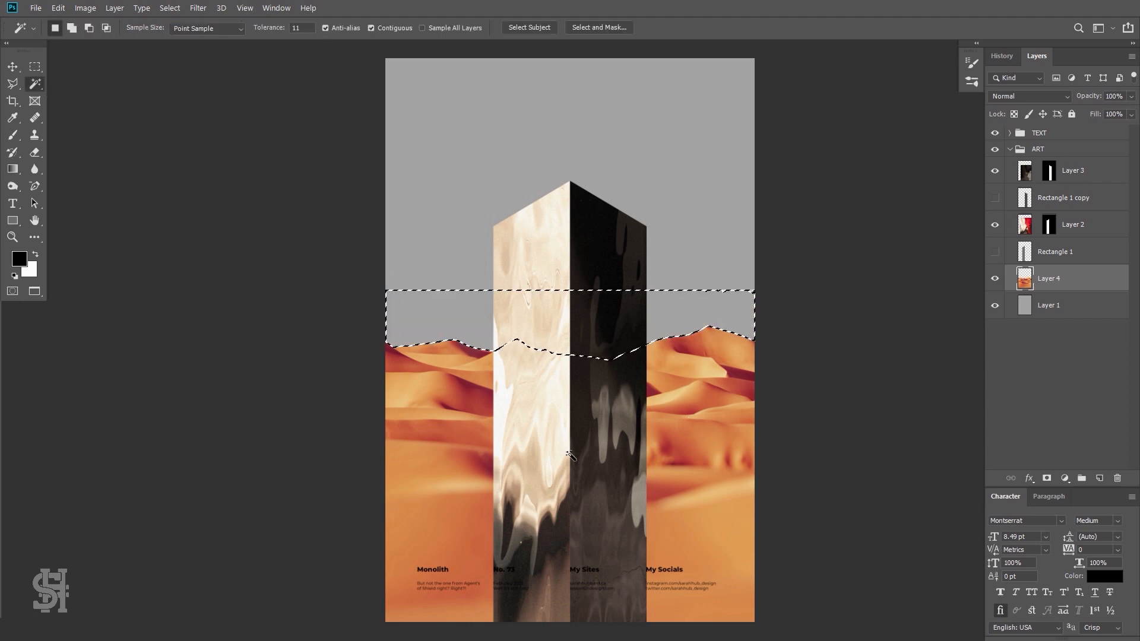
pyautogui.click(35, 68)
pyautogui.click(307, 241)
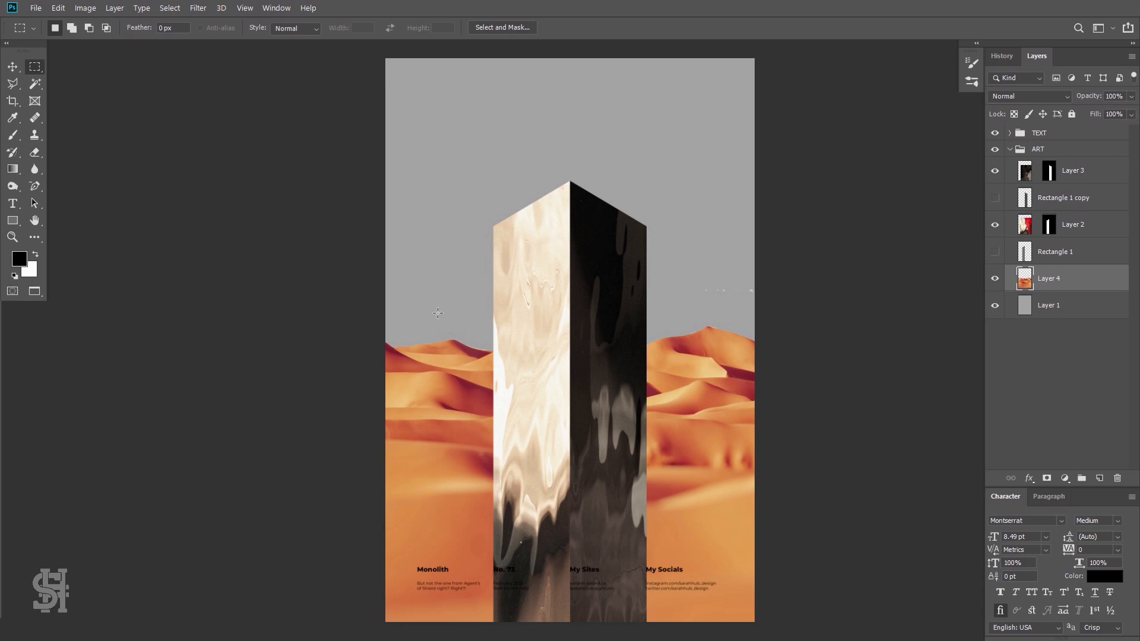
# - Restore the beige sky and delete it again with a Magic Wand selection at tolerance 45, leaving nothing selected
pyautogui.press('z')
pyautogui.moveTo(463, 353); pyautogui.dragTo(586, 404)
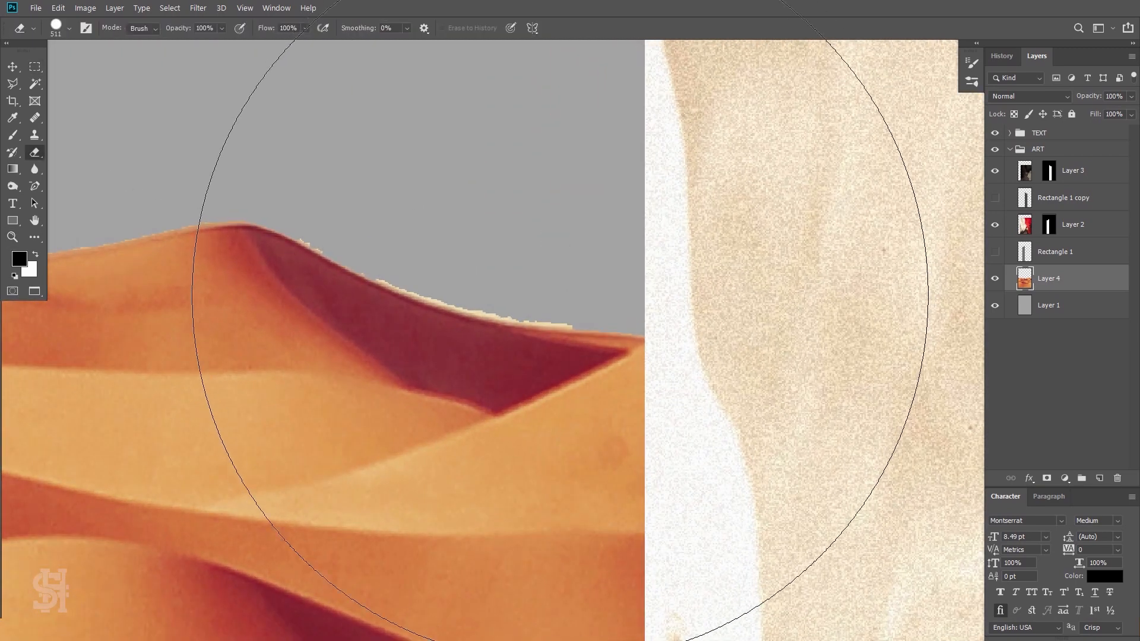
pyautogui.press('w')
pyautogui.click(344, 227)
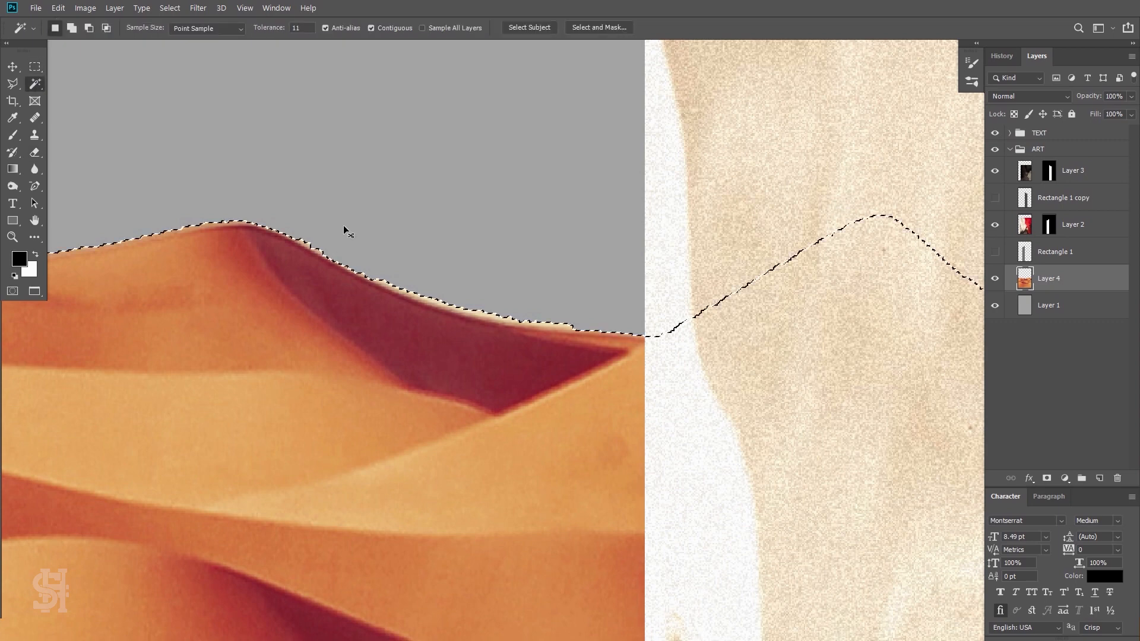
pyautogui.press('Delete')
pyautogui.write('45')
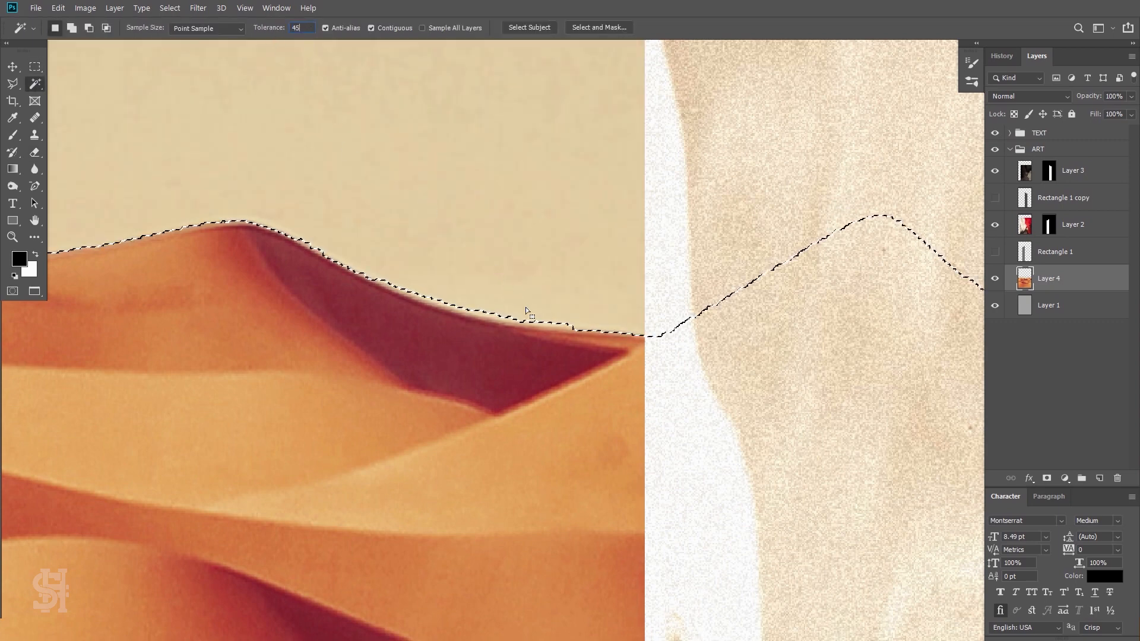
pyautogui.hotkey('ctrl', 'd')
pyautogui.click(507, 291)
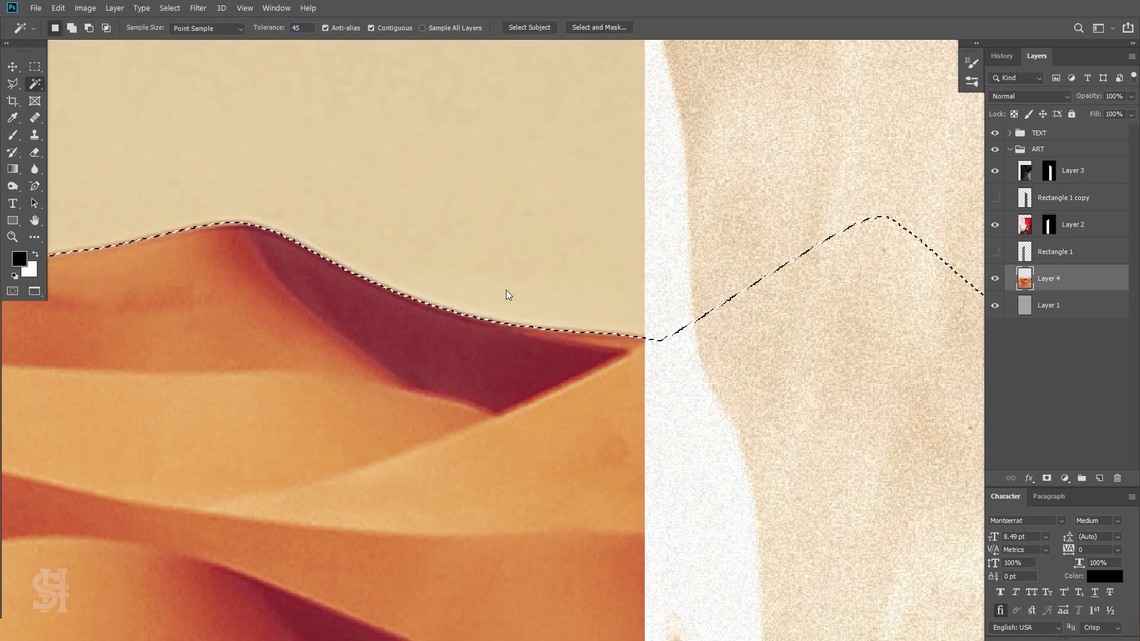
pyautogui.hotkey('ctrl', '0')
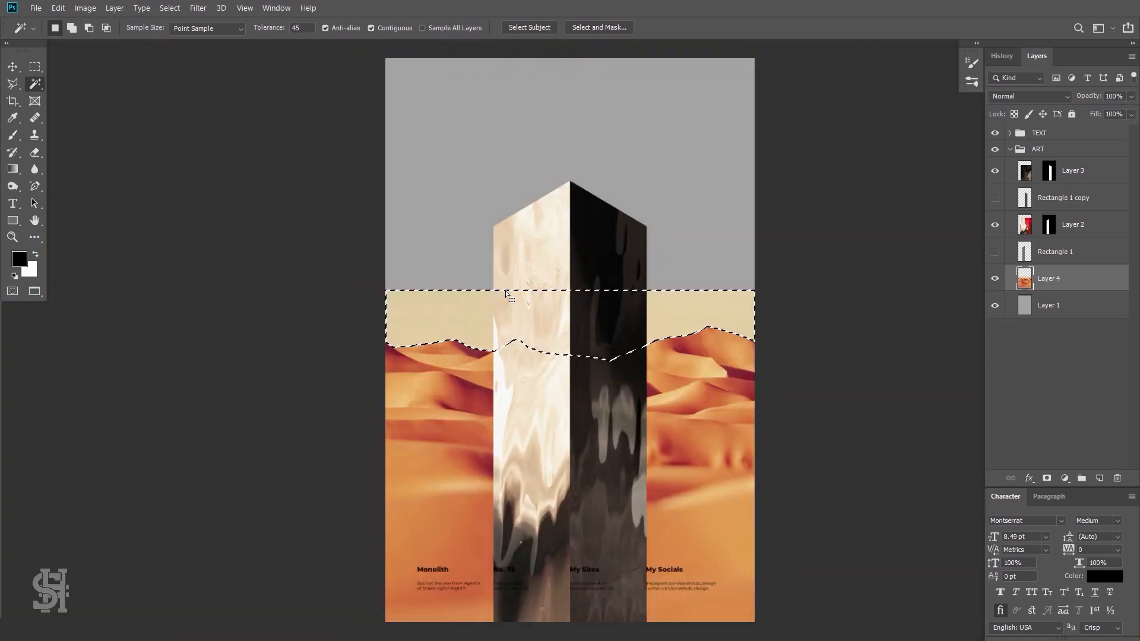
pyautogui.press('Delete')
pyautogui.press('m')
pyautogui.hotkey('ctrl', 'd')
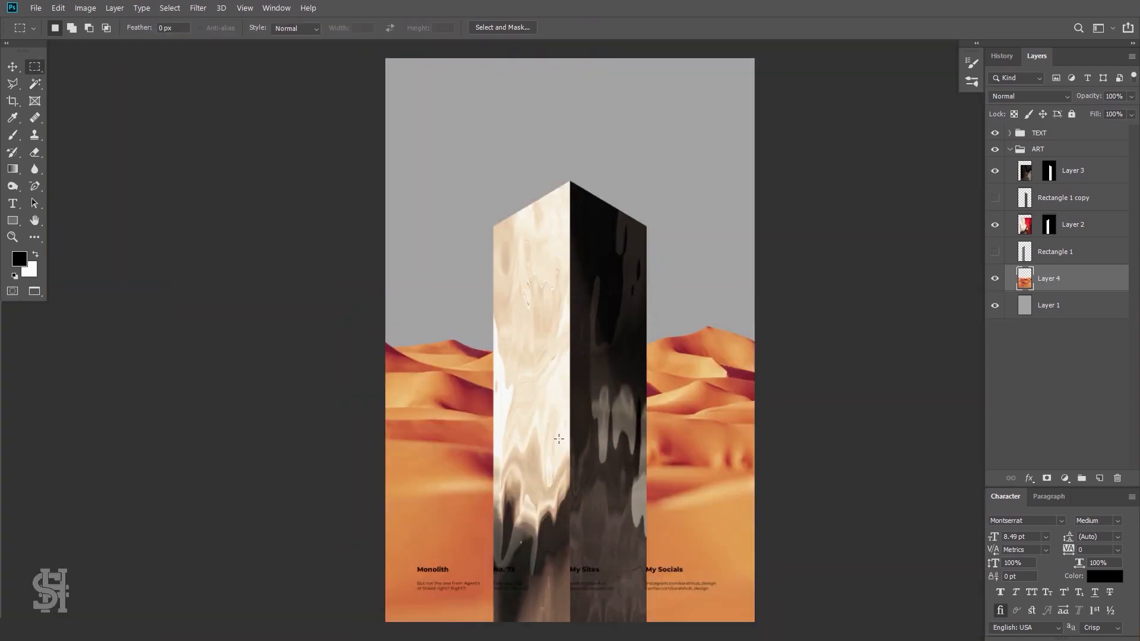
pyautogui.press('z')
pyautogui.moveTo(486, 353); pyautogui.dragTo(601, 381)
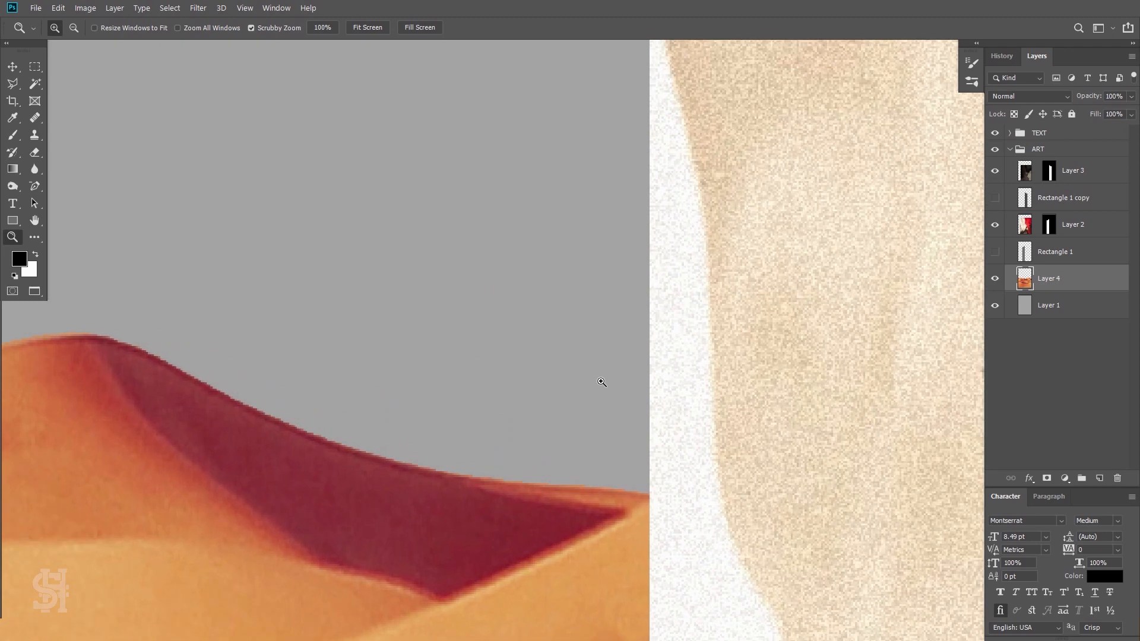
pyautogui.hotkey('ctrl', '0')
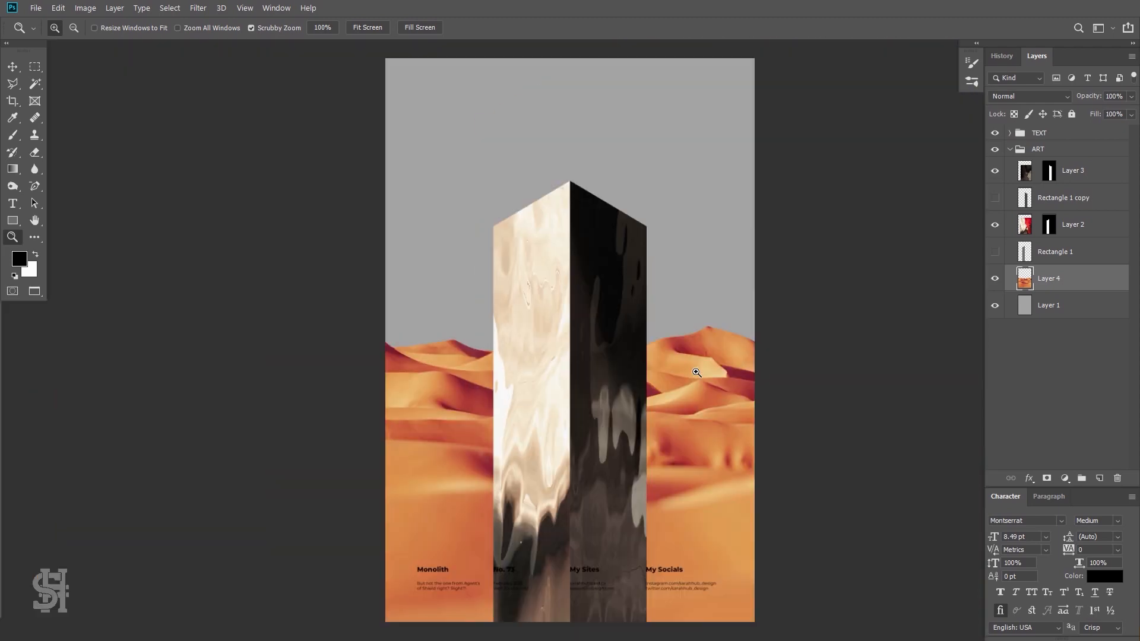
# - Open the Camera Raw filter on the dunes and set Texture +19, Clarity +18, Blacks -28, Saturation -13 and Vibrance -9
pyautogui.click(35, 67)
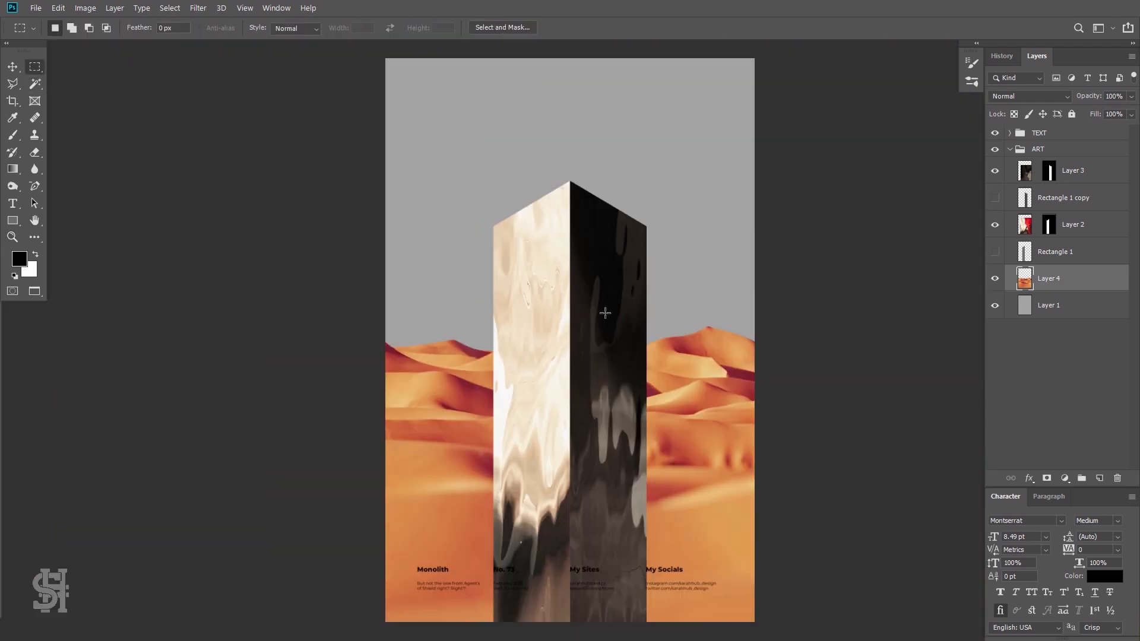
pyautogui.click(199, 7)
pyautogui.click(245, 82)
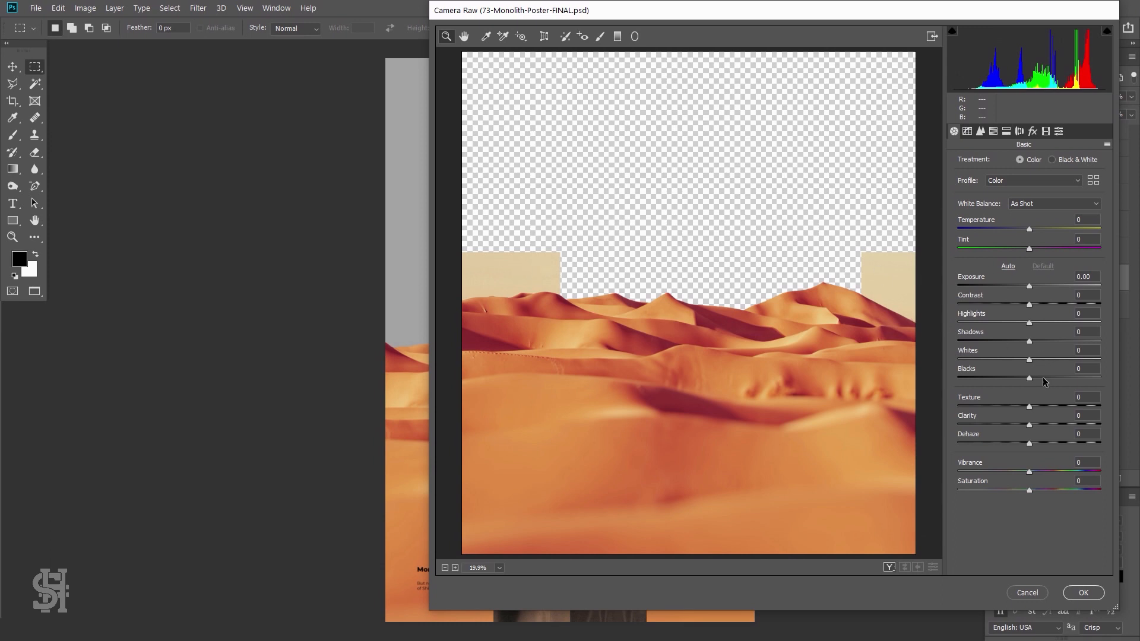
pyautogui.moveTo(1028, 406)
pyautogui.mouseDown()
pyautogui.moveTo(1042, 406)
pyautogui.moveTo(1041, 424)
pyautogui.mouseUp()
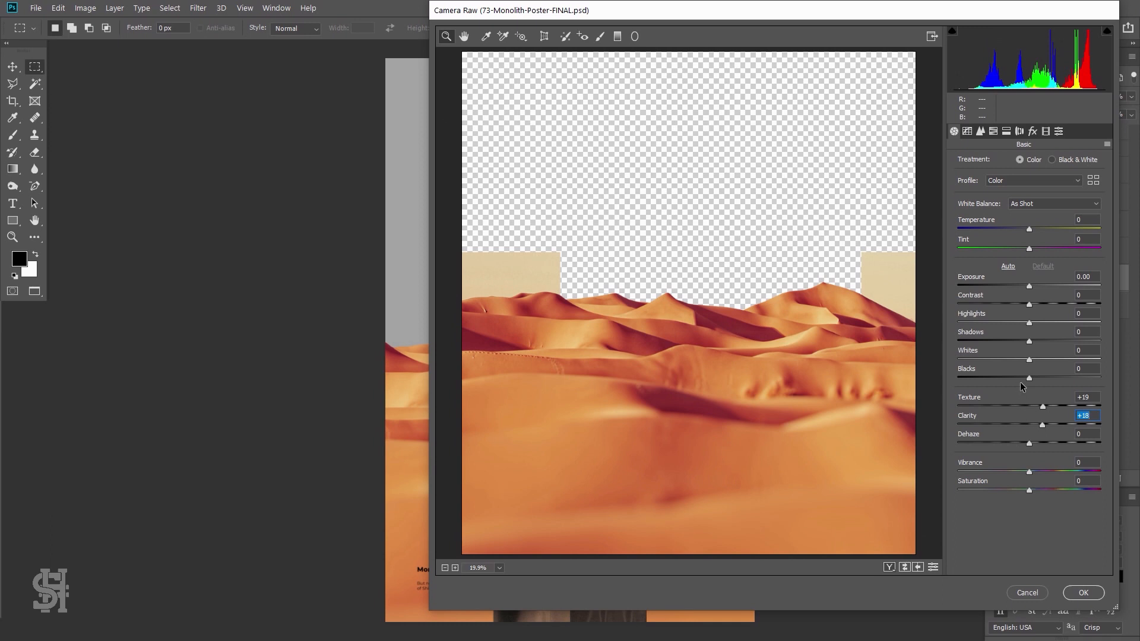
pyautogui.moveTo(1024, 378); pyautogui.dragTo(1009, 378)
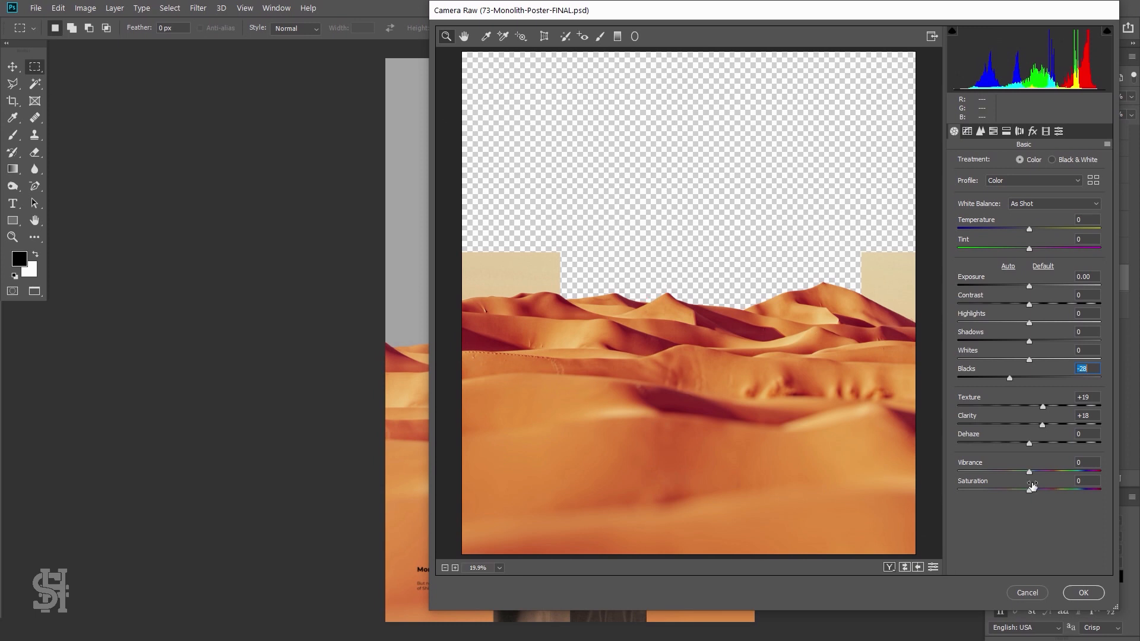
pyautogui.moveTo(1042, 487); pyautogui.dragTo(1020, 493)
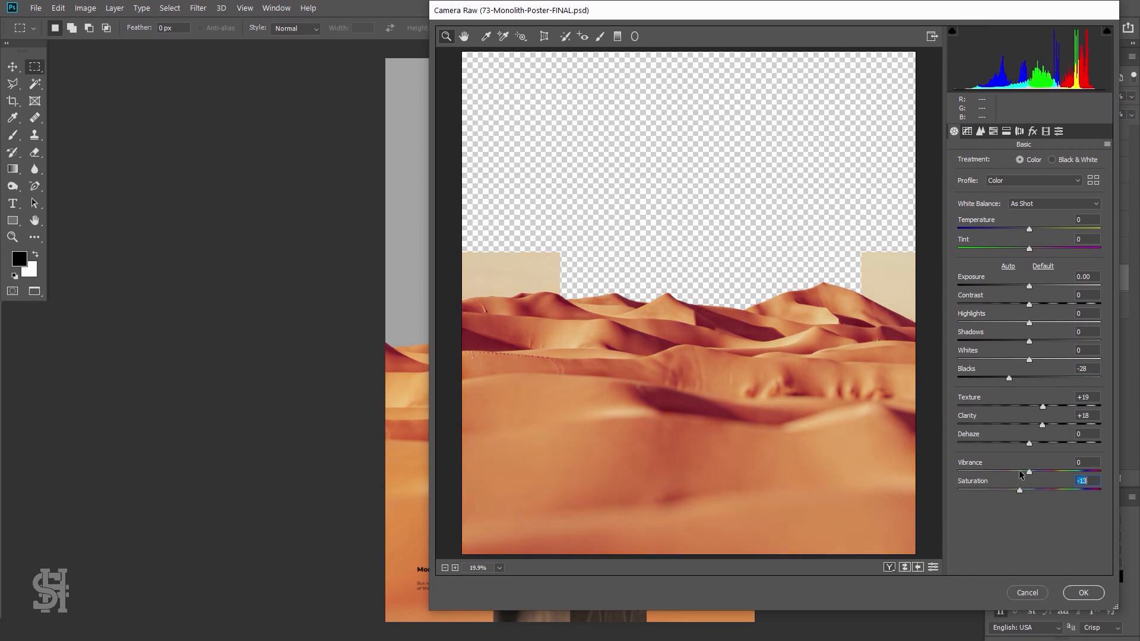
pyautogui.click(1021, 471)
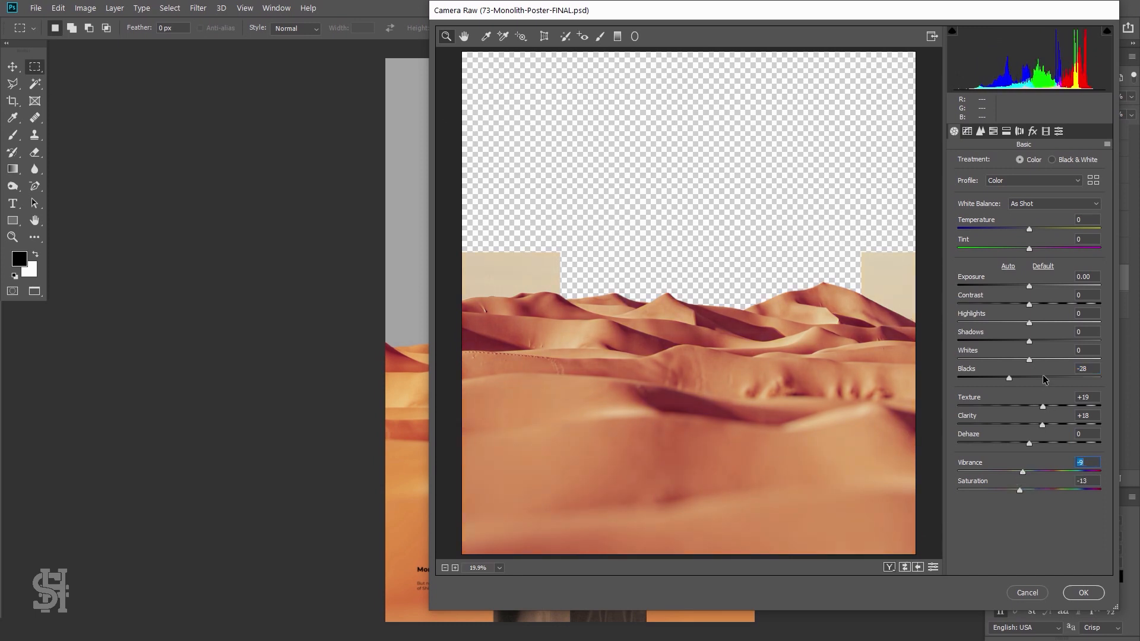
# - Try a darker exposure, return it to 0, and set Contrast to +22, Shadows to -38 and Whites to +19
pyautogui.moveTo(1026, 284); pyautogui.dragTo(1016, 284)
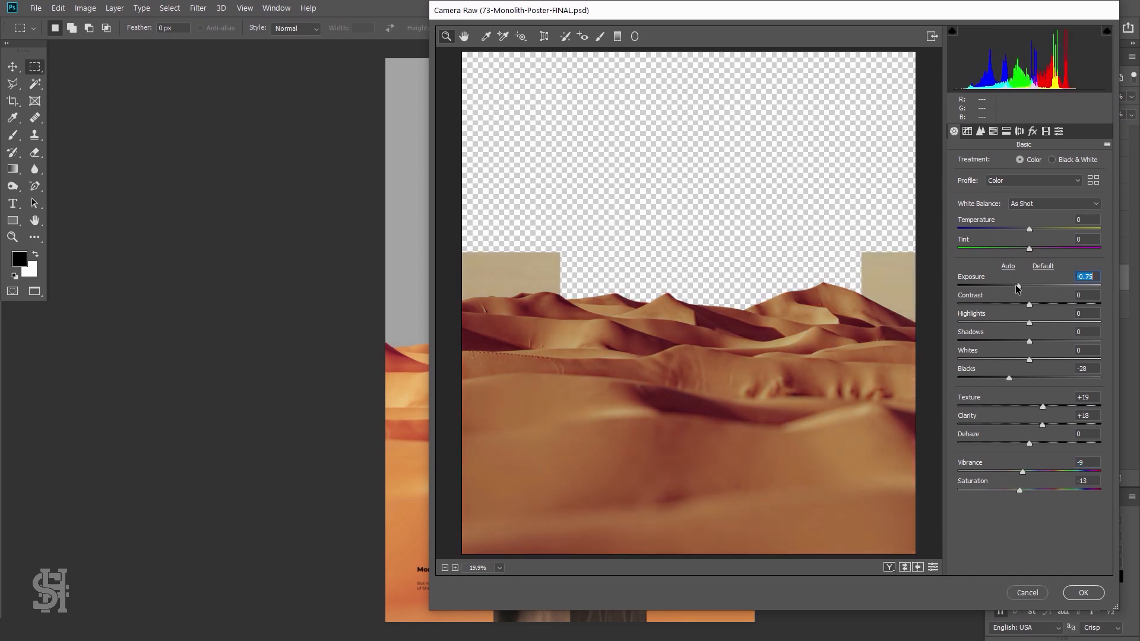
pyautogui.doubleClick(1016, 285)
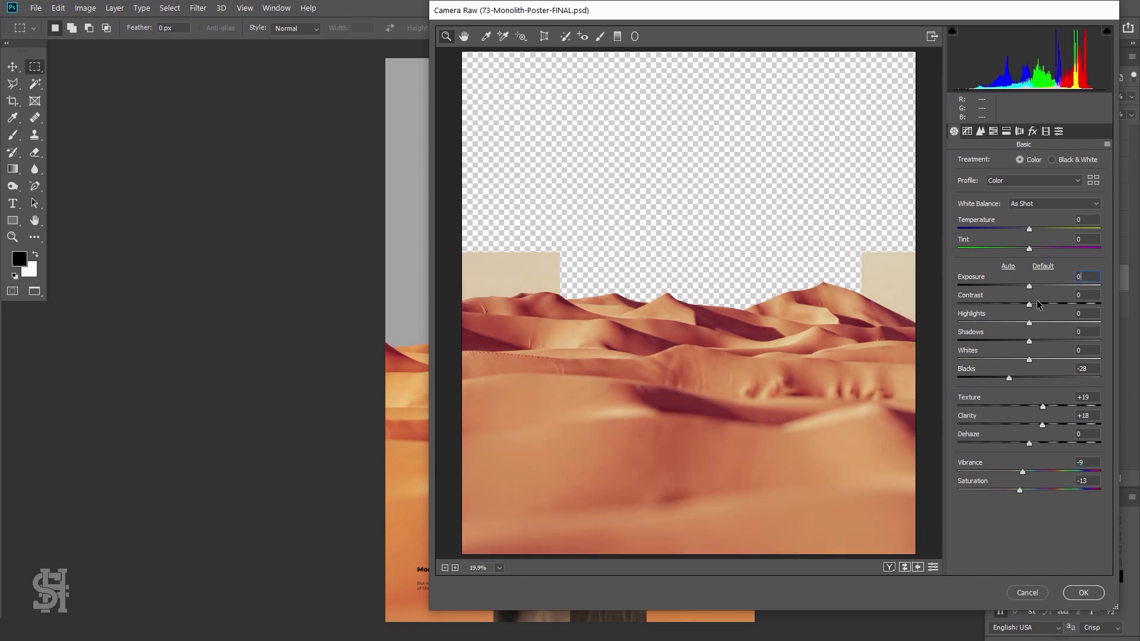
pyautogui.click(1037, 303)
pyautogui.moveTo(1037, 304); pyautogui.dragTo(1002, 341)
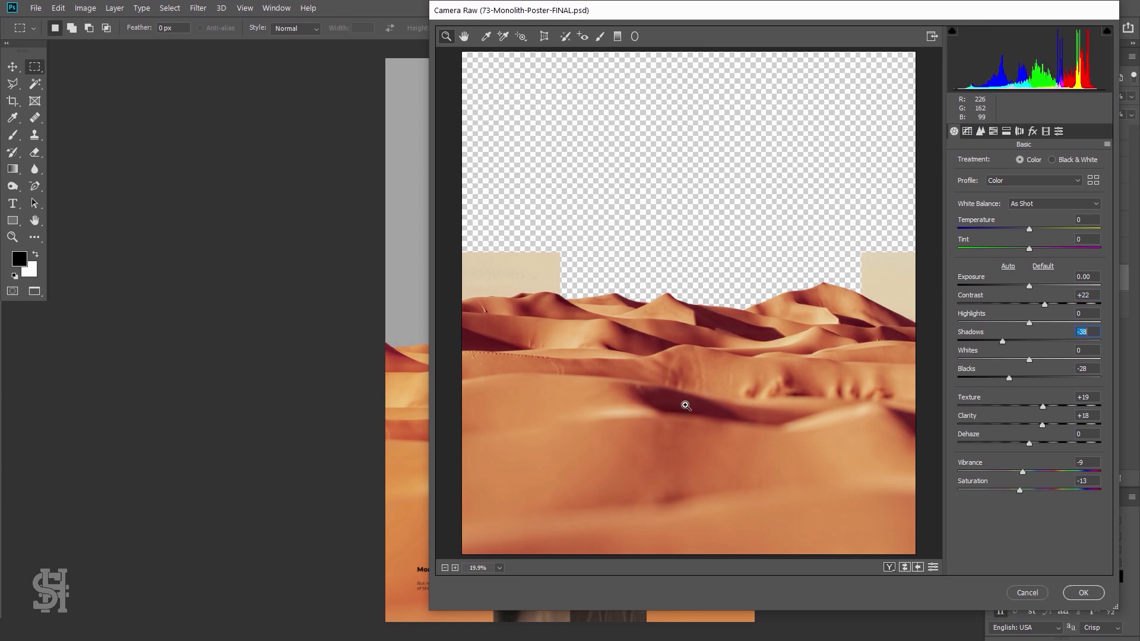
pyautogui.moveTo(1030, 359); pyautogui.dragTo(1045, 358)
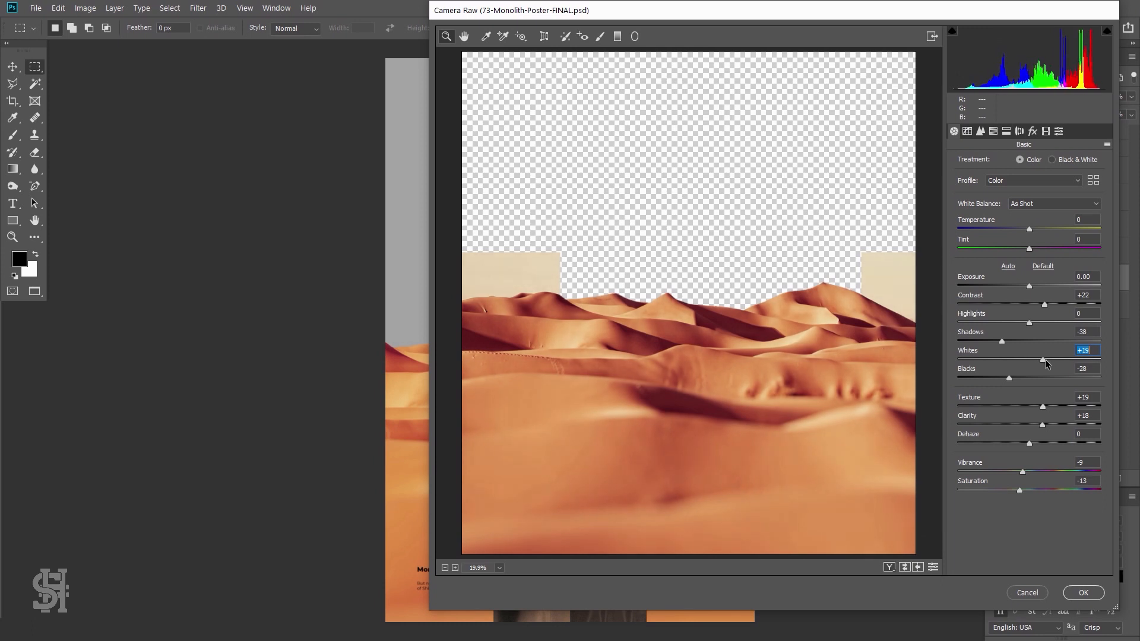
# - Try a tint of -11 on the dunes and reset it to 0
pyautogui.moveTo(1029, 229)
pyautogui.mouseDown()
pyautogui.moveTo(1019, 230)
pyautogui.moveTo(1021, 250)
pyautogui.mouseUp()
pyautogui.doubleClick(1019, 230)
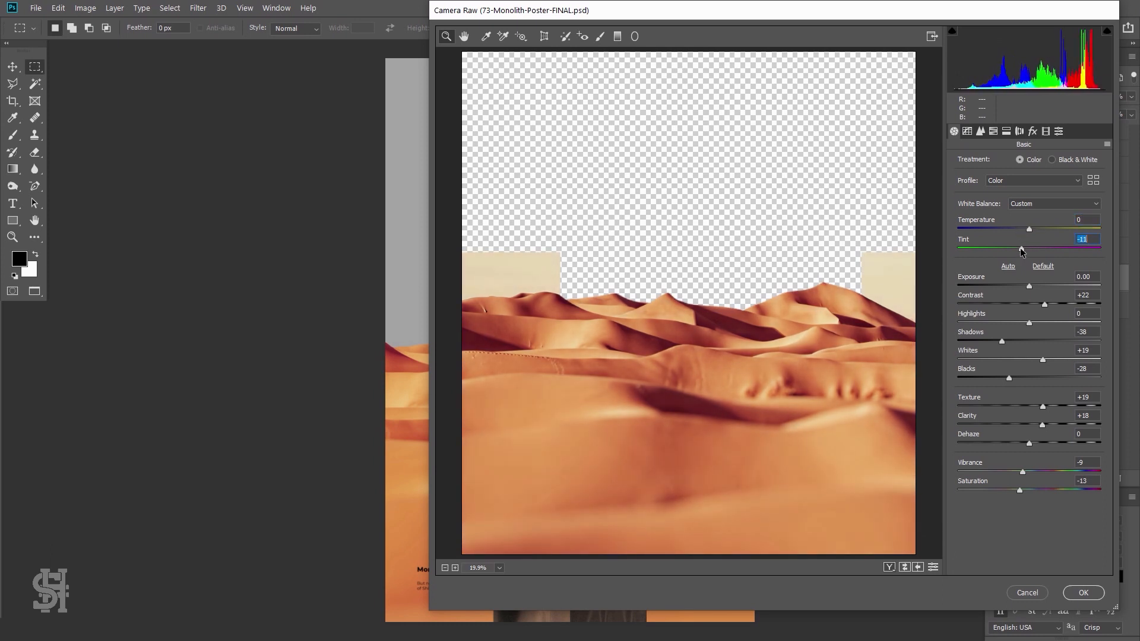
pyautogui.write('0')
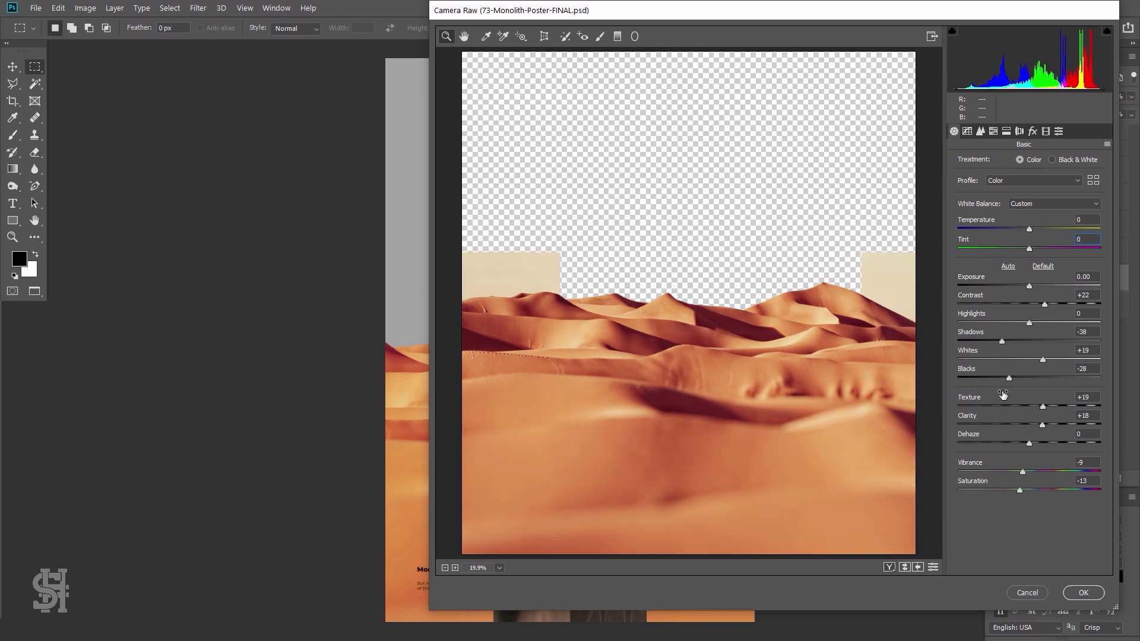
# - Set Blacks to -30 and Saturation to -21, and apply the Camera Raw adjustments to the dunes
pyautogui.moveTo(1005, 381); pyautogui.dragTo(1001, 376)
pyautogui.moveTo(1019, 490); pyautogui.dragTo(1014, 492)
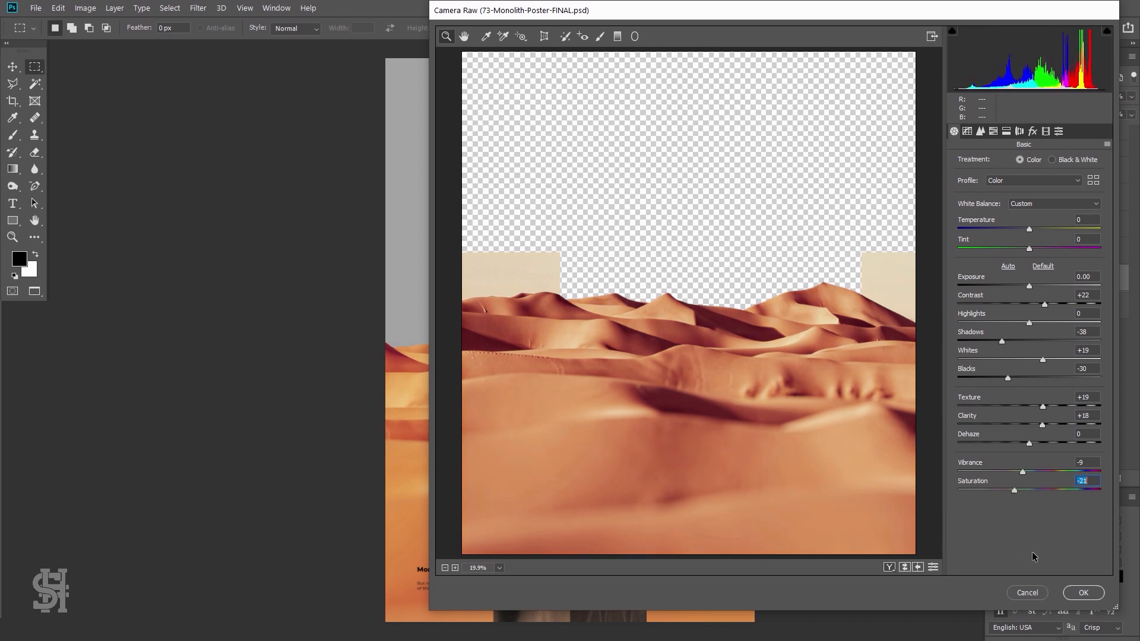
pyautogui.click(1084, 592)
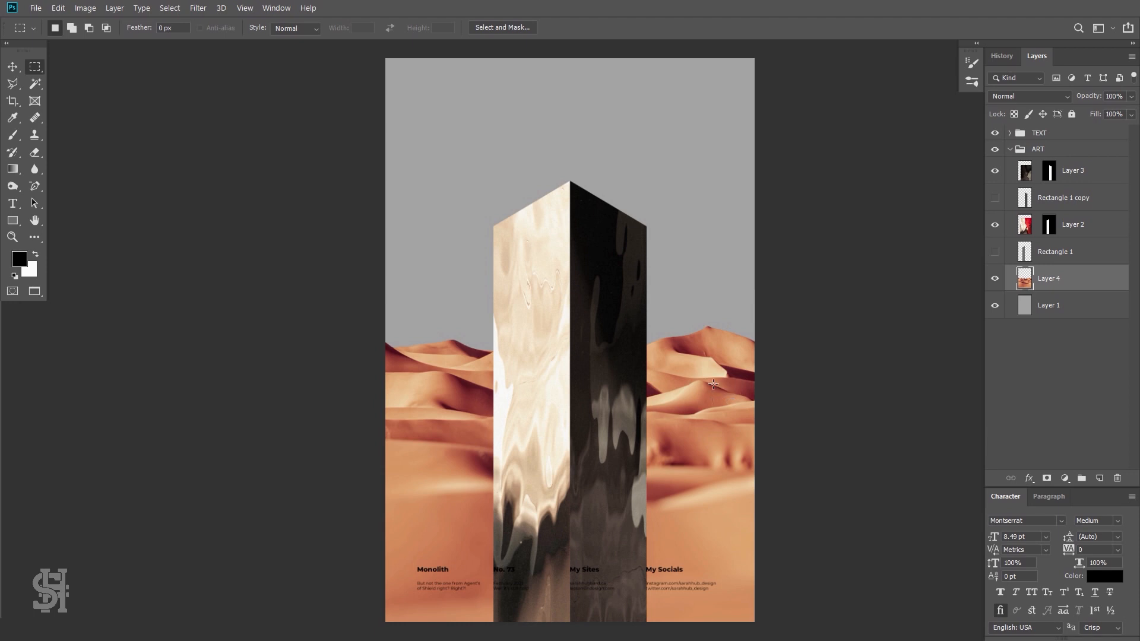
# - Draw a black 2108 px circle with the Ellipse tool on a new layer above the dunes, fitted between the margin guides behind the monolith
pyautogui.click(16, 222)
pyautogui.rightClick(18, 225)
pyautogui.click(62, 246)
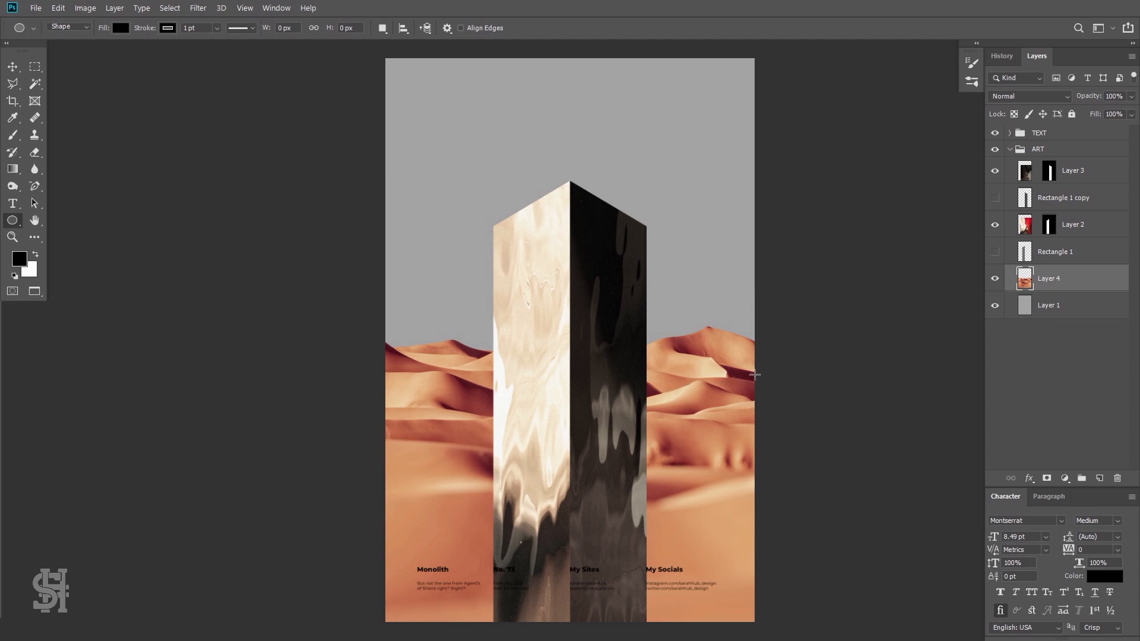
pyautogui.click(1098, 478)
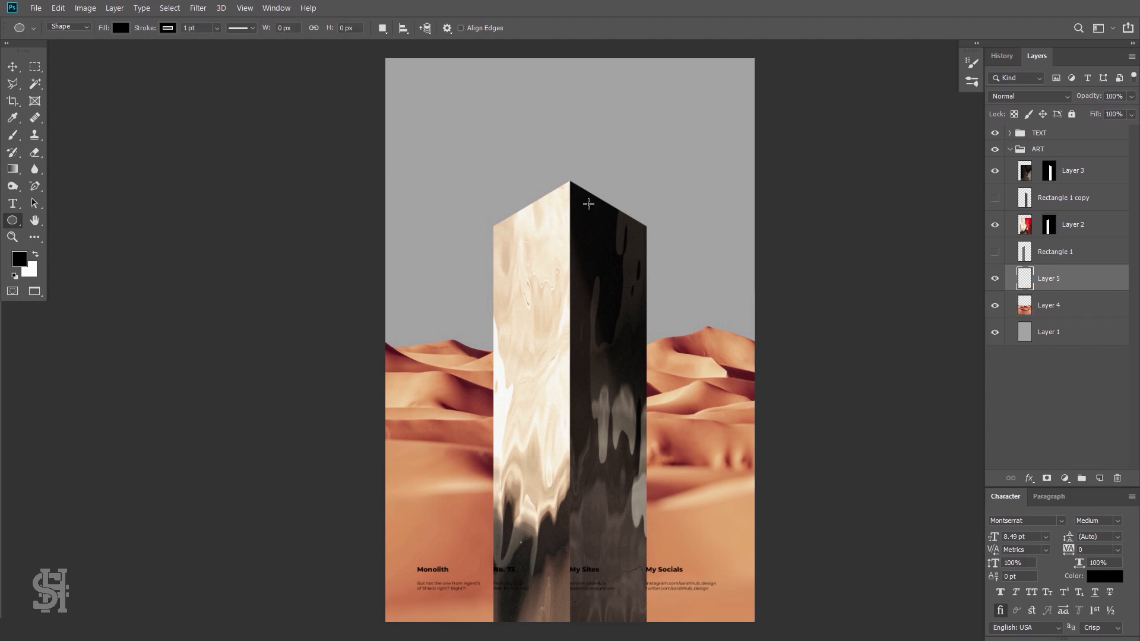
pyautogui.hotkey('ctrl', ';')
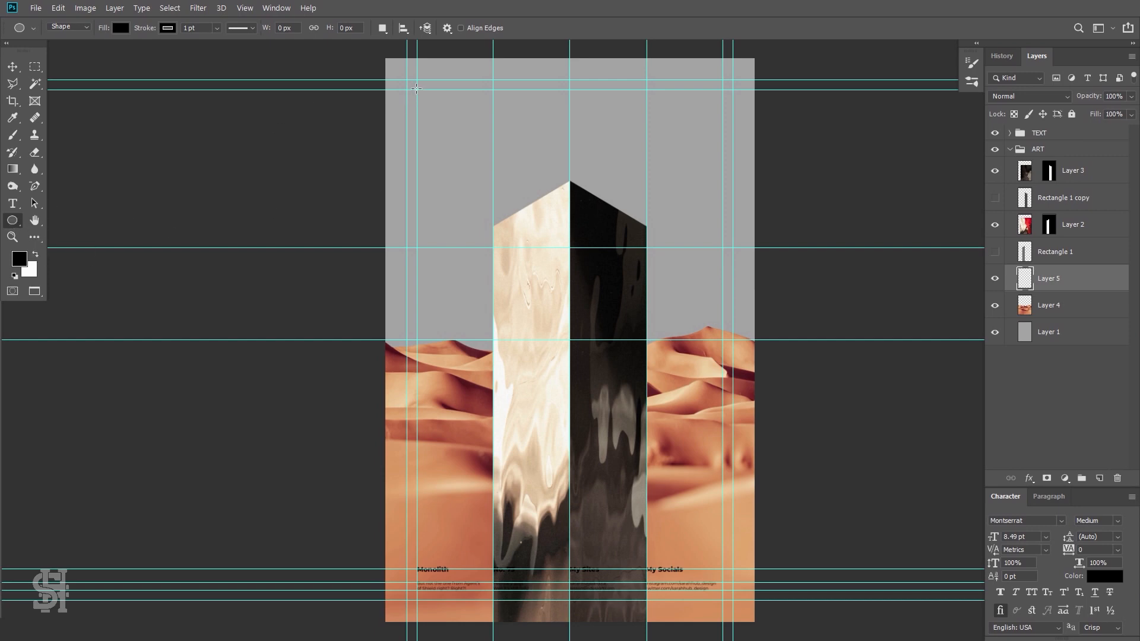
pyautogui.moveTo(416, 89); pyautogui.dragTo(720, 491)
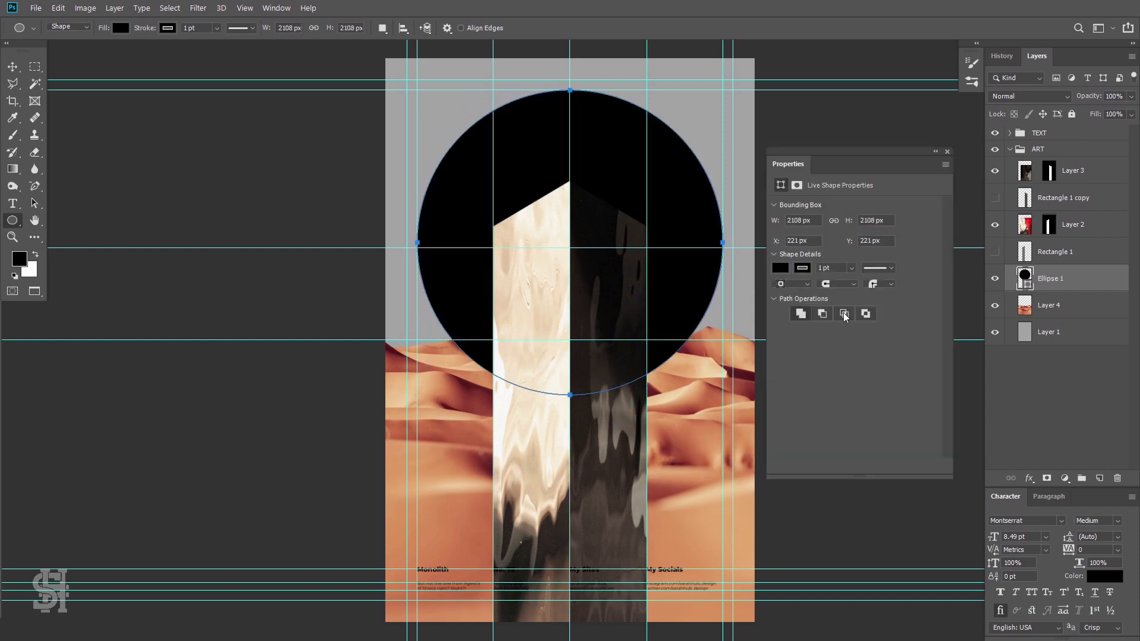
# - Remove the circle's stroke and change its fill to bright cyan
pyautogui.click(804, 269)
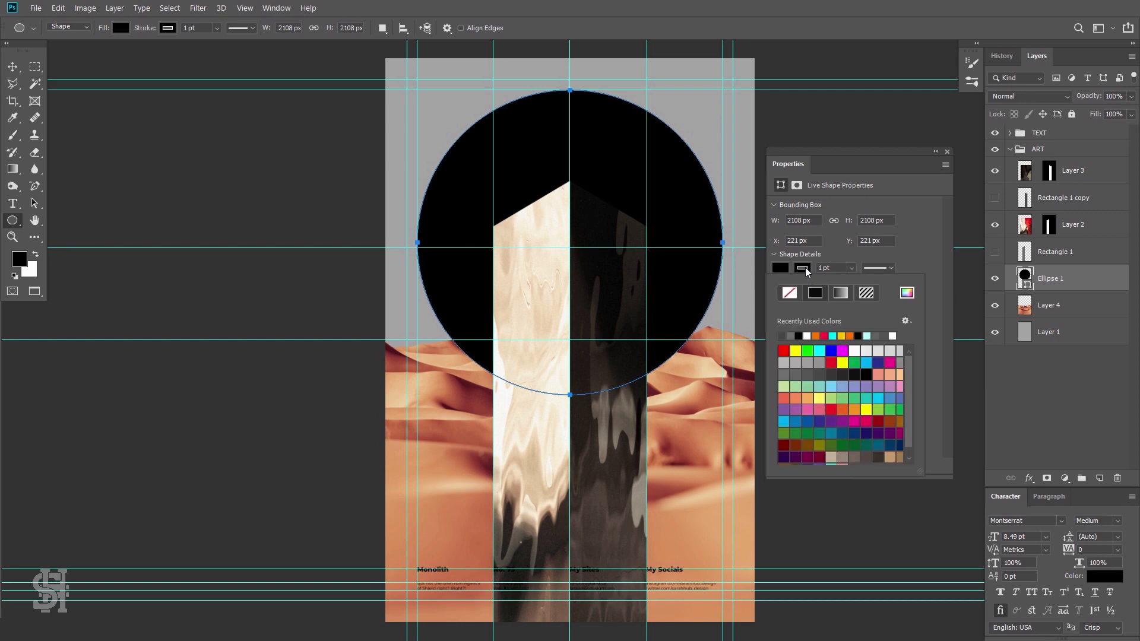
pyautogui.click(789, 292)
pyautogui.click(832, 336)
pyautogui.click(865, 351)
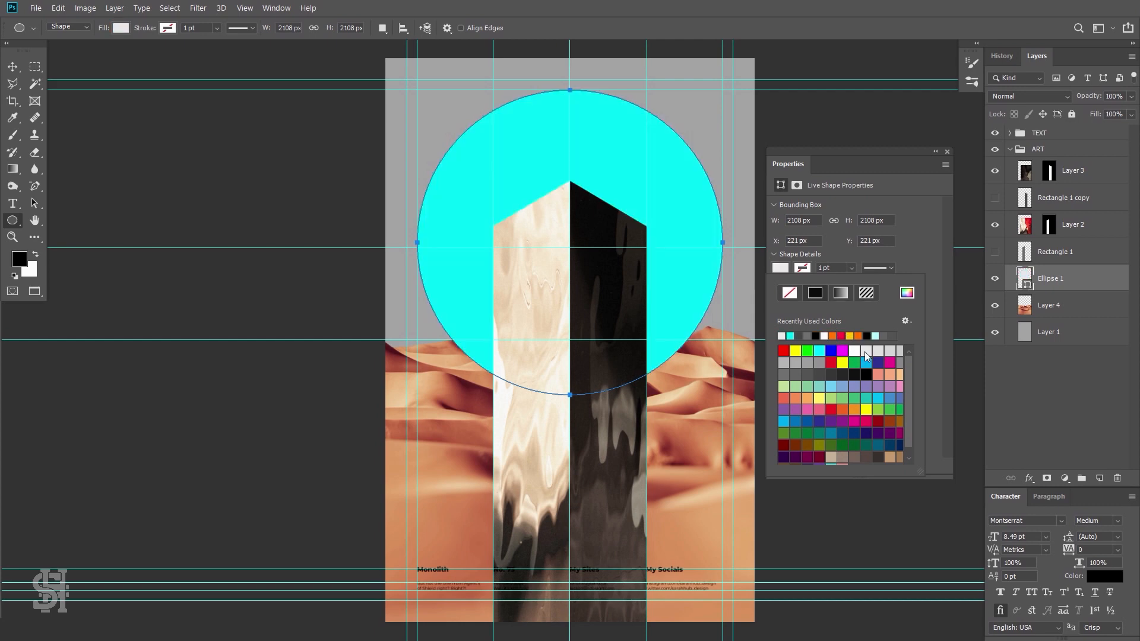
pyautogui.click(790, 336)
pyautogui.click(949, 153)
# - With the guides hidden, move the circle slightly down the poster and place its layer beneath the dunes layer
pyautogui.click(12, 67)
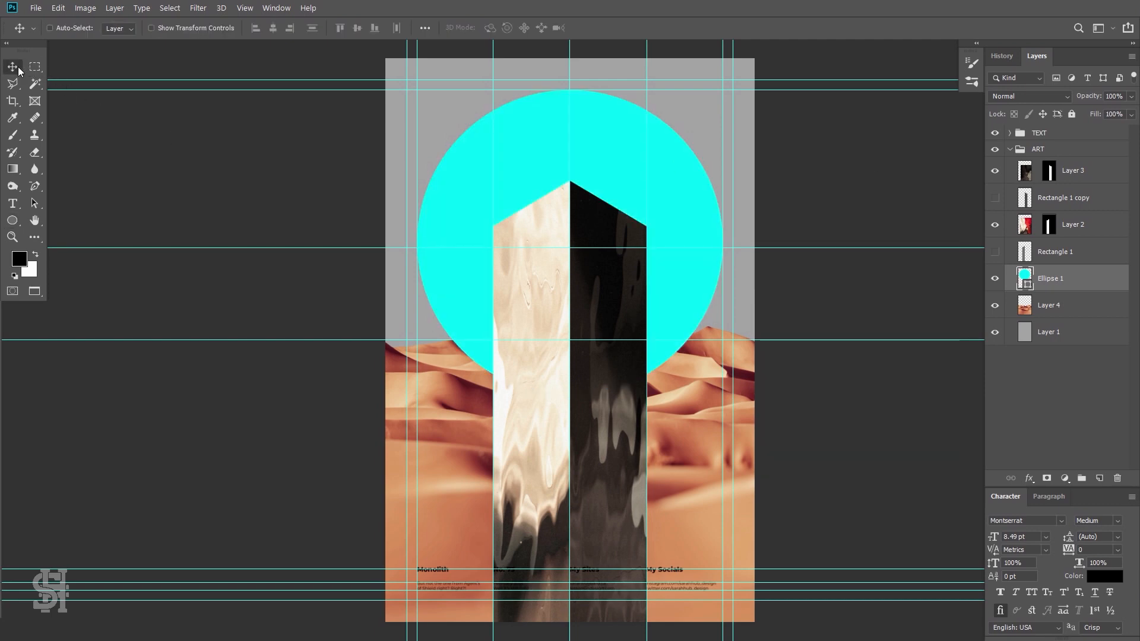
pyautogui.hotkey('ctrl', ';')
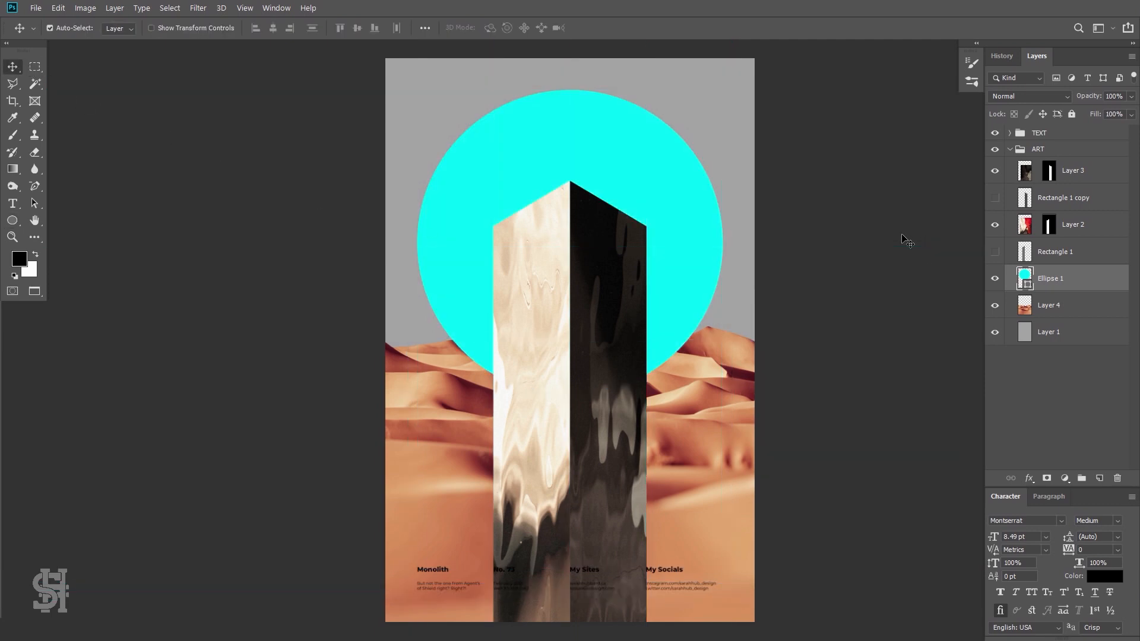
pyautogui.moveTo(694, 224); pyautogui.dragTo(692, 247)
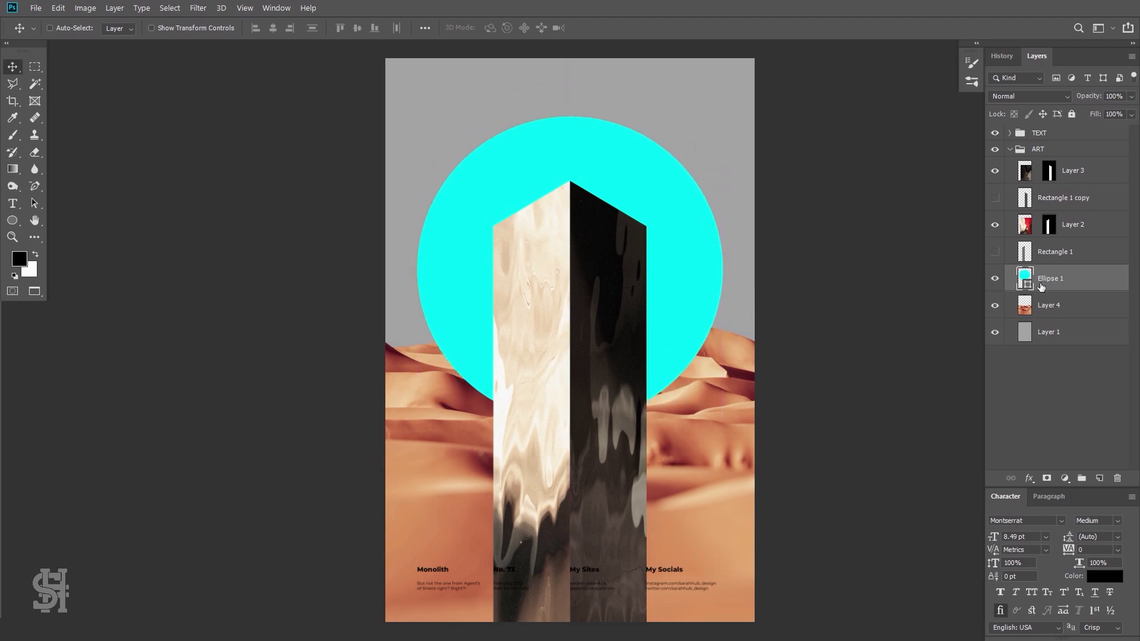
pyautogui.moveTo(1055, 283); pyautogui.dragTo(1054, 319)
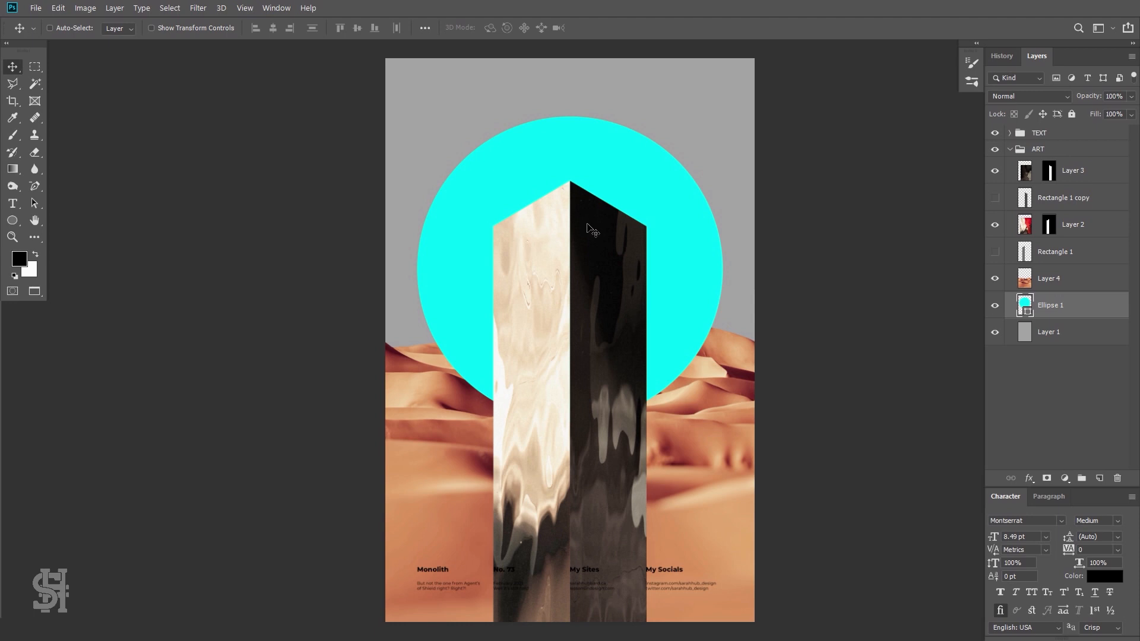
# - Rasterize the circle layer and set its Lightness to +50 with a Hue/Saturation adjustment
pyautogui.rightClick(1053, 308)
pyautogui.click(933, 265)
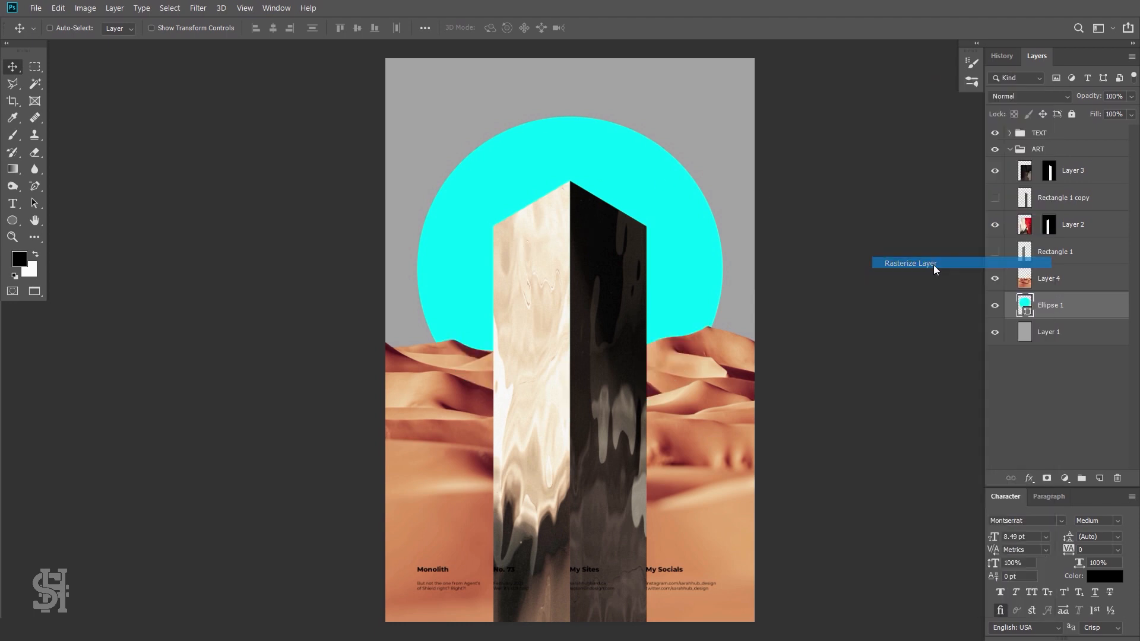
pyautogui.click(85, 8)
pyautogui.moveTo(113, 39)
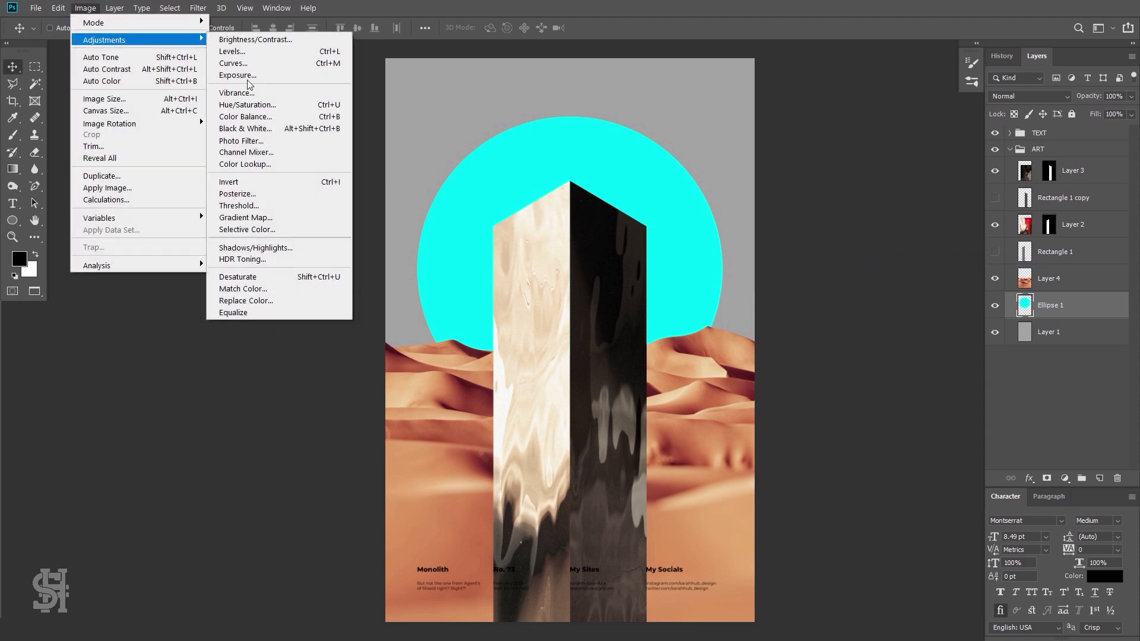
pyautogui.click(265, 103)
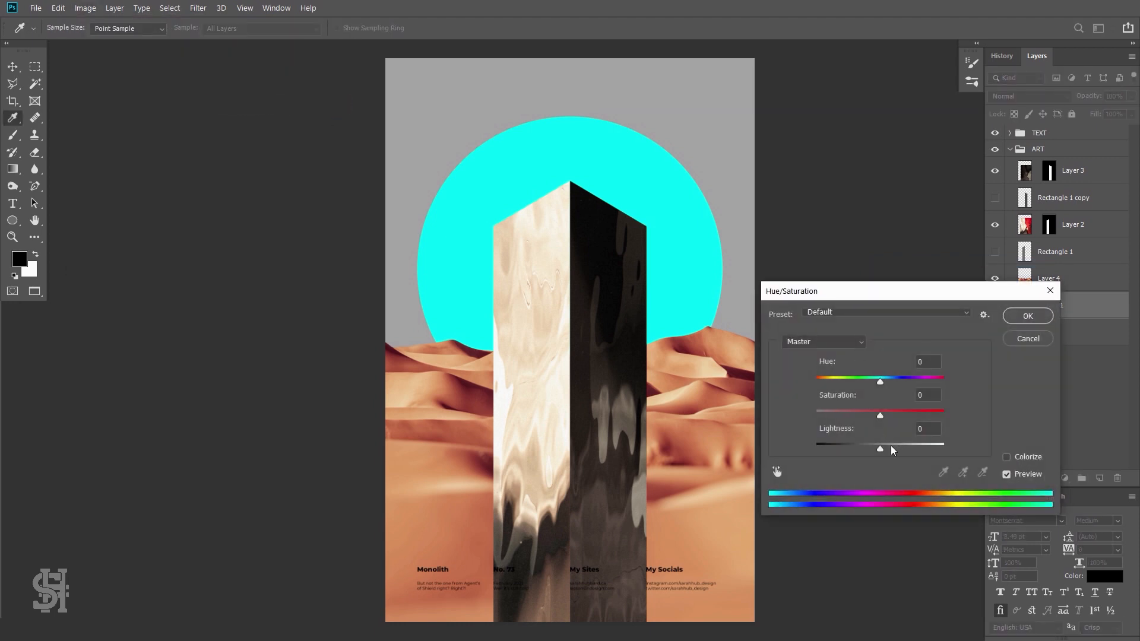
pyautogui.moveTo(890, 445)
pyautogui.mouseDown()
pyautogui.moveTo(928, 449)
pyautogui.moveTo(894, 448)
pyautogui.moveTo(912, 449)
pyautogui.mouseUp()
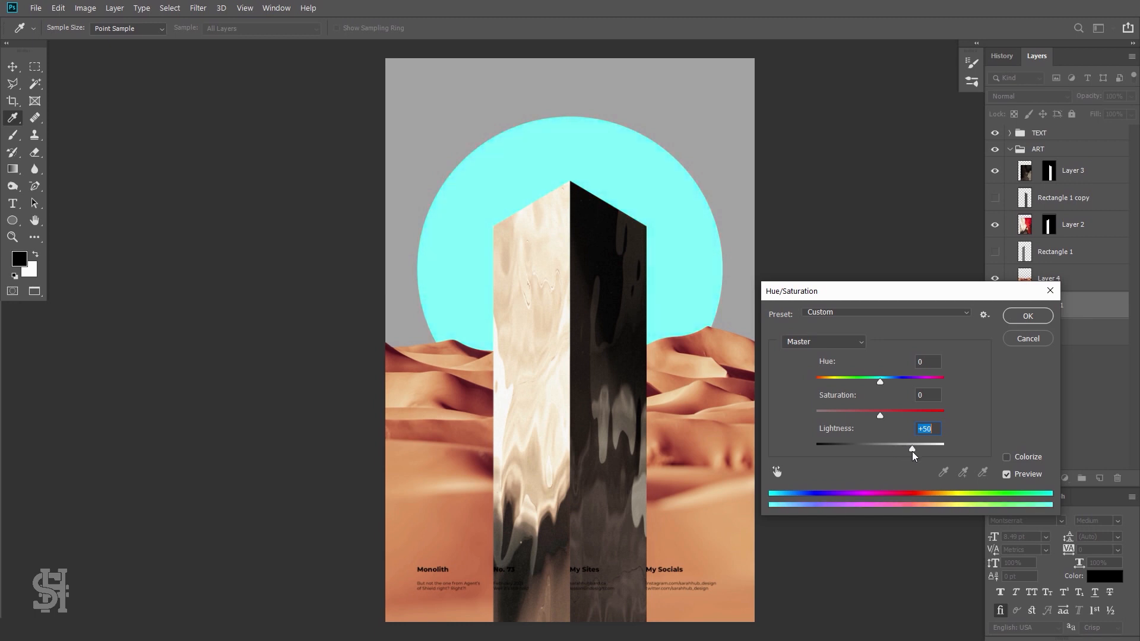
# - Try an orange Hue of -155 on the circle, settle on a Hue of -11, and apply the adjustment
pyautogui.moveTo(879, 381); pyautogui.dragTo(821, 385)
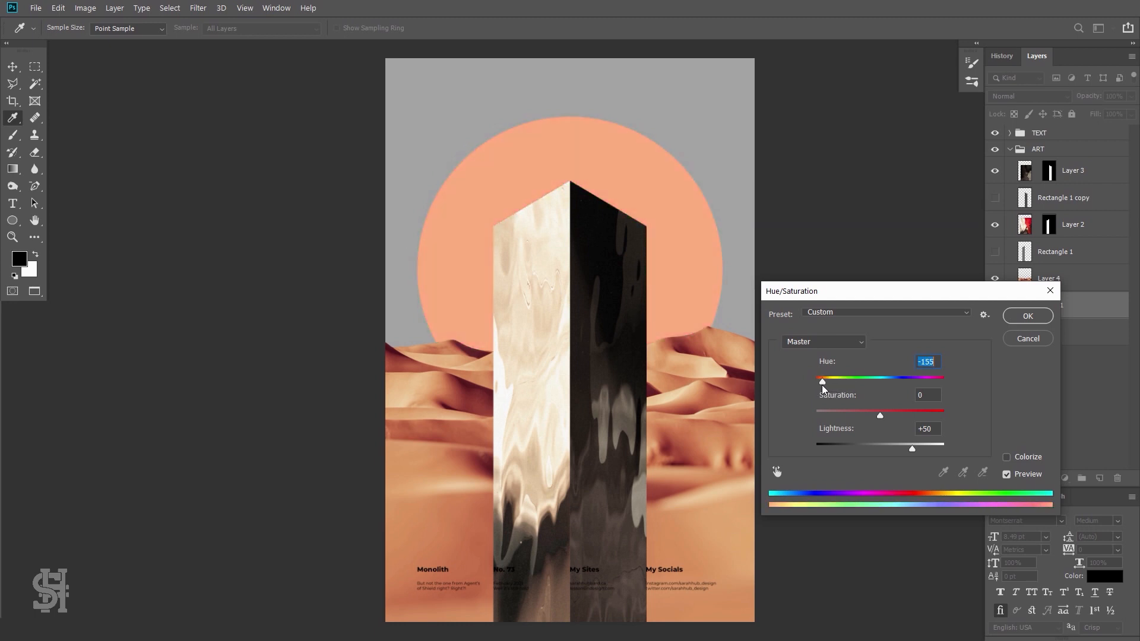
pyautogui.click(860, 384)
pyautogui.moveTo(859, 382); pyautogui.dragTo(867, 384)
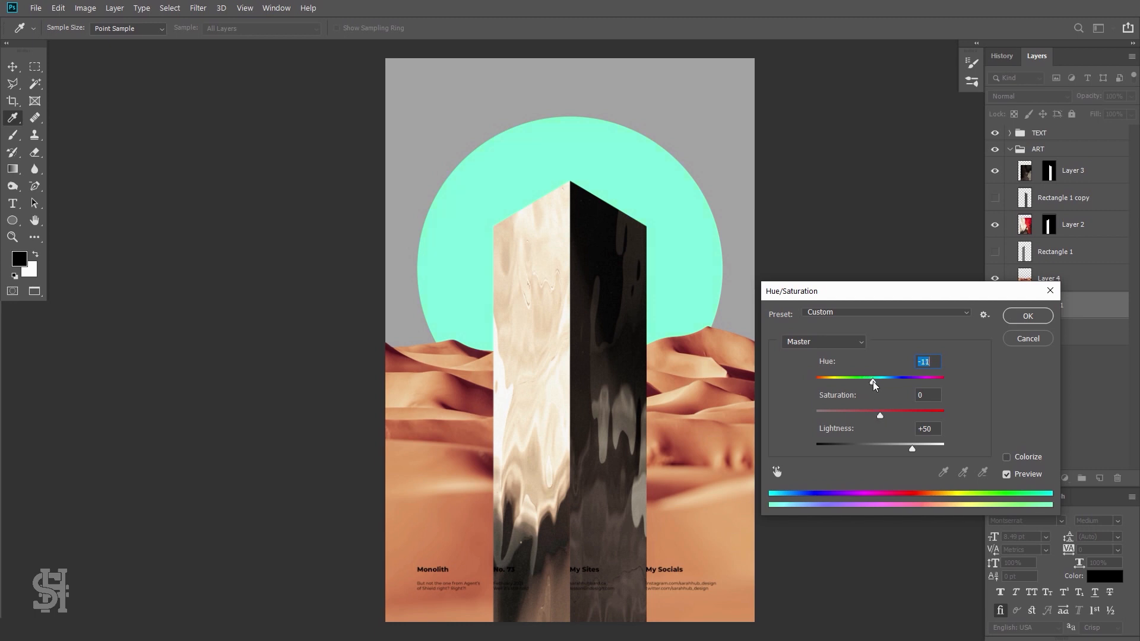
pyautogui.click(1030, 316)
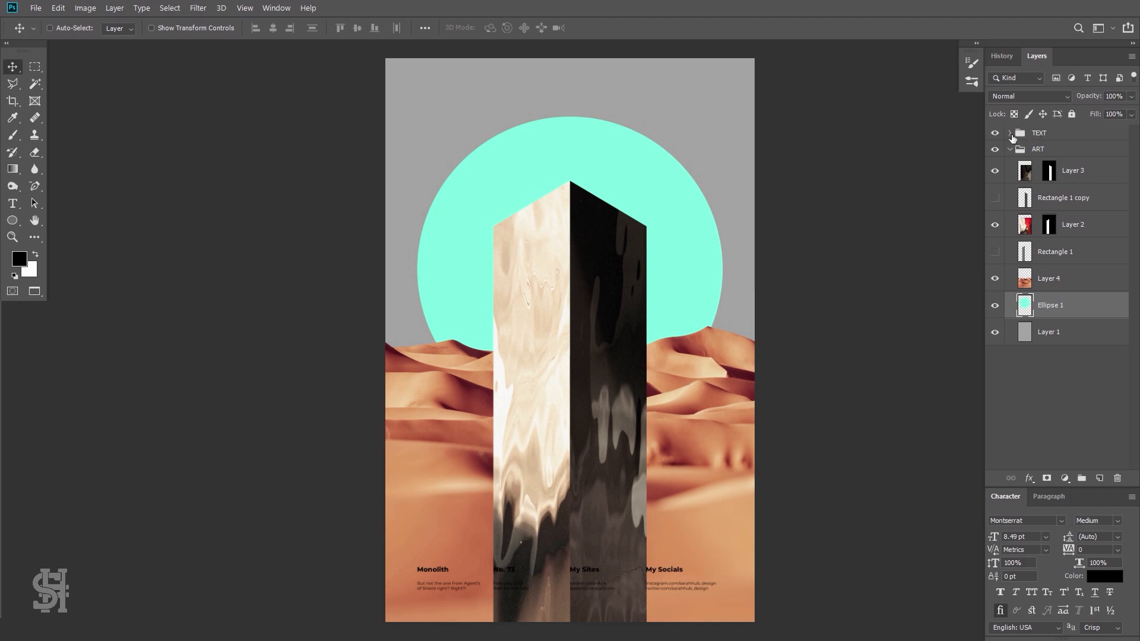
# - Add a white Color Overlay at 100% opacity to the TEXT group
pyautogui.click(1065, 140)
pyautogui.doubleClick(1065, 139)
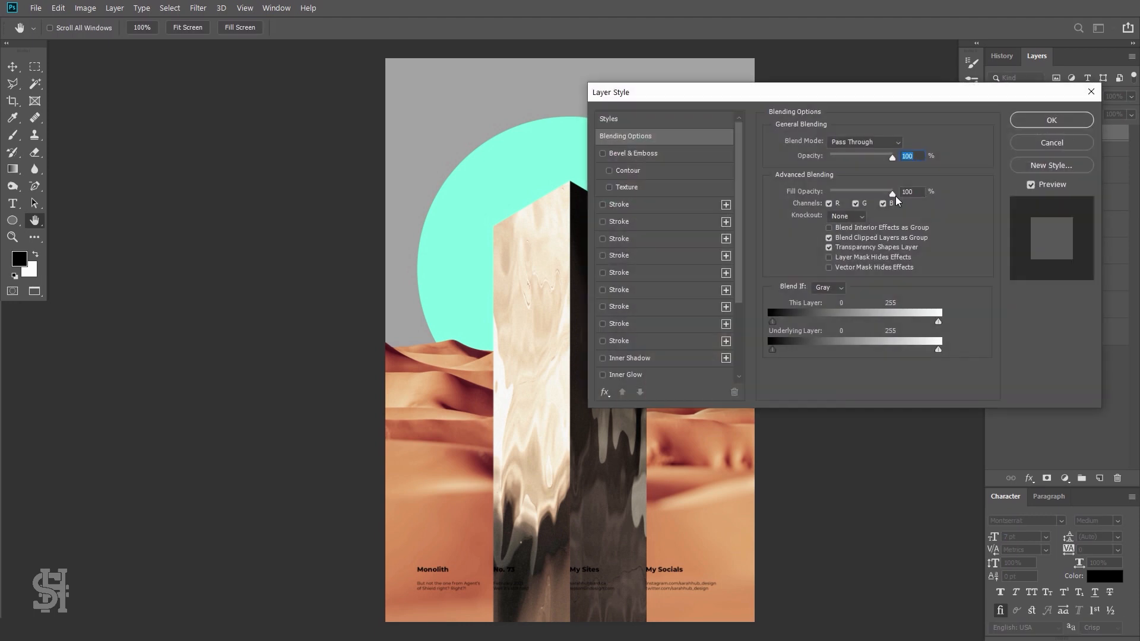
pyautogui.scroll(-3, 644, 322)
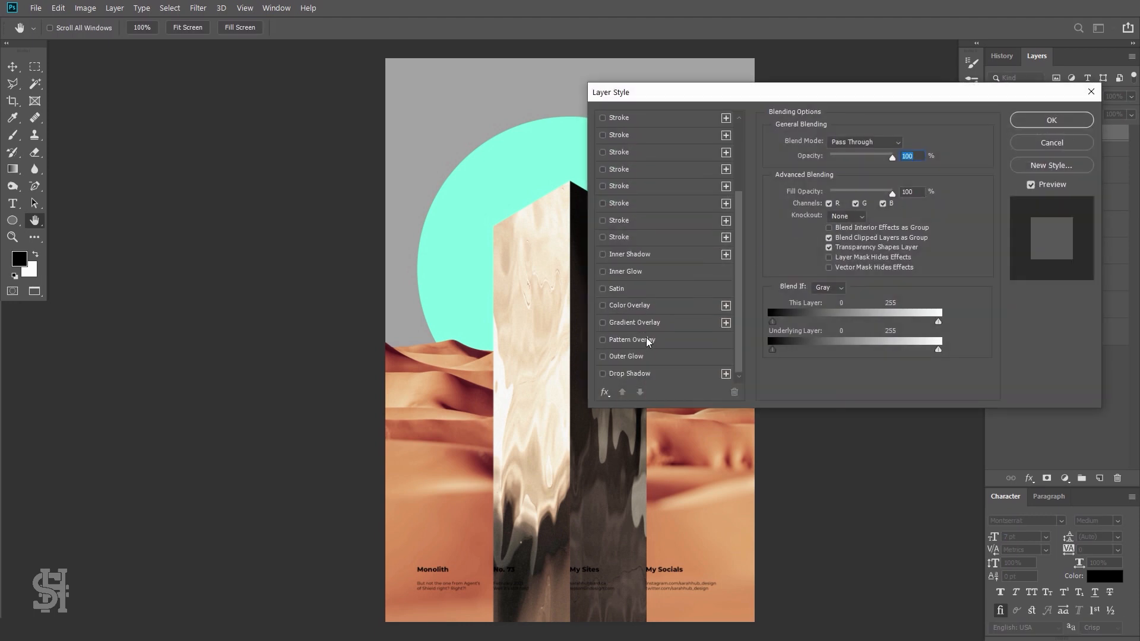
pyautogui.click(611, 305)
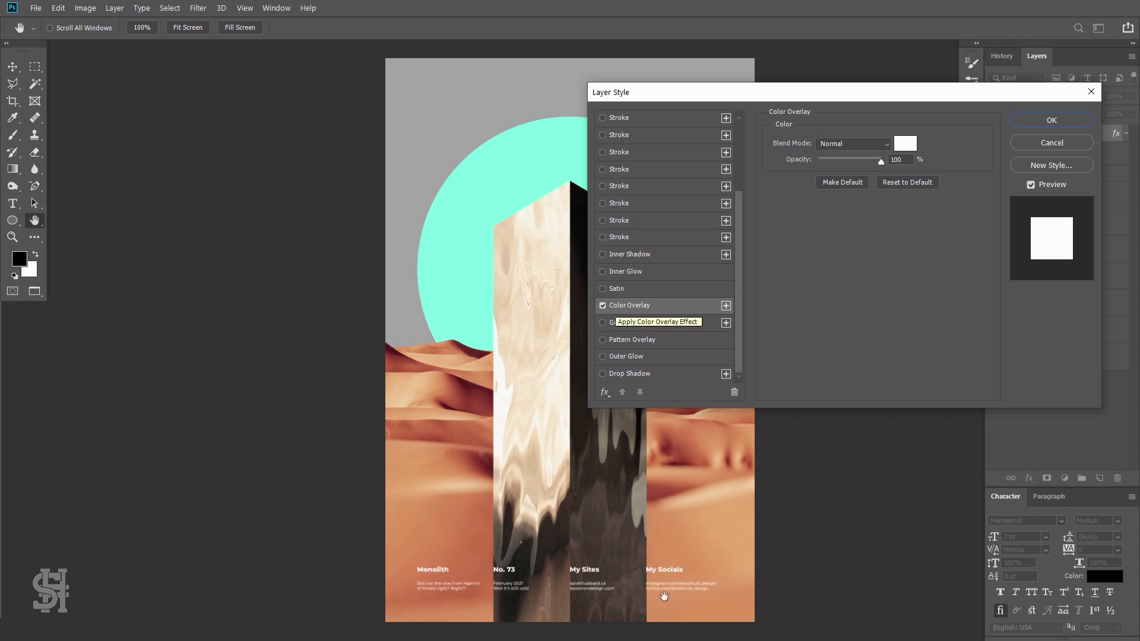
pyautogui.moveTo(896, 94); pyautogui.dragTo(764, 91)
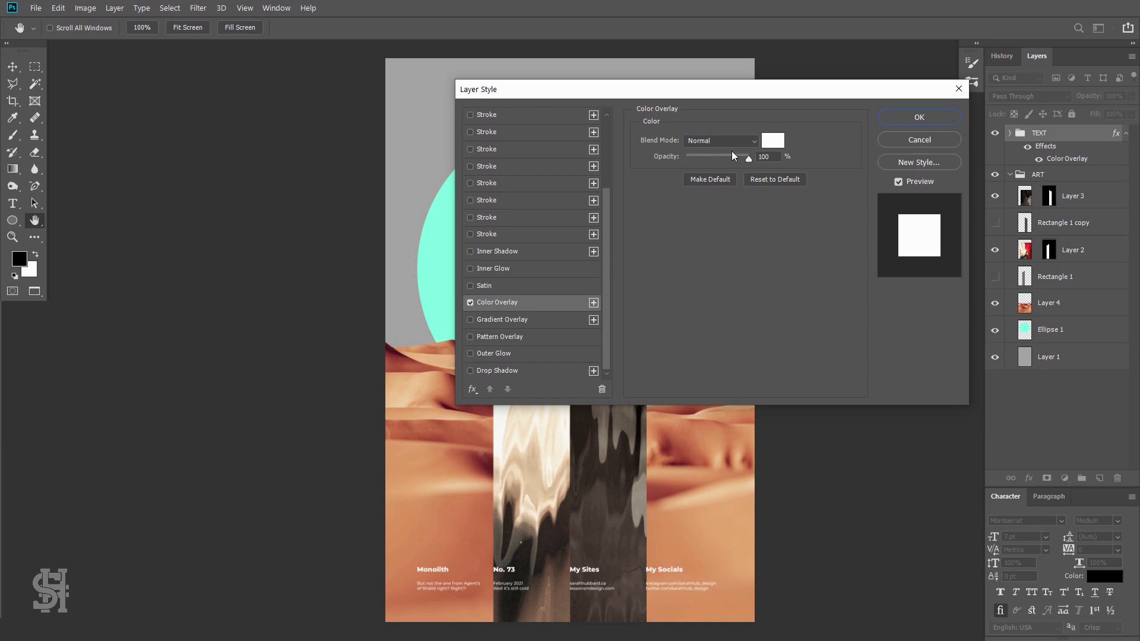
# - Try the circle's mint colour, 7fffe4, as the overlay colour for the text
pyautogui.click(764, 141)
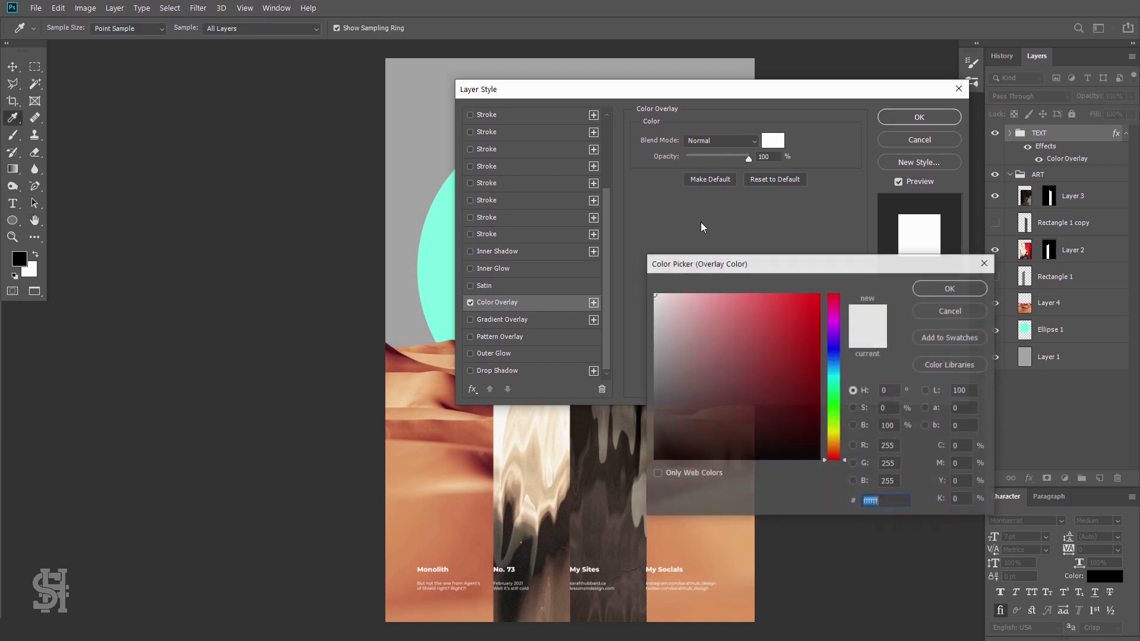
pyautogui.click(438, 263)
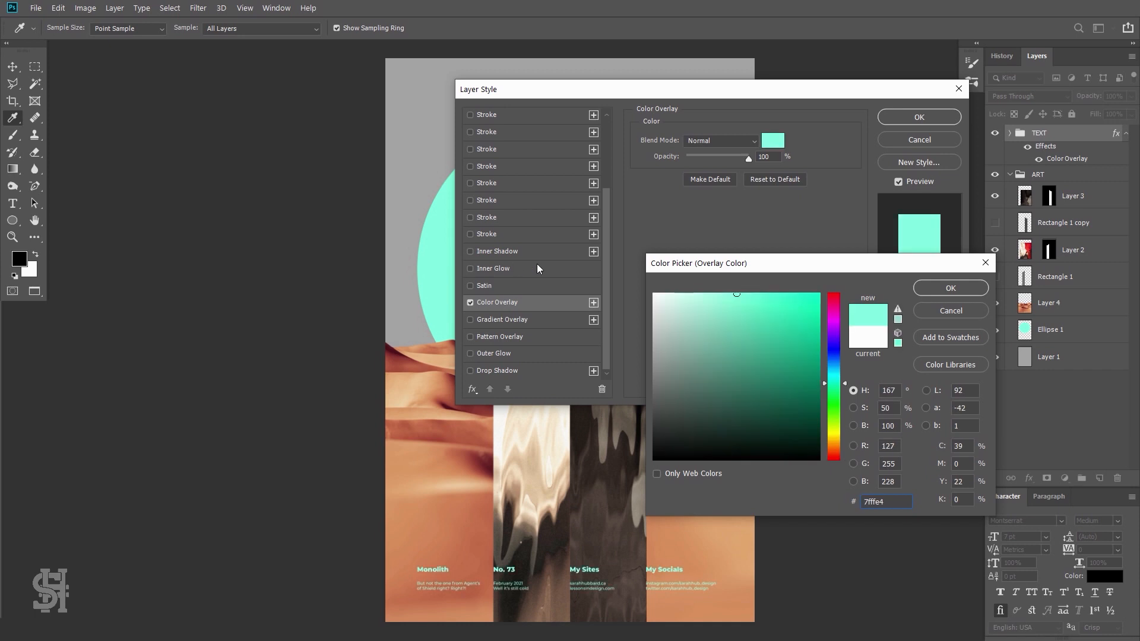
pyautogui.click(950, 310)
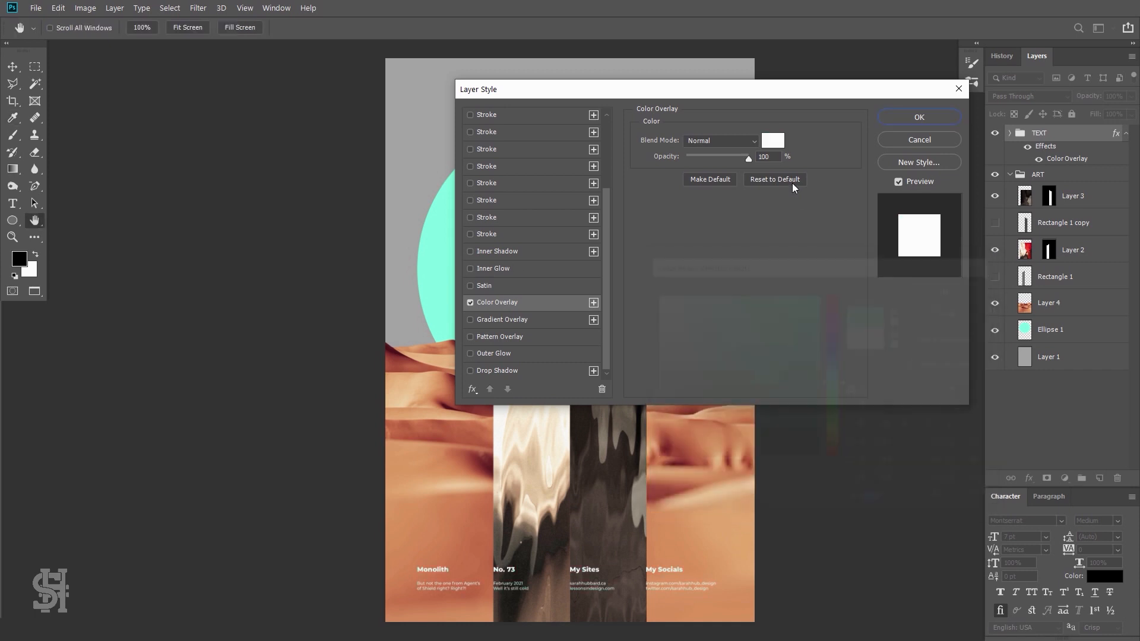
# - Apply the white Color Overlay to the TEXT group and check the text up close along the poster's bottom
pyautogui.click(907, 117)
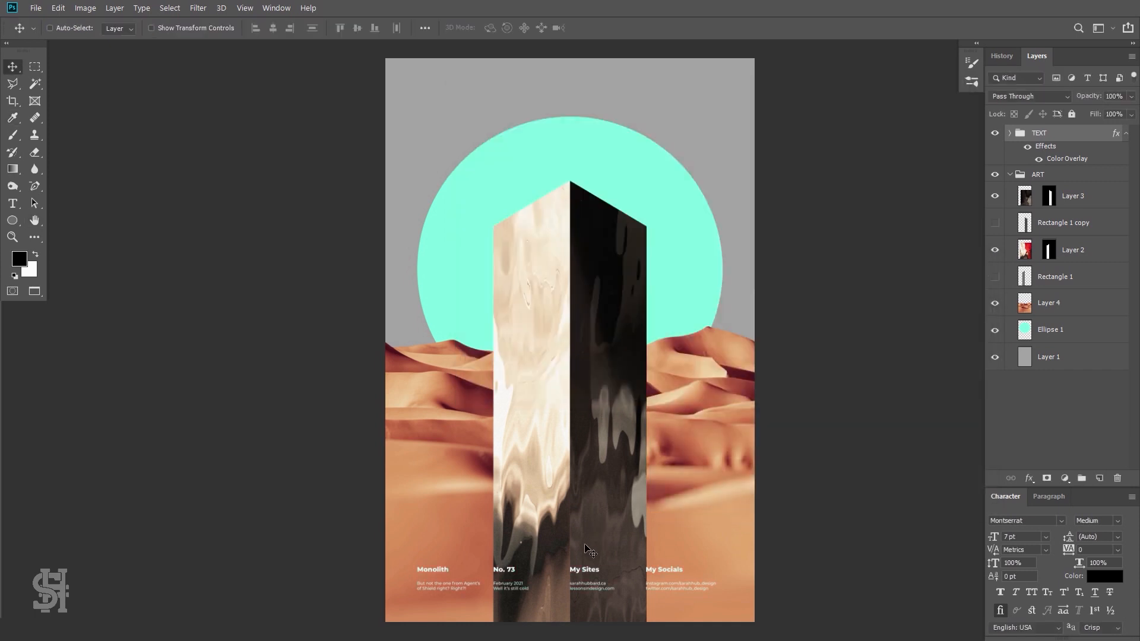
pyautogui.press('z')
pyautogui.moveTo(583, 585); pyautogui.dragTo(629, 600)
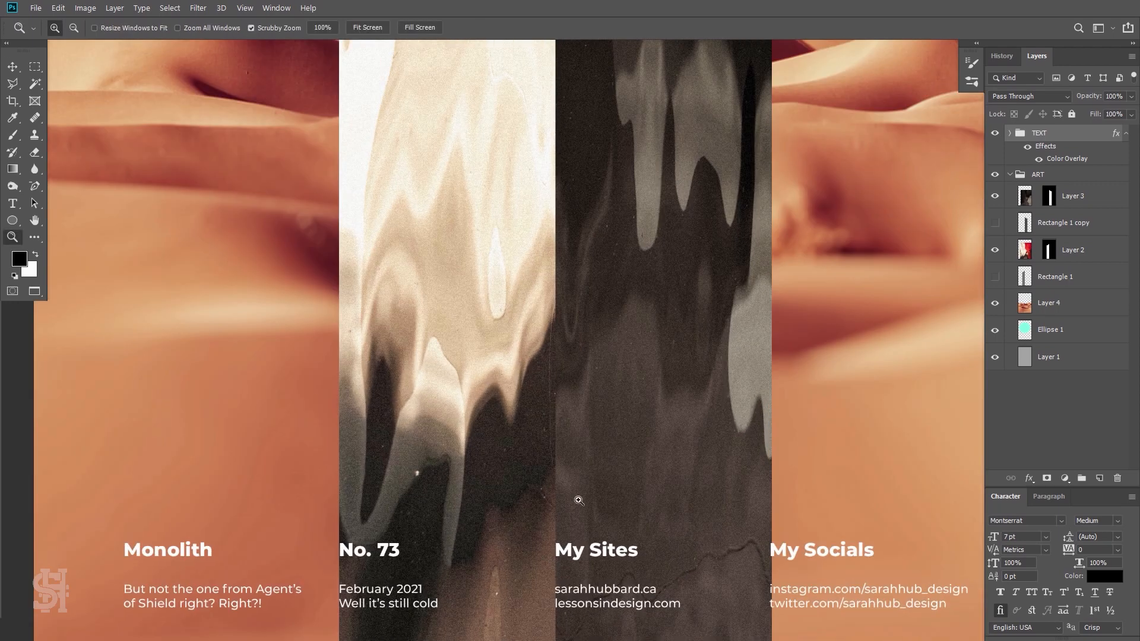
pyautogui.press('alt')
pyautogui.moveTo(612, 462); pyautogui.dragTo(613, 461)
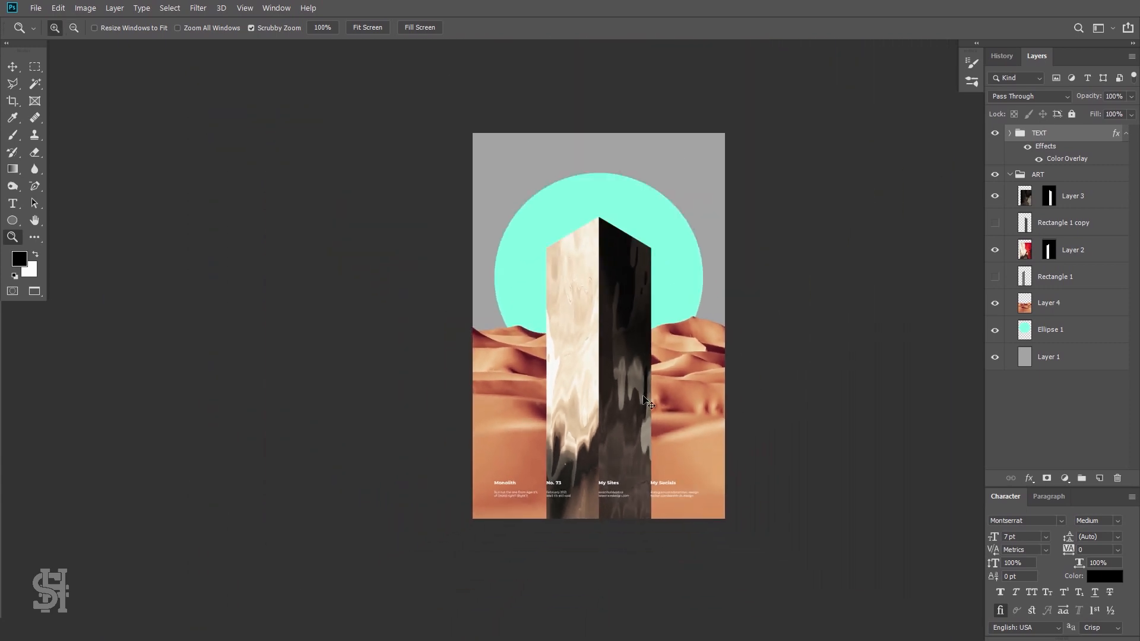
pyautogui.hotkey('ctrl', '0')
pyautogui.press('v')
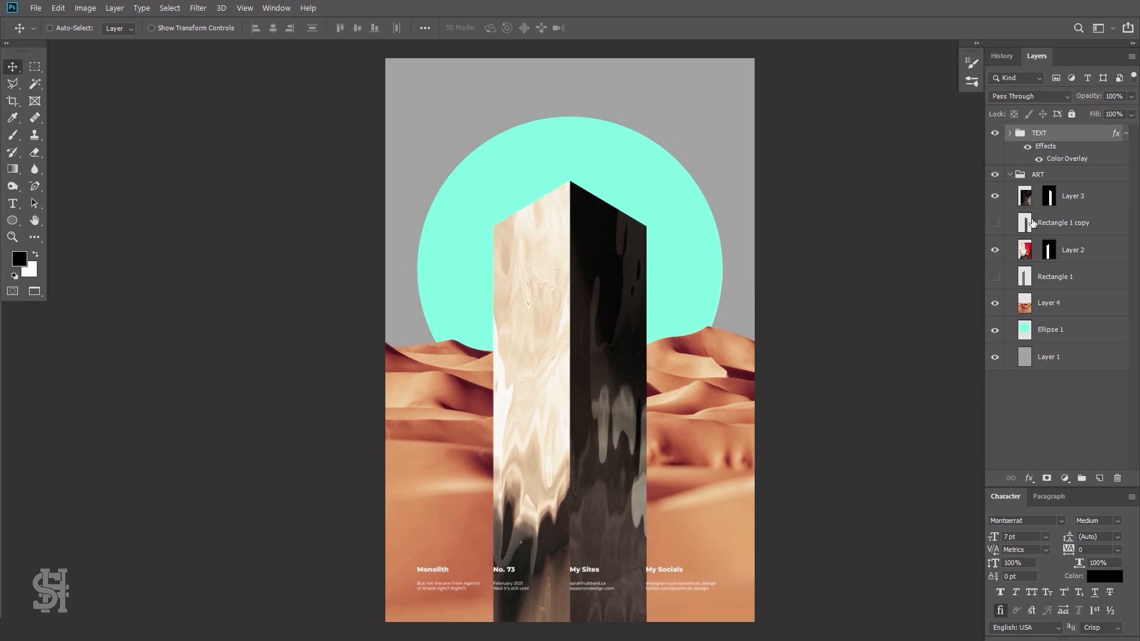
# - Move Layer 2 directly beneath Layer 3 and toggle their visibility to check the two monolith faces
pyautogui.click(1080, 203)
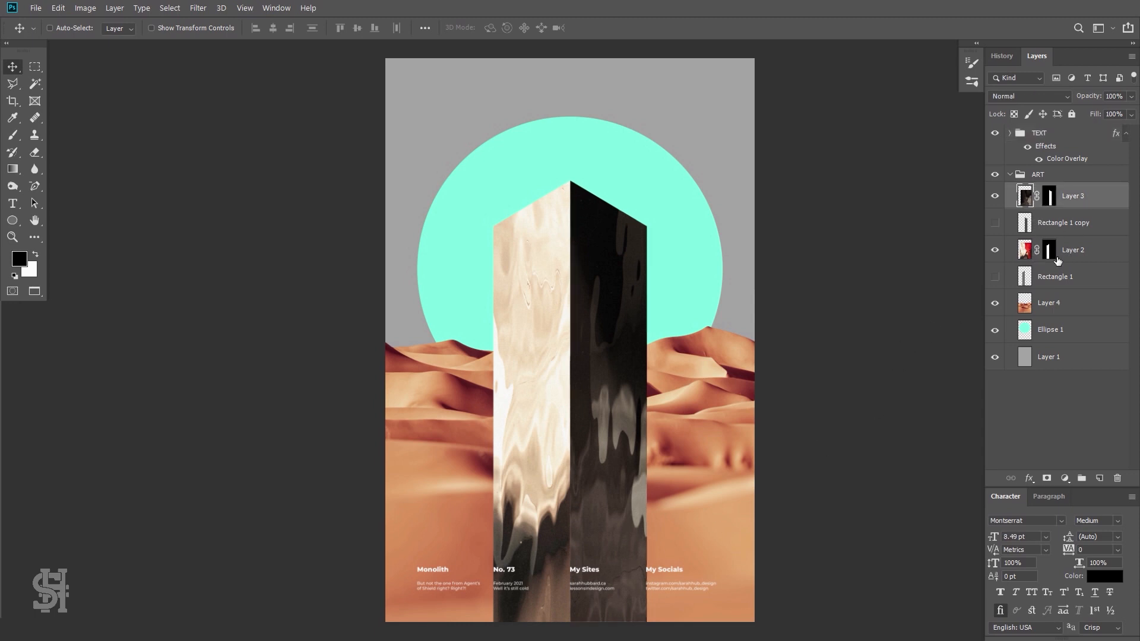
pyautogui.moveTo(1083, 250); pyautogui.dragTo(998, 208)
pyautogui.click(995, 197)
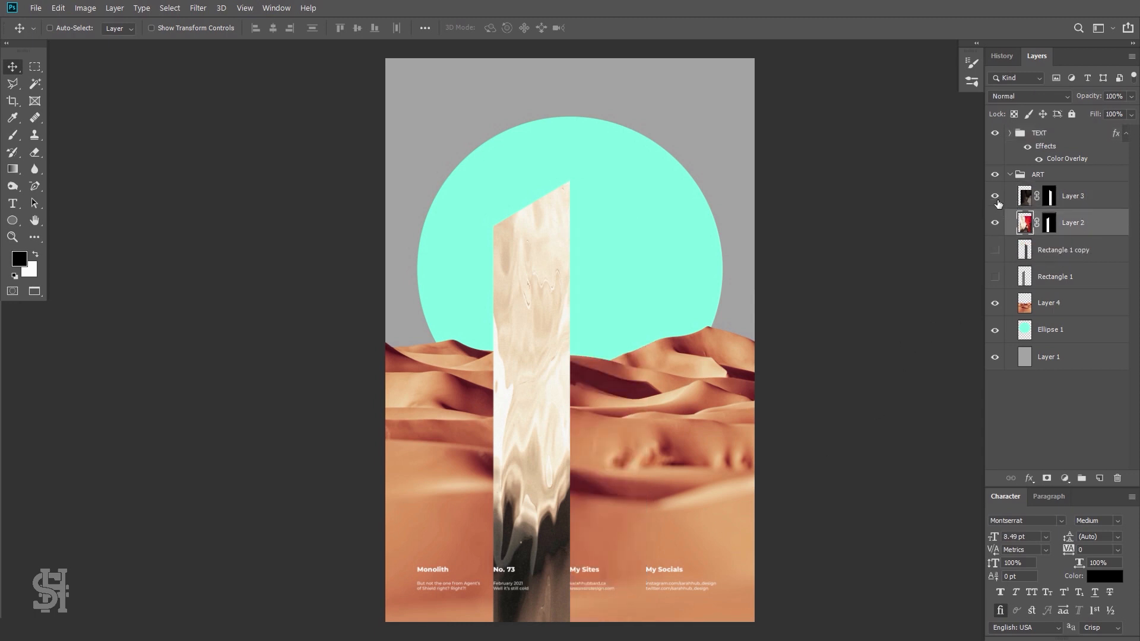
pyautogui.click(995, 223)
pyautogui.click(995, 222)
# - Duplicate Layer 3 and Layer 2 together and hide the two original layers
pyautogui.keyDown('shift'); pyautogui.click(1089, 202); pyautogui.keyUp('shift')
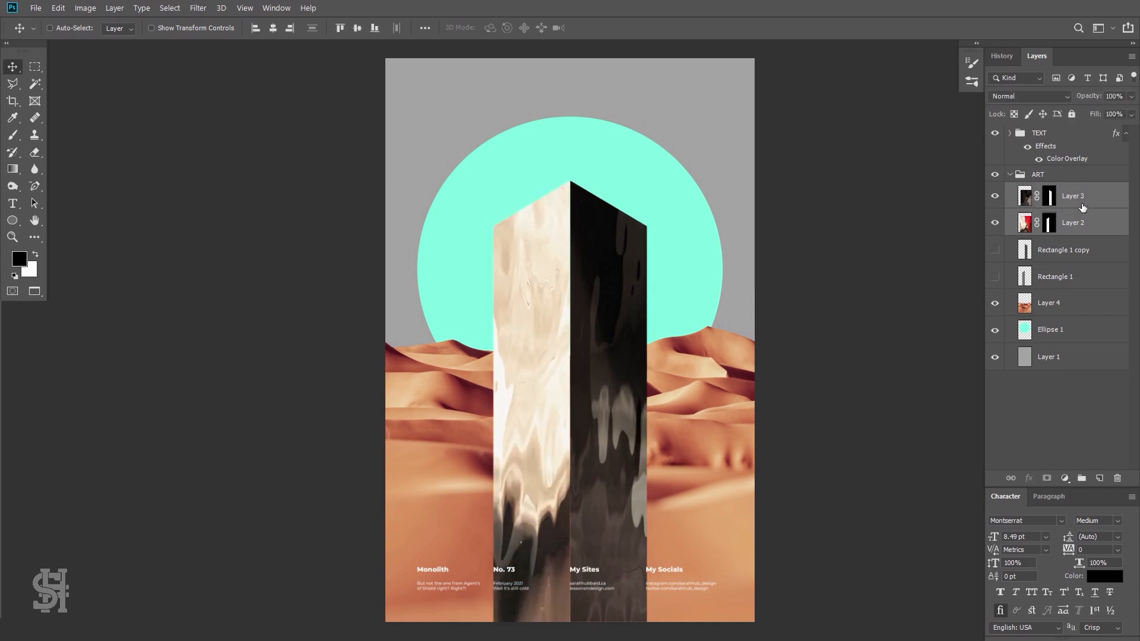
pyautogui.hotkey('ctrl', 'j')
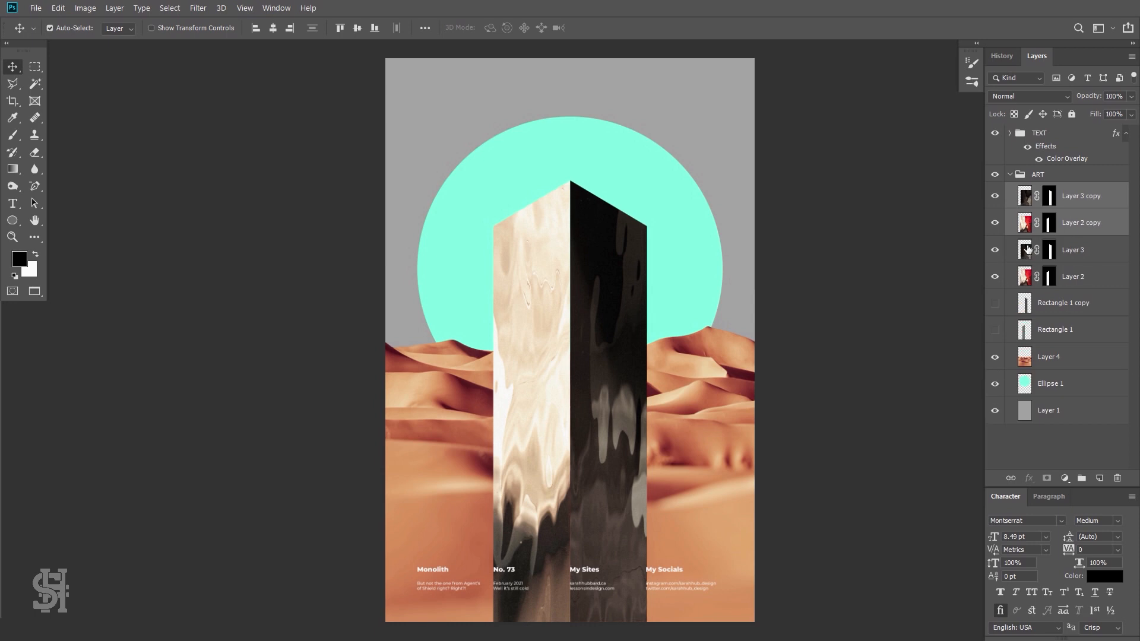
pyautogui.moveTo(995, 250); pyautogui.dragTo(991, 282)
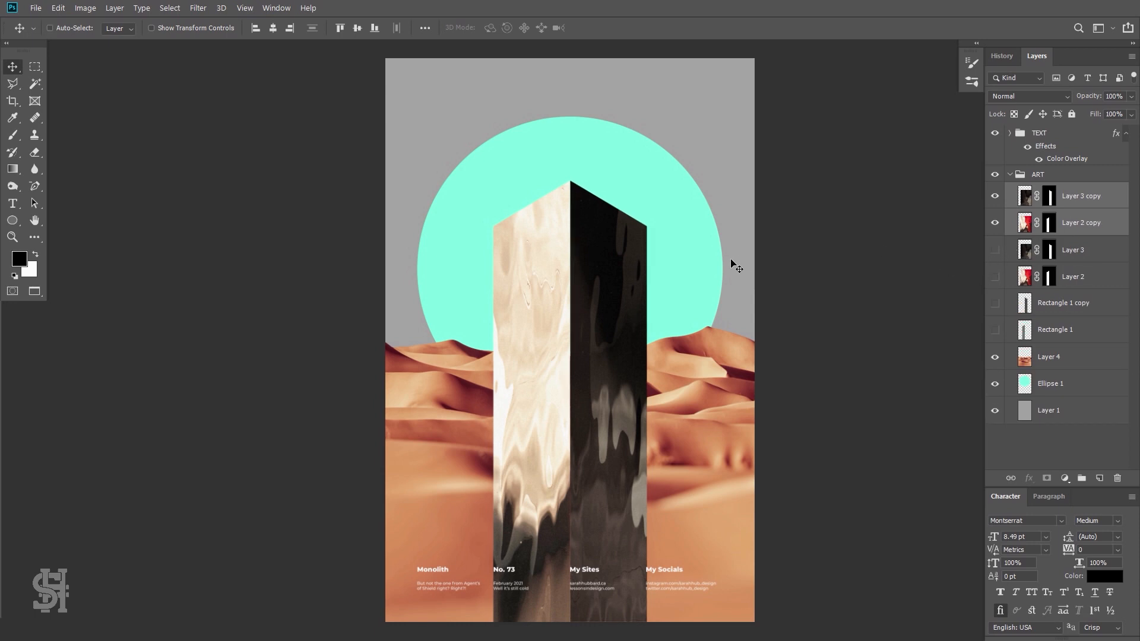
# - Try scaling the duplicated monolith layers to 90.18% and centring them on the middle guide, and undo the transform
pyautogui.hotkey('ctrl', 't')
pyautogui.moveTo(849, 139); pyautogui.dragTo(818, 170)
pyautogui.moveTo(619, 318); pyautogui.dragTo(615, 333)
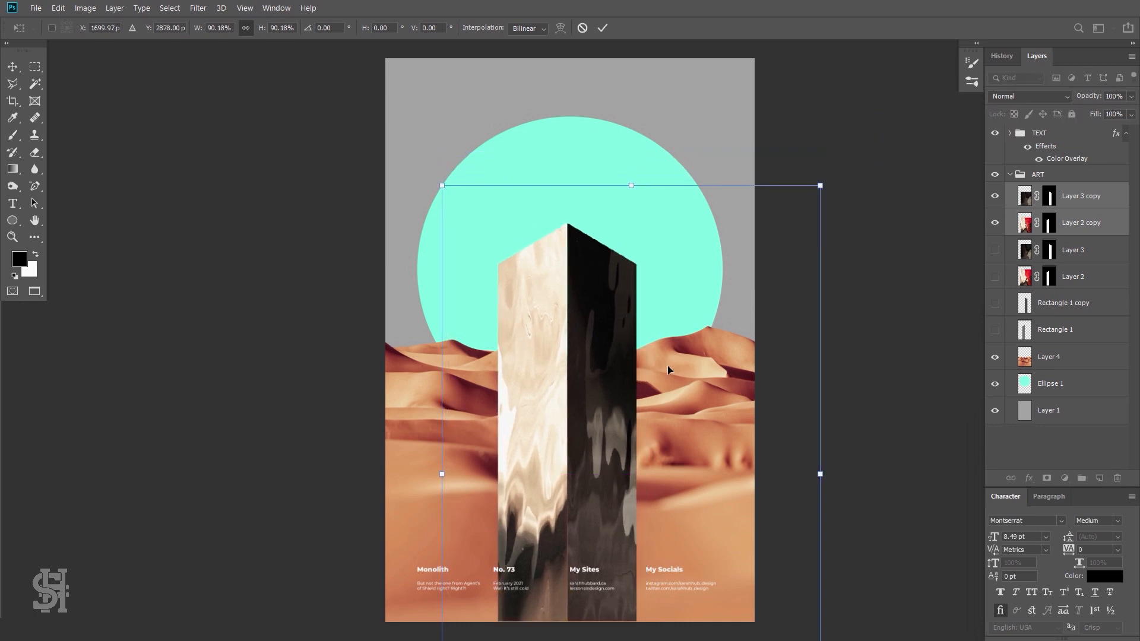
pyautogui.hotkey('ctrl', ';')
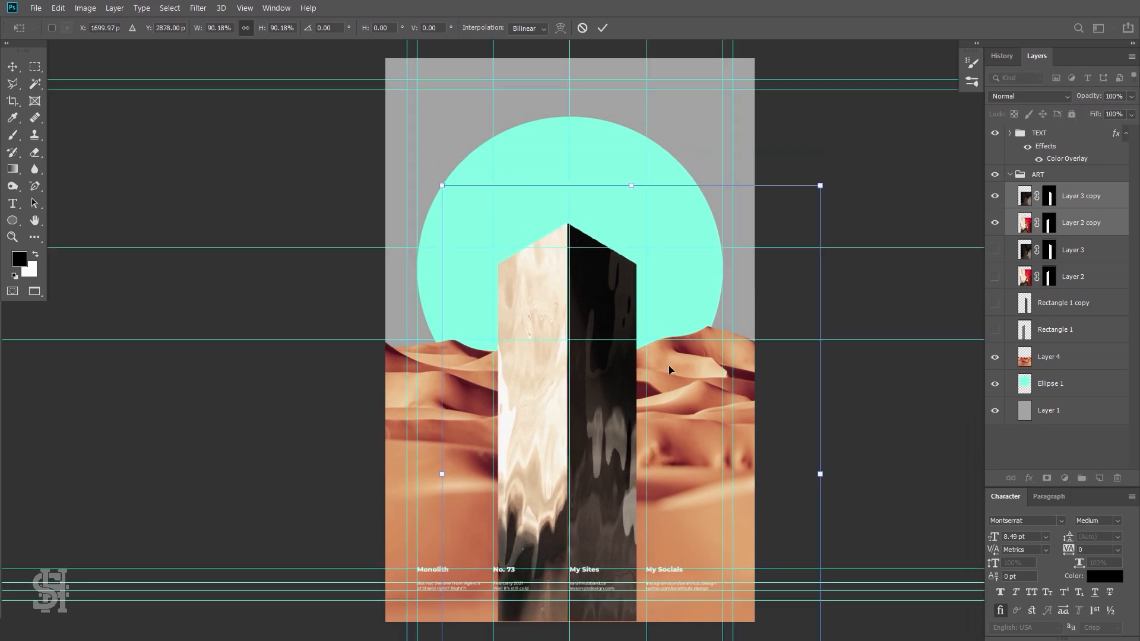
pyautogui.press('Right')
pyautogui.press('Right')
pyautogui.press('Right')
pyautogui.press('Right')
pyautogui.press('Right')
pyautogui.press('Return')
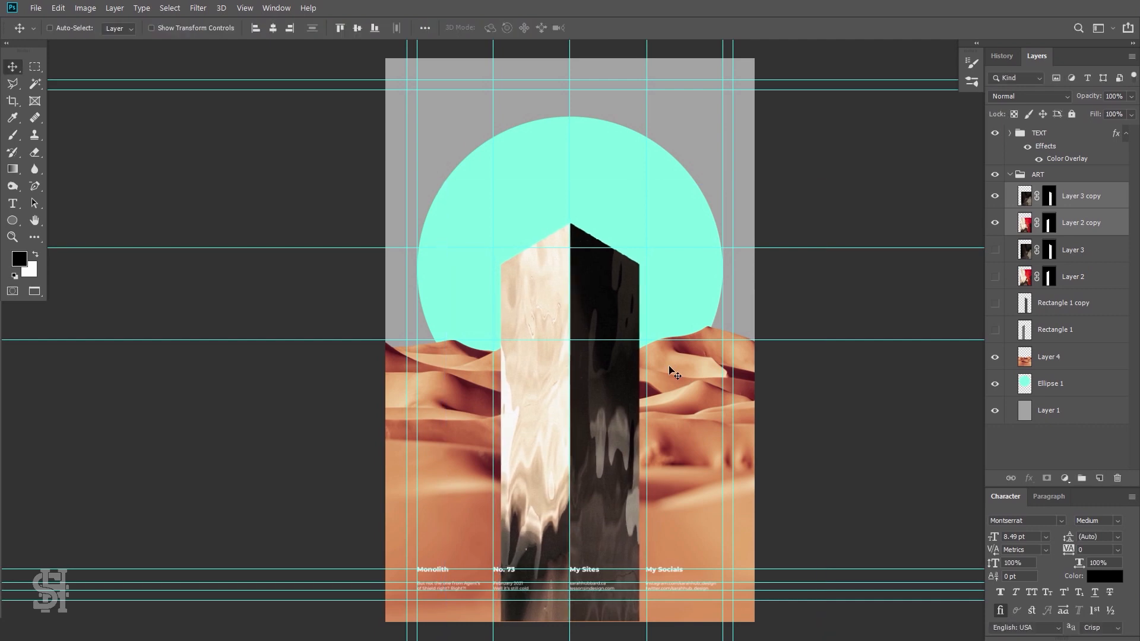
pyautogui.hotkey('ctrl', ';')
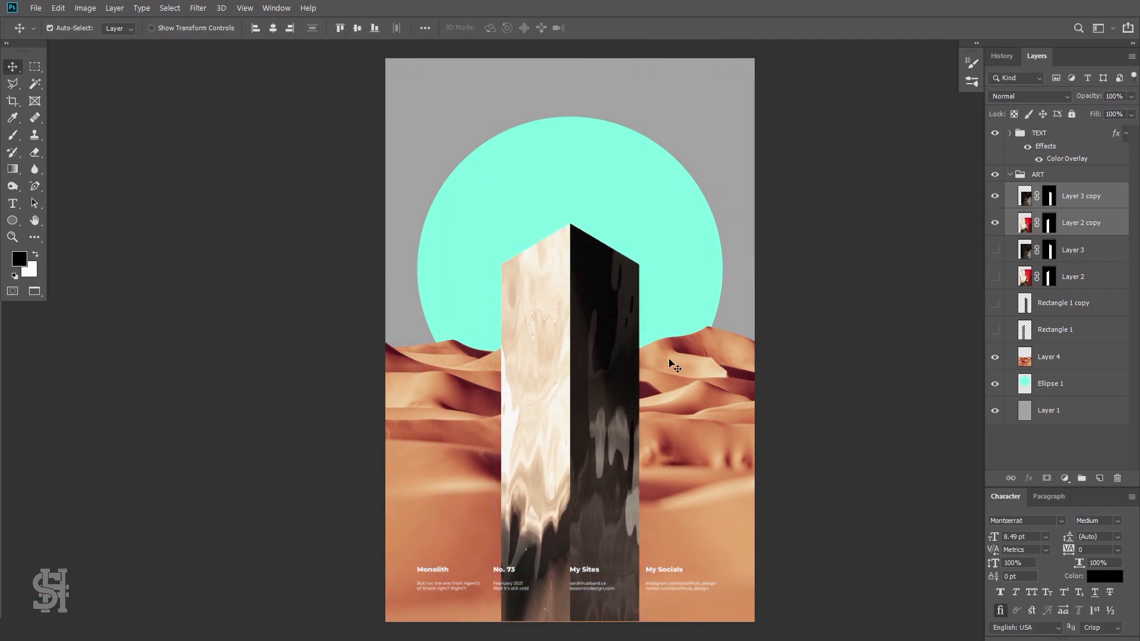
pyautogui.hotkey('ctrl', 'z')
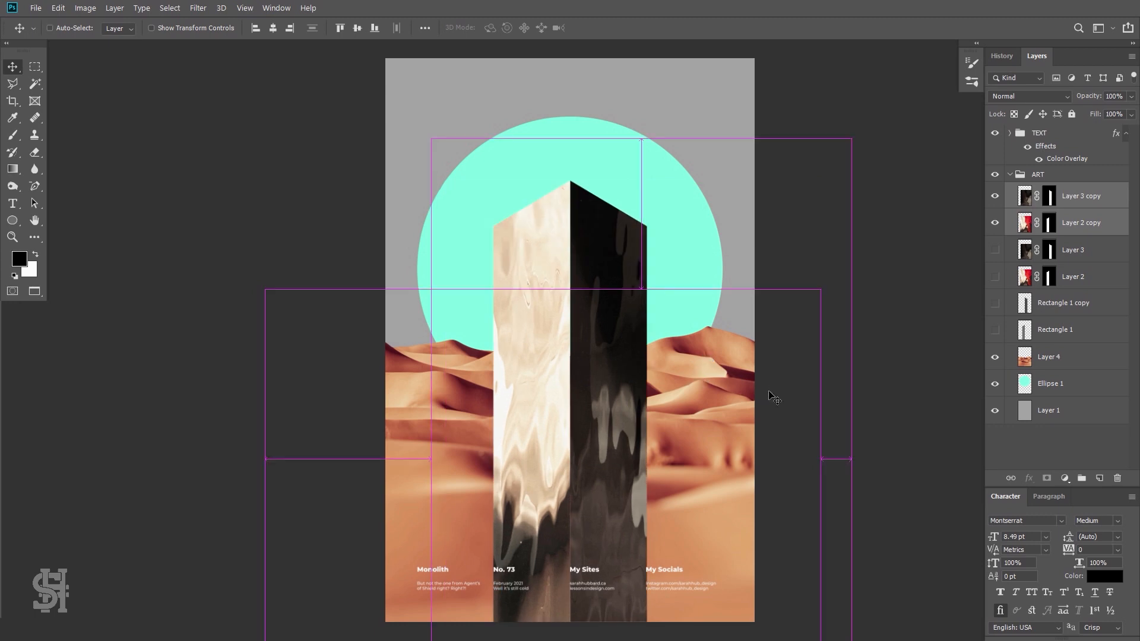
# - Move the TEXT group from the poster's bottom to the grey area above the circle, using the guides for alignment
pyautogui.click(995, 136)
pyautogui.click(1042, 134)
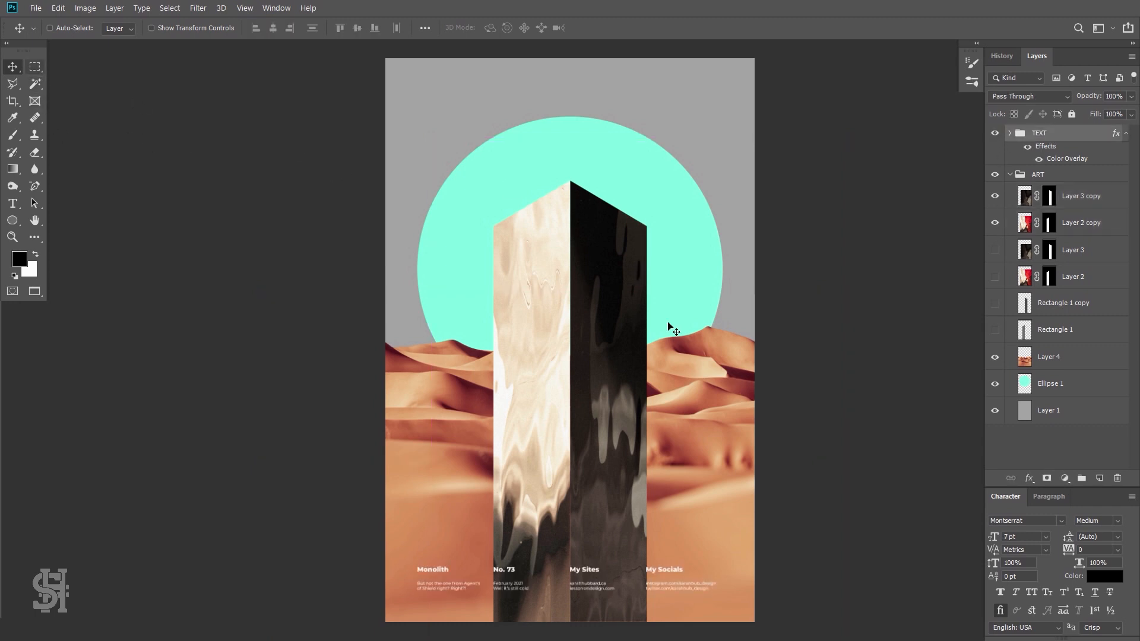
pyautogui.hotkey('ctrl', ';')
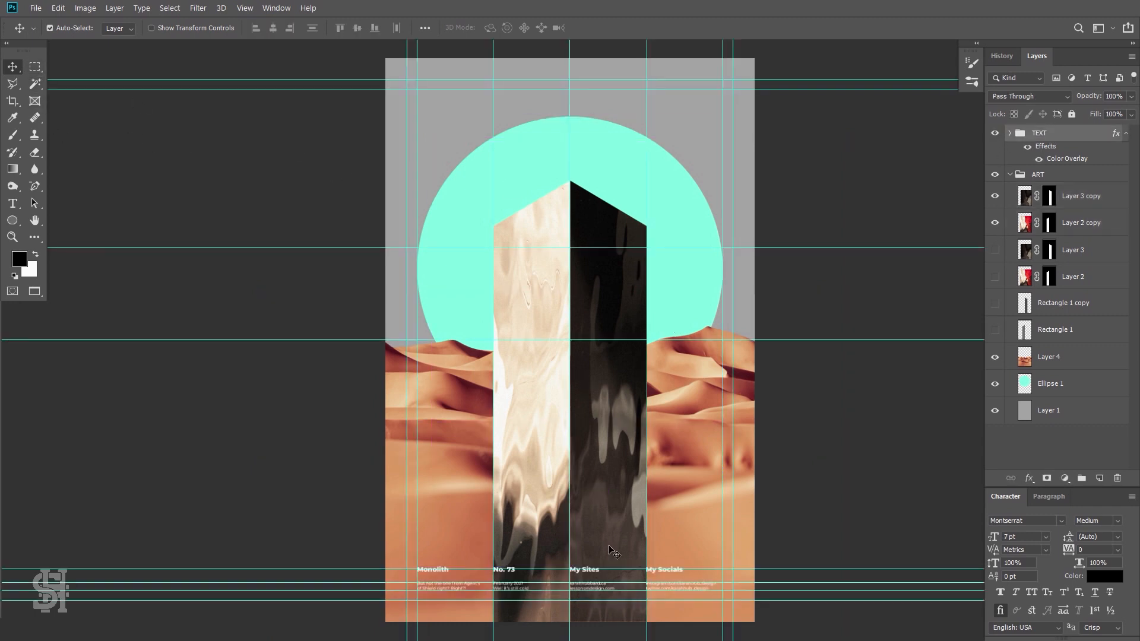
pyautogui.moveTo(616, 584); pyautogui.dragTo(608, 110)
pyautogui.hotkey('ctrl', ';')
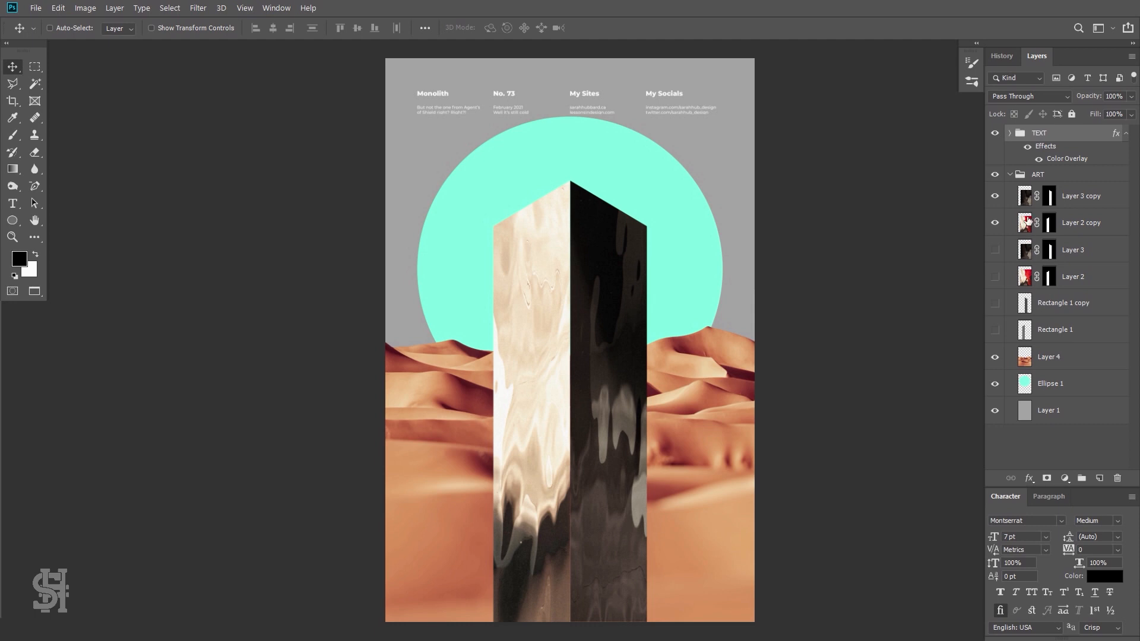
# - Lower the mint circle on Ellipse 1 slightly to leave a gap beneath the text rows
pyautogui.click(1065, 385)
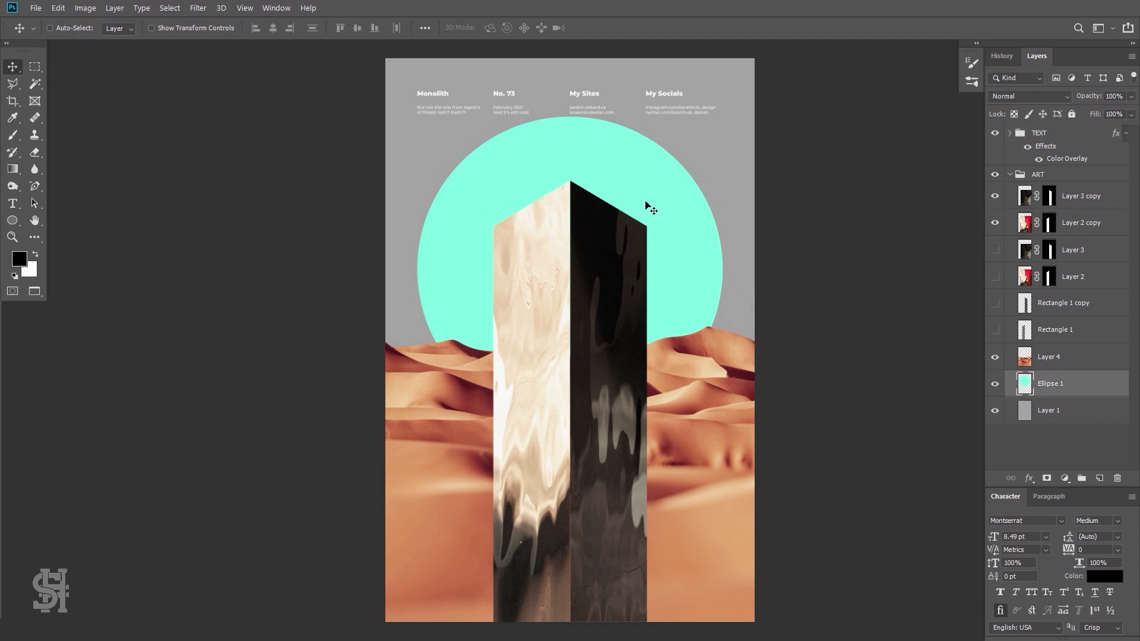
pyautogui.moveTo(655, 208); pyautogui.dragTo(653, 220)
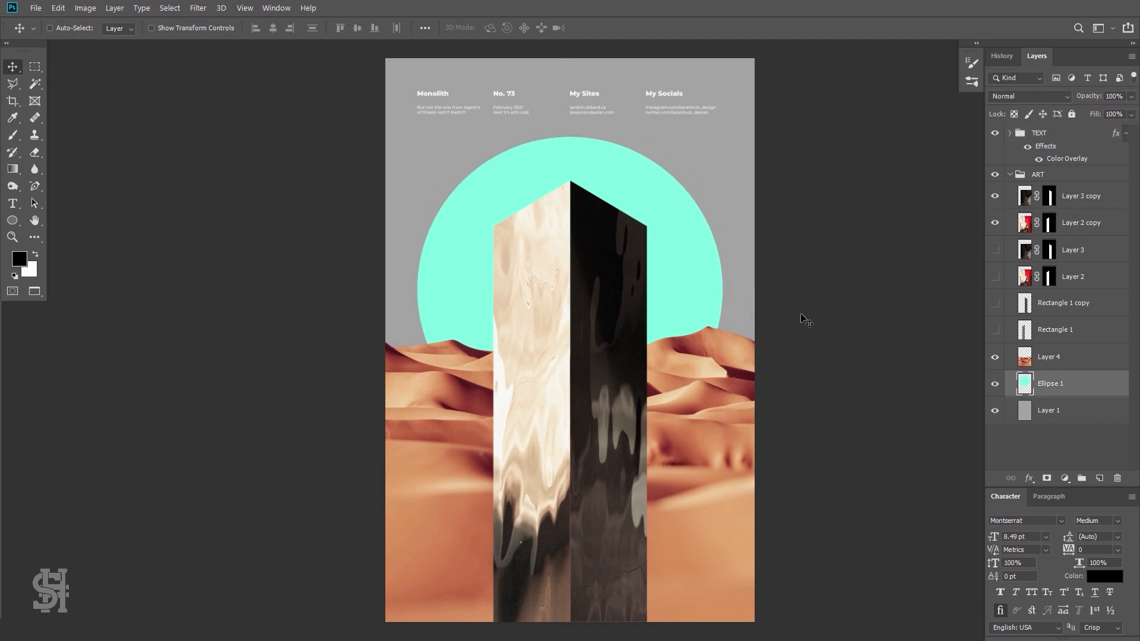
pyautogui.moveTo(698, 266); pyautogui.dragTo(699, 261)
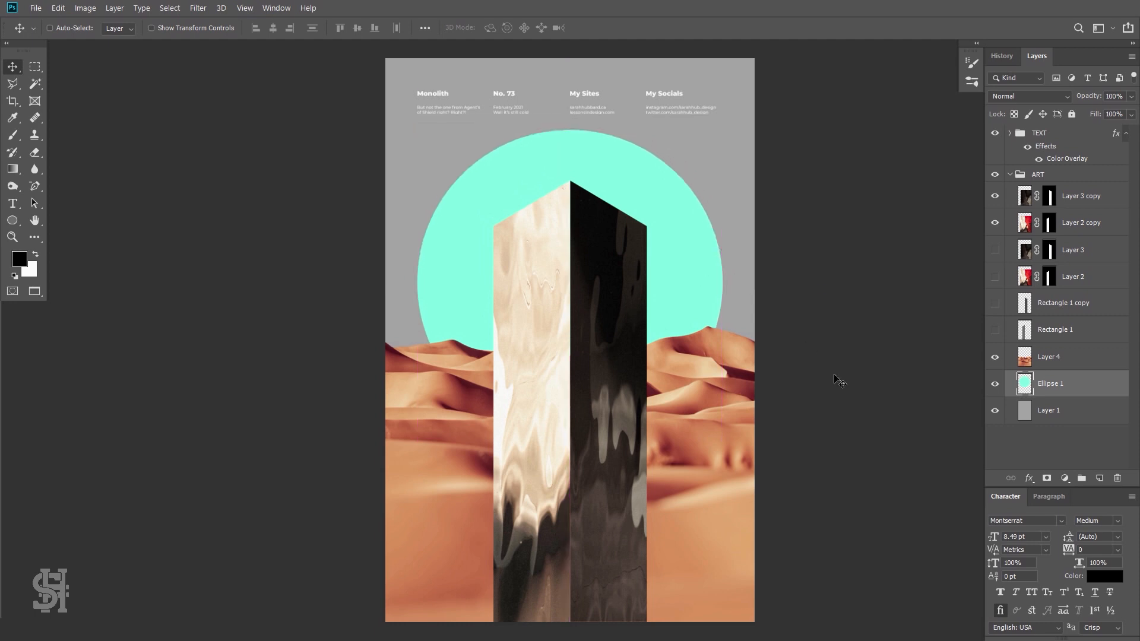
# - Shift Layer 3 copy and Layer 2 copy down together so the monolith's peak sits lower inside the circle
pyautogui.click(1081, 195)
pyautogui.keyDown('shift'); pyautogui.click(1084, 225); pyautogui.keyUp('shift')
pyautogui.moveTo(614, 299); pyautogui.dragTo(614, 313)
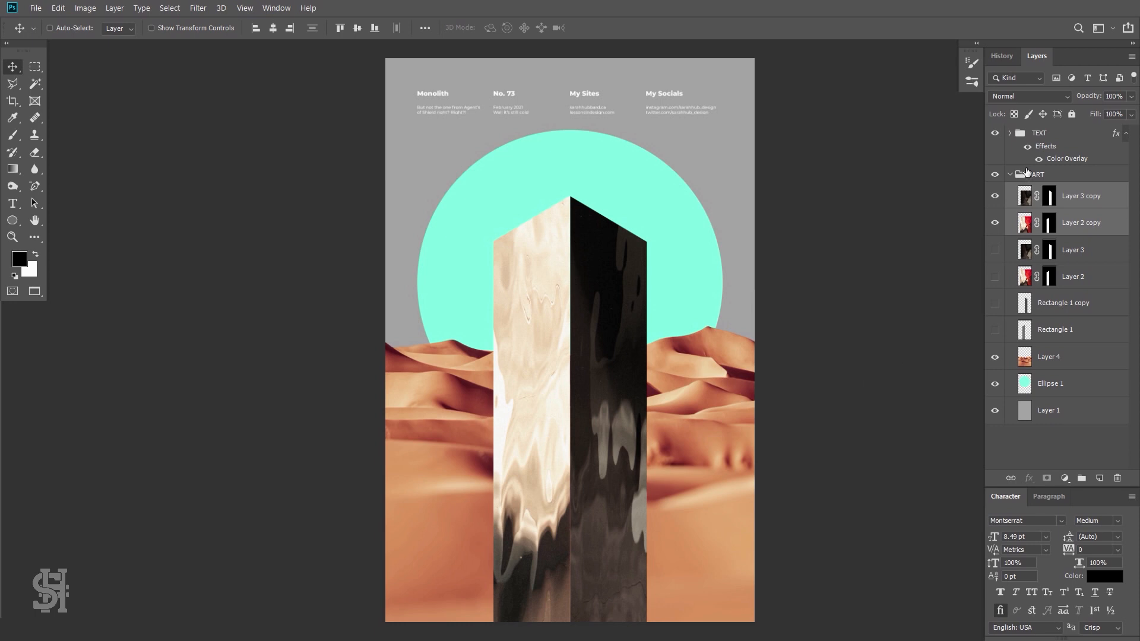
# - Turn off the TEXT group's layer effects to restore the black text
pyautogui.click(1028, 148)
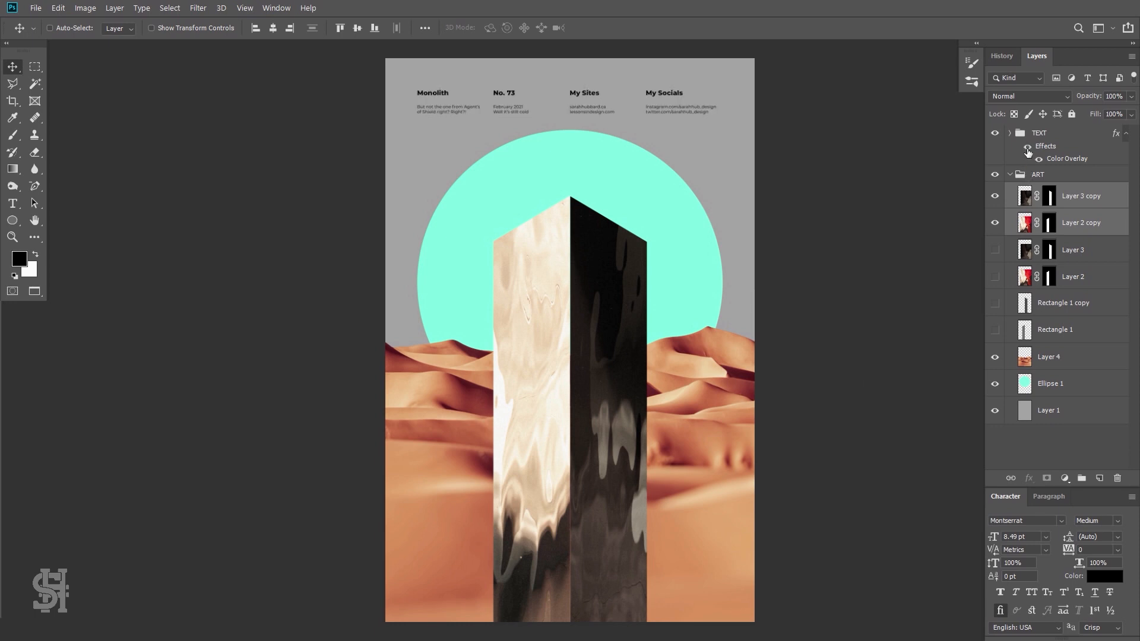
pyautogui.click(1027, 149)
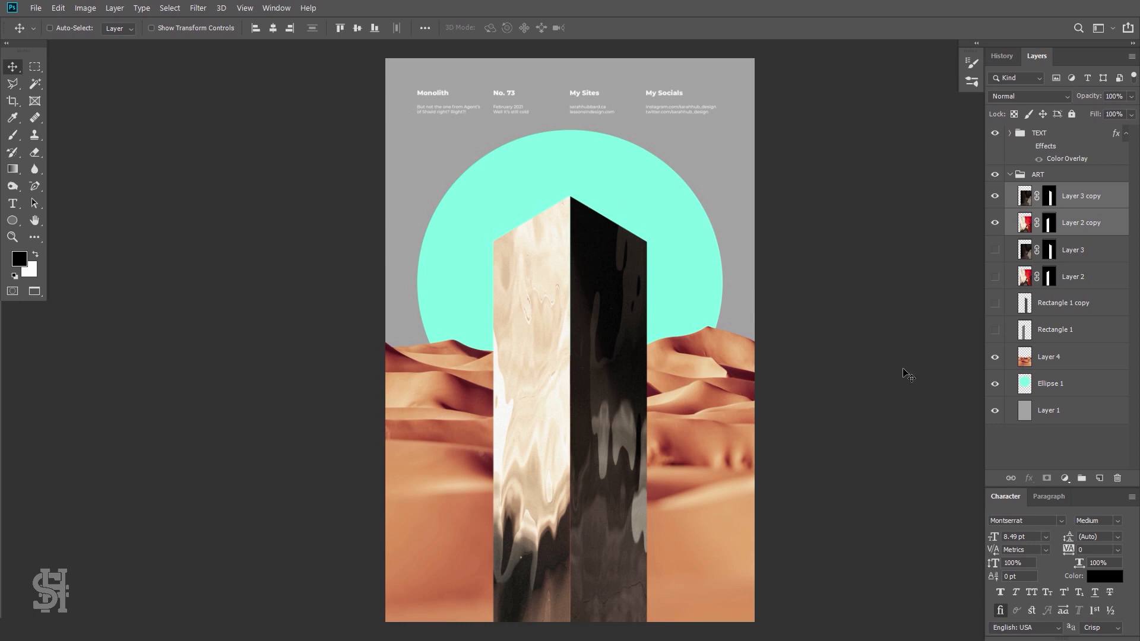
# - Select the dune layer, Layer 4, and toggle its visibility to check the artwork behind it
pyautogui.click(1060, 413)
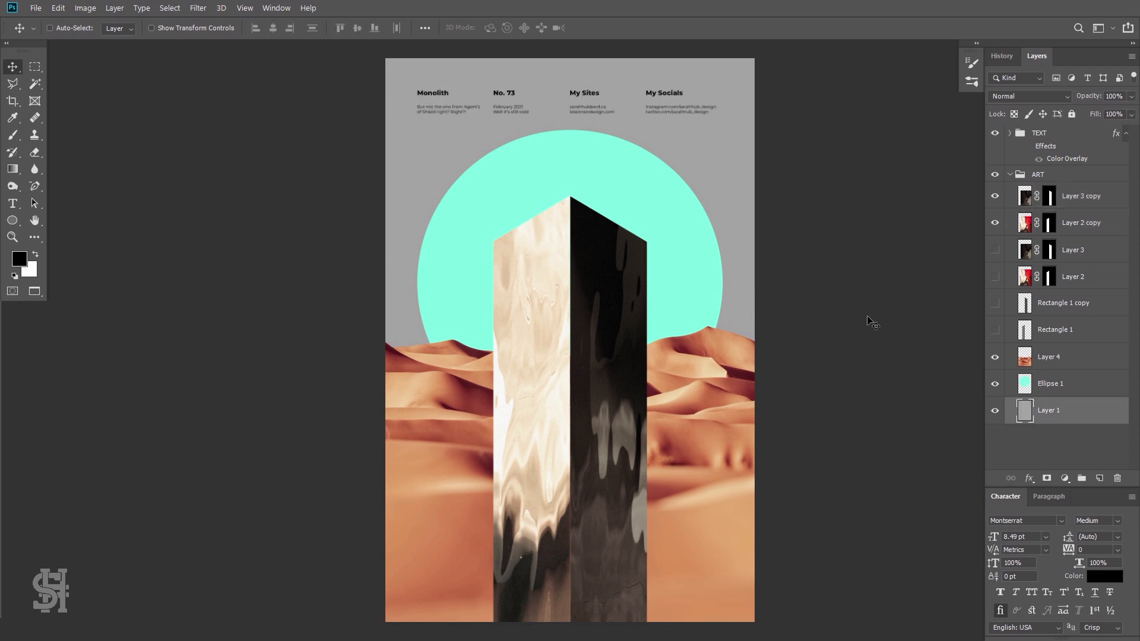
pyautogui.click(1054, 387)
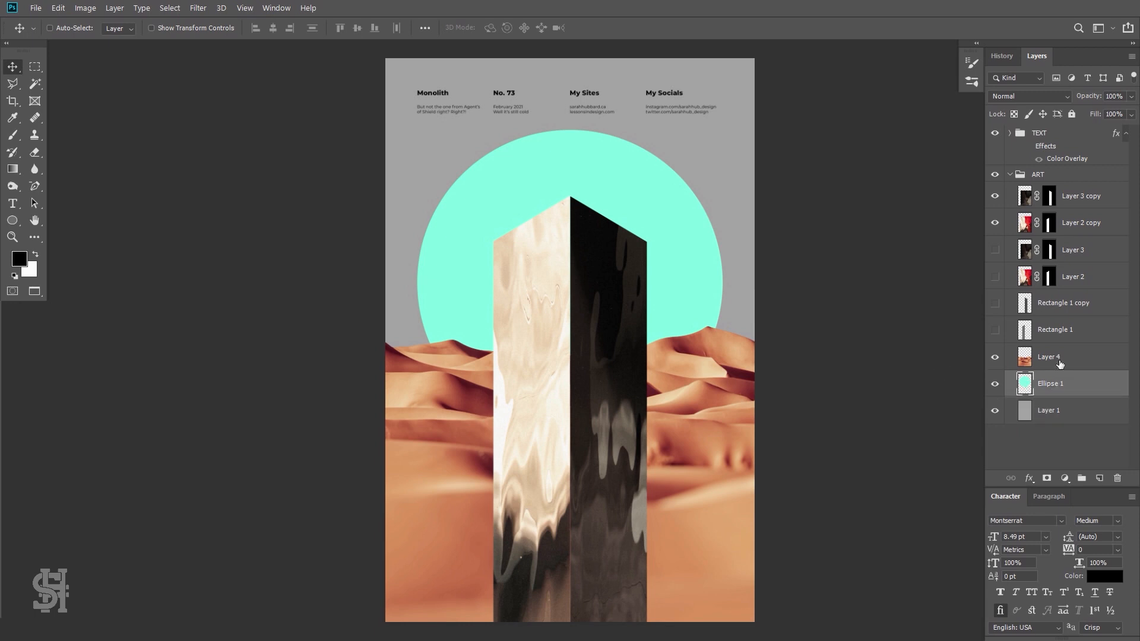
pyautogui.click(1060, 363)
pyautogui.click(994, 357)
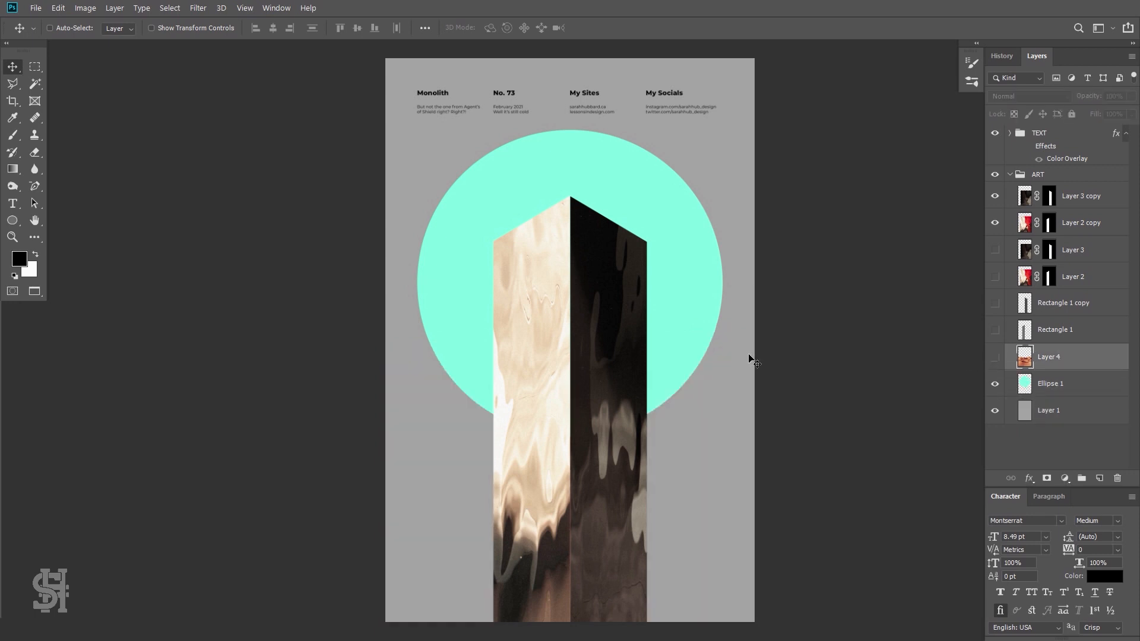
pyautogui.click(995, 356)
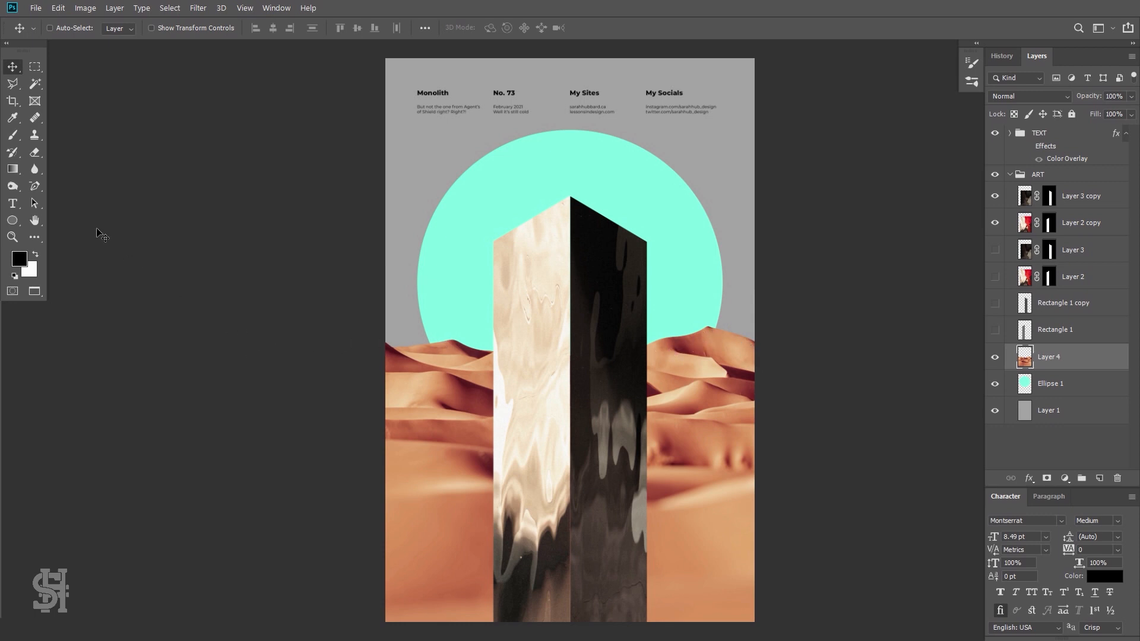
# - Set up the soft Brush tool with a size of 2000 px
pyautogui.click(15, 138)
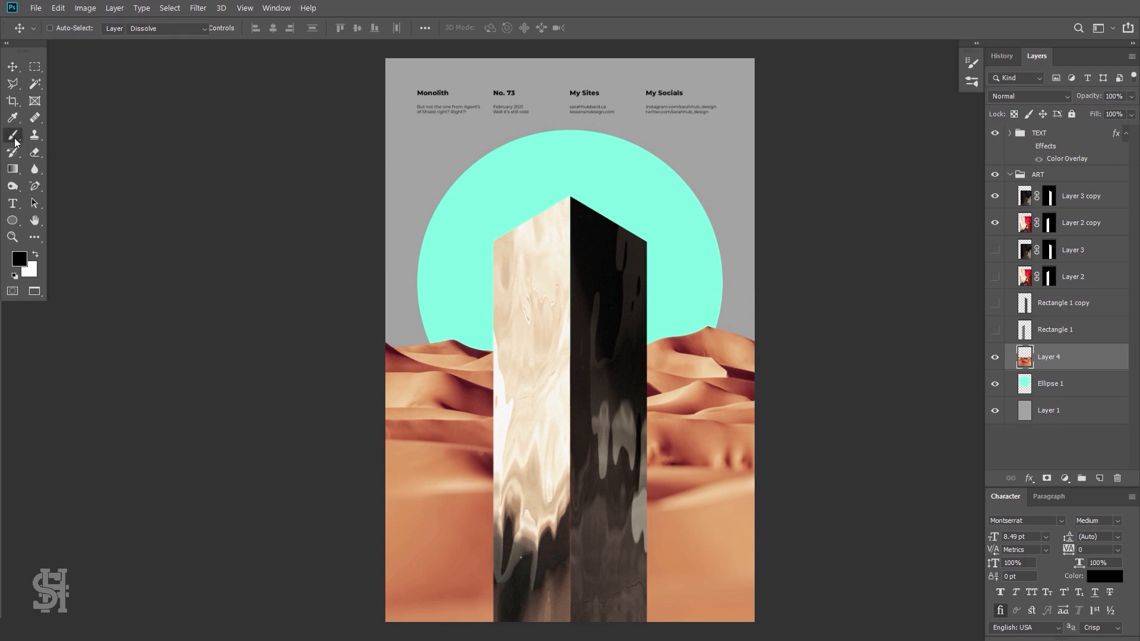
pyautogui.click(47, 137)
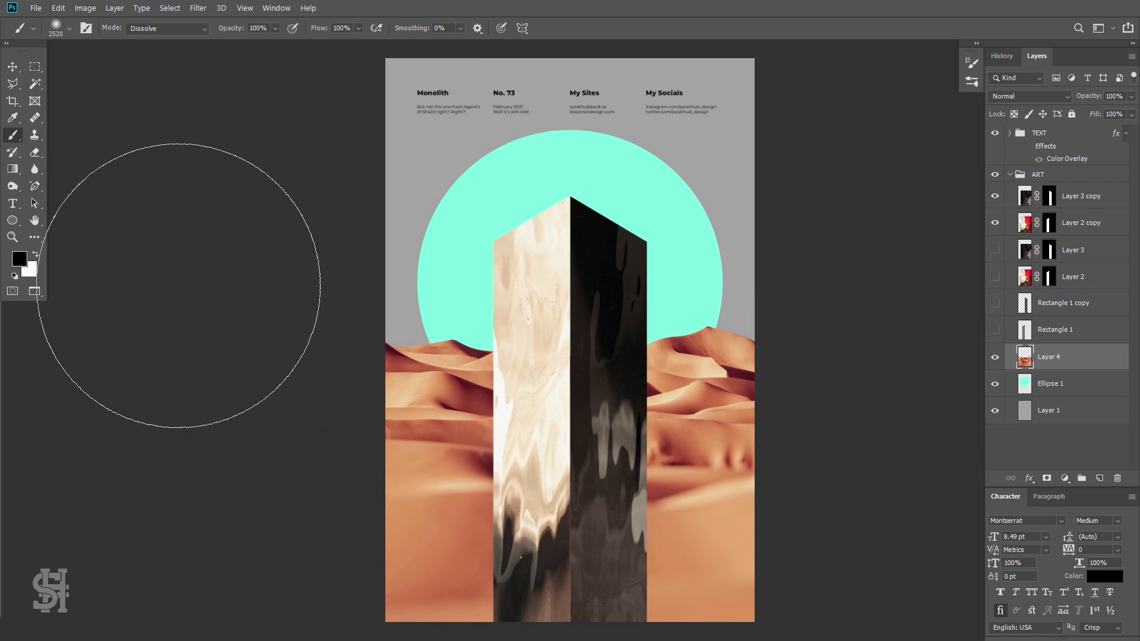
pyautogui.click(69, 30)
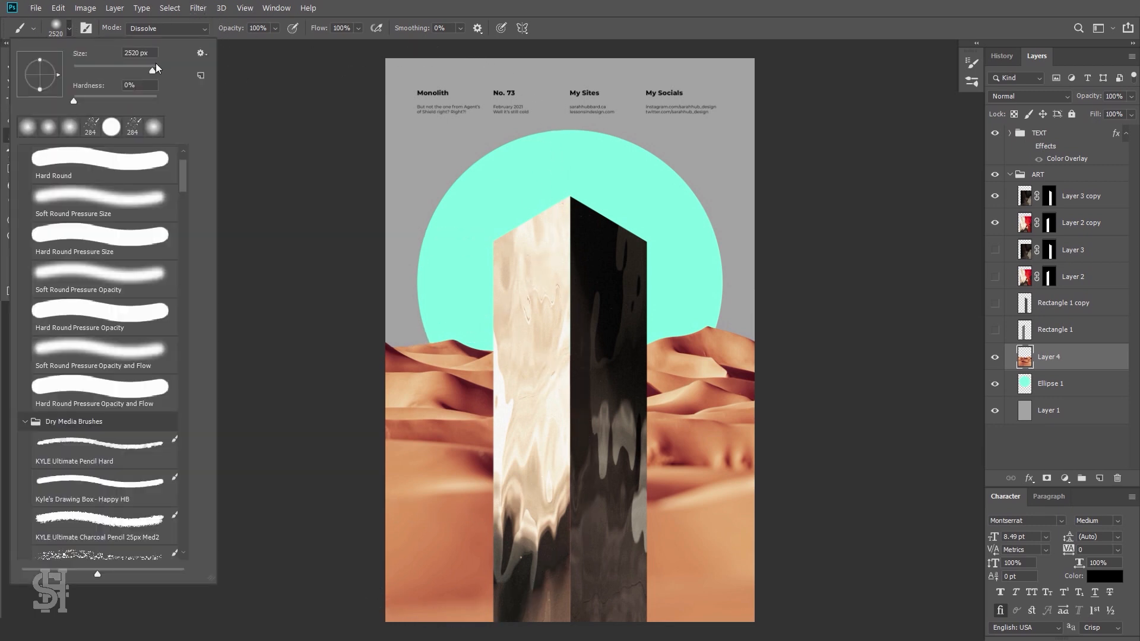
pyautogui.moveTo(152, 71); pyautogui.dragTo(151, 71)
pyautogui.write('2000')
pyautogui.press('Return')
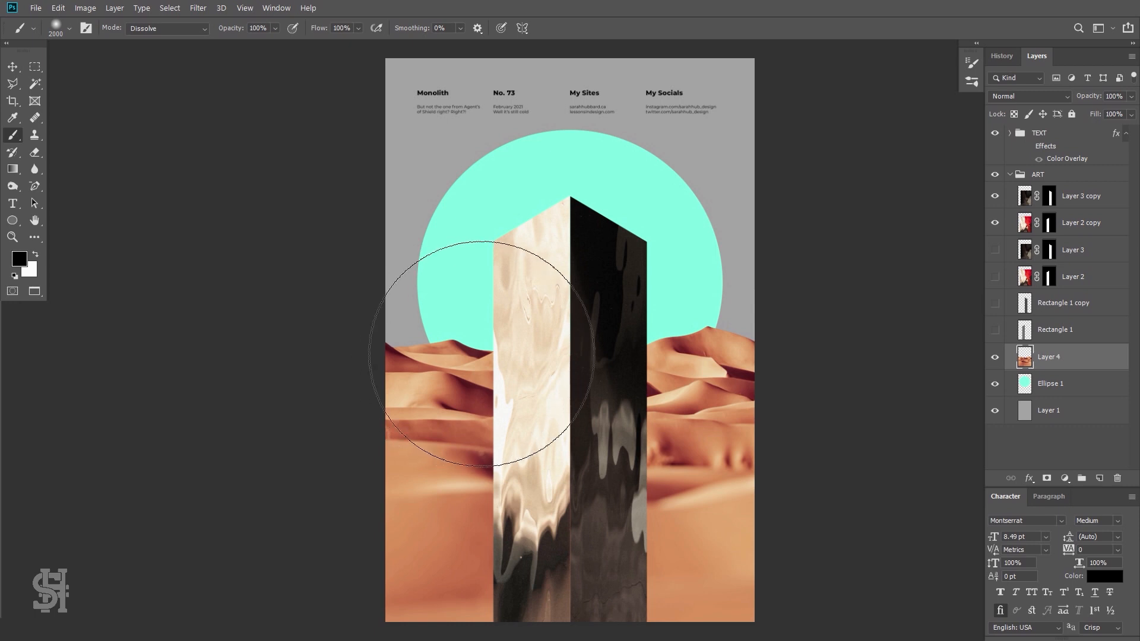
pyautogui.click(463, 318)
pyautogui.moveTo(611, 370)
pyautogui.mouseDown()
pyautogui.moveTo(602, 425)
pyautogui.moveTo(694, 554)
pyautogui.mouseUp()
pyautogui.hotkey('ctrl', 'z')
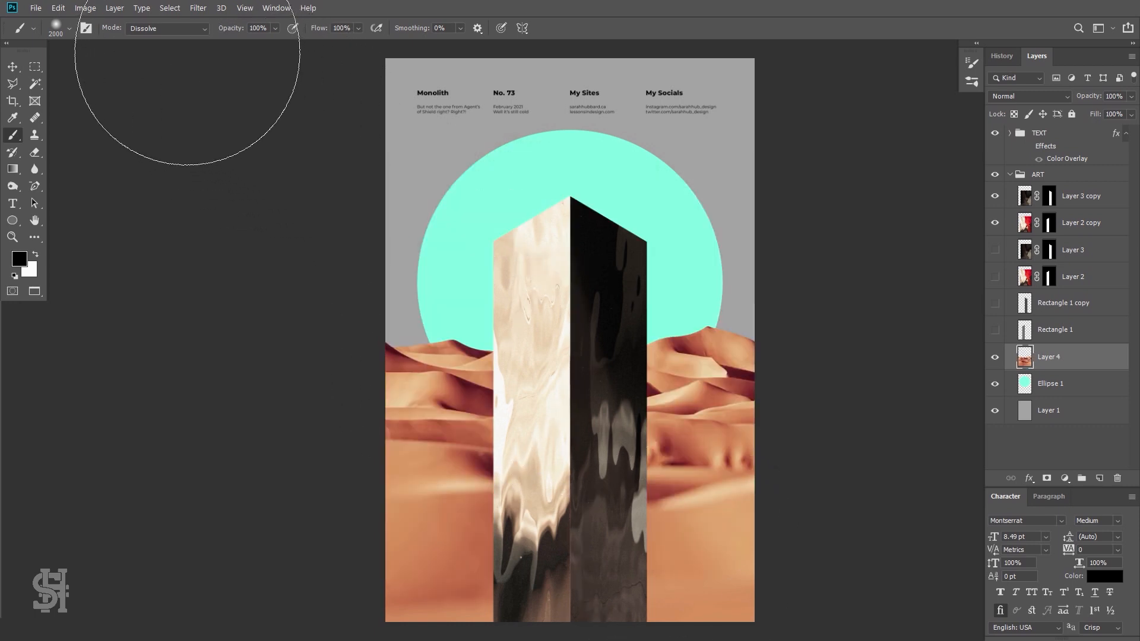
pyautogui.click(166, 28)
pyautogui.click(164, 37)
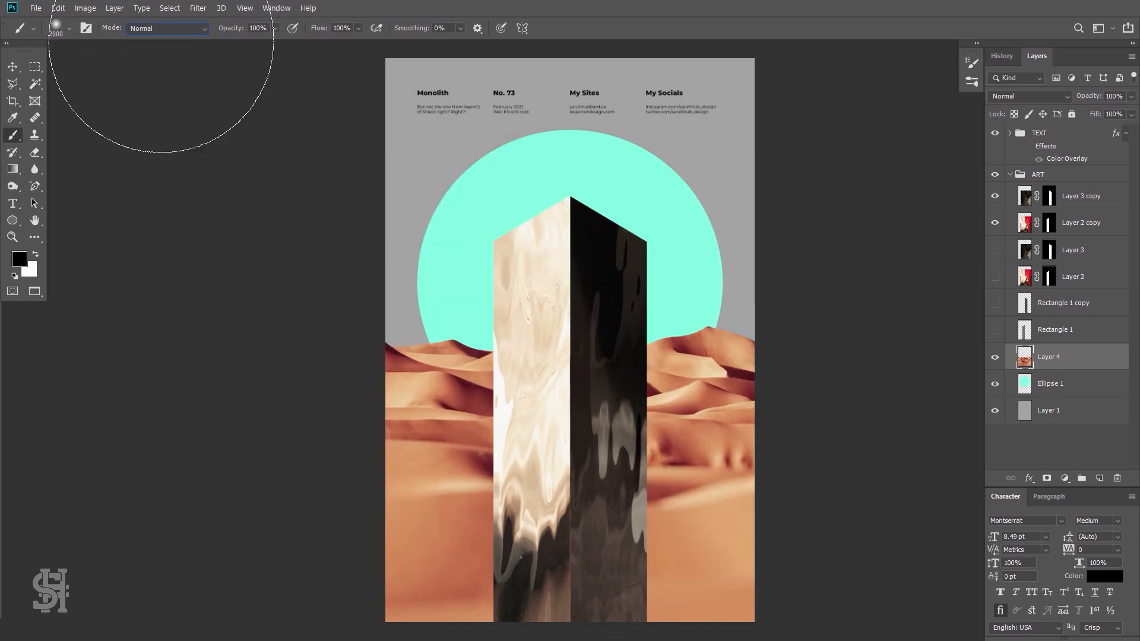
pyautogui.click(167, 29)
pyautogui.scroll(5, 167, 89)
pyautogui.click(148, 49)
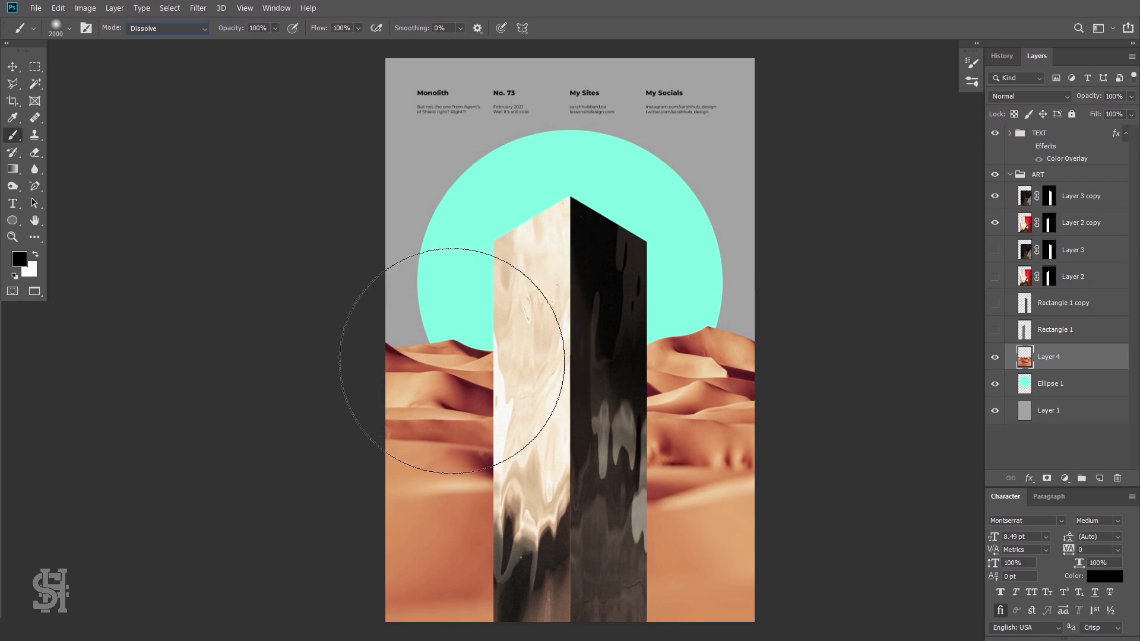
pyautogui.click(242, 349)
# - Sample a dark maroon from the dune shadows as the brush colour
pyautogui.press('alt')
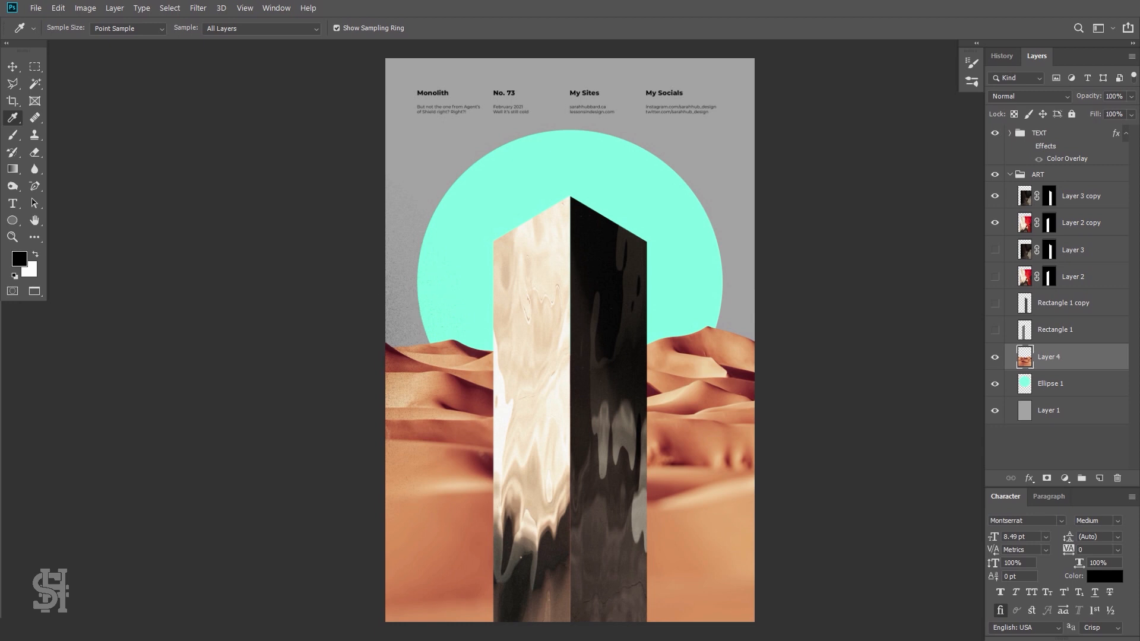
pyautogui.click(383, 345)
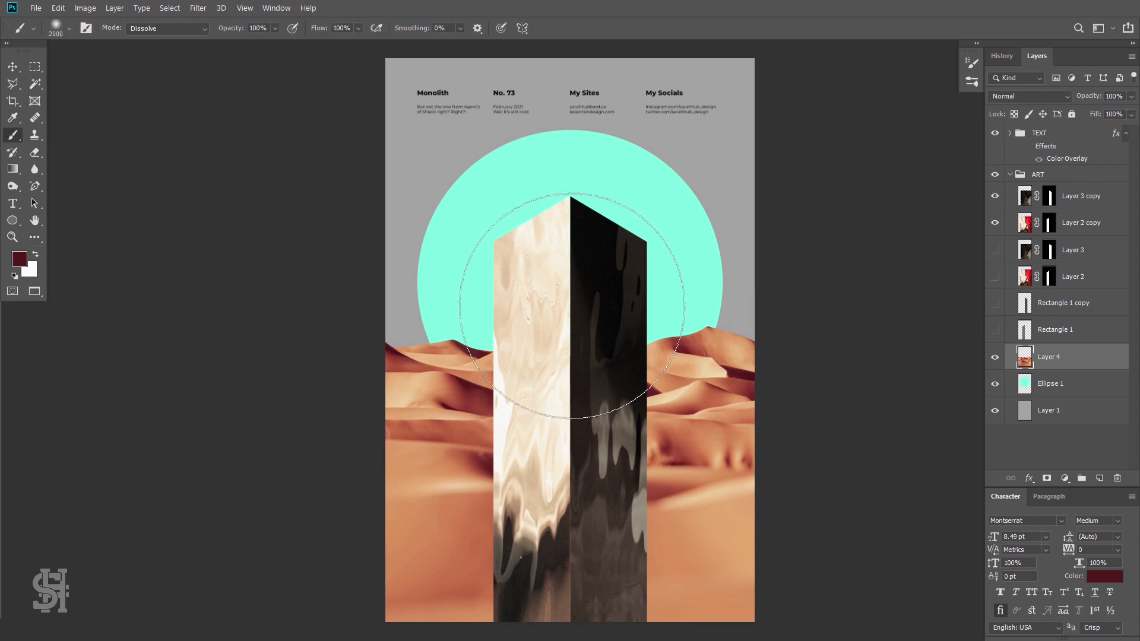
pyautogui.press('b')
# - Add a new layer beneath Layer 4 and paint grainy maroon Dissolve shading above the dunes on the monolith's dark side
pyautogui.click(1099, 477)
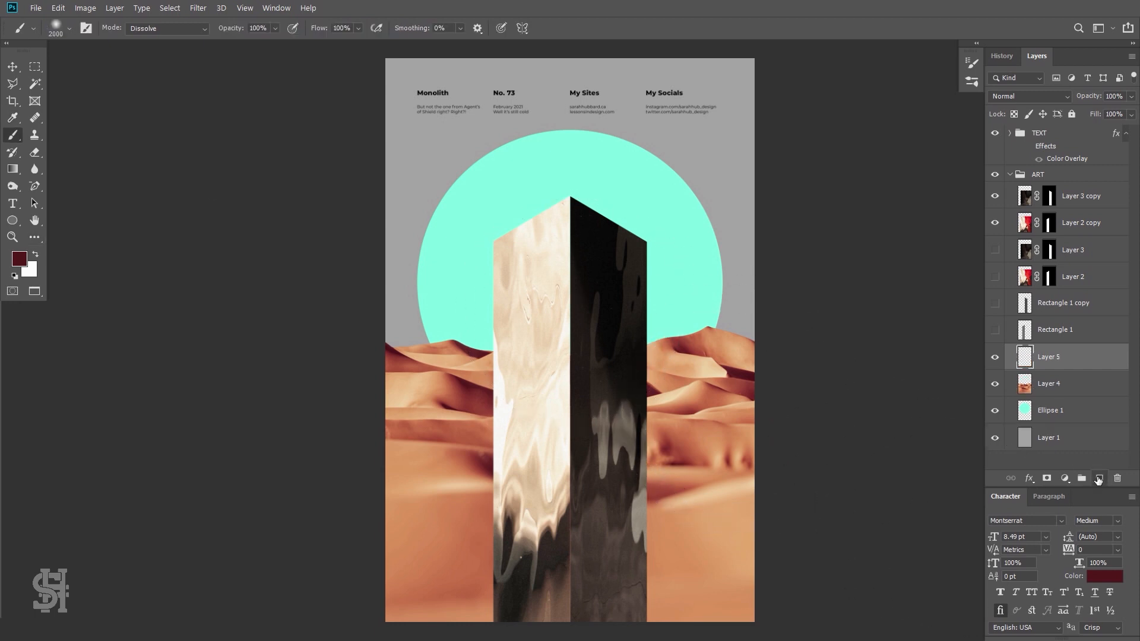
pyautogui.moveTo(1048, 363); pyautogui.dragTo(1049, 393)
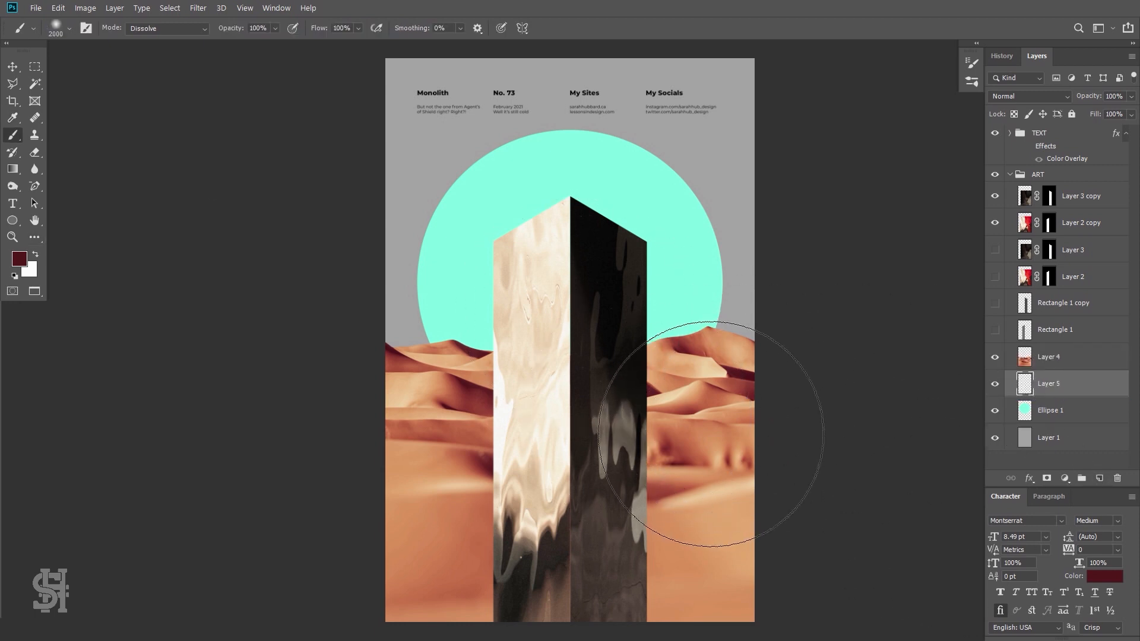
pyautogui.click(706, 443)
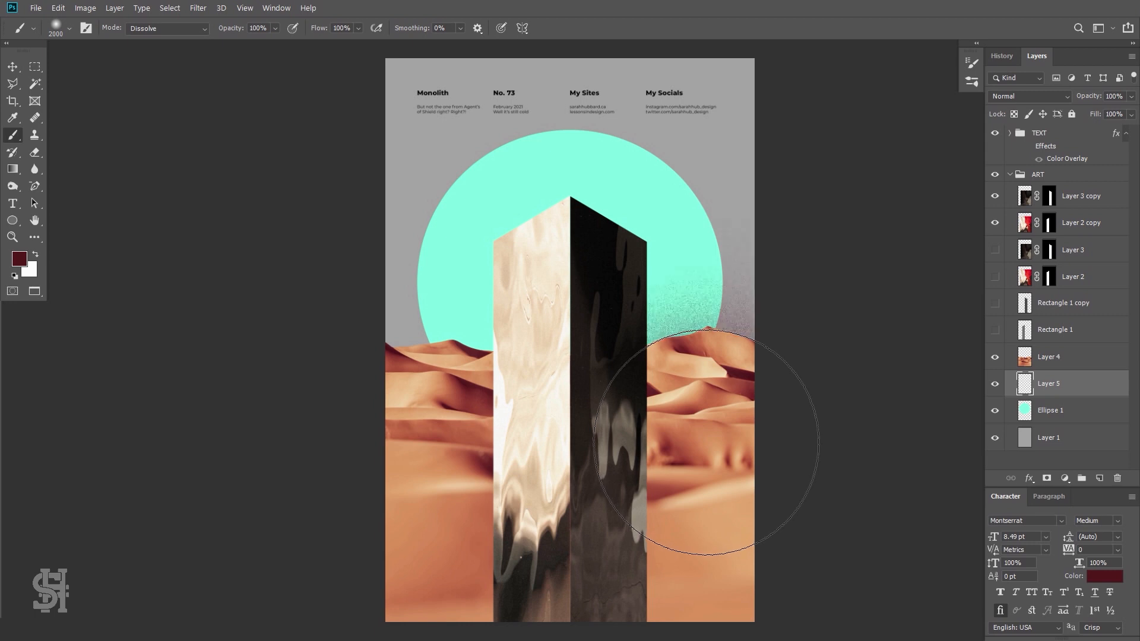
pyautogui.click(706, 443)
pyautogui.click(699, 445)
pyautogui.click(716, 446)
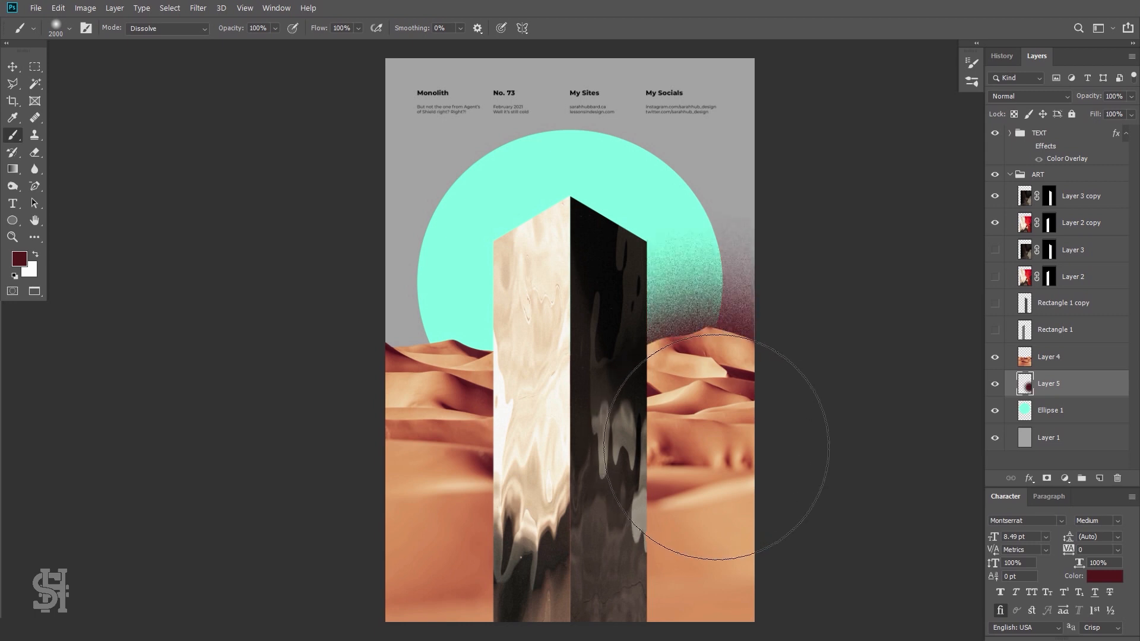
# - Paint matching maroon grain above the dunes on the monolith's light side and even out the shading along the horizon
pyautogui.click(446, 458)
pyautogui.click(447, 460)
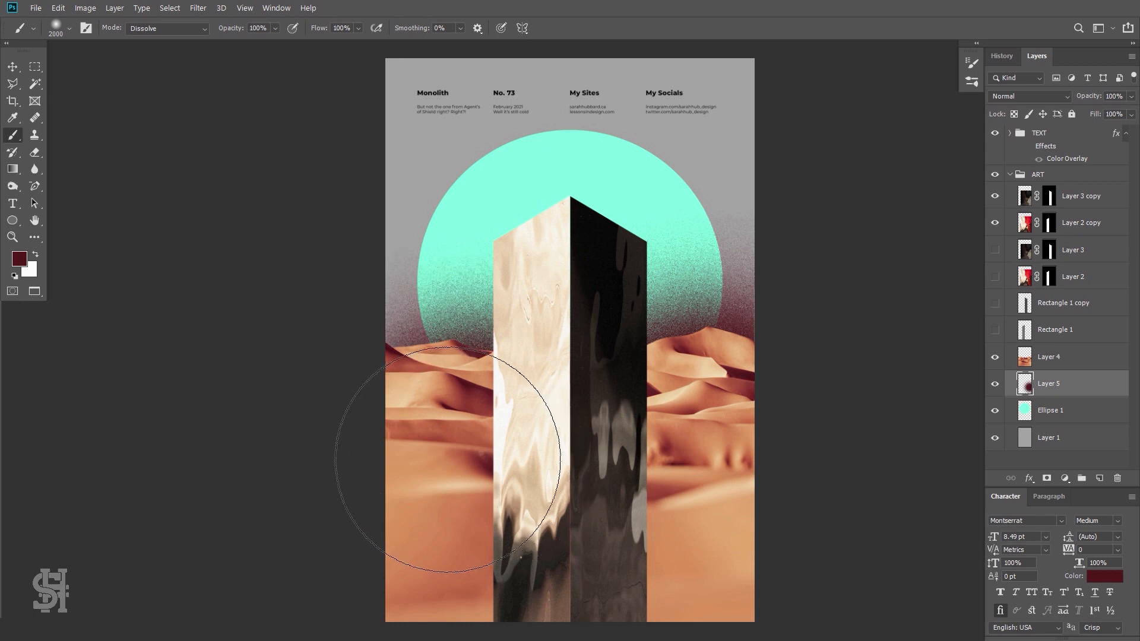
pyautogui.click(446, 460)
pyautogui.click(435, 460)
pyautogui.click(415, 461)
pyautogui.click(398, 460)
pyautogui.click(382, 461)
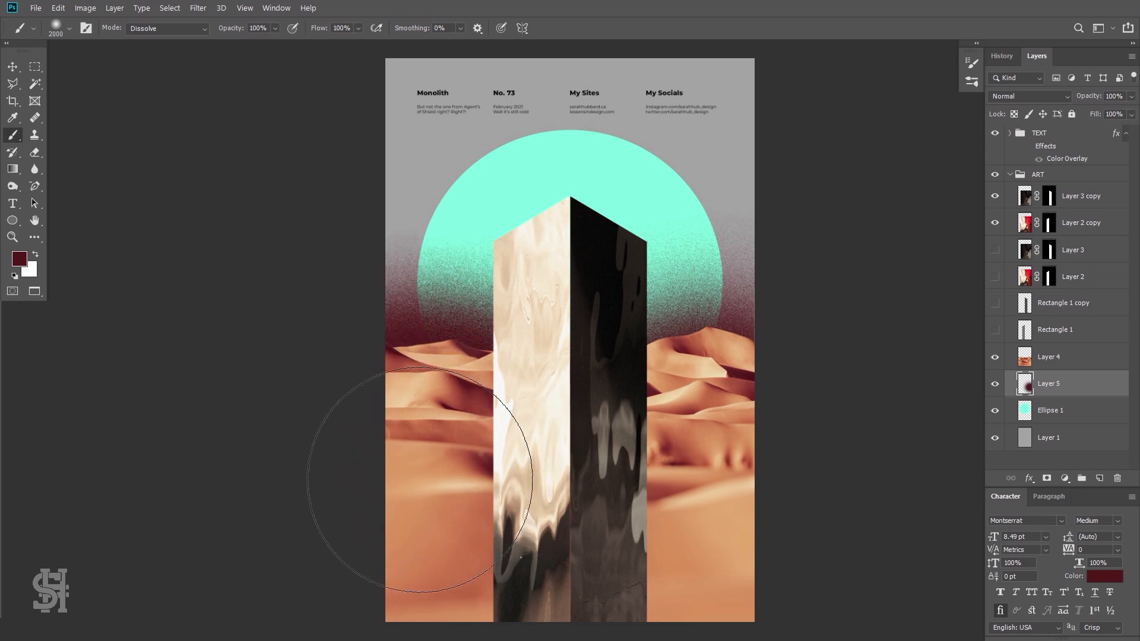
pyautogui.moveTo(420, 479); pyautogui.dragTo(544, 465)
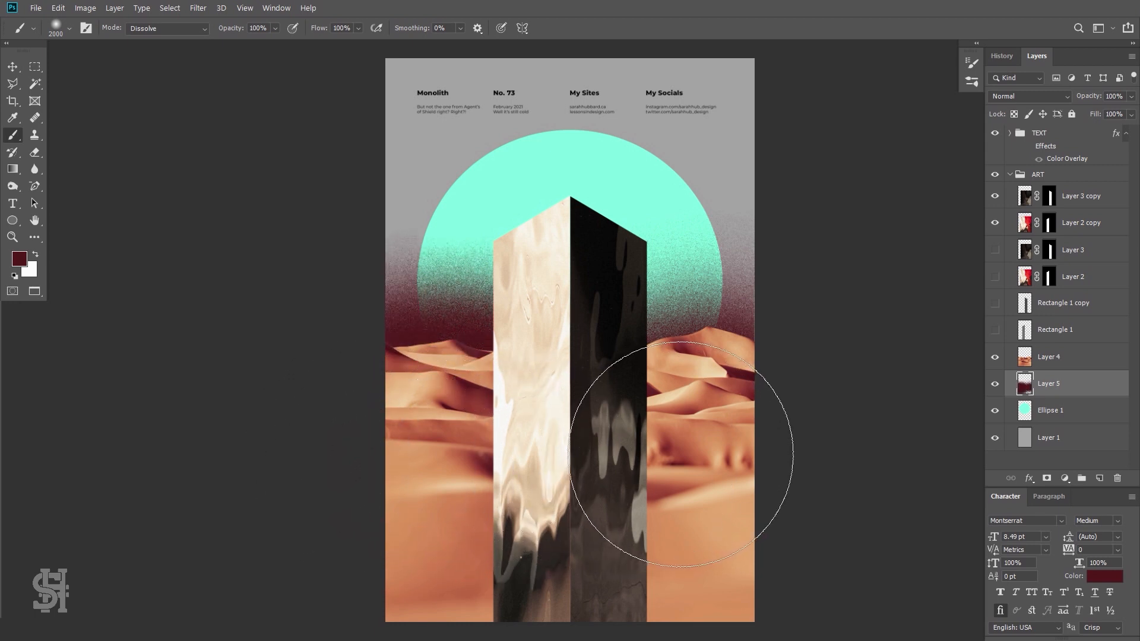
pyautogui.click(689, 451)
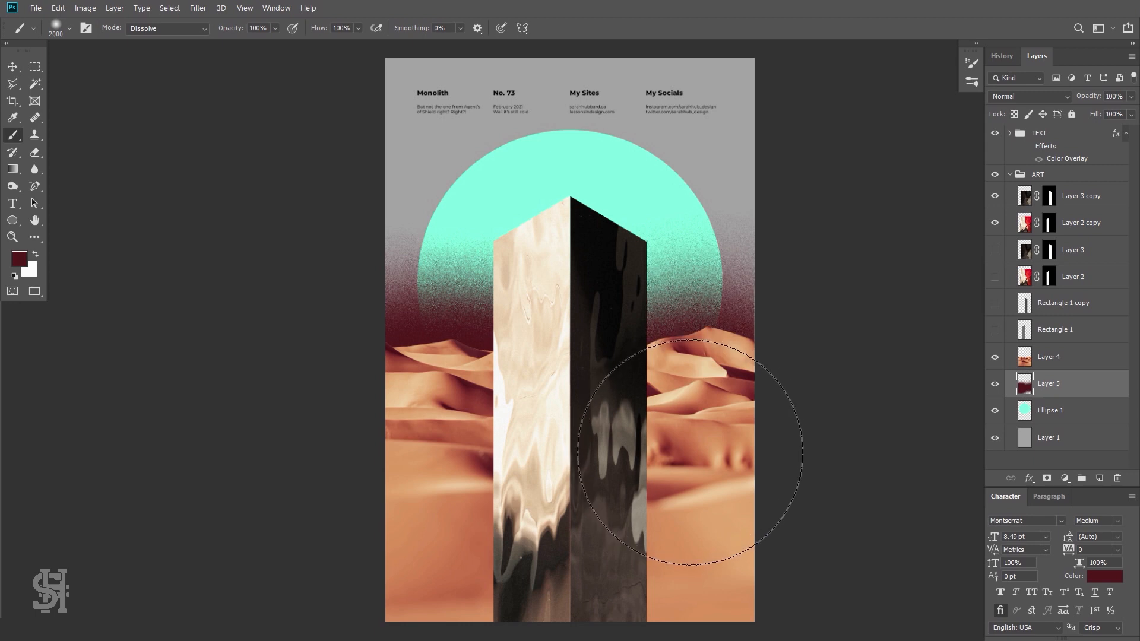
pyautogui.click(690, 451)
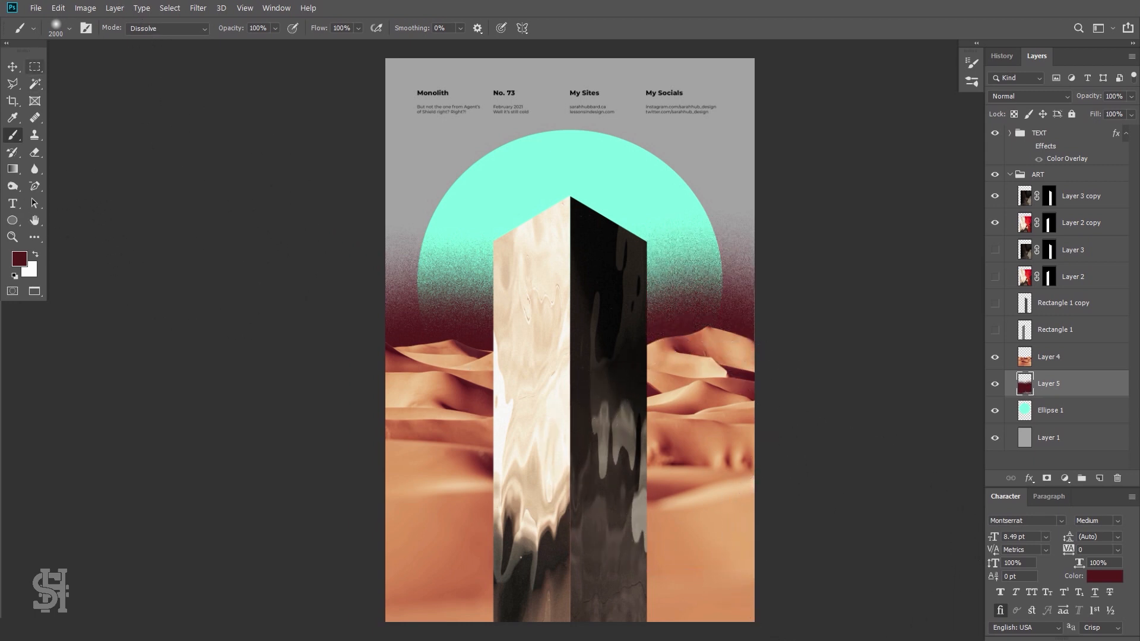
# - Preview blend modes on Layer 5, set it to Pin Light, and hide the layer to compare the result
pyautogui.click(35, 66)
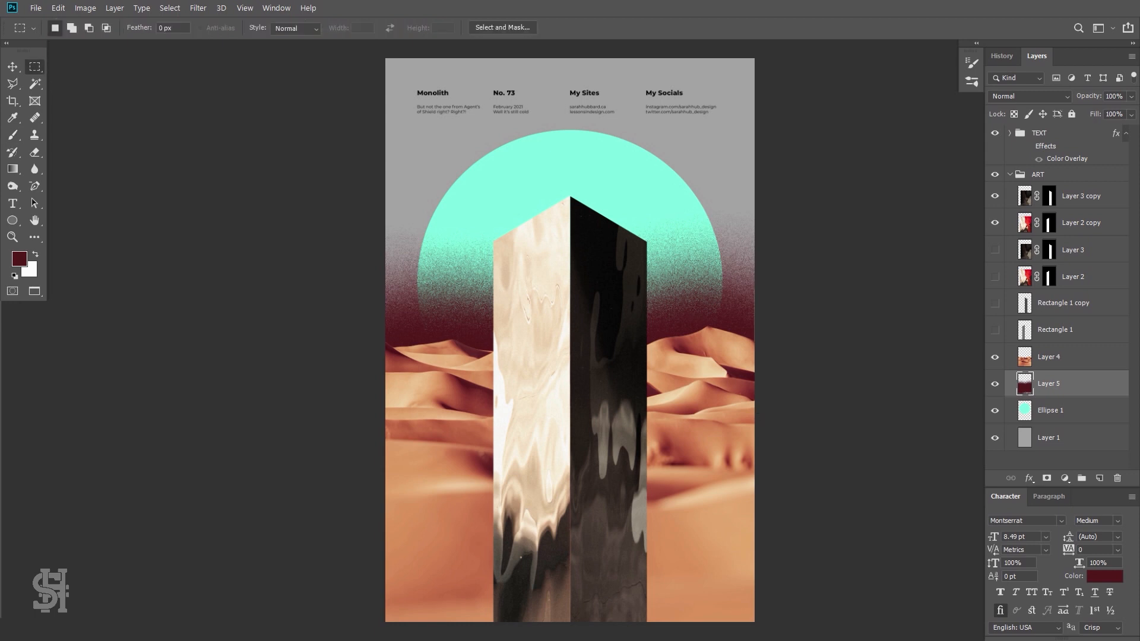
pyautogui.click(1021, 98)
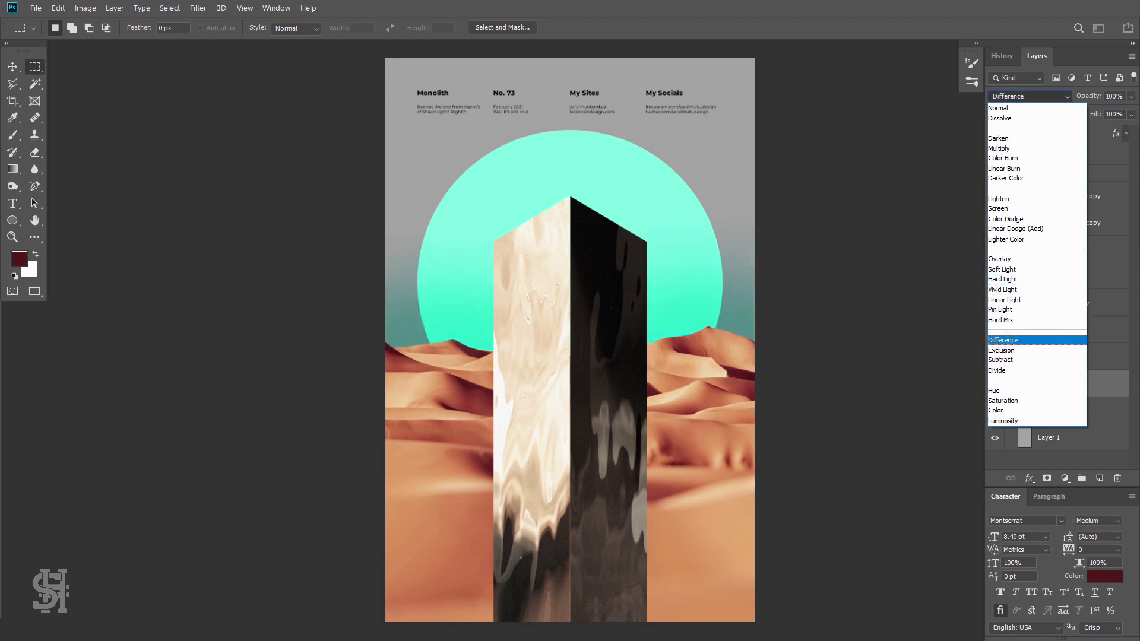
pyautogui.click(1009, 309)
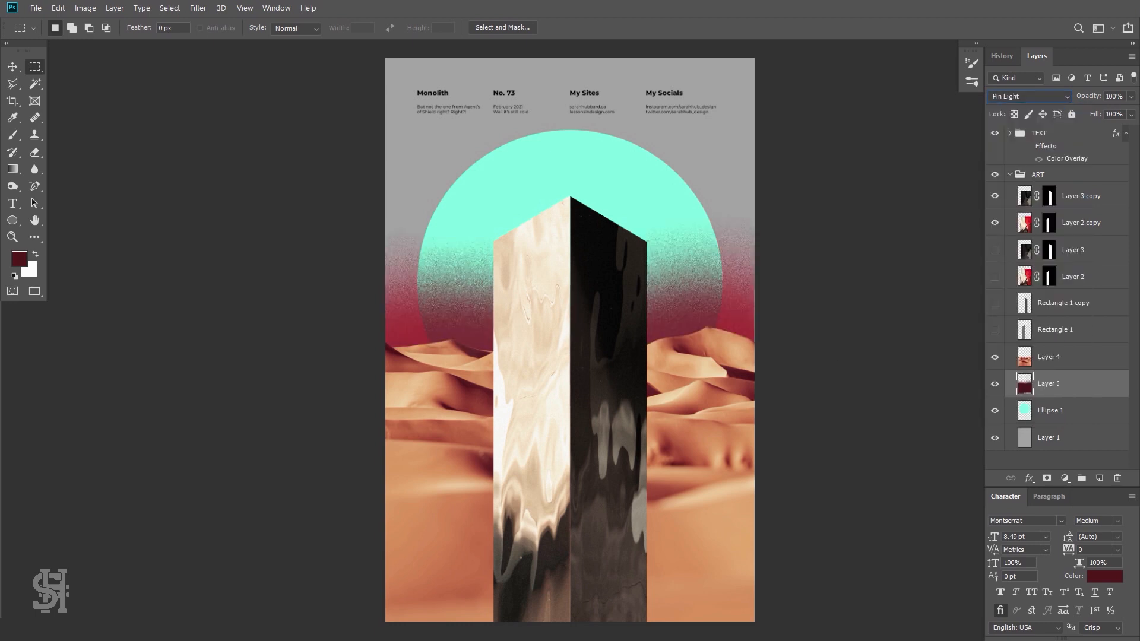
pyautogui.click(997, 387)
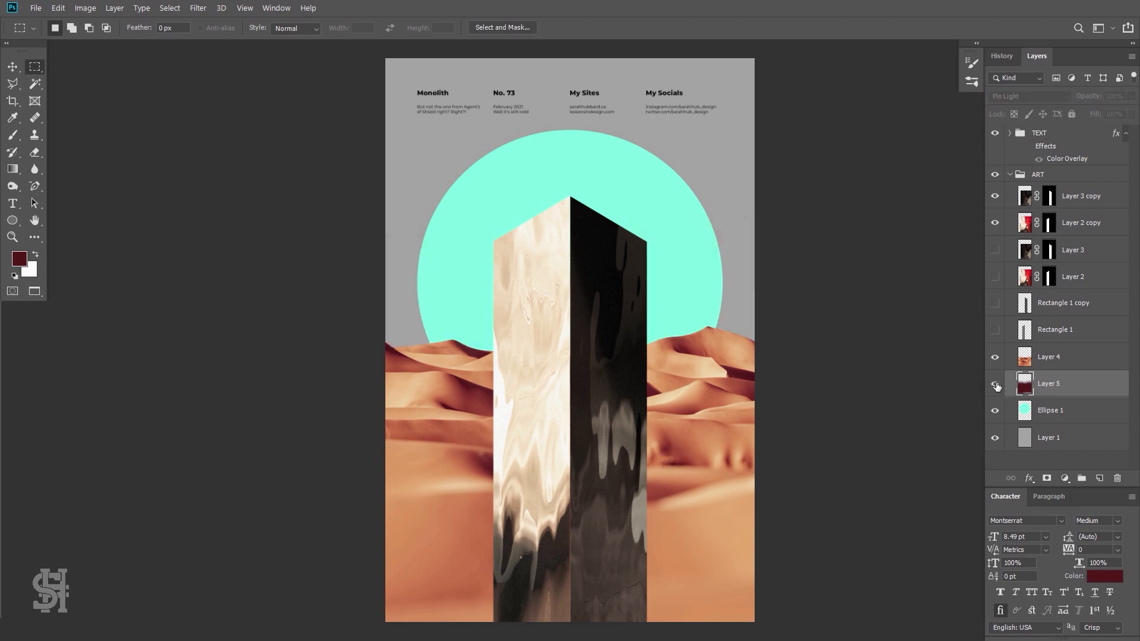
# - Show Layer 5 again, compare its shading in Normal mode, and keep its blend mode at Pin Light
pyautogui.click(997, 386)
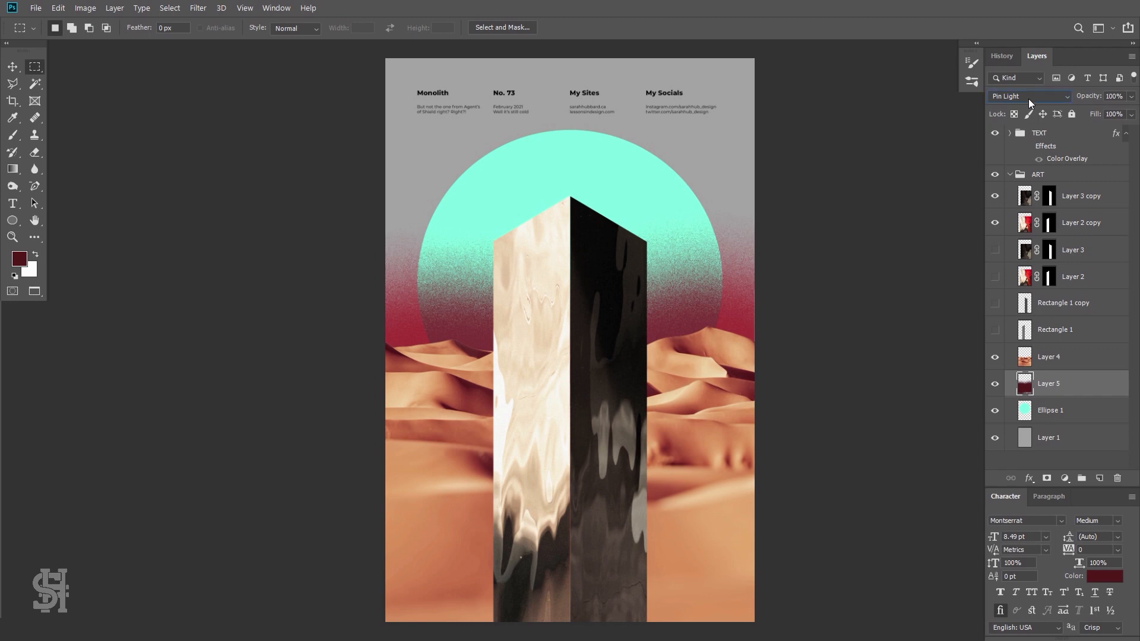
pyautogui.click(1028, 97)
pyautogui.press('Home')
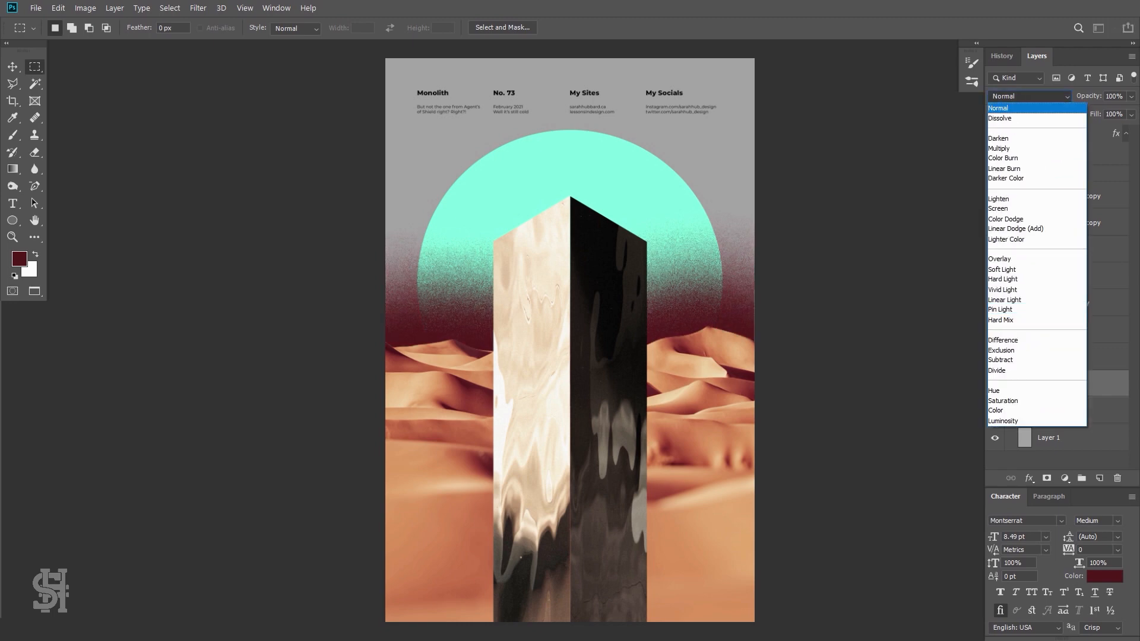
pyautogui.click(1003, 310)
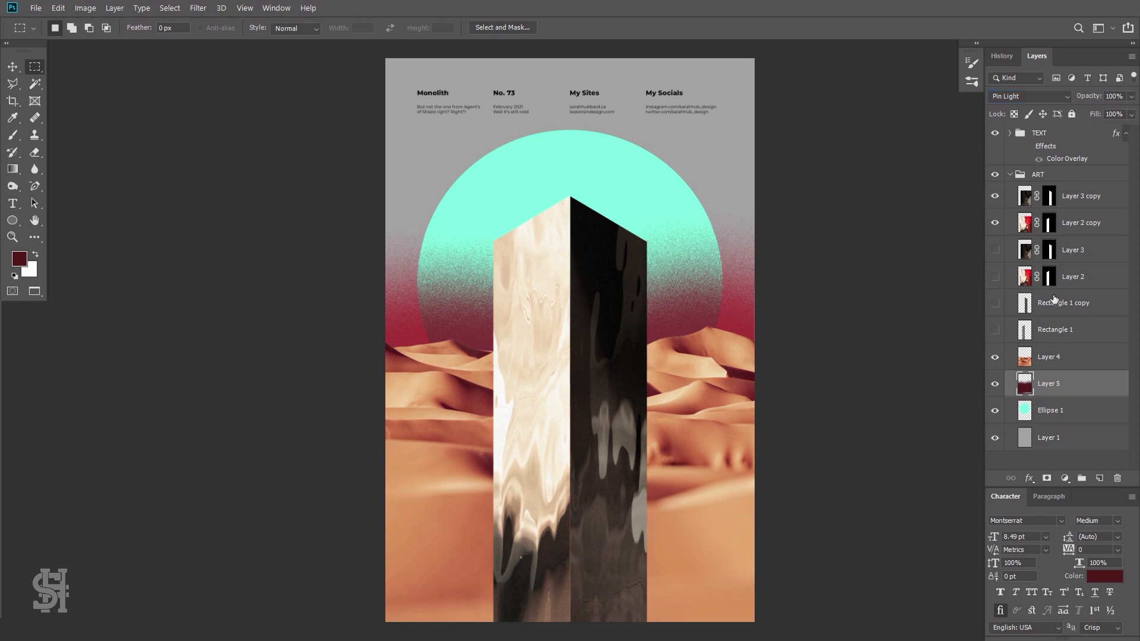
# - Move the Ellipse 1 layer above Layer 4 and set its blend mode to Exclusion
pyautogui.click(1055, 414)
pyautogui.click(996, 411)
pyautogui.click(996, 410)
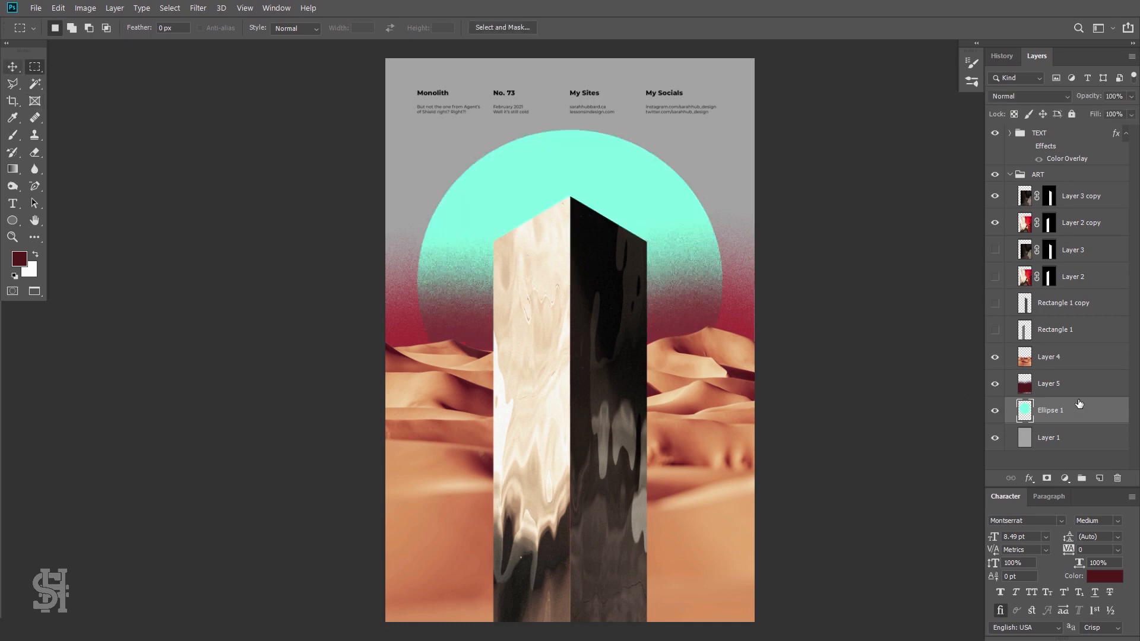
pyautogui.moveTo(1076, 411); pyautogui.dragTo(1071, 369)
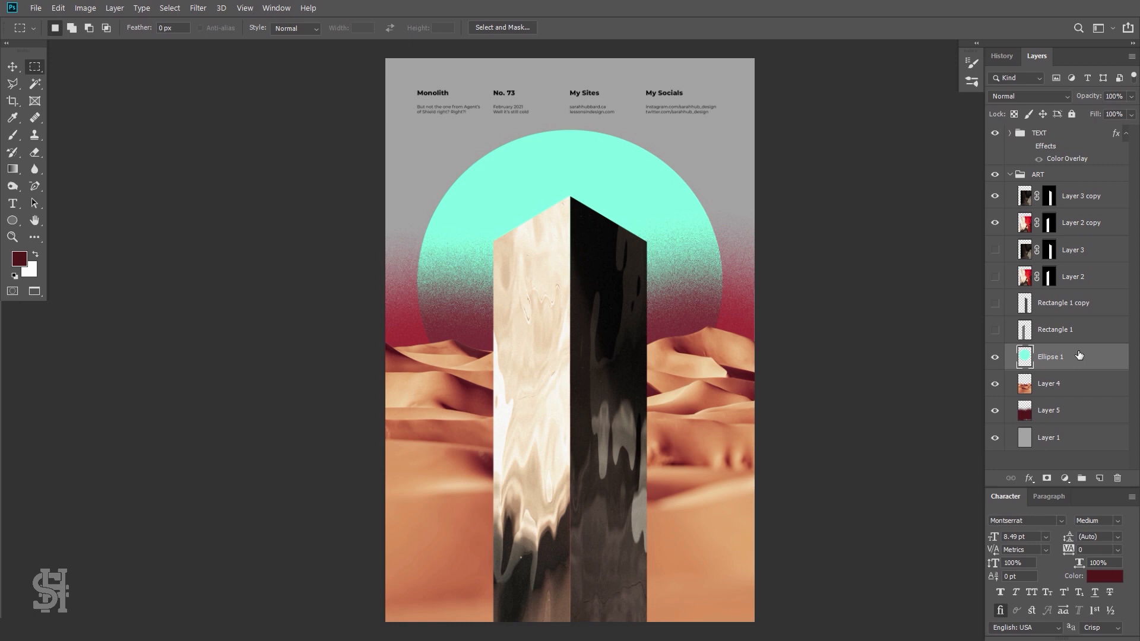
pyautogui.click(1033, 95)
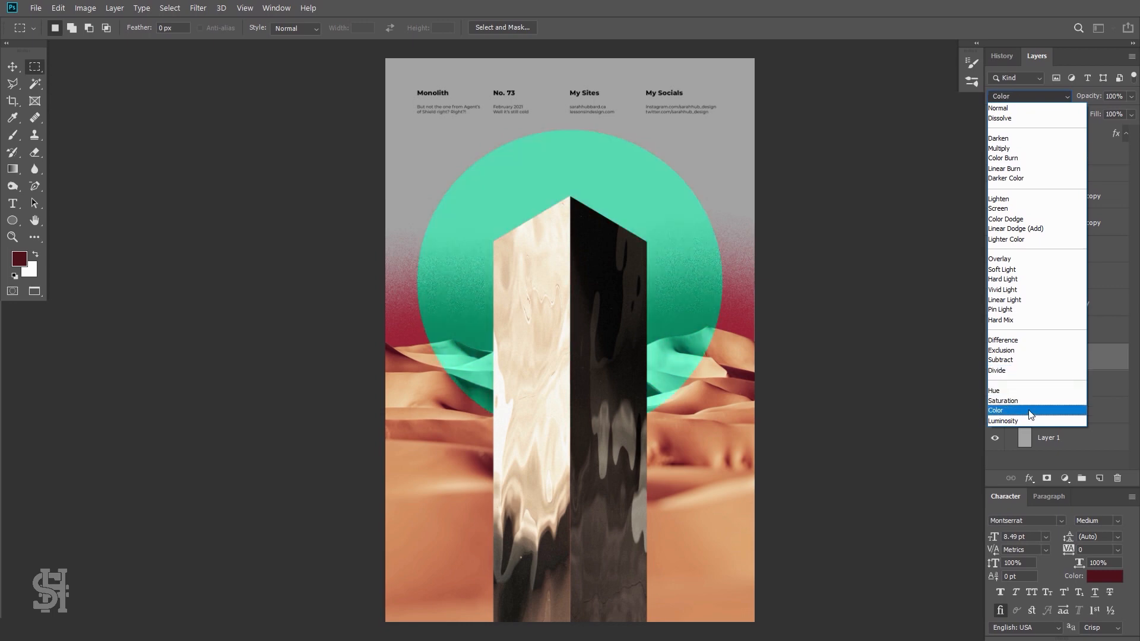
pyautogui.click(1026, 354)
# - Try the circle in the poster's upper-right corner, undo that move, and lower the circle slightly behind the monolith
pyautogui.press('v')
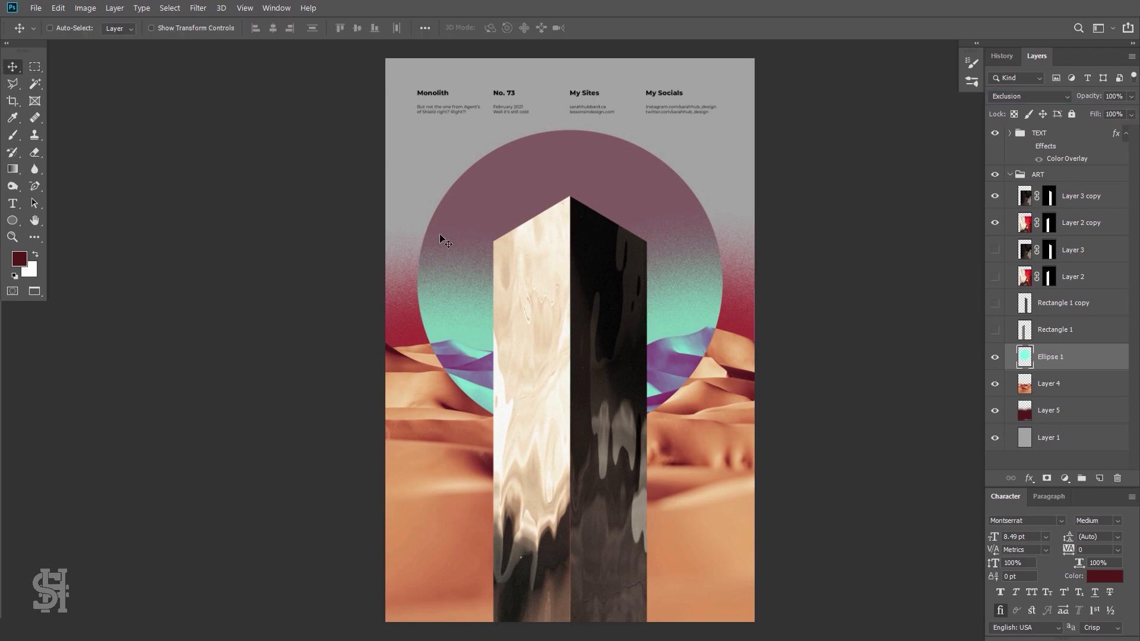
pyautogui.moveTo(587, 209); pyautogui.dragTo(859, 102)
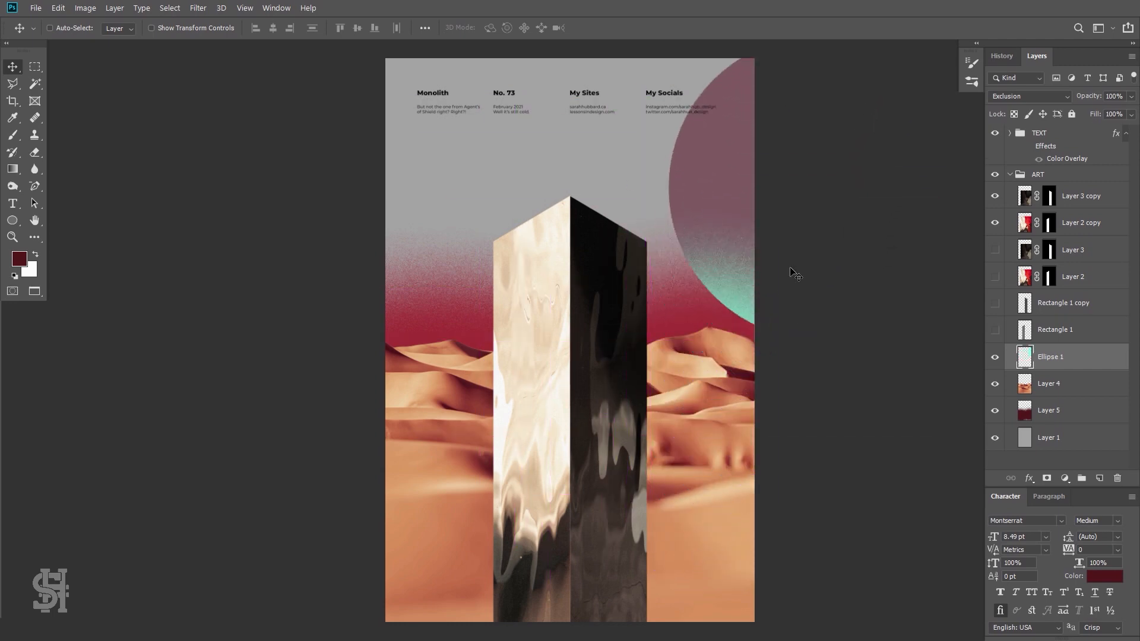
pyautogui.hotkey('ctrl', 'z')
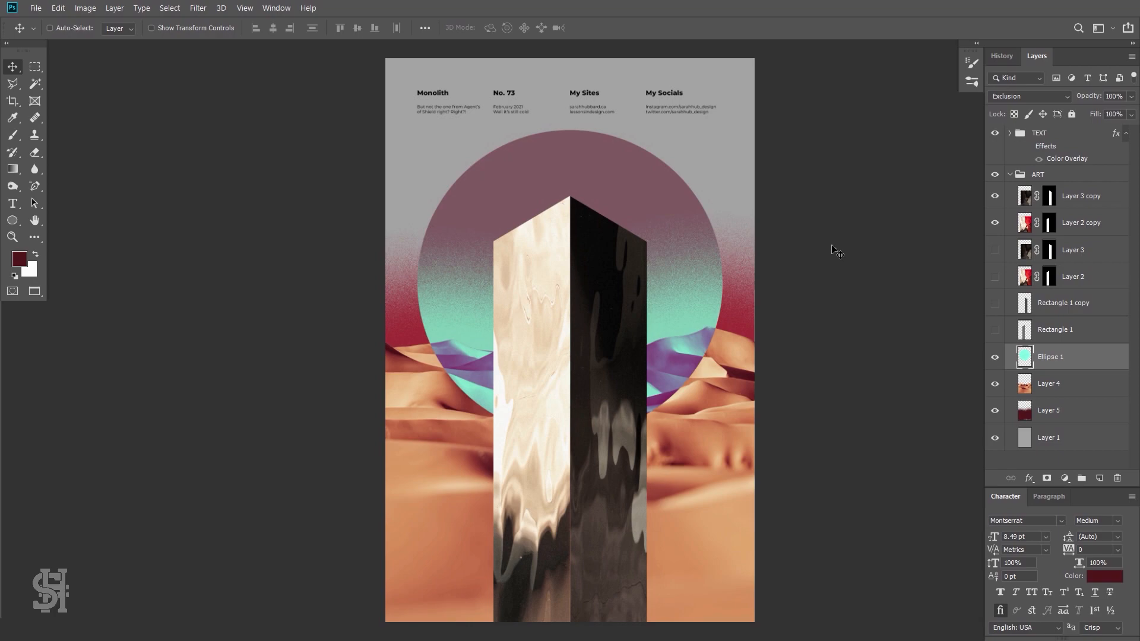
pyautogui.moveTo(626, 157); pyautogui.dragTo(626, 166)
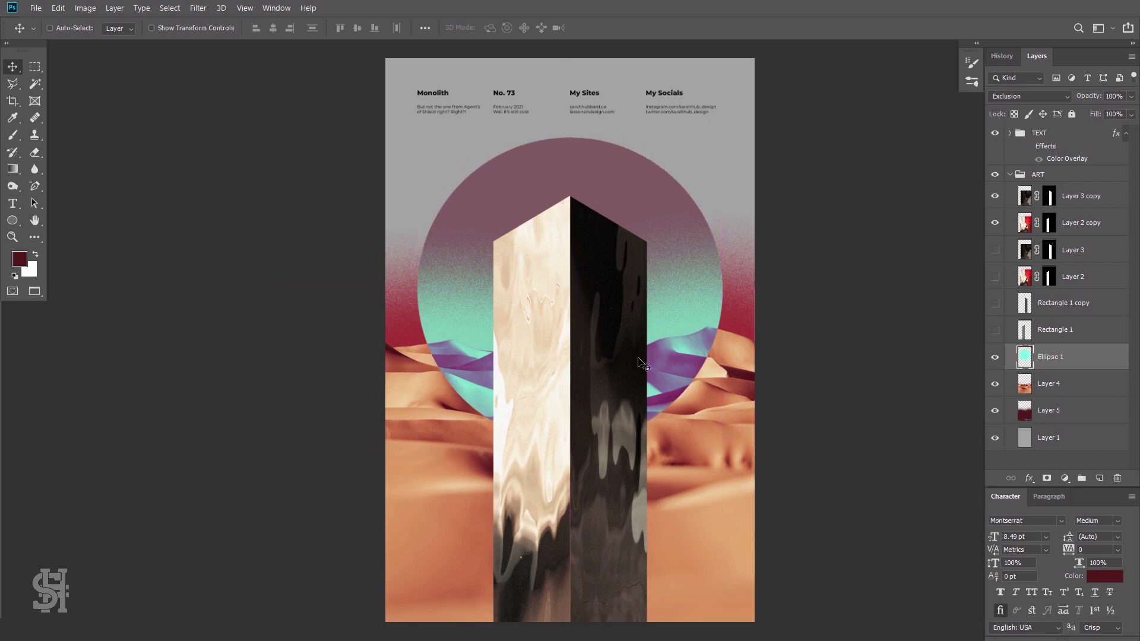
pyautogui.press('z')
pyautogui.moveTo(603, 315); pyautogui.dragTo(610, 351)
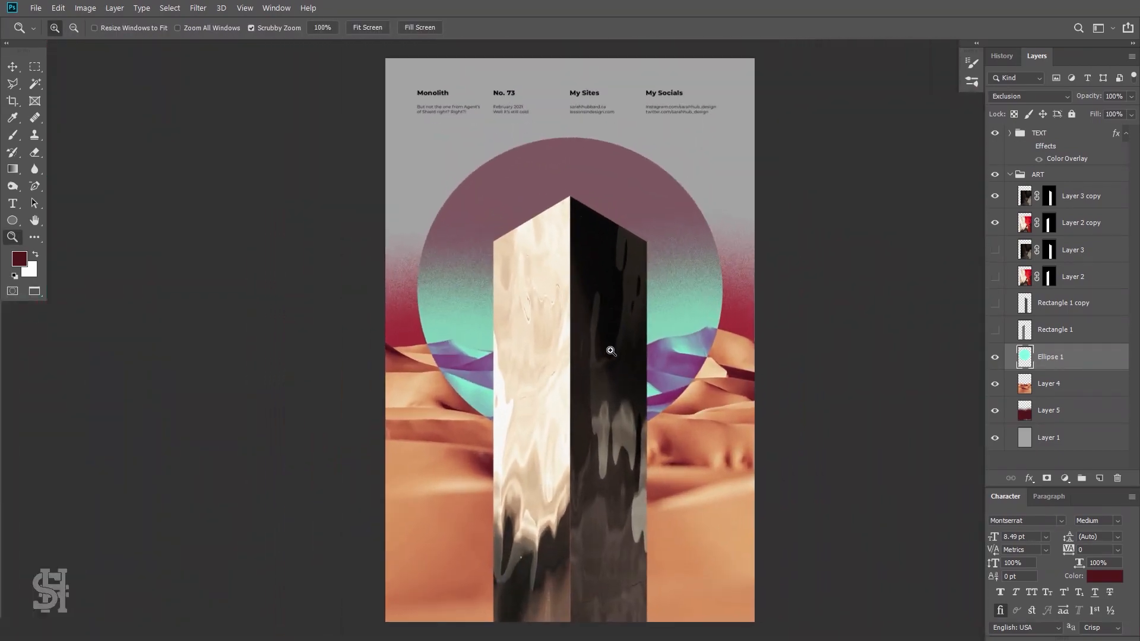
pyautogui.click(20, 66)
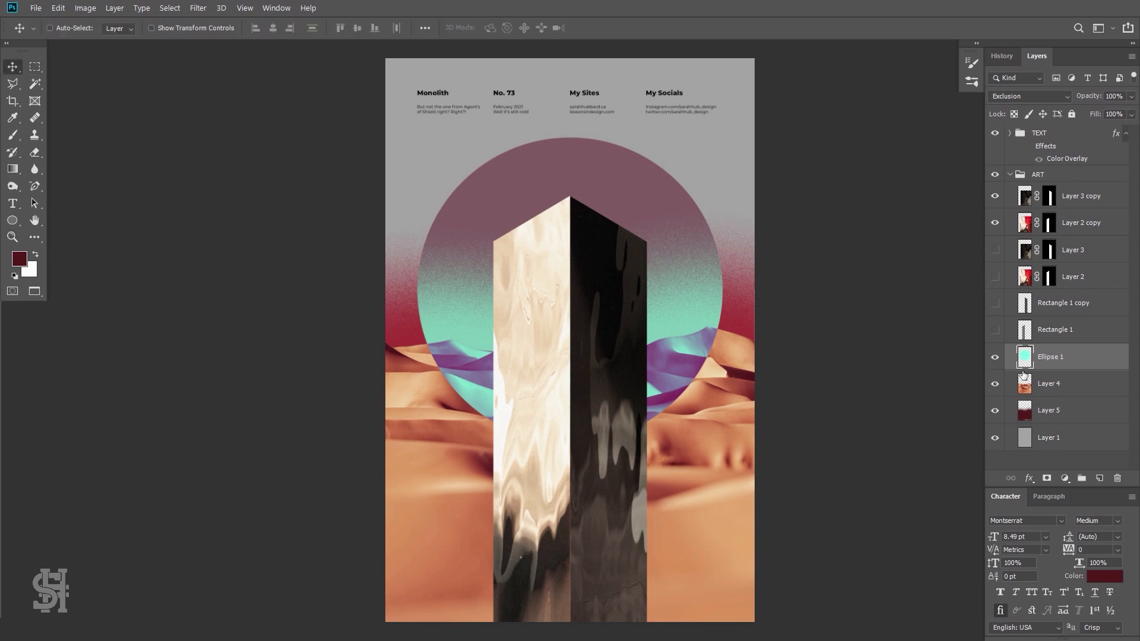
# - Apply monochromatic noise with uniform distribution to the circle on Ellipse 1
pyautogui.click(197, 10)
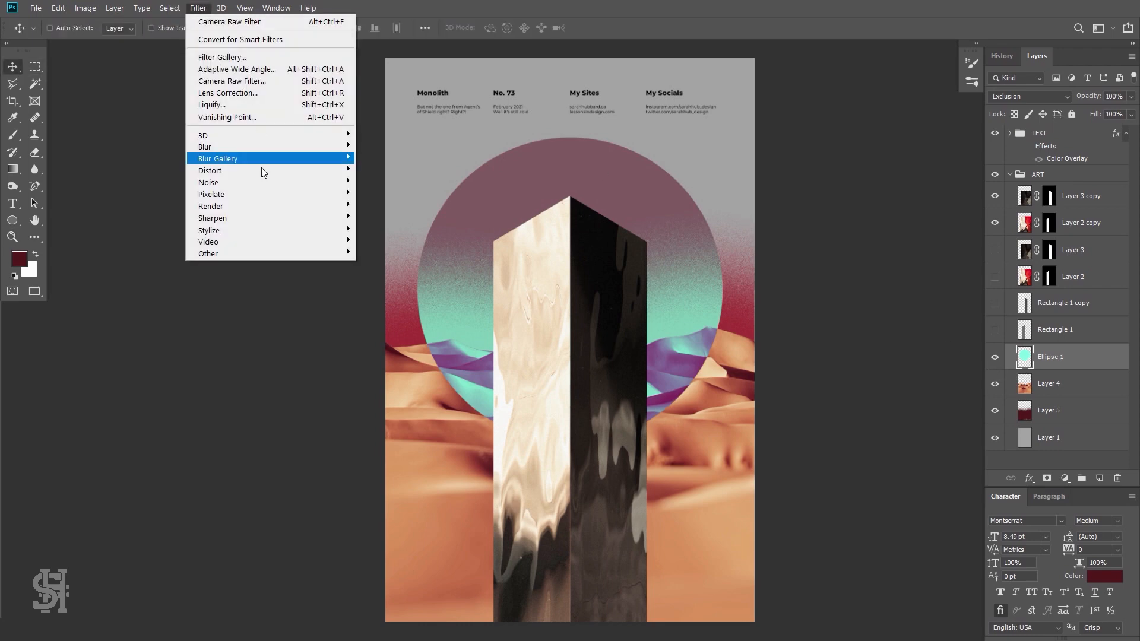
pyautogui.moveTo(257, 172)
pyautogui.click(385, 183)
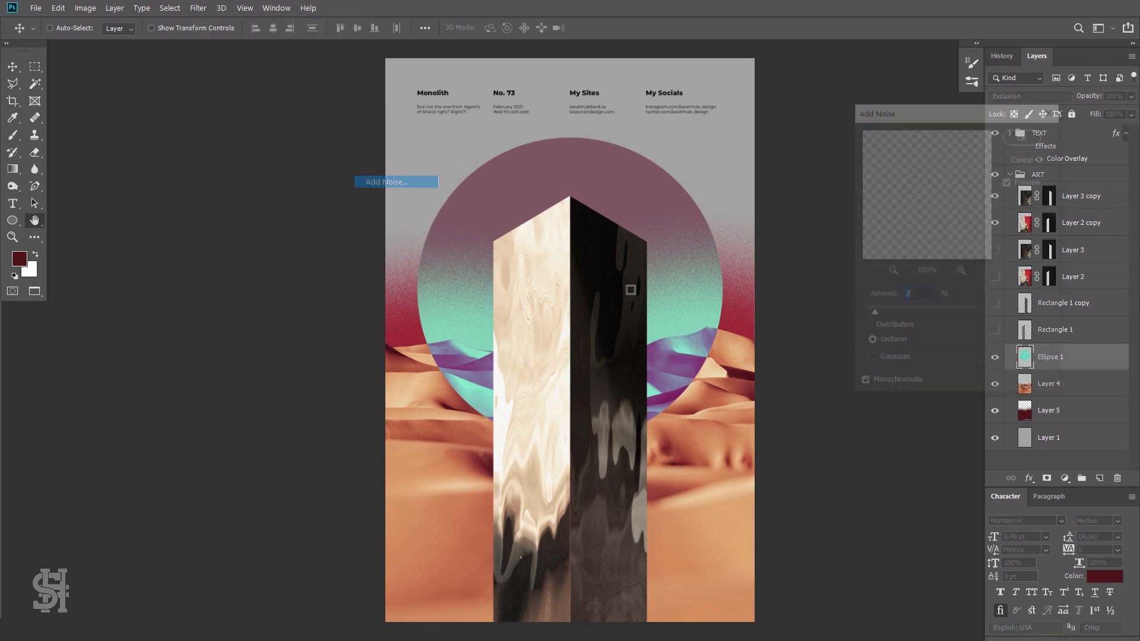
pyautogui.click(1024, 134)
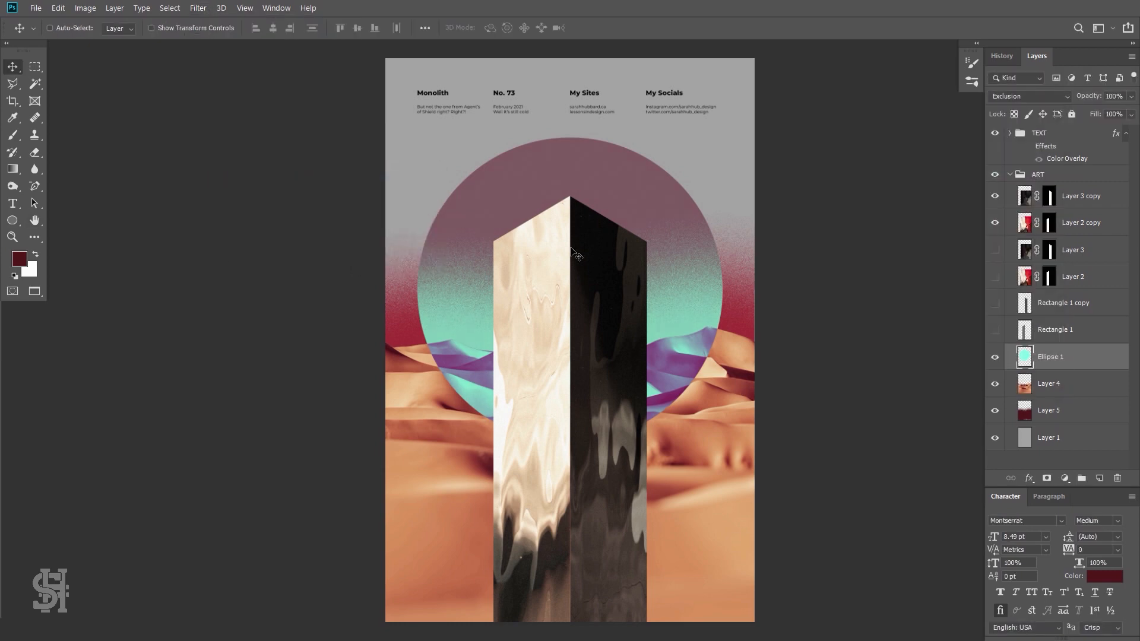
# - Apply a second, 7% pass of uniform monochromatic noise to the circle for stronger grain
pyautogui.press('z')
pyautogui.moveTo(593, 160); pyautogui.dragTo(630, 291)
pyautogui.click(196, 7)
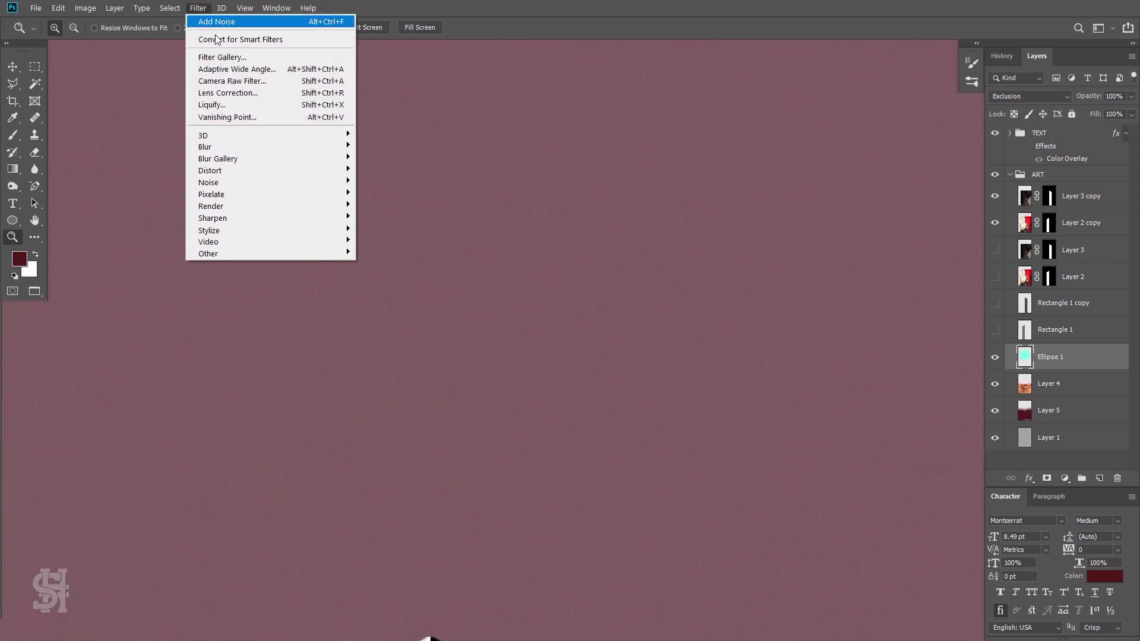
pyautogui.moveTo(342, 186)
pyautogui.click(386, 182)
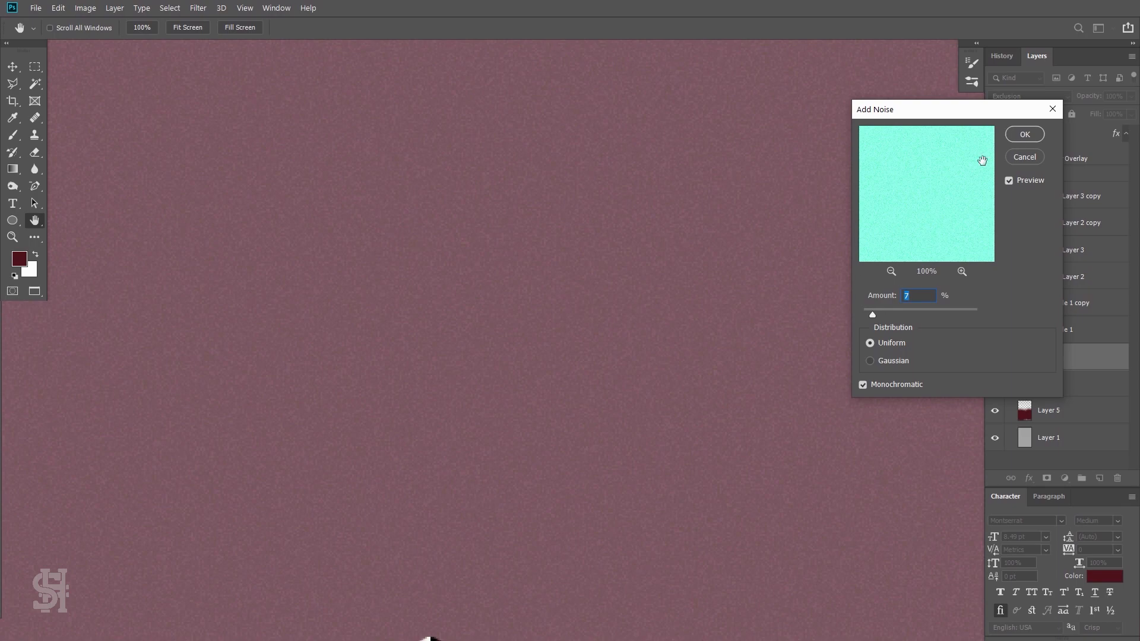
pyautogui.click(1022, 134)
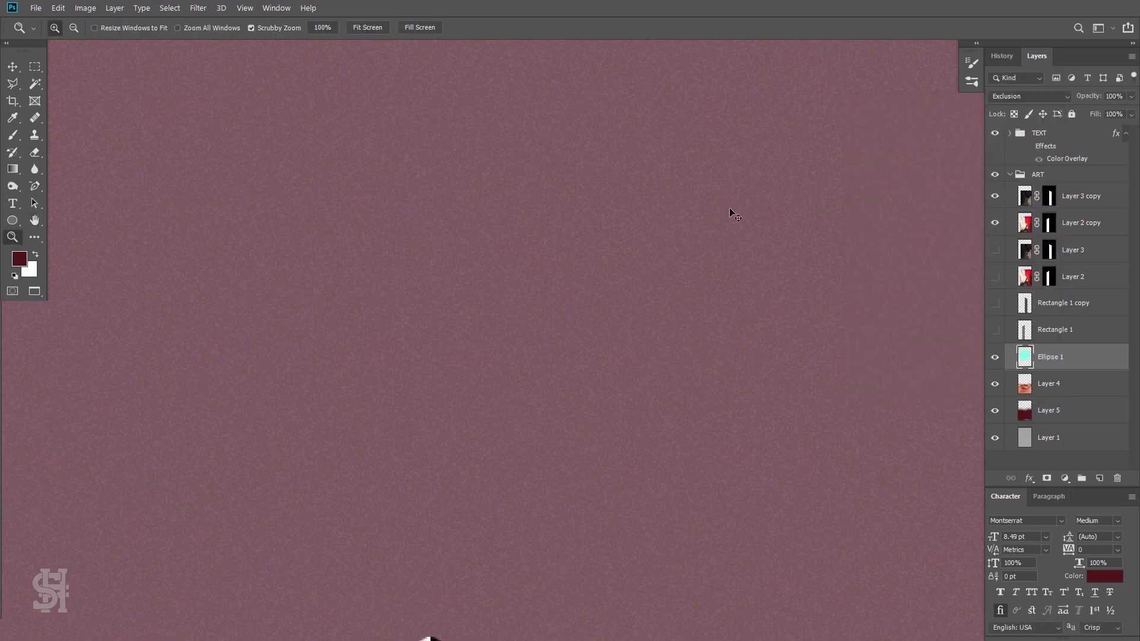
pyautogui.hotkey('ctrl', '0')
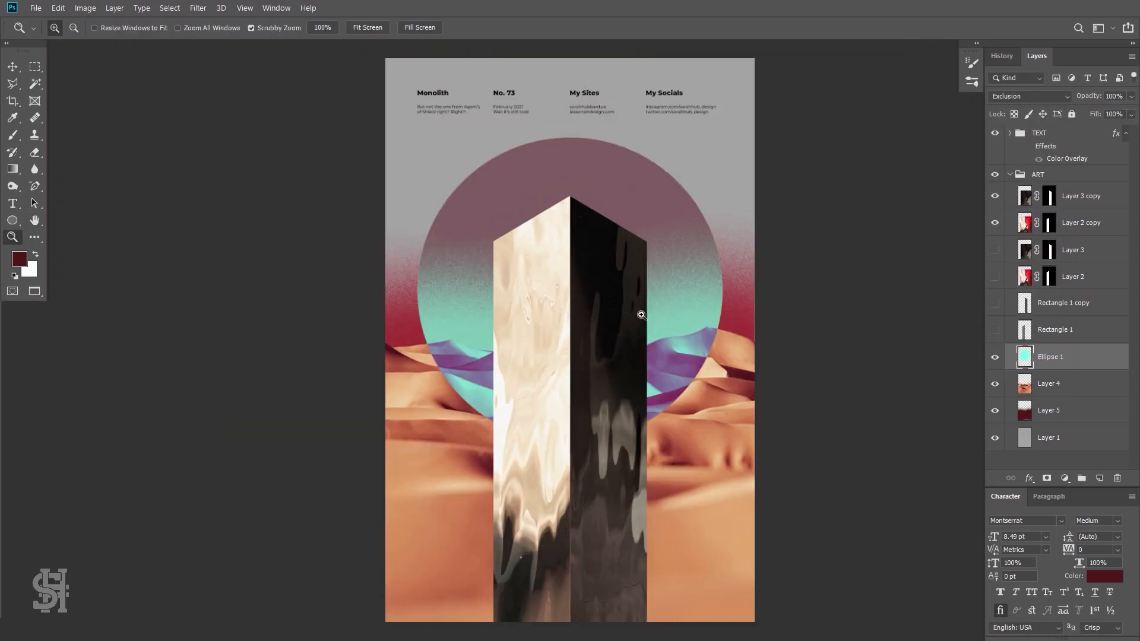
# - Repeat the Add Noise filter with the same settings on the dunes in Layer 4
pyautogui.moveTo(702, 428); pyautogui.dragTo(818, 514)
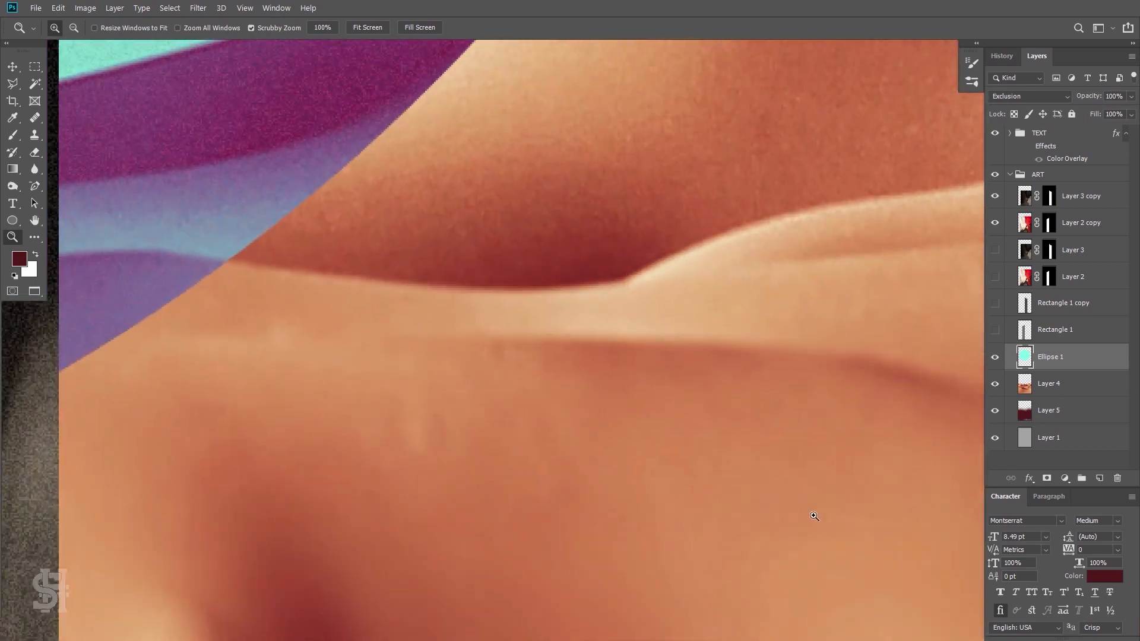
pyautogui.click(1067, 393)
pyautogui.click(201, 6)
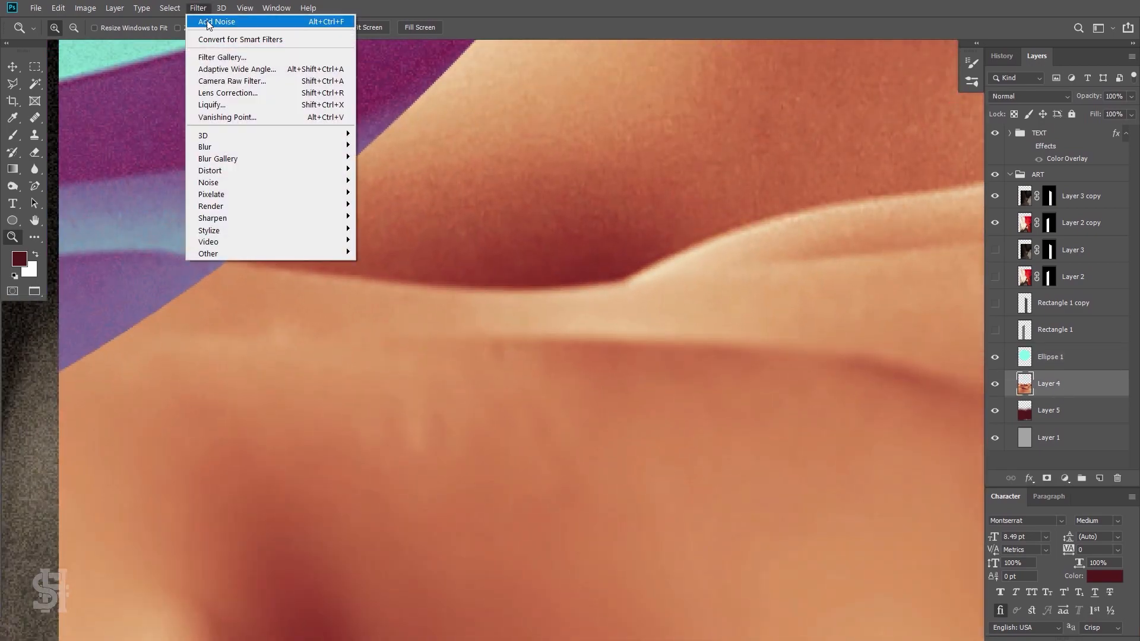
pyautogui.click(214, 20)
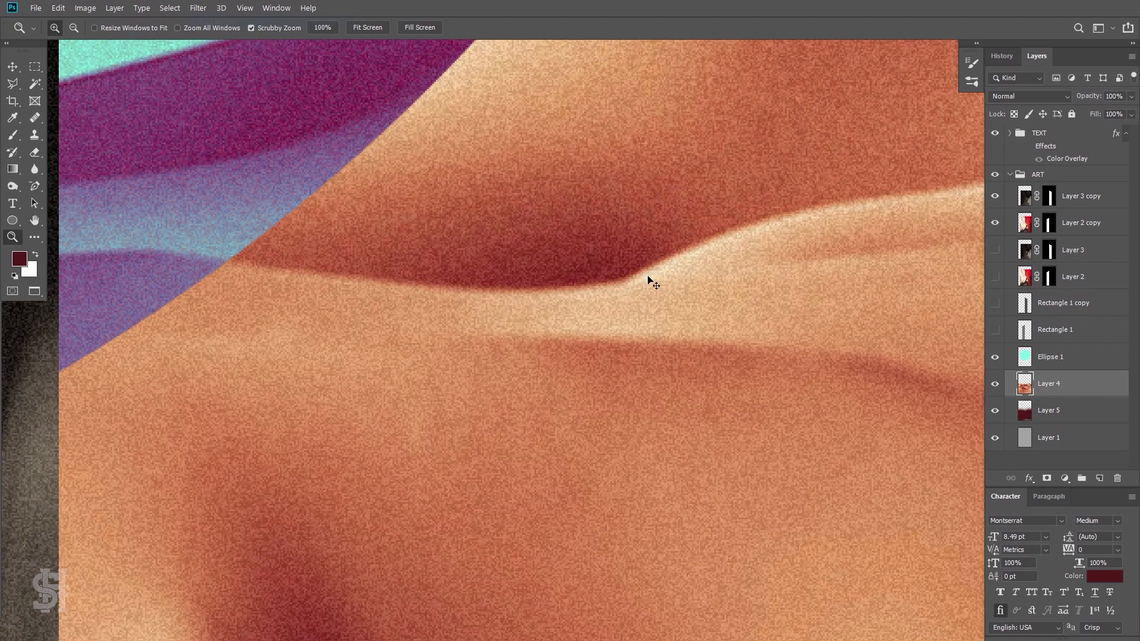
pyautogui.hotkey('ctrl', '0')
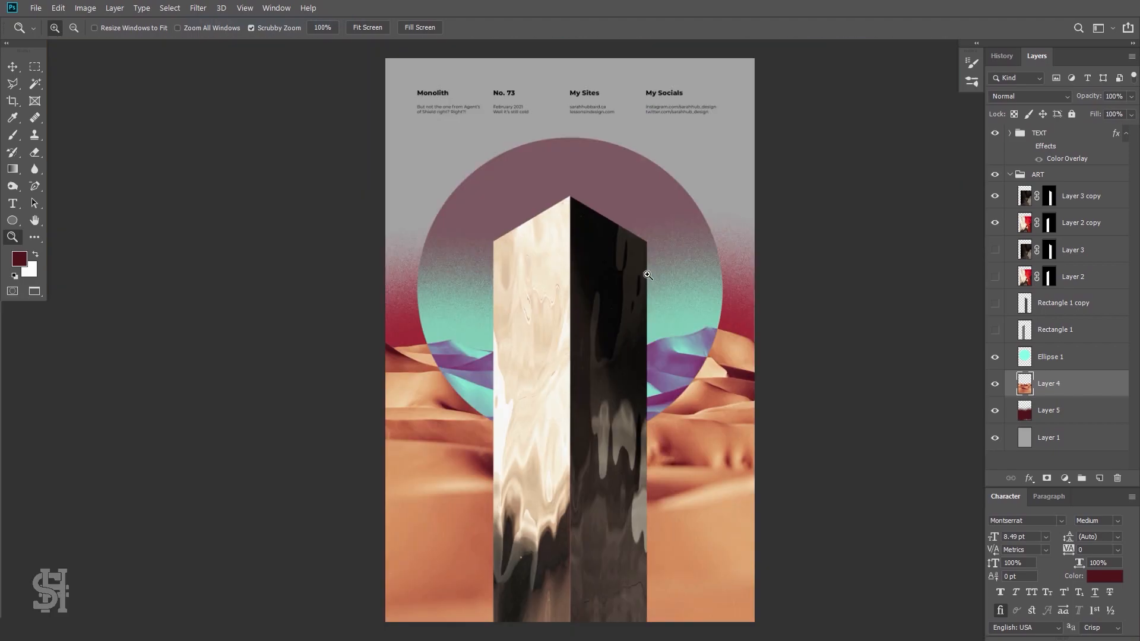
pyautogui.moveTo(579, 92)
pyautogui.mouseDown()
pyautogui.moveTo(586, 98)
pyautogui.moveTo(572, 101)
pyautogui.mouseUp()
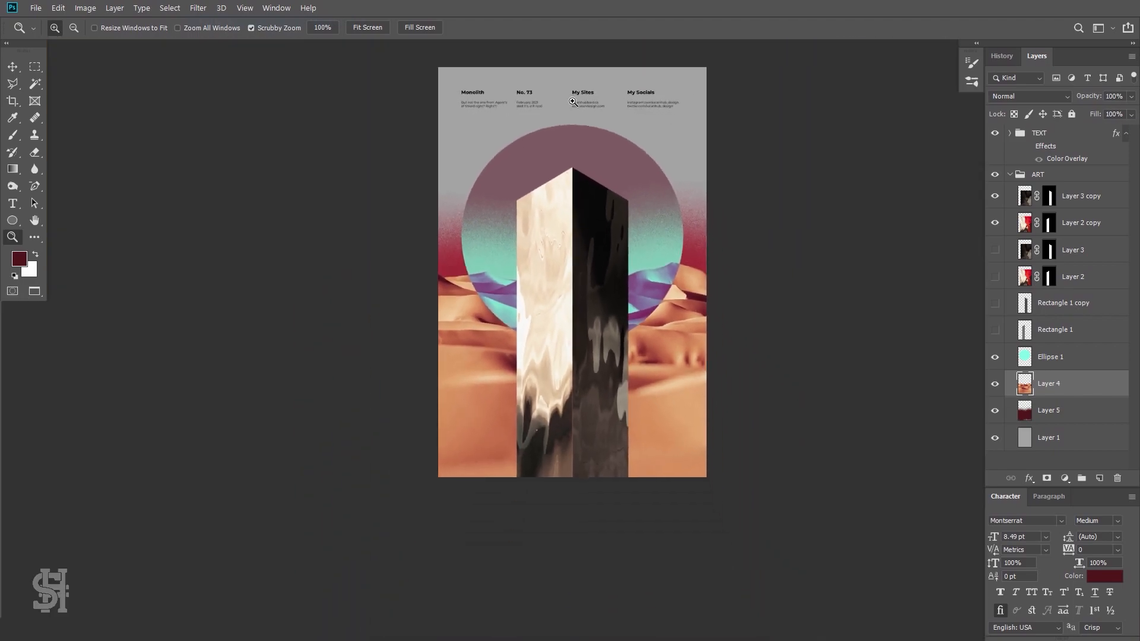
pyautogui.moveTo(569, 408); pyautogui.dragTo(588, 378)
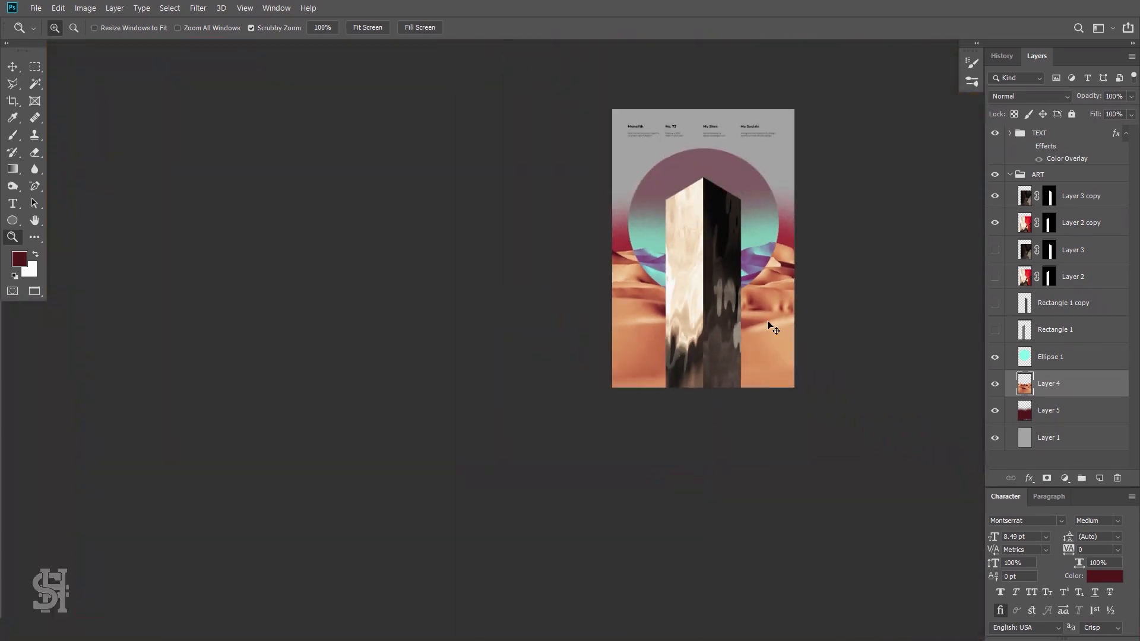
pyautogui.hotkey('ctrl', '0')
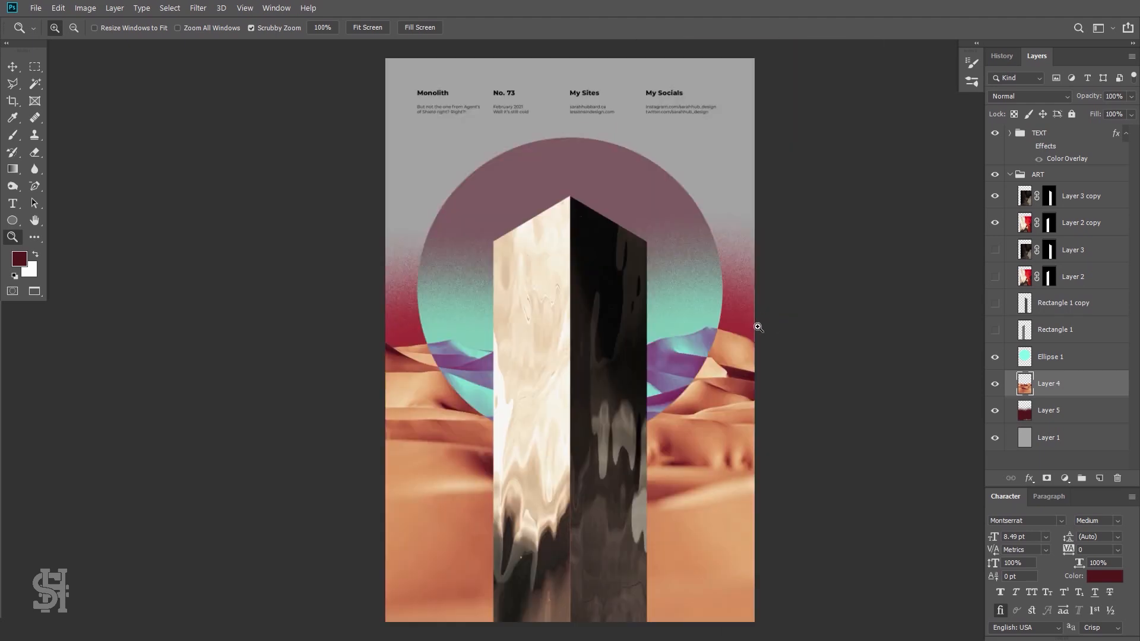
# - Turn on the TEXT group's layer effects so its Color Overlay makes the header text white
pyautogui.click(14, 67)
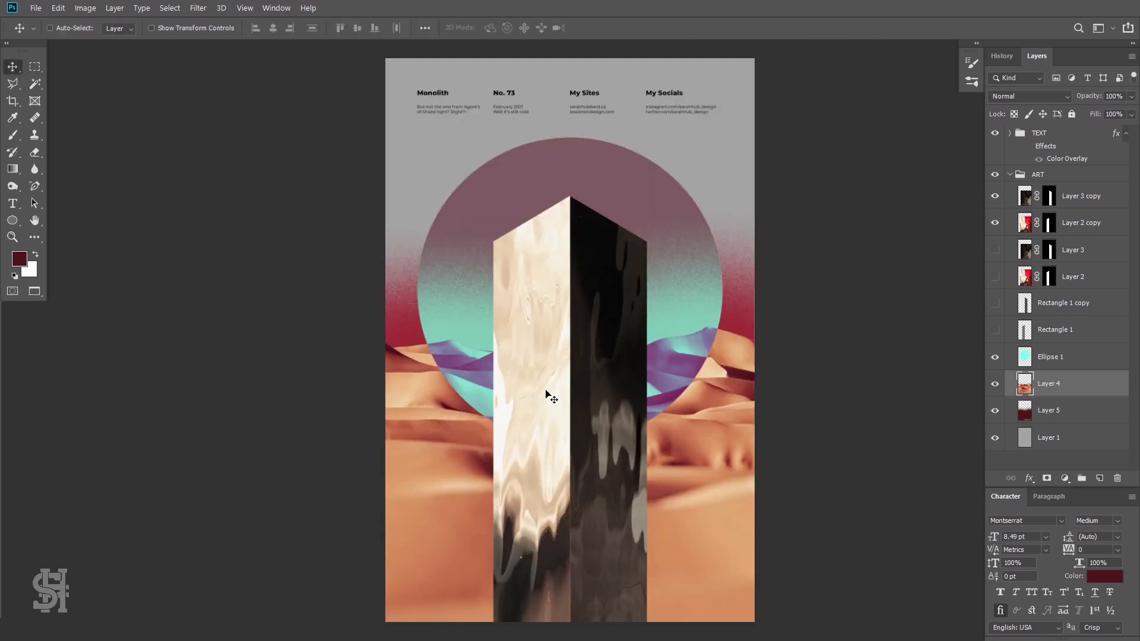
pyautogui.click(1027, 147)
pyautogui.hotkey('ctrl', 'z')
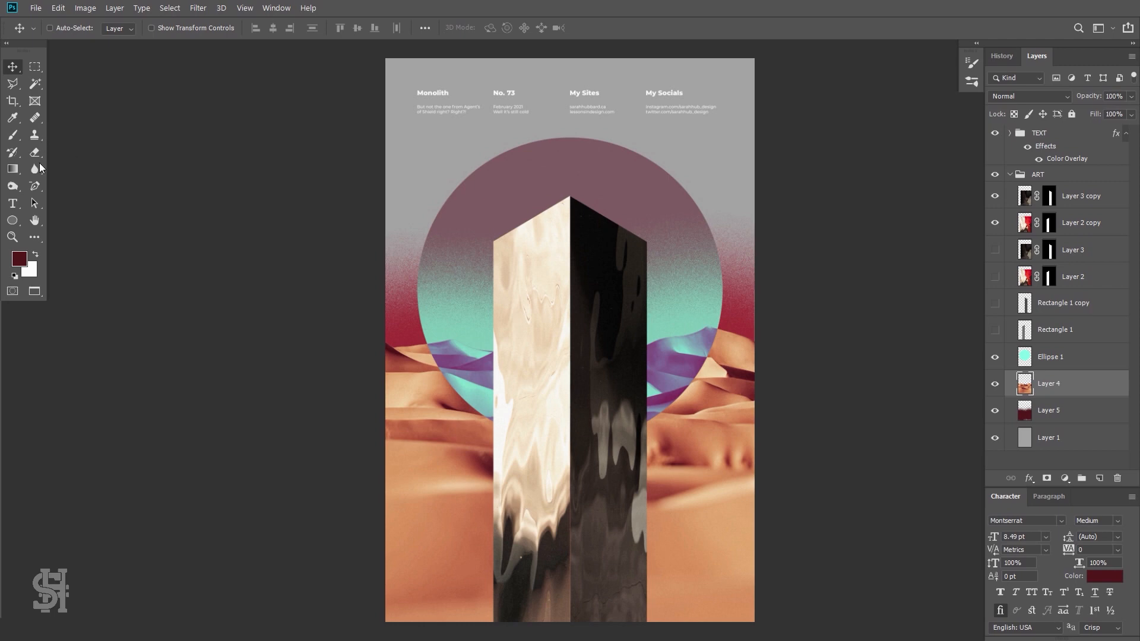
# - Add a new layer at the top of the ART group and compare the poster with Layers 3 and 2 shown and hidden
pyautogui.click(1099, 479)
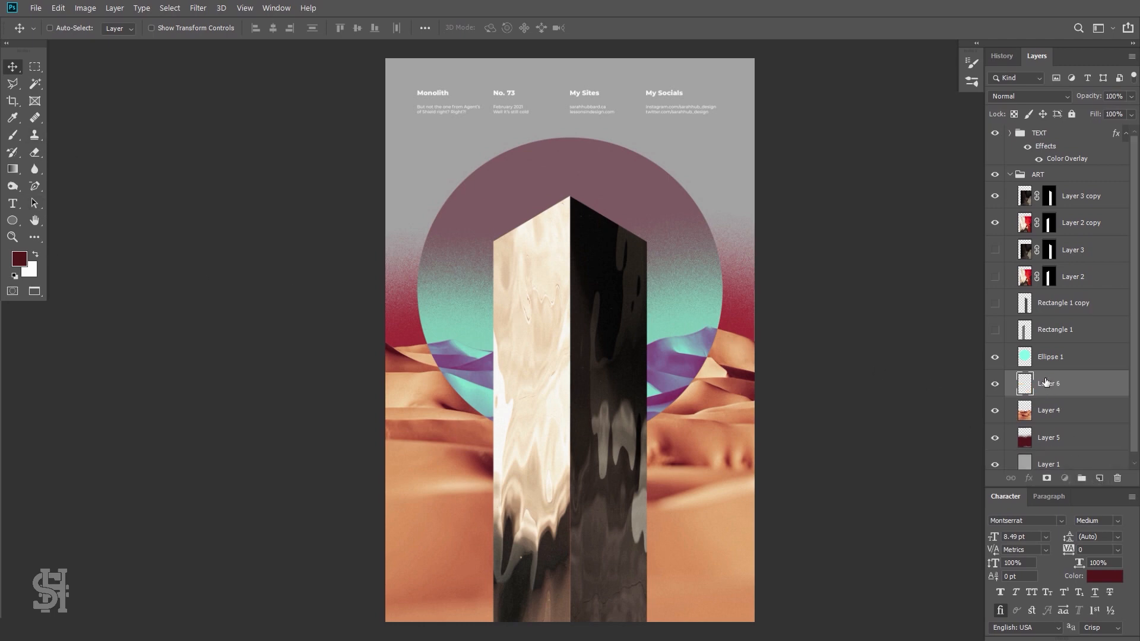
pyautogui.moveTo(1046, 383); pyautogui.dragTo(1061, 195)
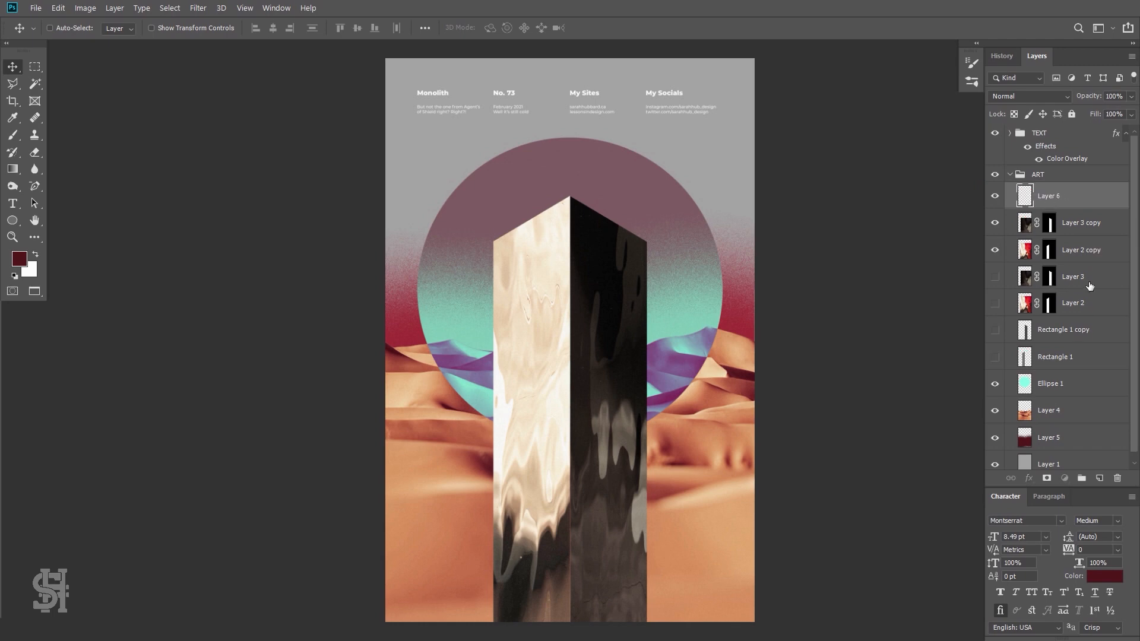
pyautogui.click(1055, 285)
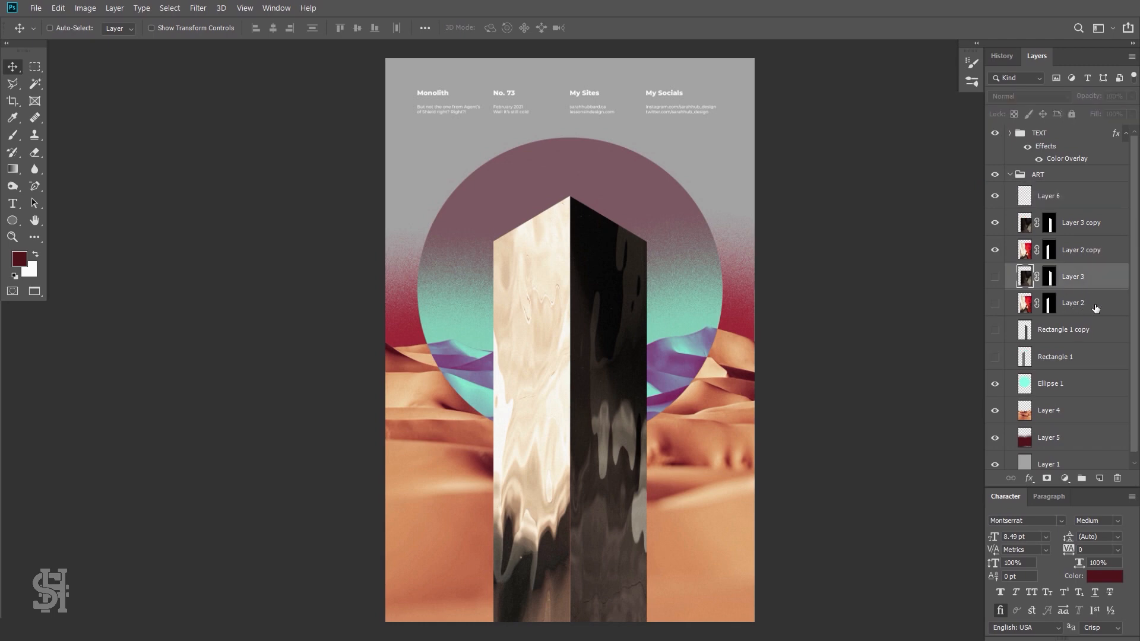
pyautogui.click(995, 277)
pyautogui.click(996, 278)
pyautogui.click(995, 304)
pyautogui.click(995, 304)
pyautogui.click(996, 304)
pyautogui.click(1062, 205)
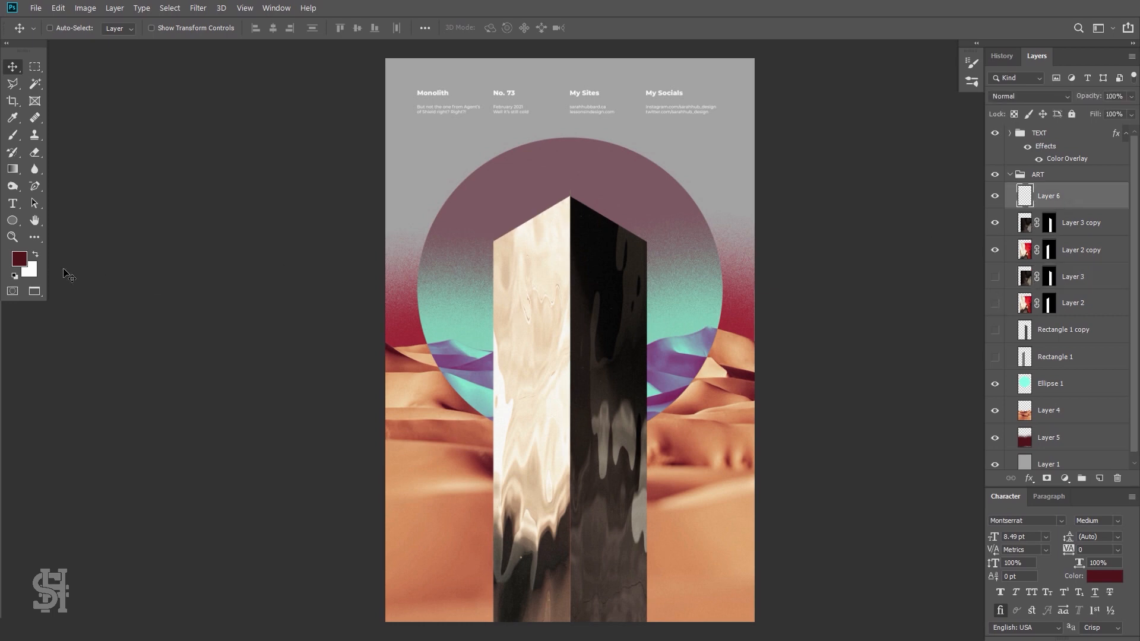
# - Set the foreground colour to bright orange, ff8a00
pyautogui.click(20, 260)
pyautogui.moveTo(801, 351); pyautogui.dragTo(860, 270)
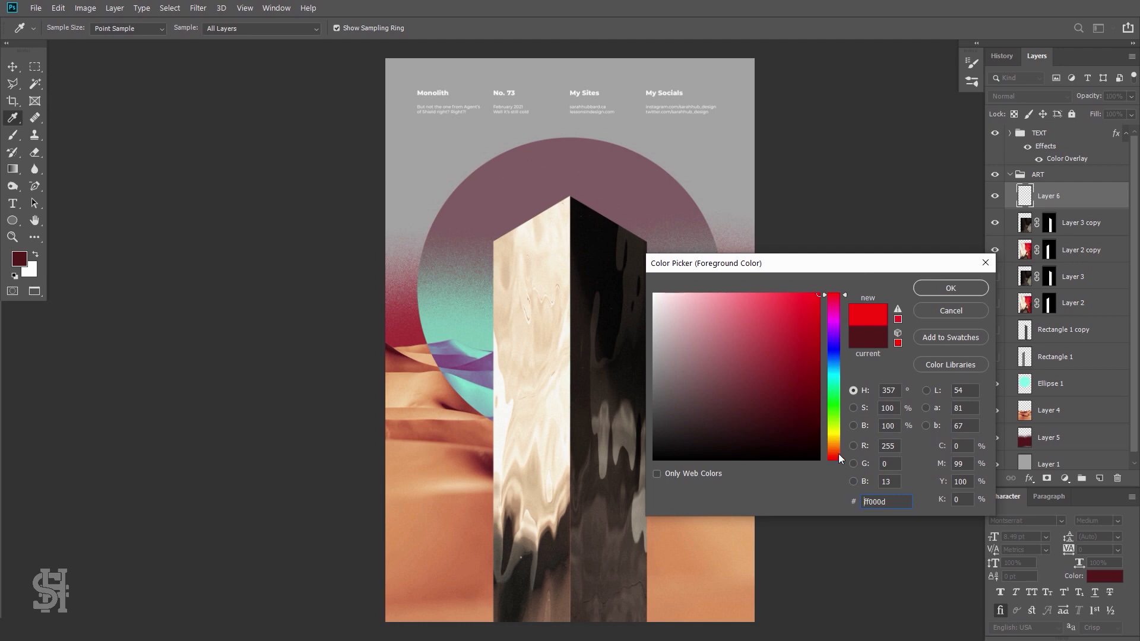
pyautogui.moveTo(839, 454); pyautogui.dragTo(839, 449)
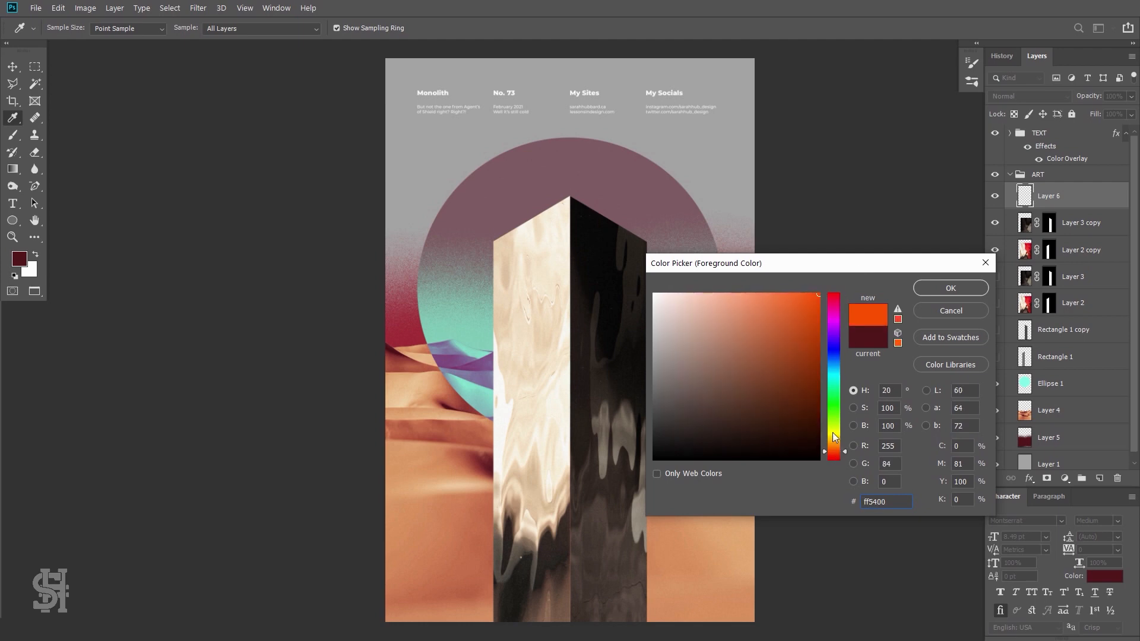
pyautogui.click(837, 449)
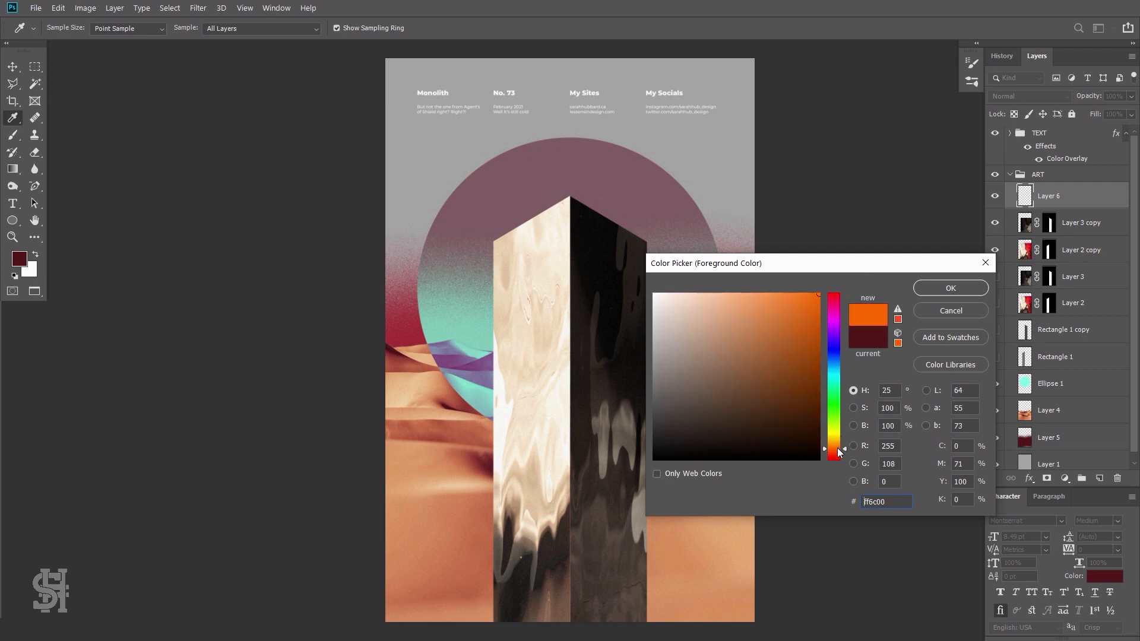
pyautogui.moveTo(839, 453)
pyautogui.mouseDown()
pyautogui.moveTo(843, 433)
pyautogui.moveTo(843, 450)
pyautogui.mouseUp()
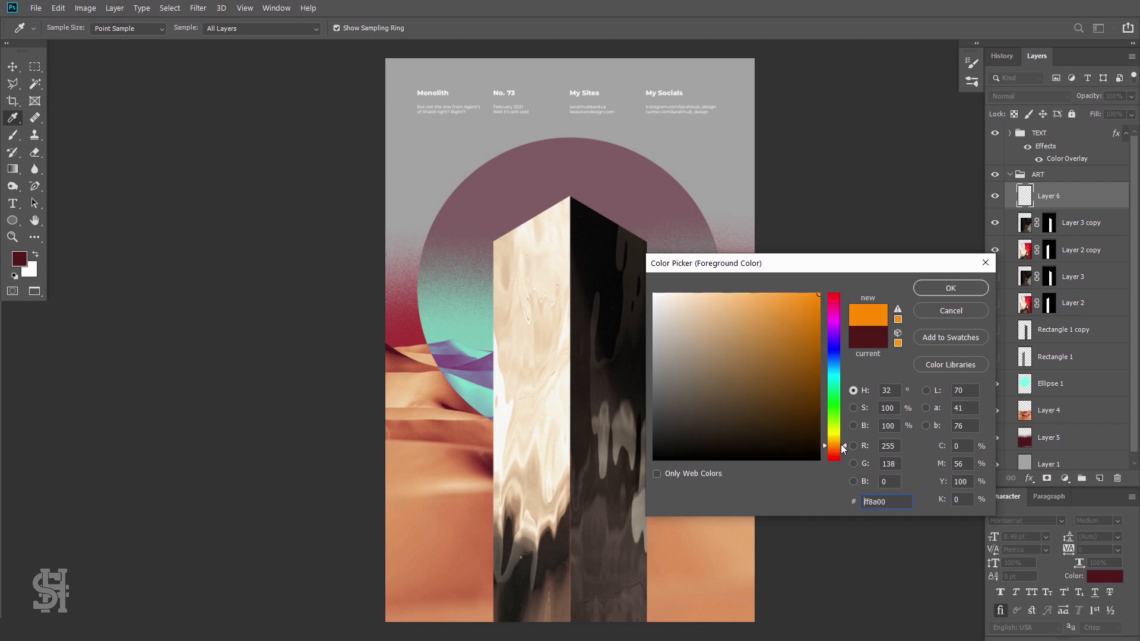
pyautogui.click(927, 287)
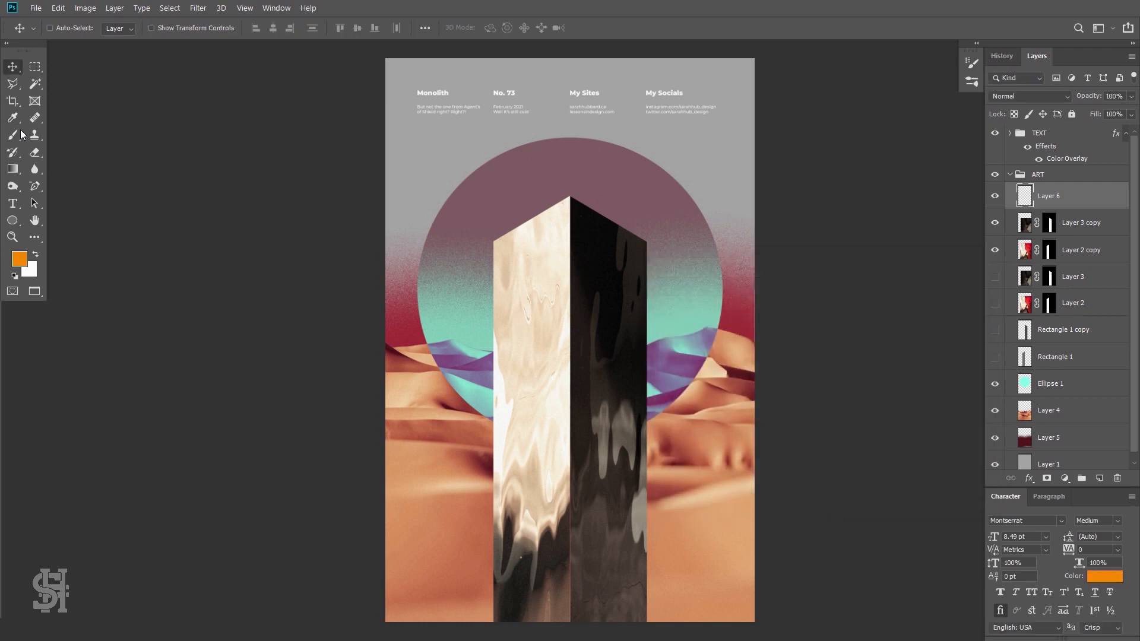
# - Fill the empty Layer 6 with the orange foreground colour and switch back to the Move tool
pyautogui.click(53, 12)
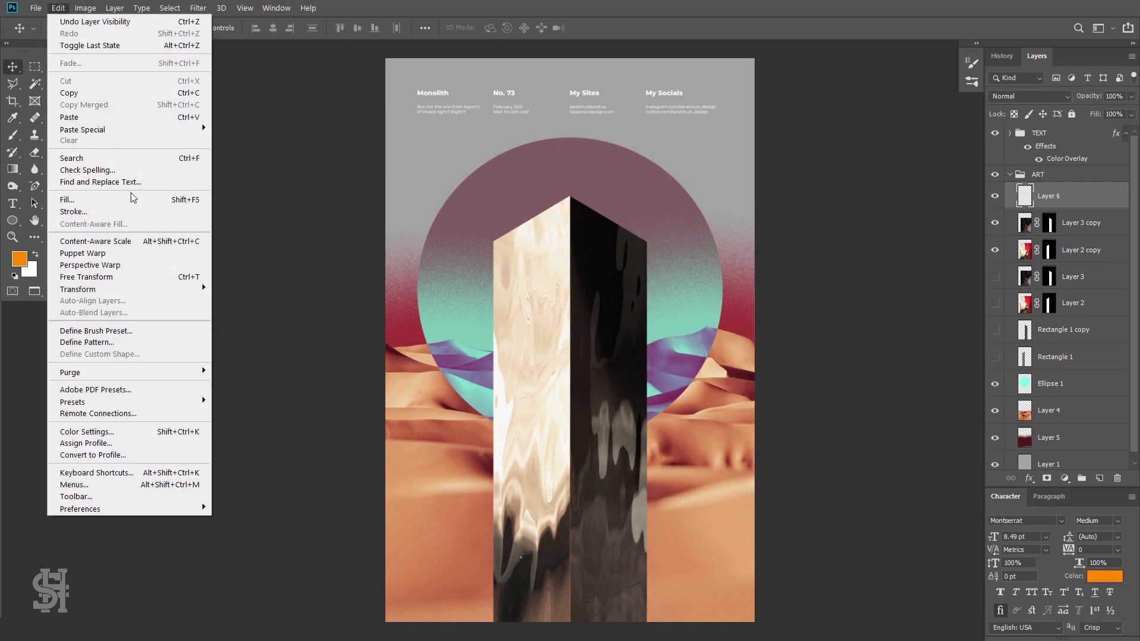
pyautogui.click(134, 200)
pyautogui.click(777, 149)
pyautogui.press('v')
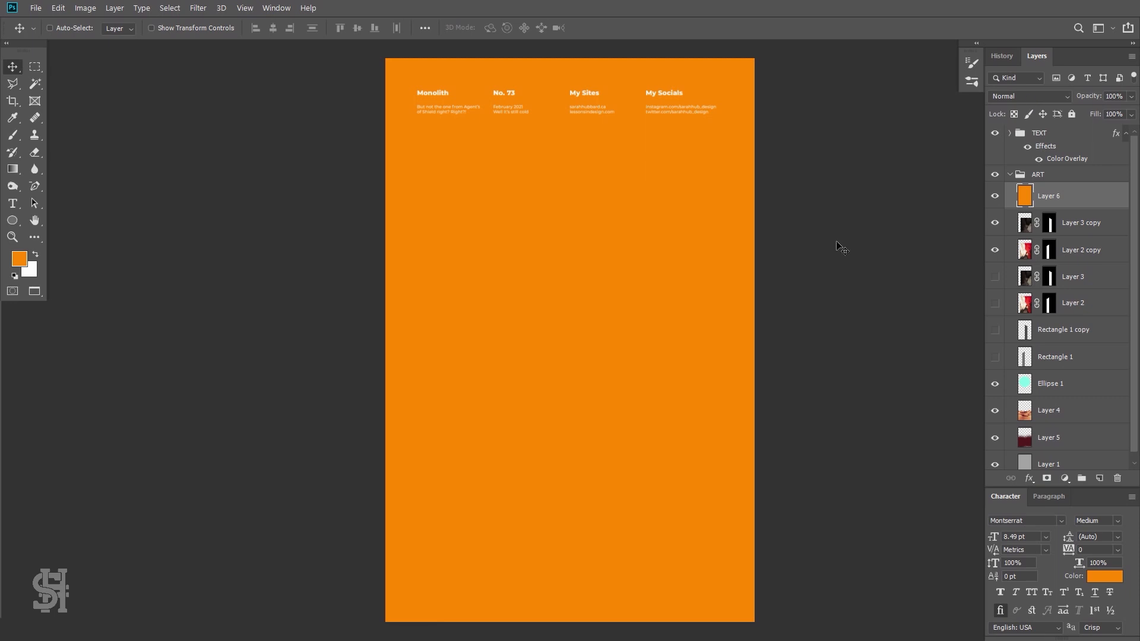
# - Try the Darker Color blend mode on orange Layer 6 and open its blending options beside the artwork
pyautogui.click(1015, 97)
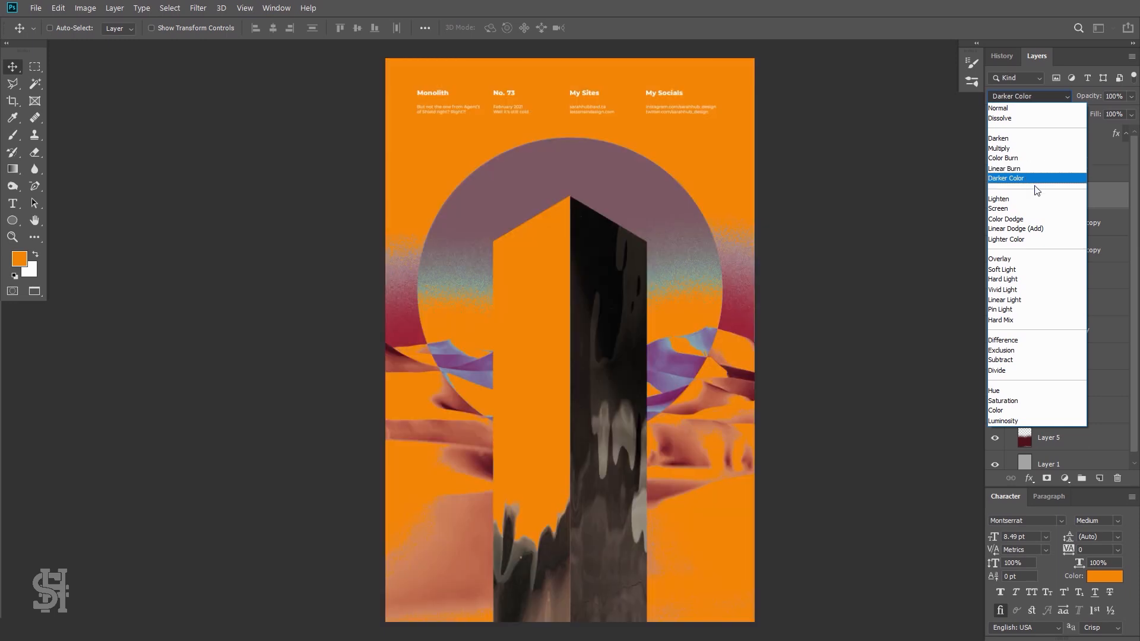
pyautogui.click(1028, 178)
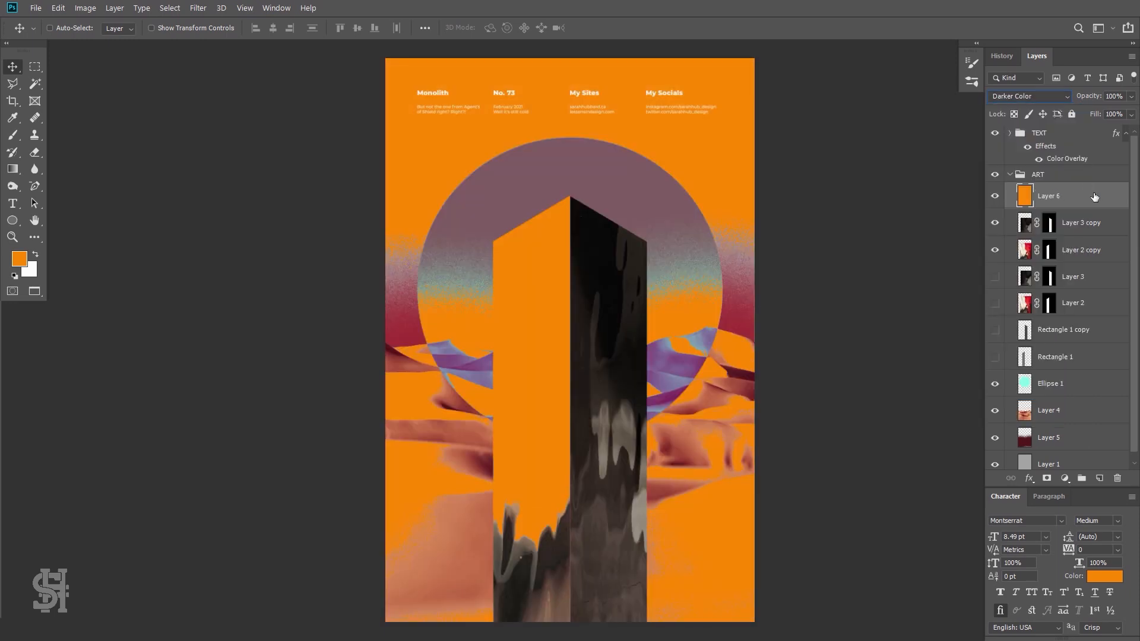
pyautogui.doubleClick(1095, 197)
pyautogui.moveTo(849, 97); pyautogui.dragTo(993, 84)
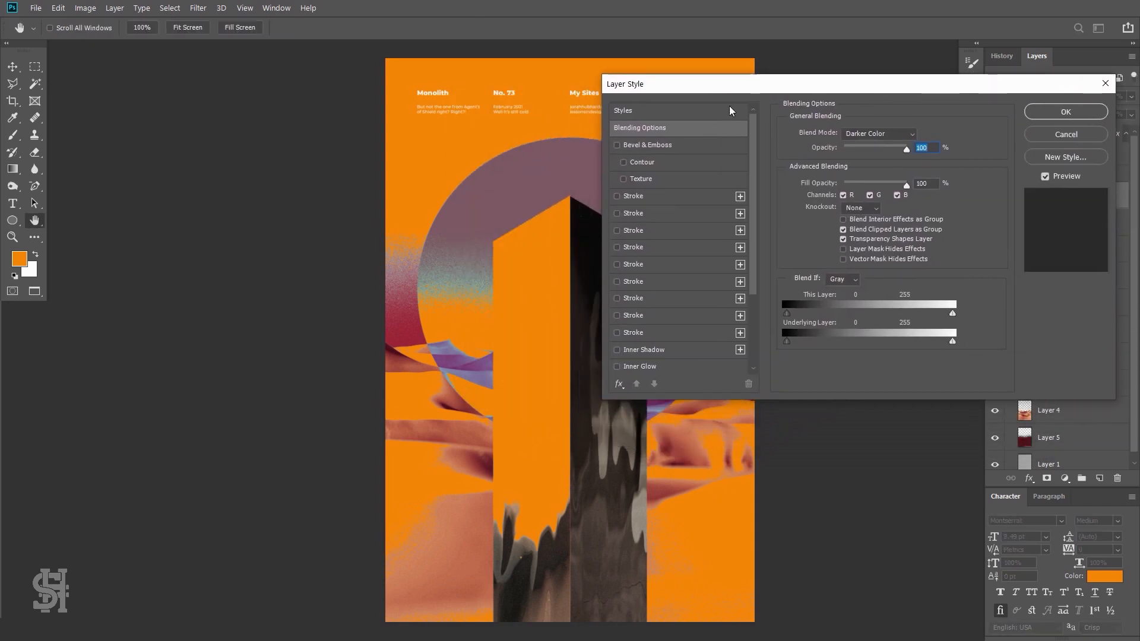
pyautogui.moveTo(748, 89); pyautogui.dragTo(822, 65)
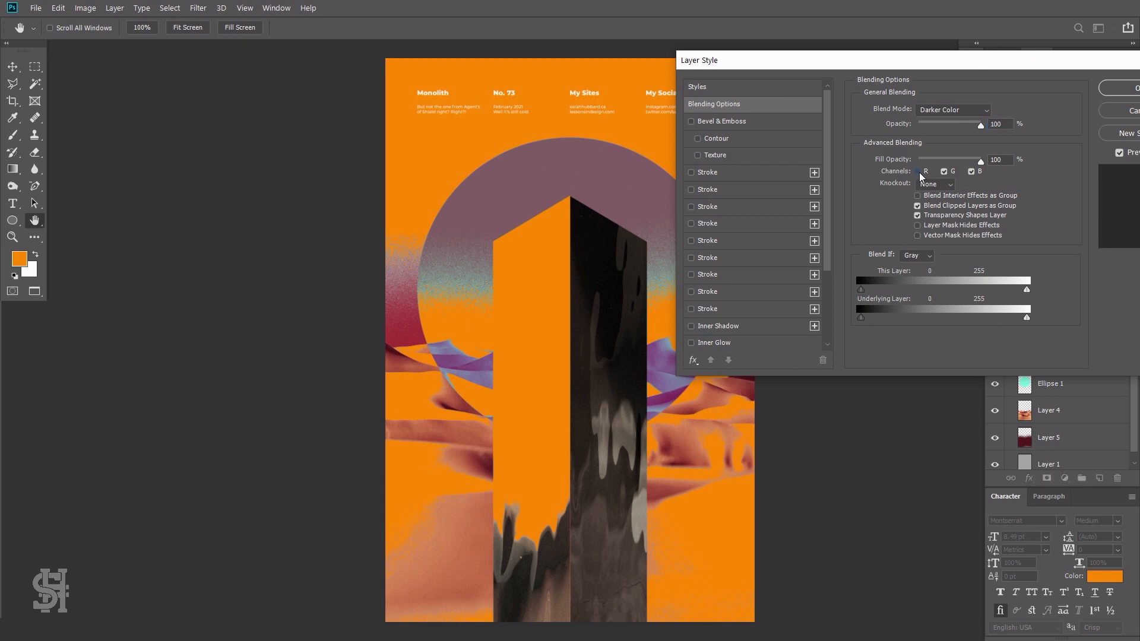
# - Try excluding the green, blue and red channels from Layer 6's blending, finishing with all three included
pyautogui.click(944, 172)
pyautogui.click(943, 172)
pyautogui.click(943, 171)
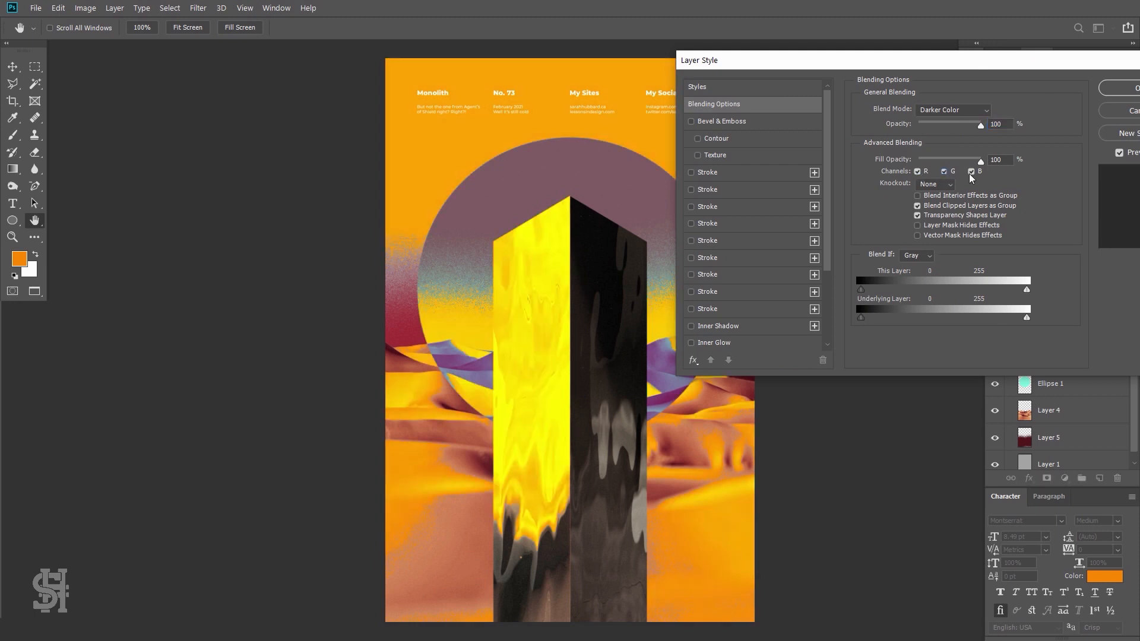
pyautogui.click(970, 172)
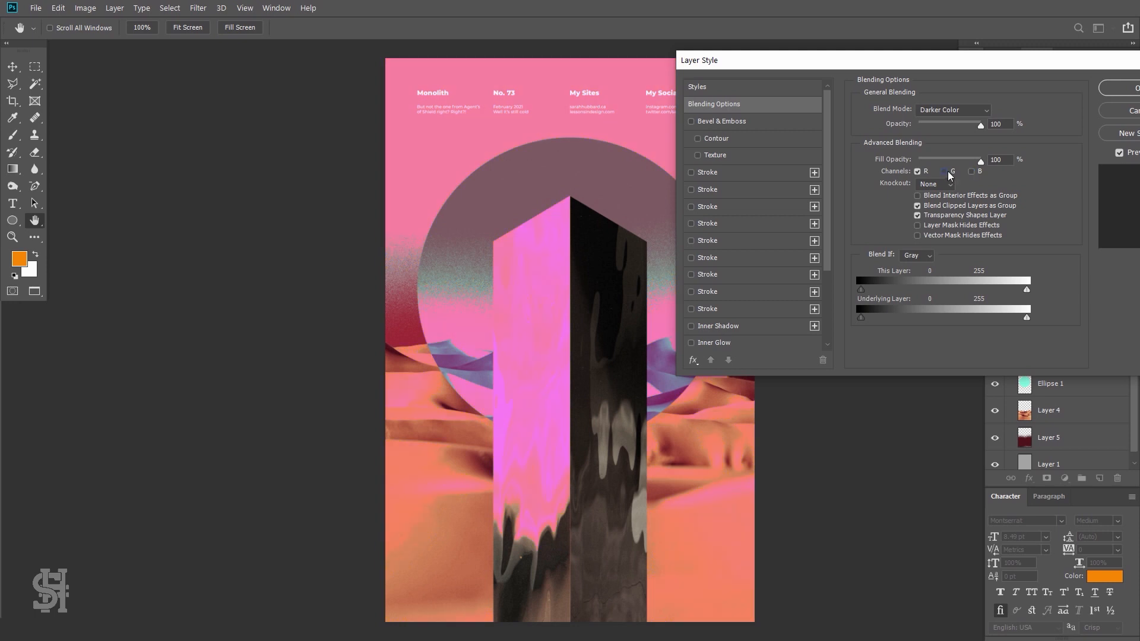
pyautogui.click(944, 171)
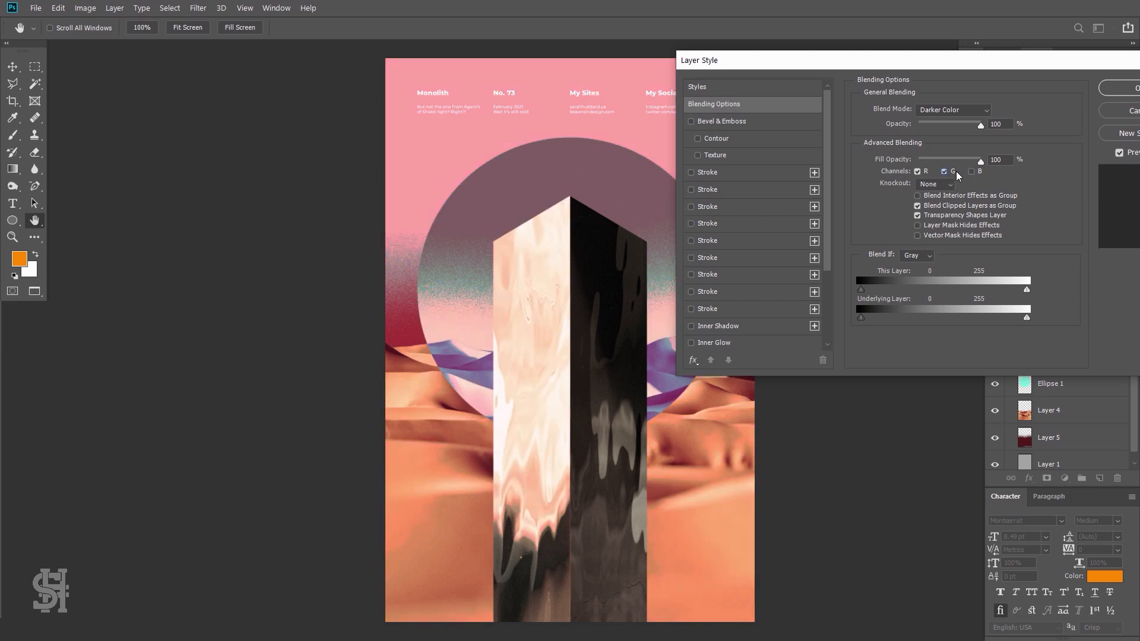
pyautogui.click(970, 171)
pyautogui.click(917, 171)
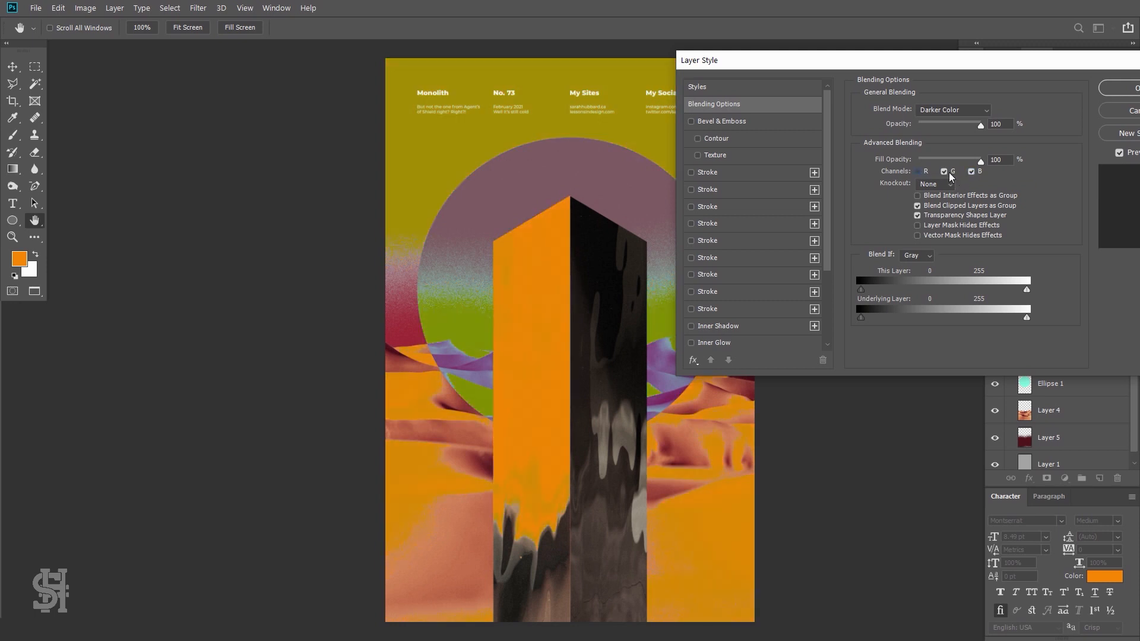
pyautogui.click(945, 172)
pyautogui.click(918, 171)
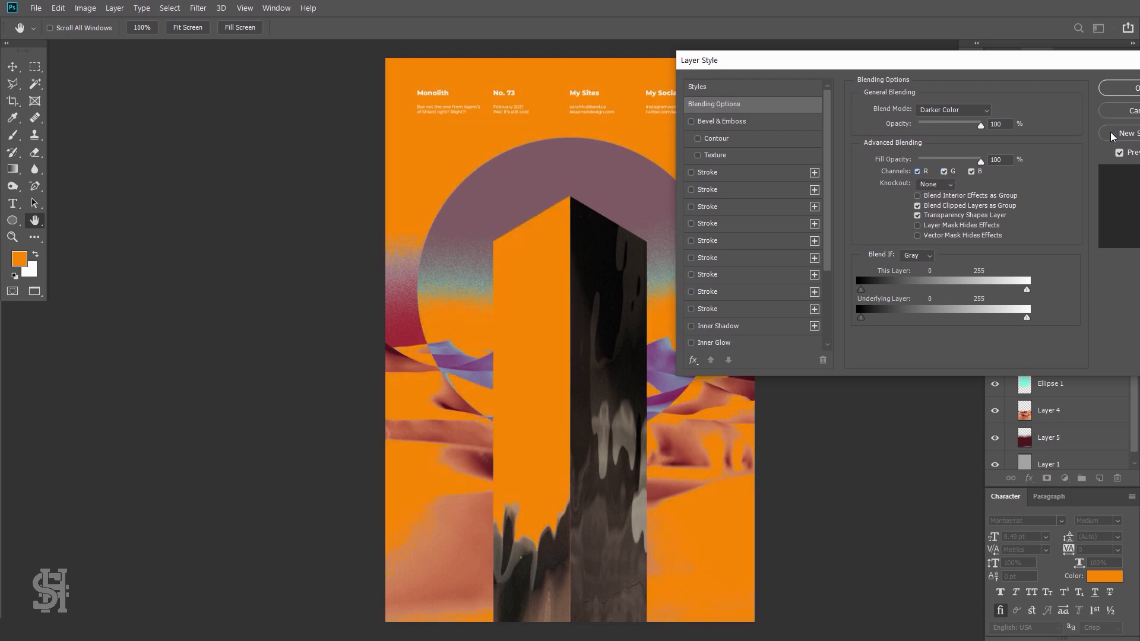
pyautogui.click(1119, 89)
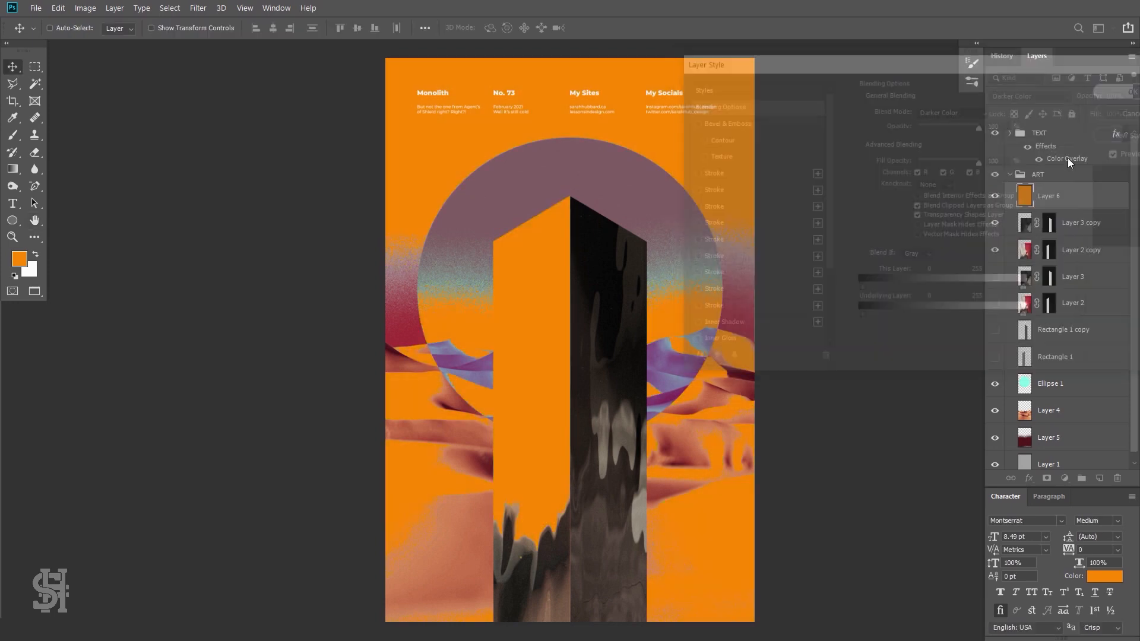
# - Blend Layer 6 as Color Burn and reduce its Fill to 15%
pyautogui.click(1025, 95)
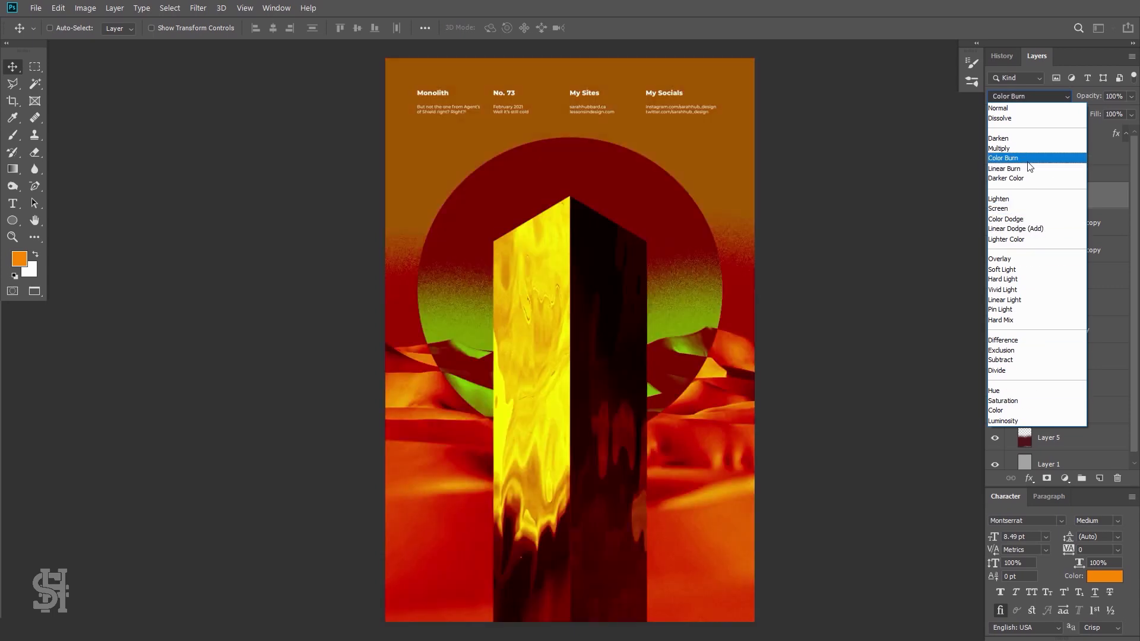
pyautogui.click(1028, 161)
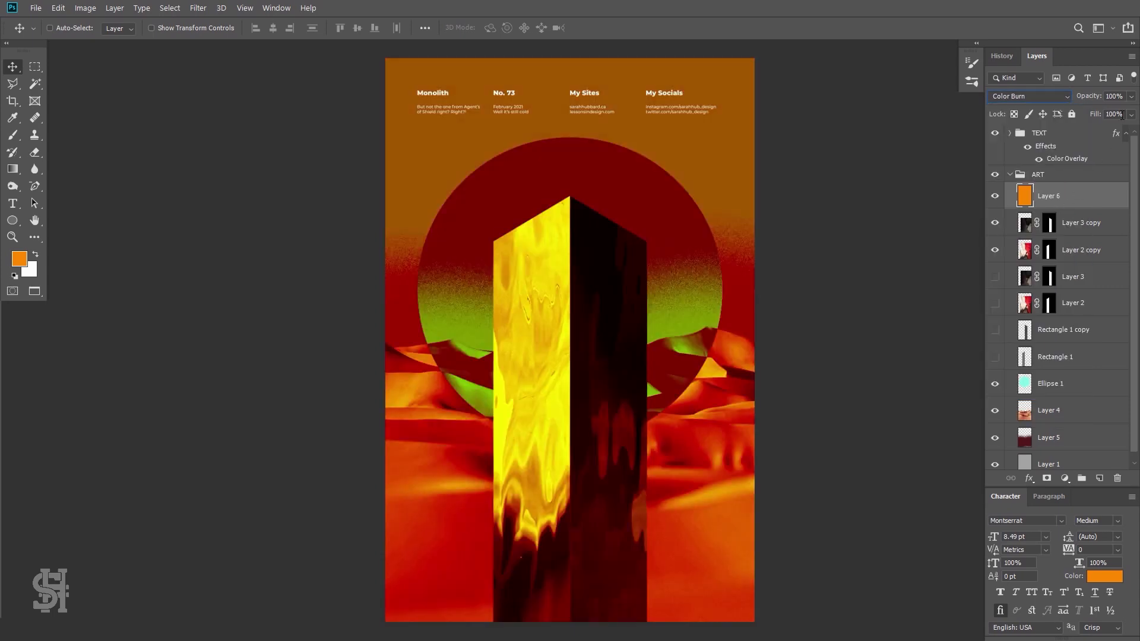
pyautogui.moveTo(1131, 114)
pyautogui.mouseDown()
pyautogui.moveTo(1091, 136)
pyautogui.moveTo(1060, 126)
pyautogui.moveTo(1087, 128)
pyautogui.mouseUp()
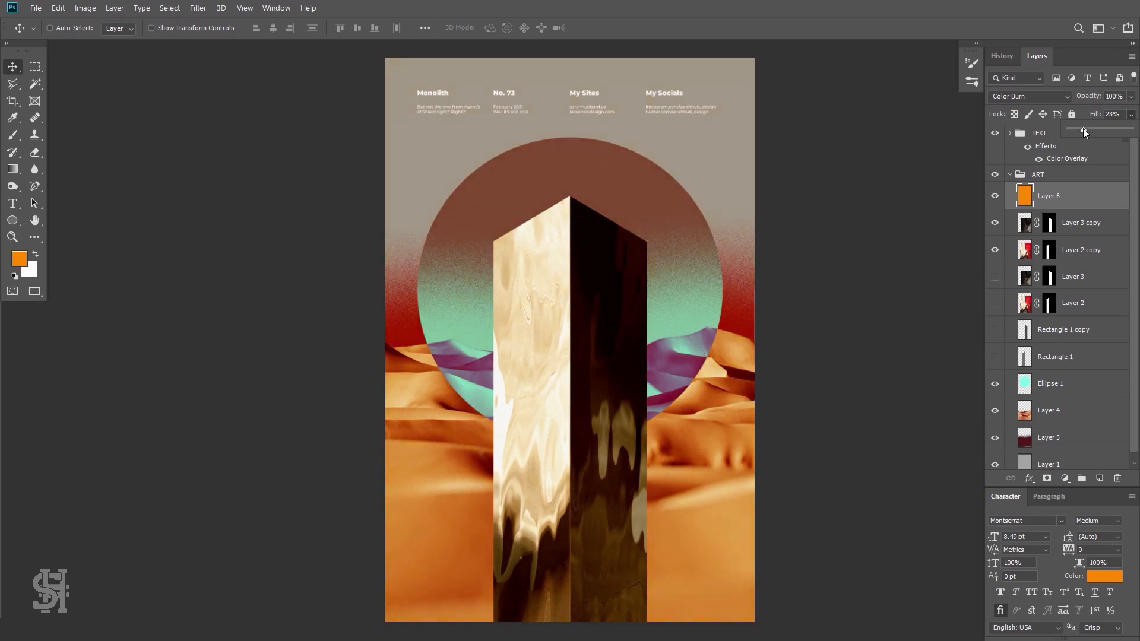
pyautogui.click(773, 302)
pyautogui.click(1131, 114)
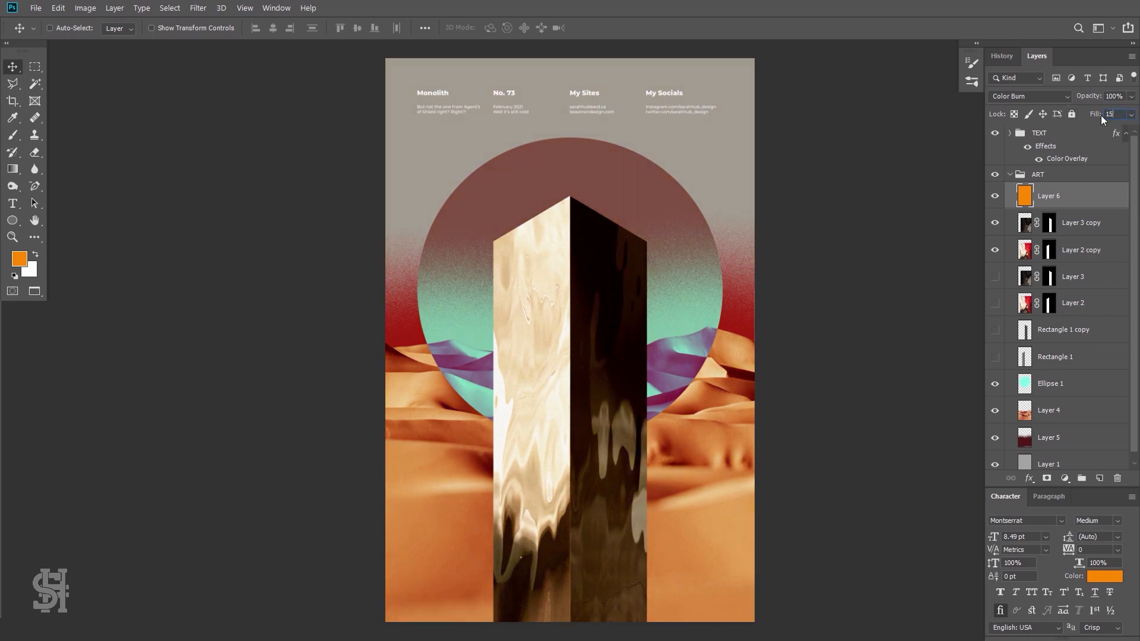
# - Compare the poster with the orange Layer 6 hidden and shown
pyautogui.click(995, 197)
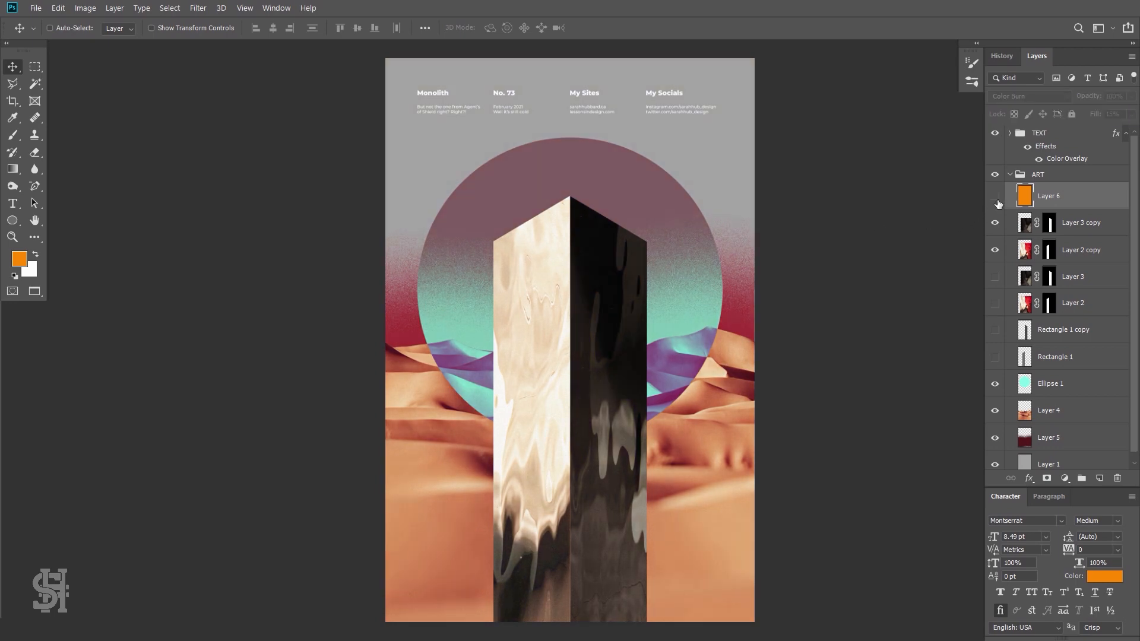
pyautogui.click(997, 202)
pyautogui.click(998, 200)
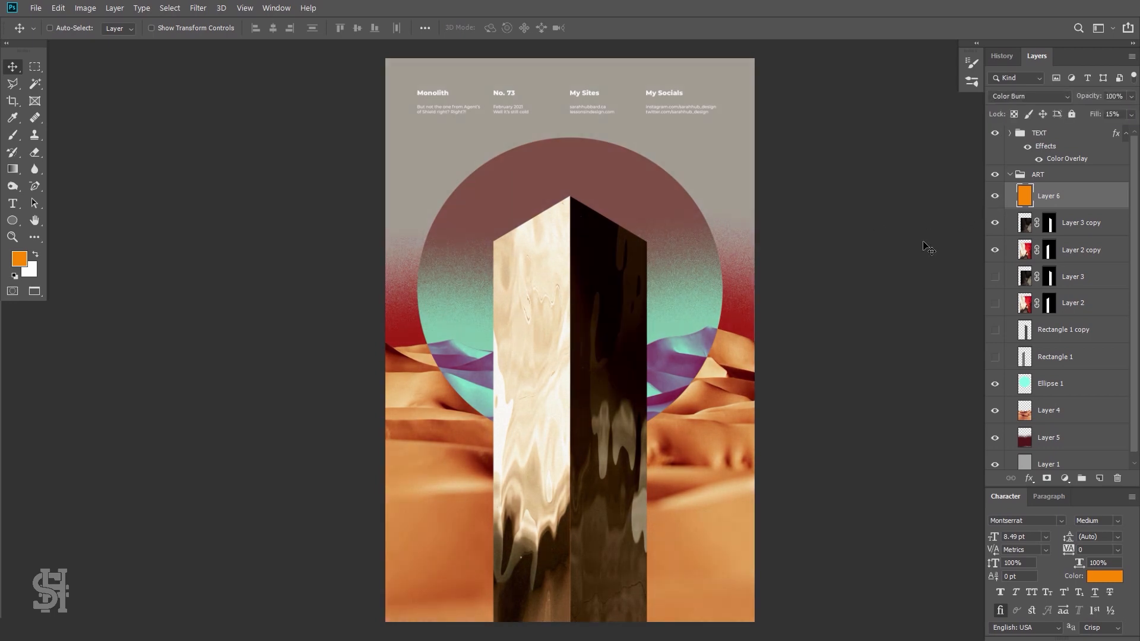
# - Select the Ellipse 1 circle layer and check its effect by hiding and showing it
pyautogui.click(1035, 389)
pyautogui.click(994, 384)
pyautogui.click(996, 385)
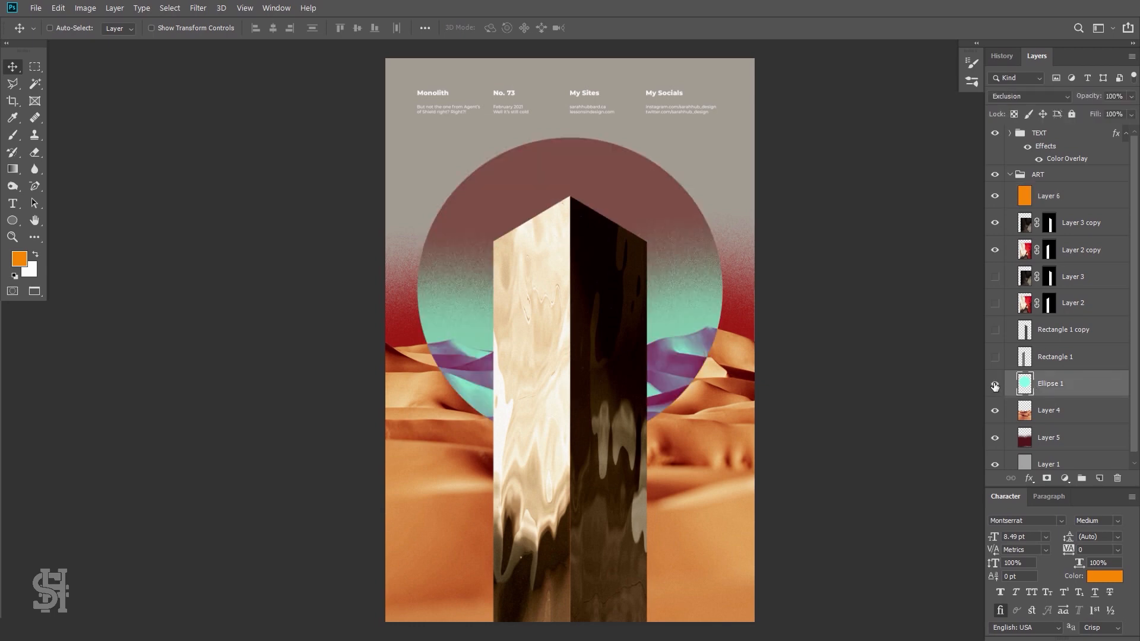
pyautogui.click(85, 8)
pyautogui.moveTo(110, 43)
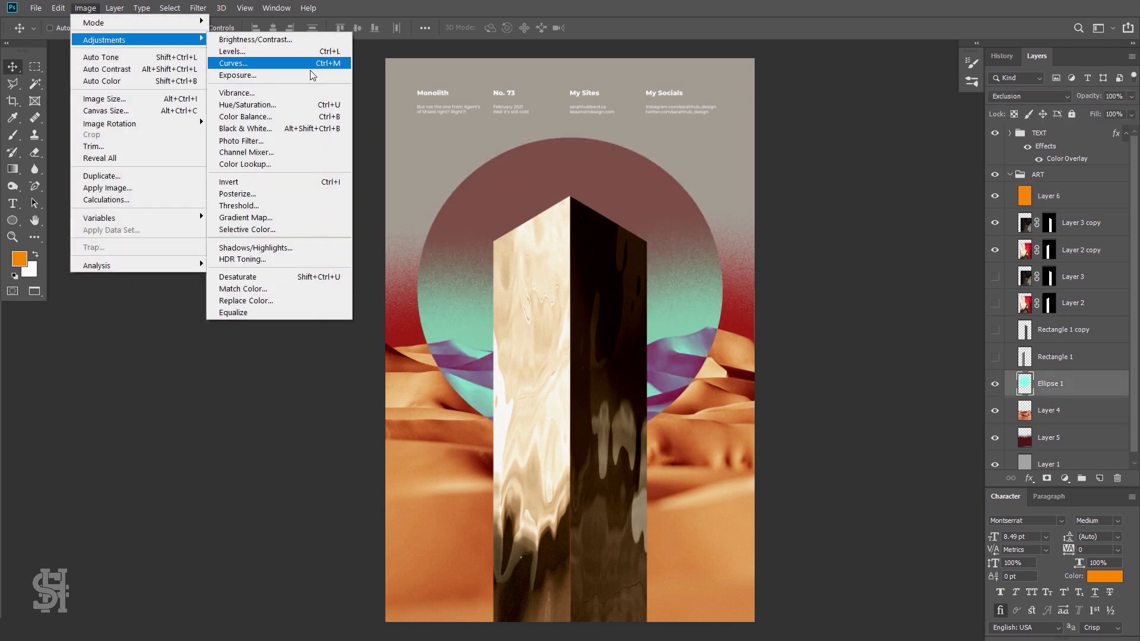
pyautogui.click(306, 105)
pyautogui.moveTo(880, 381); pyautogui.dragTo(869, 448)
pyautogui.click(1036, 342)
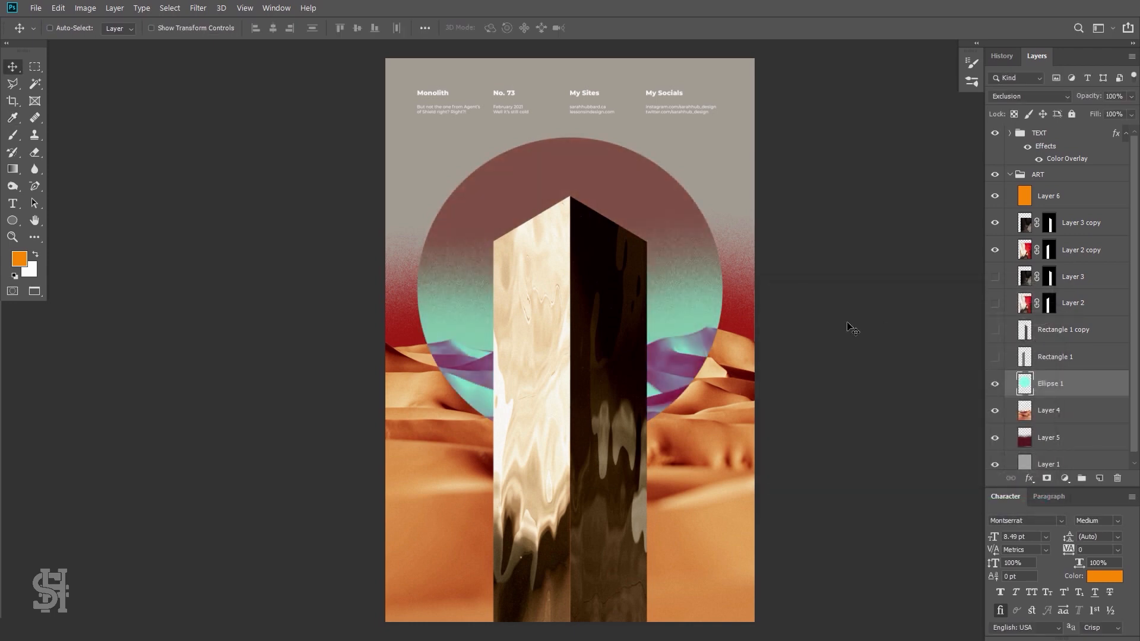
# - Compare the poster with Layer 5's horizon shading and the Ellipse 1 circle each hidden and shown
pyautogui.click(996, 438)
pyautogui.click(996, 438)
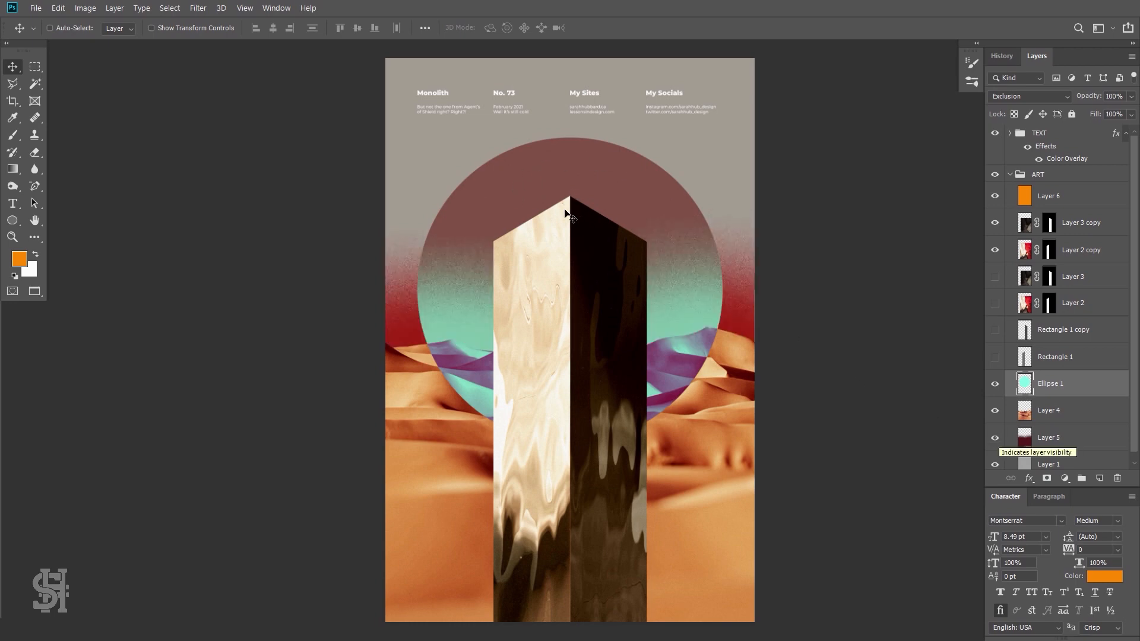
pyautogui.click(994, 385)
pyautogui.click(989, 390)
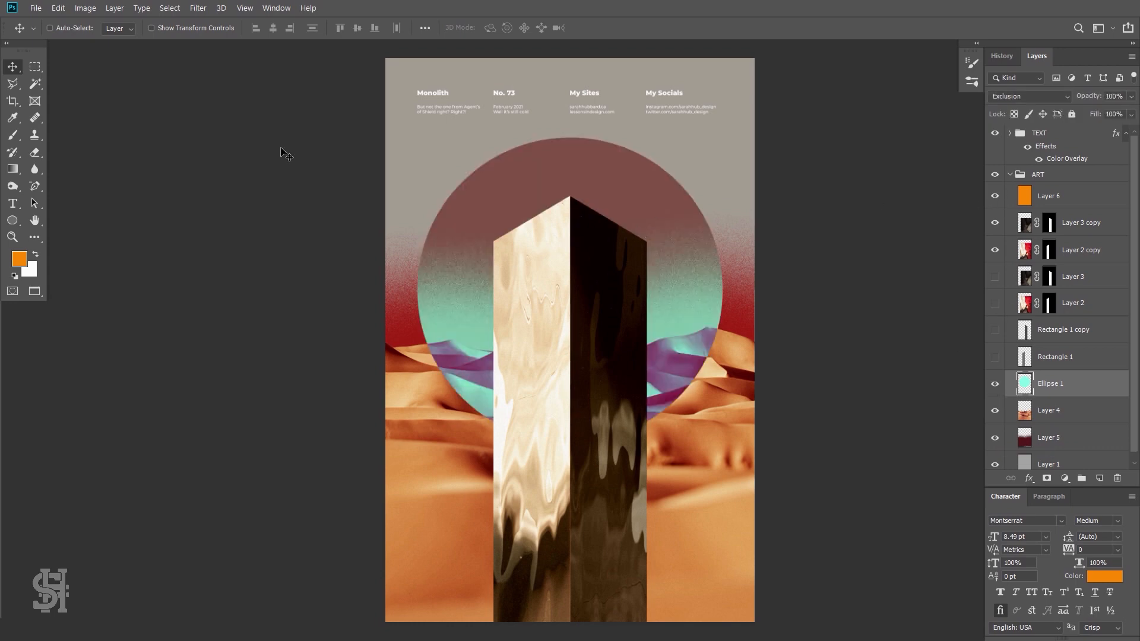
# - Hide Layer 5 and recolour the Ellipse 1 circle with Hue/Saturation at hue +11, saturation +96 and lightness -19
pyautogui.click(997, 439)
pyautogui.click(82, 7)
pyautogui.moveTo(119, 40)
pyautogui.click(291, 101)
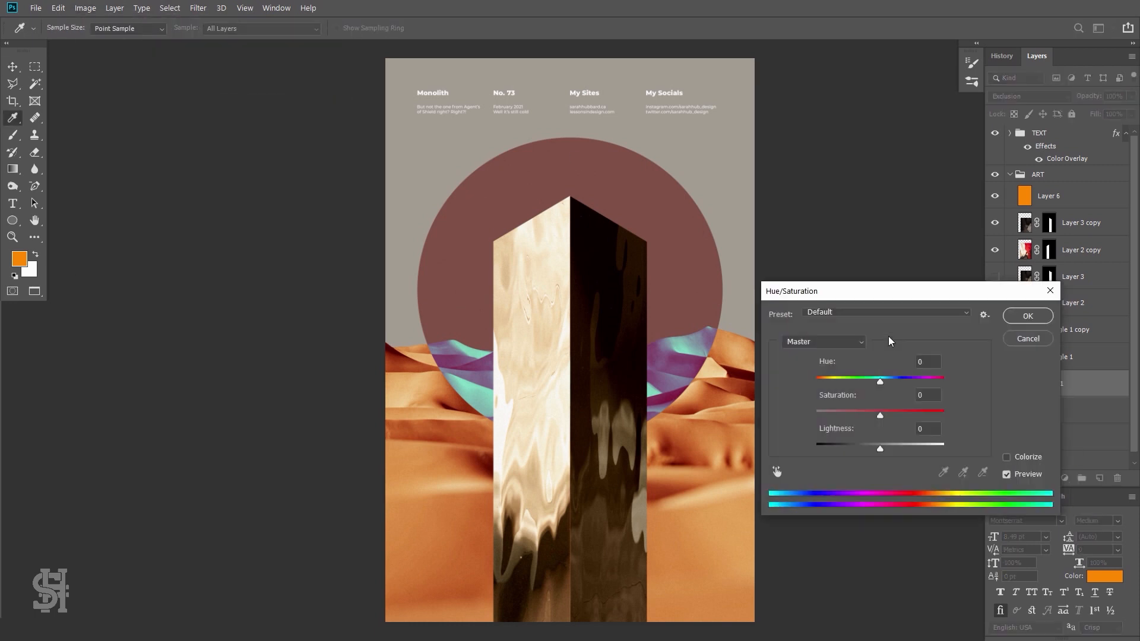
pyautogui.moveTo(876, 382); pyautogui.dragTo(917, 414)
pyautogui.moveTo(880, 381)
pyautogui.mouseDown()
pyautogui.moveTo(829, 384)
pyautogui.moveTo(873, 382)
pyautogui.mouseUp()
pyautogui.moveTo(916, 413); pyautogui.dragTo(929, 414)
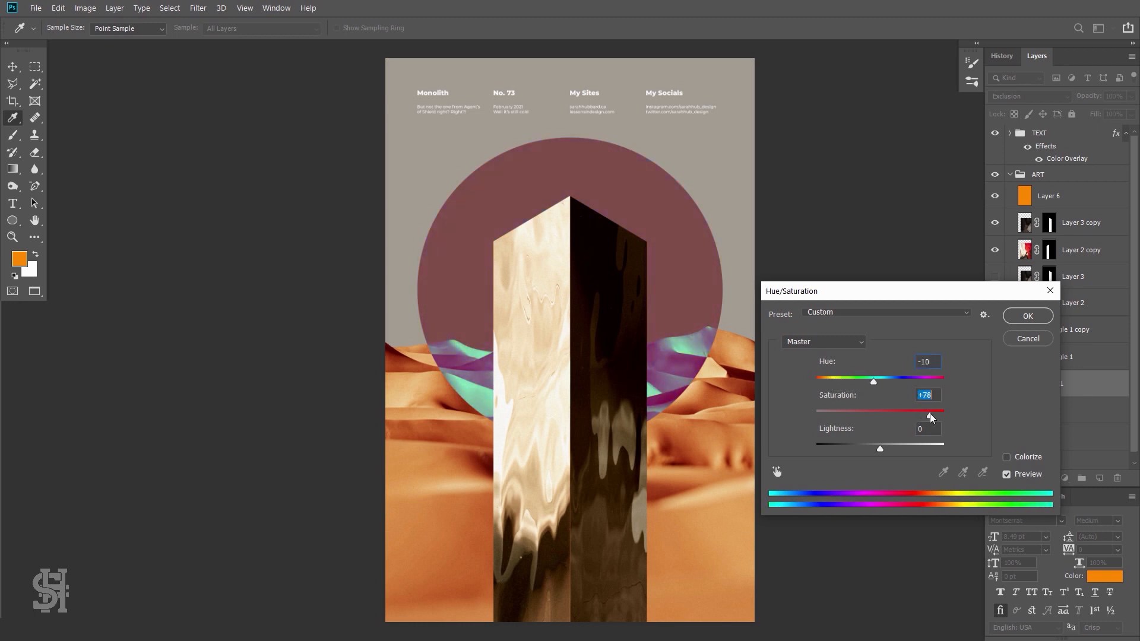
pyautogui.moveTo(880, 446)
pyautogui.mouseDown()
pyautogui.moveTo(901, 449)
pyautogui.moveTo(850, 449)
pyautogui.moveTo(862, 451)
pyautogui.mouseUp()
pyautogui.moveTo(872, 381); pyautogui.dragTo(887, 385)
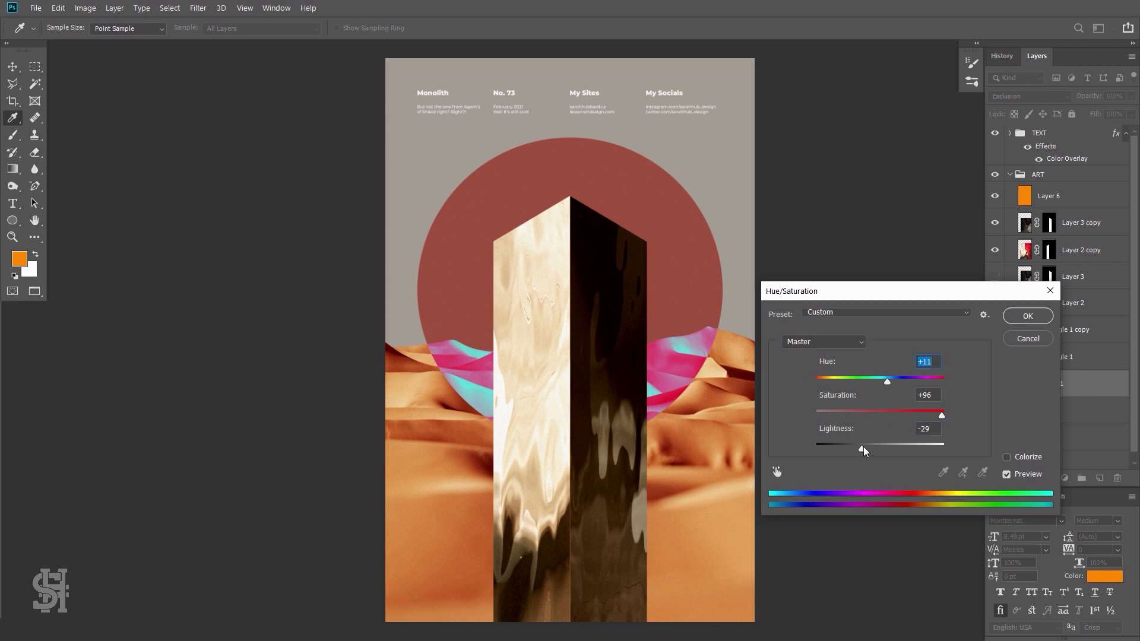
pyautogui.moveTo(863, 450); pyautogui.dragTo(871, 449)
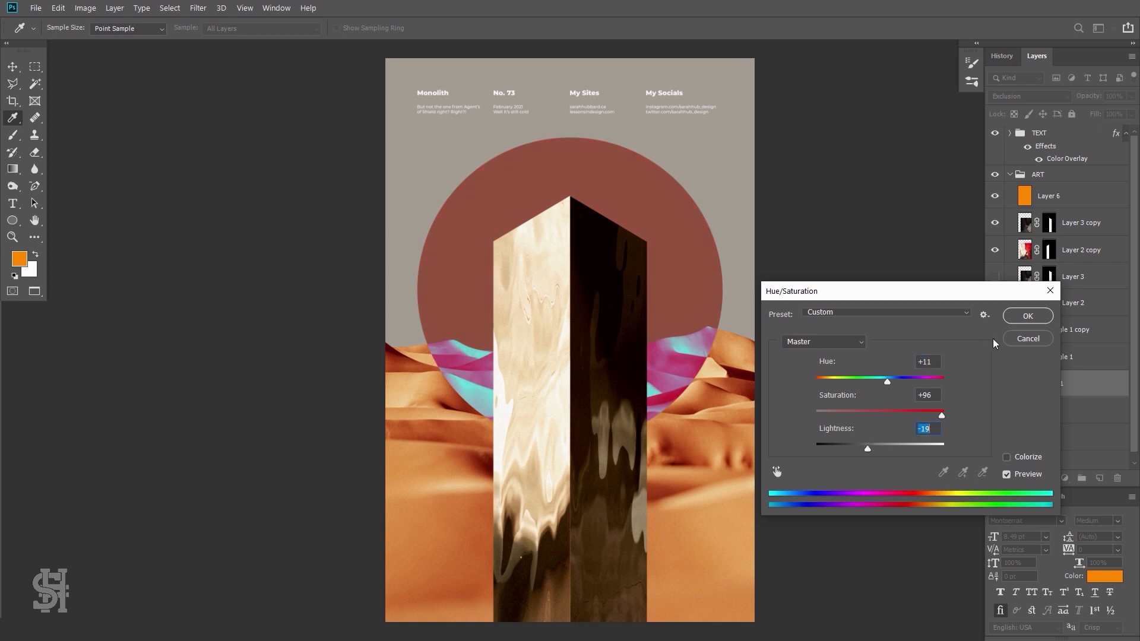
pyautogui.click(1027, 316)
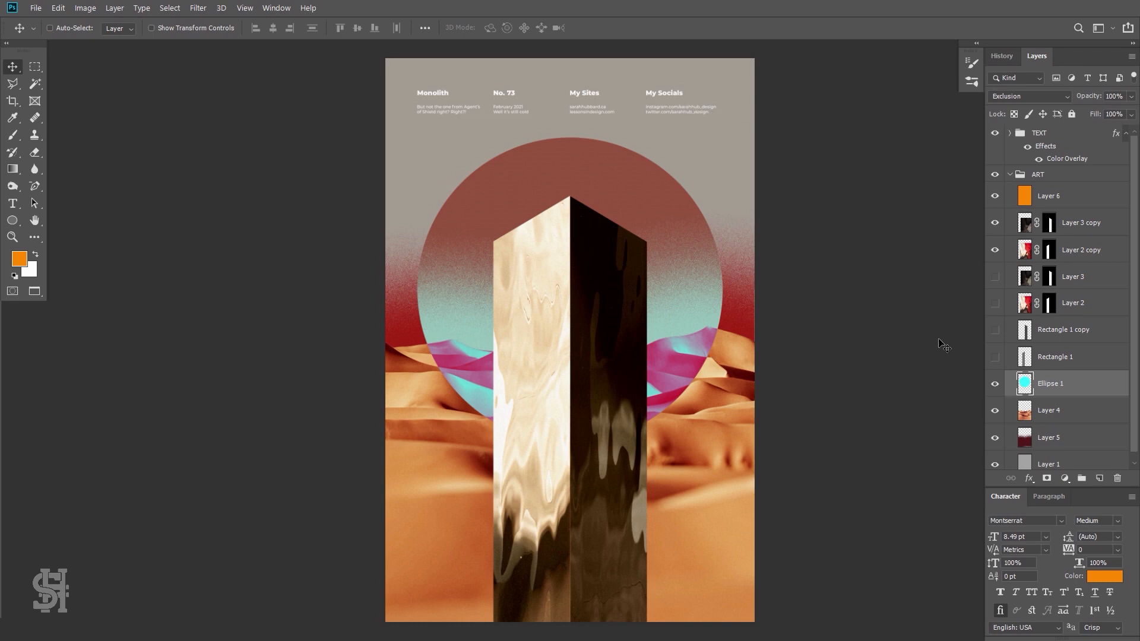
# - Zoom out to examine the whole recoloured poster at a reduced size
pyautogui.press('z')
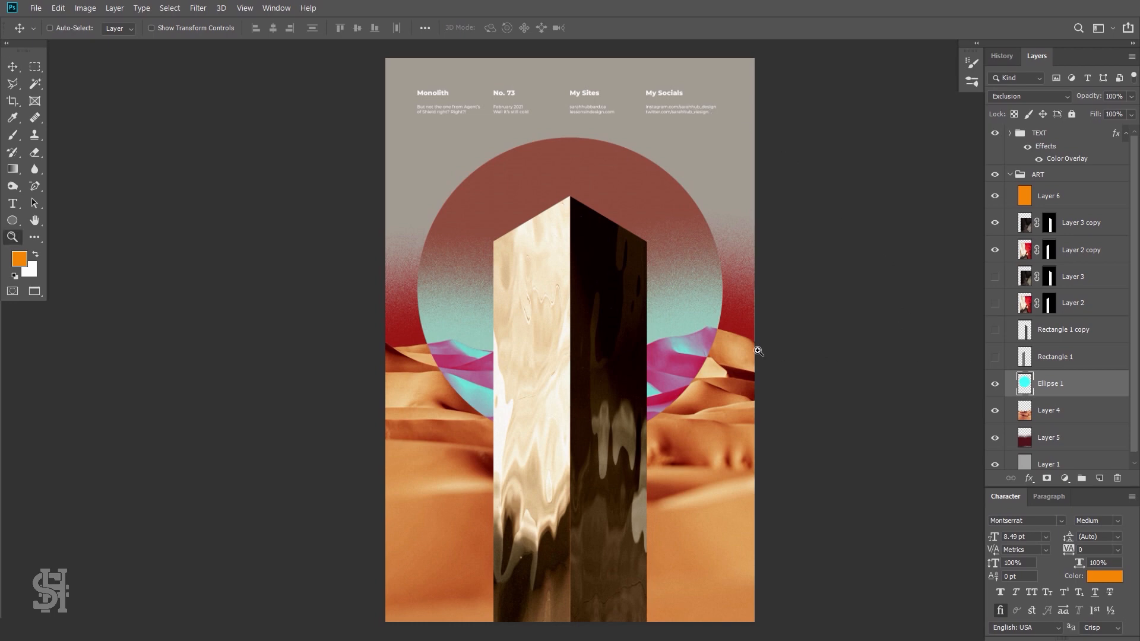
pyautogui.keyDown('alt'); pyautogui.click(628, 336); pyautogui.keyUp('alt')
pyautogui.keyDown('alt'); pyautogui.click(628, 336); pyautogui.keyUp('alt')
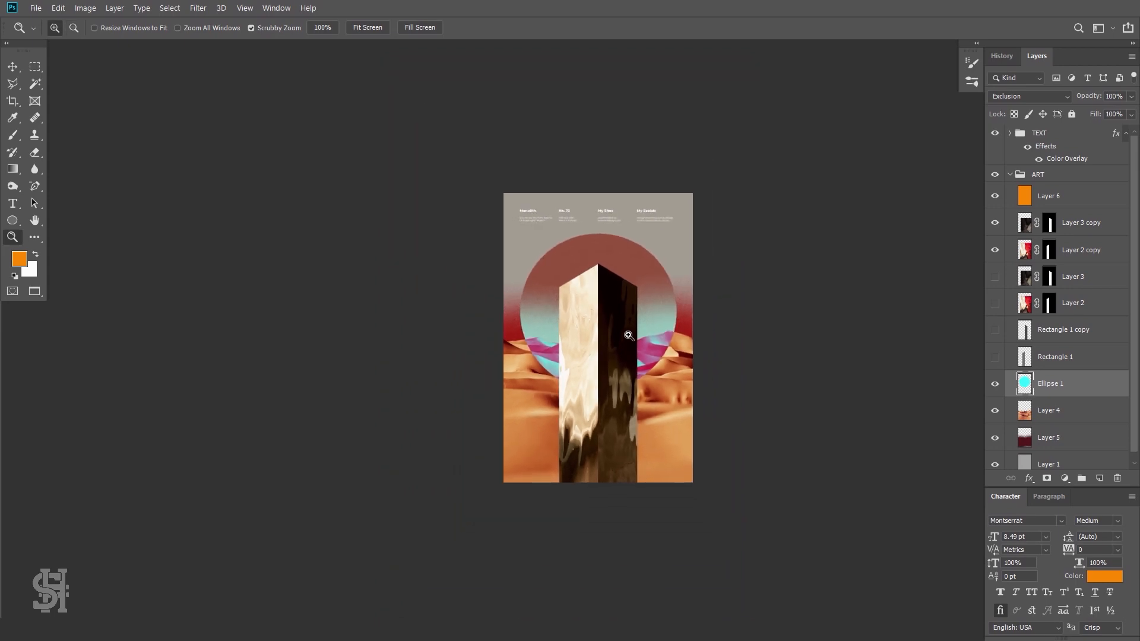
# - Paste the liquid texture image above Ellipse 1, scale it to about 123%, and position it so it covers the whole poster
pyautogui.click(20, 67)
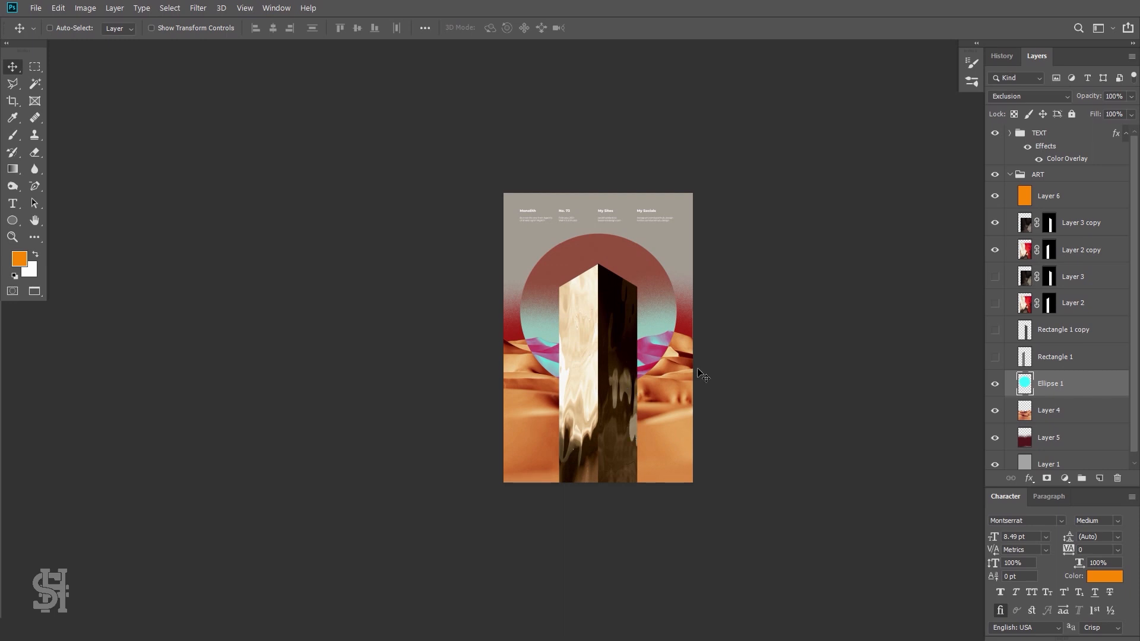
pyautogui.hotkey('ctrl', 'v')
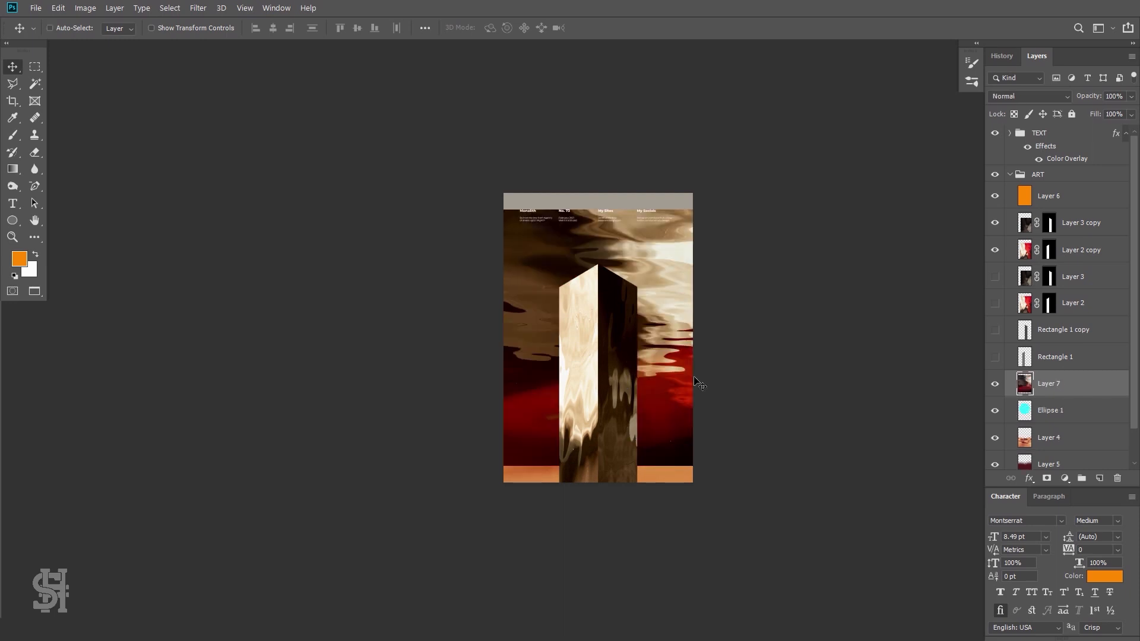
pyautogui.moveTo(666, 394); pyautogui.dragTo(571, 415)
pyautogui.hotkey('ctrl', 't')
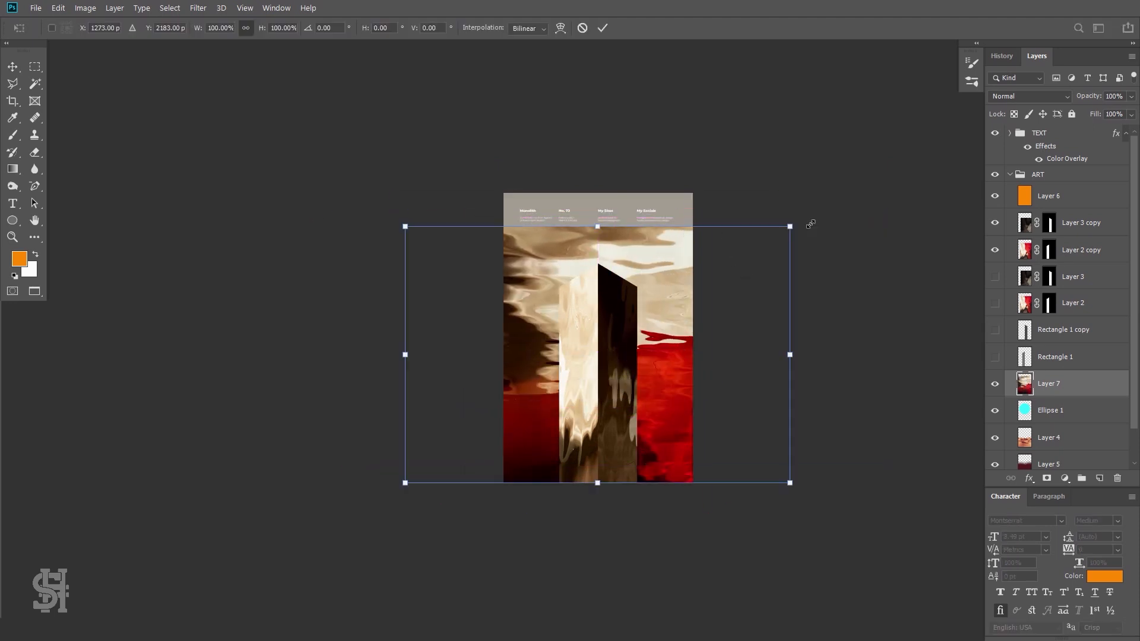
pyautogui.moveTo(810, 223); pyautogui.dragTo(899, 166)
pyautogui.press('Return')
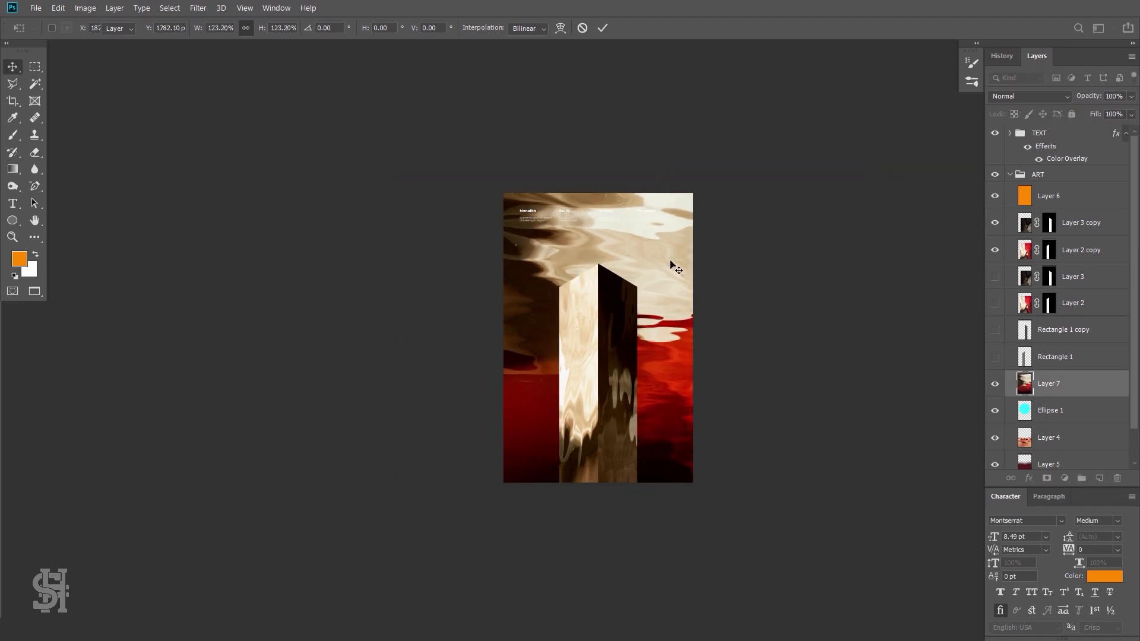
pyautogui.moveTo(656, 299); pyautogui.dragTo(616, 339)
pyautogui.press('z')
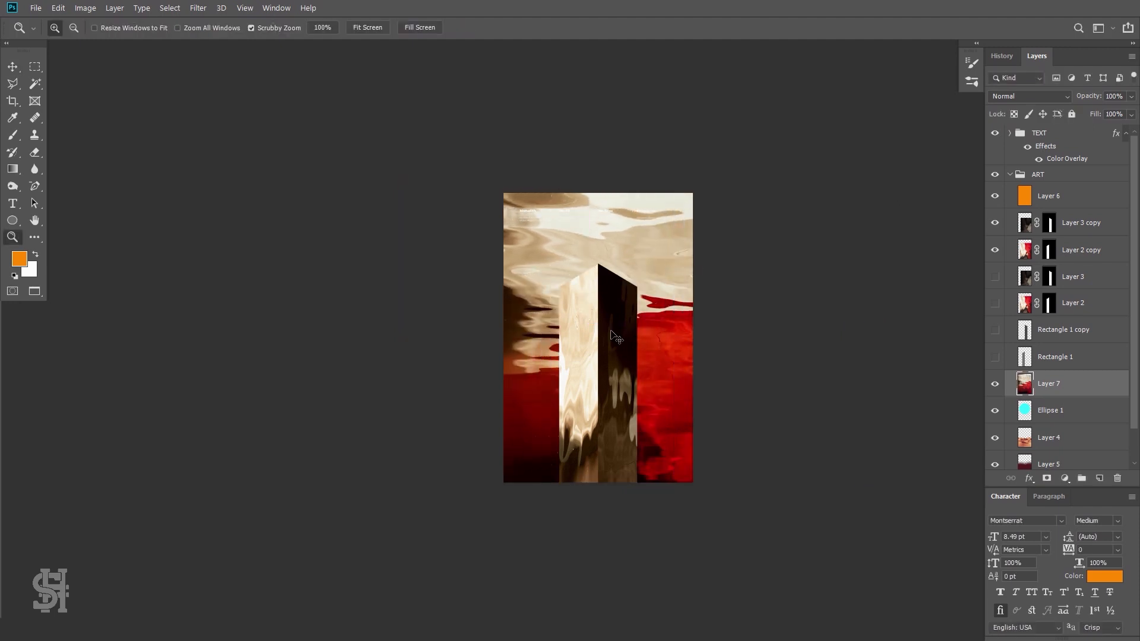
pyautogui.click(616, 338)
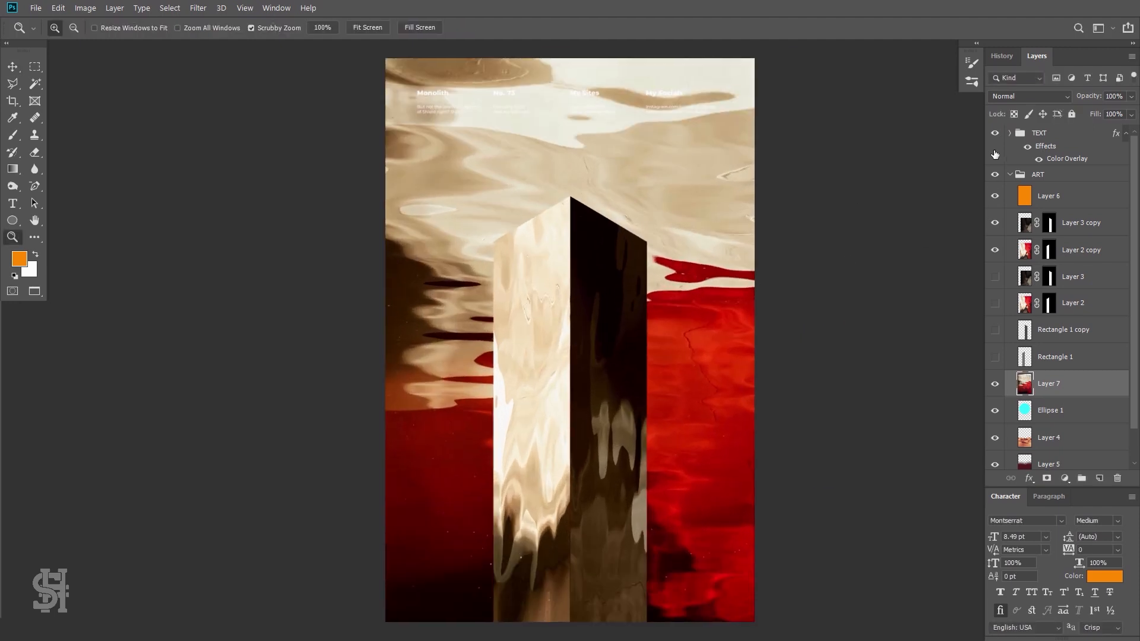
# - Try Soft Light blending on the Layer 7 texture and shift it slightly over the poster
pyautogui.click(1006, 97)
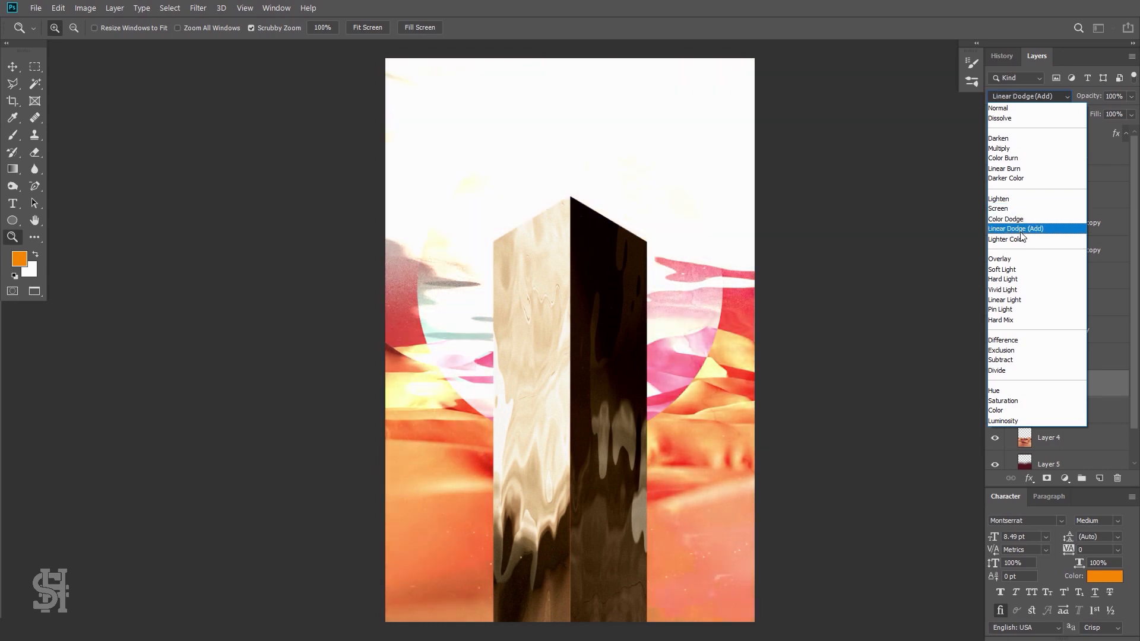
pyautogui.click(1020, 269)
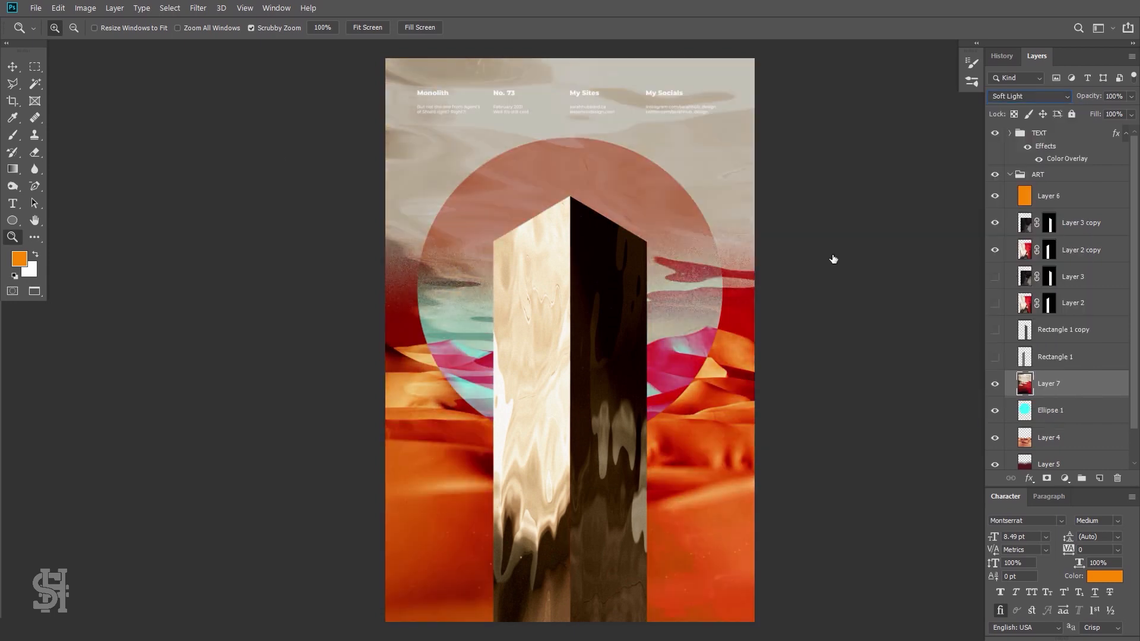
pyautogui.click(16, 67)
pyautogui.moveTo(685, 365); pyautogui.dragTo(721, 385)
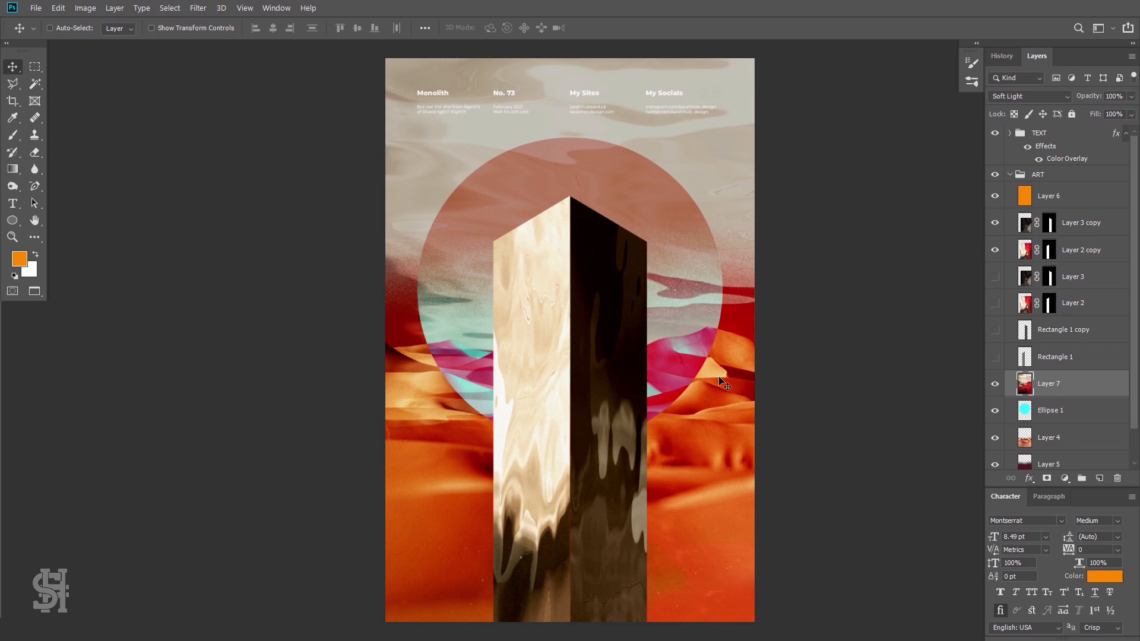
# - Set the Layer 7 texture to Normal blending and reposition it so its darker brown area fills the poster's upper left
pyautogui.click(1043, 96)
pyautogui.click(1023, 105)
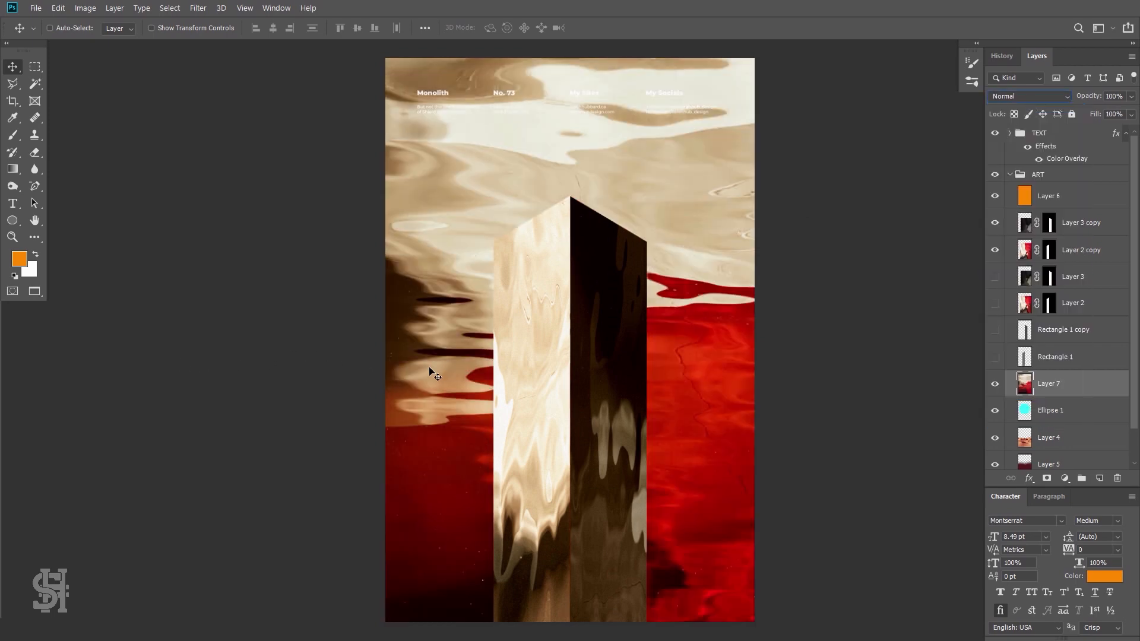
pyautogui.moveTo(420, 388); pyautogui.dragTo(467, 251)
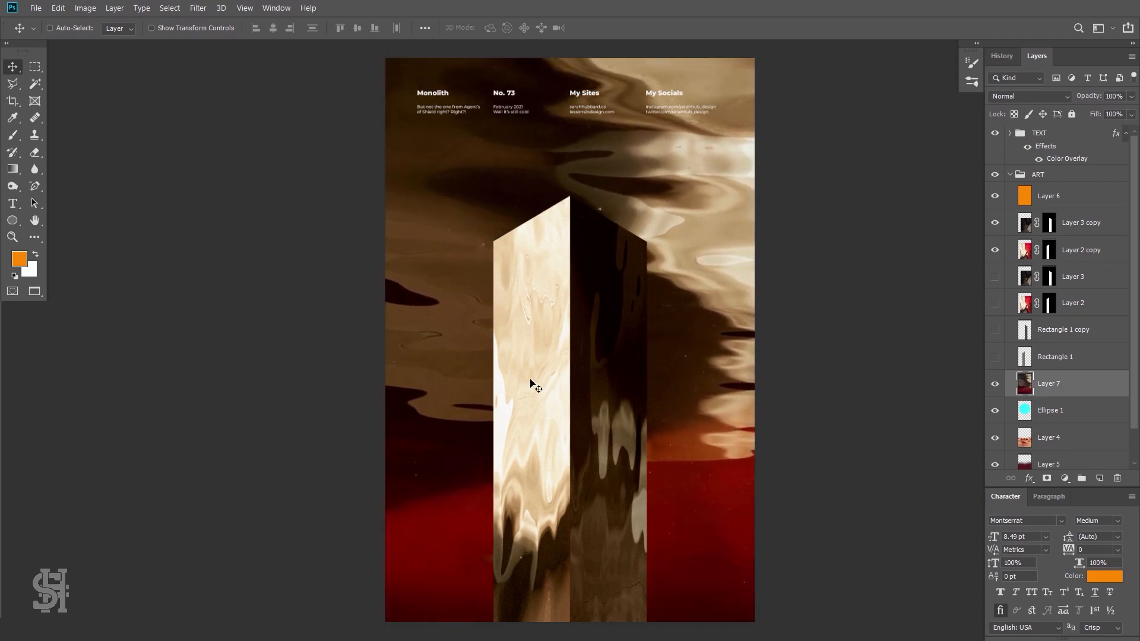
# - Cool the Layer 7 texture in the Camera Raw filter with temperature -32 and tint +33
pyautogui.click(198, 7)
pyautogui.click(229, 80)
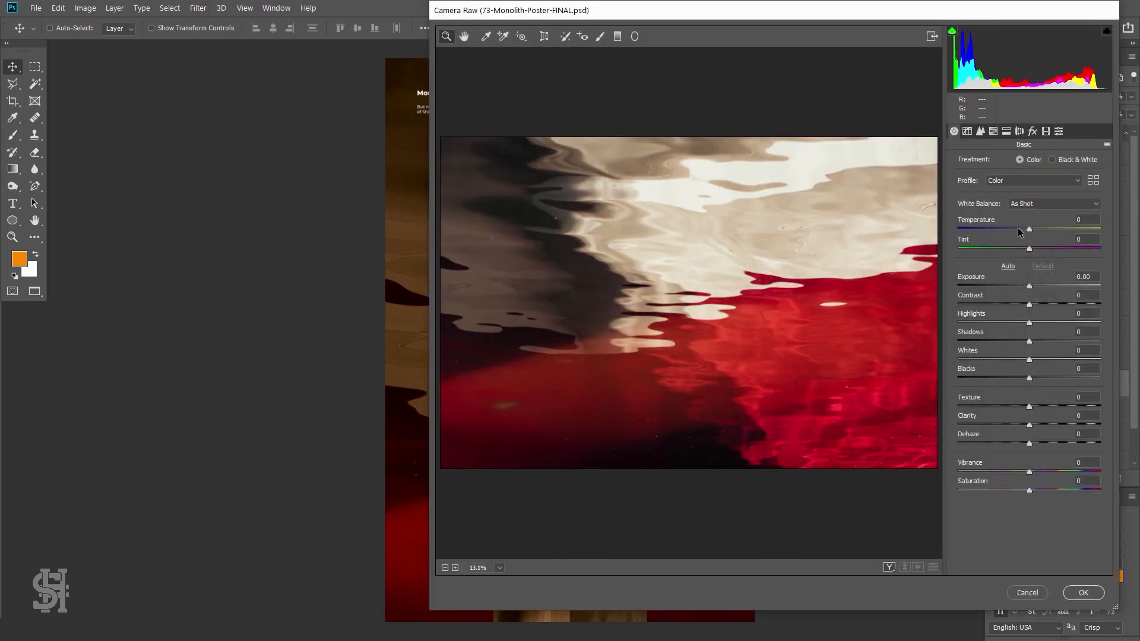
pyautogui.moveTo(1017, 227); pyautogui.dragTo(1007, 229)
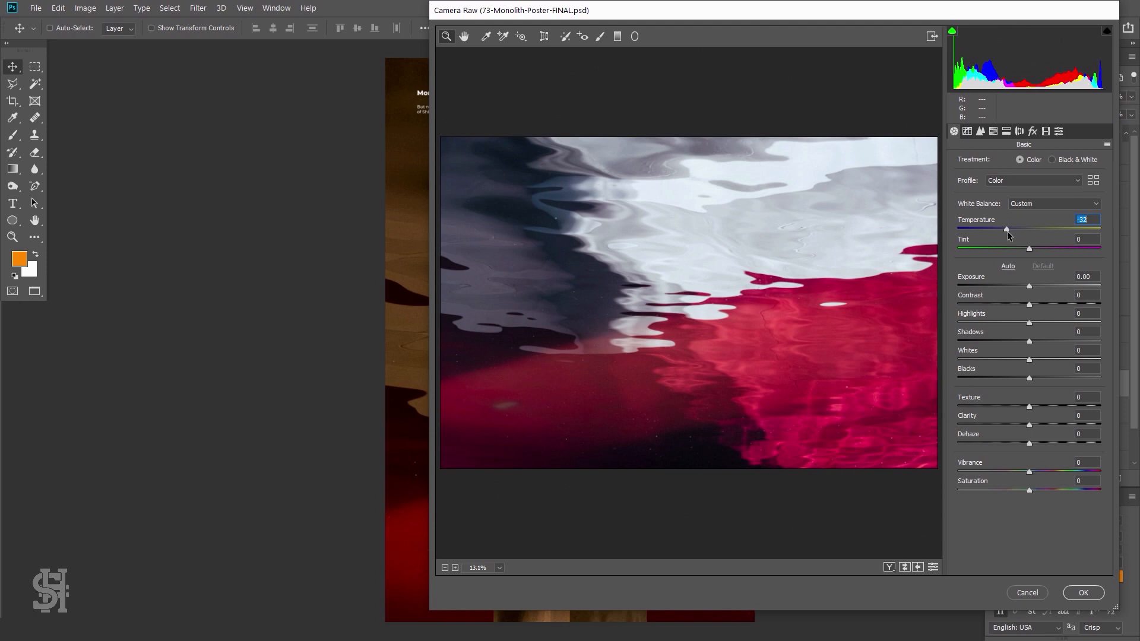
pyautogui.click(1032, 250)
pyautogui.moveTo(1033, 247); pyautogui.dragTo(1051, 248)
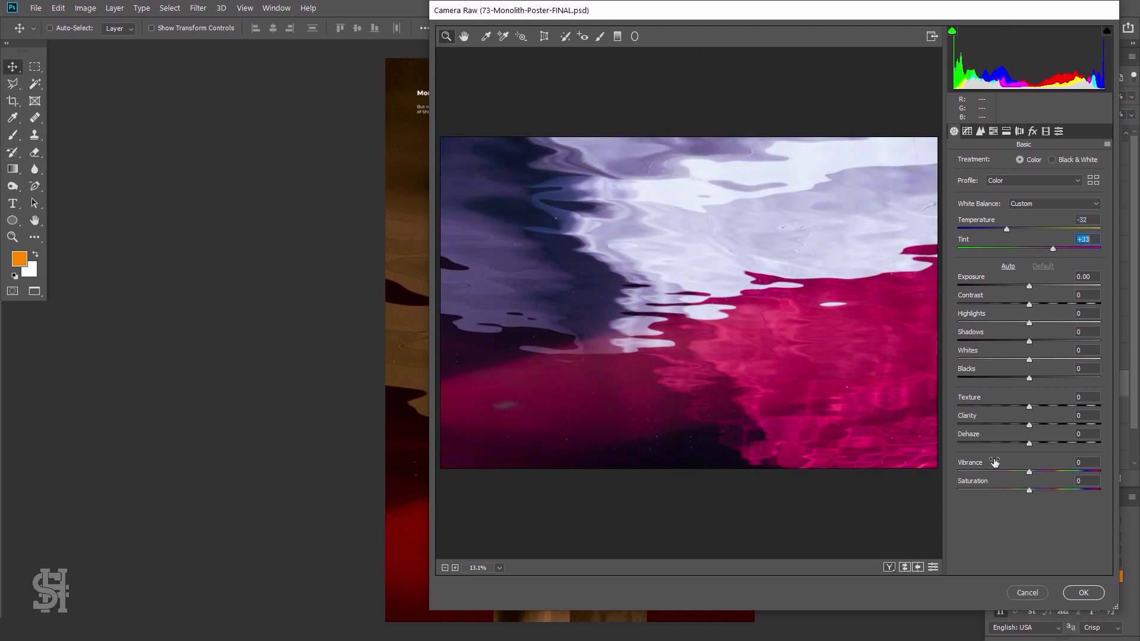
# - Set the texture's clarity to +16, texture to +18, blacks to -10 and shadows to -12 in Camera Raw
pyautogui.click(1040, 424)
pyautogui.click(1041, 405)
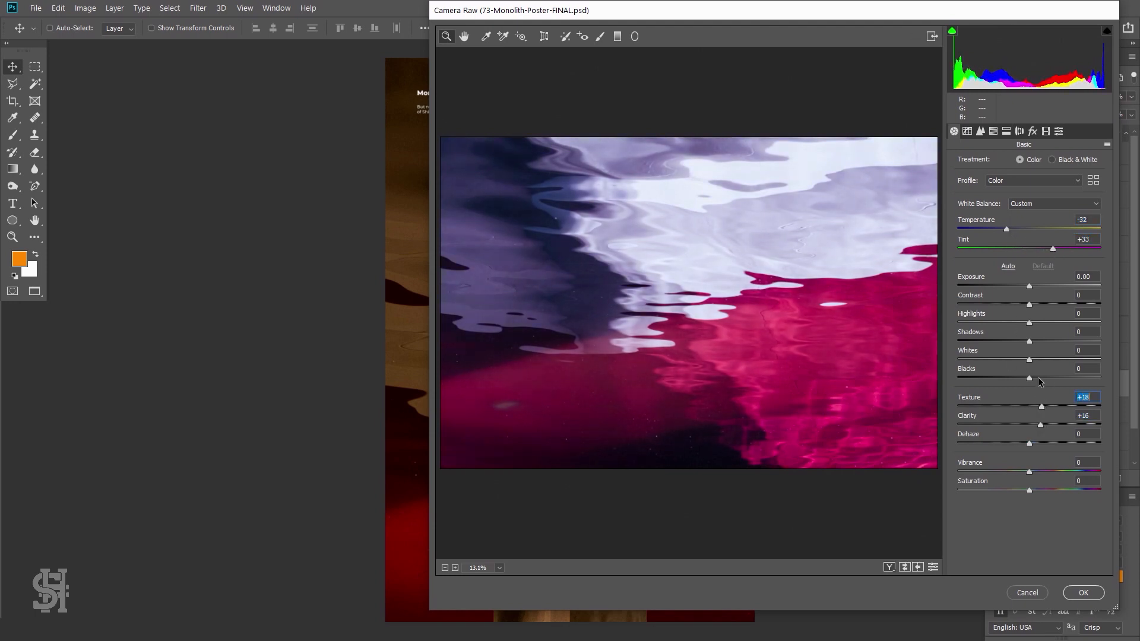
pyautogui.click(1022, 379)
pyautogui.click(1021, 340)
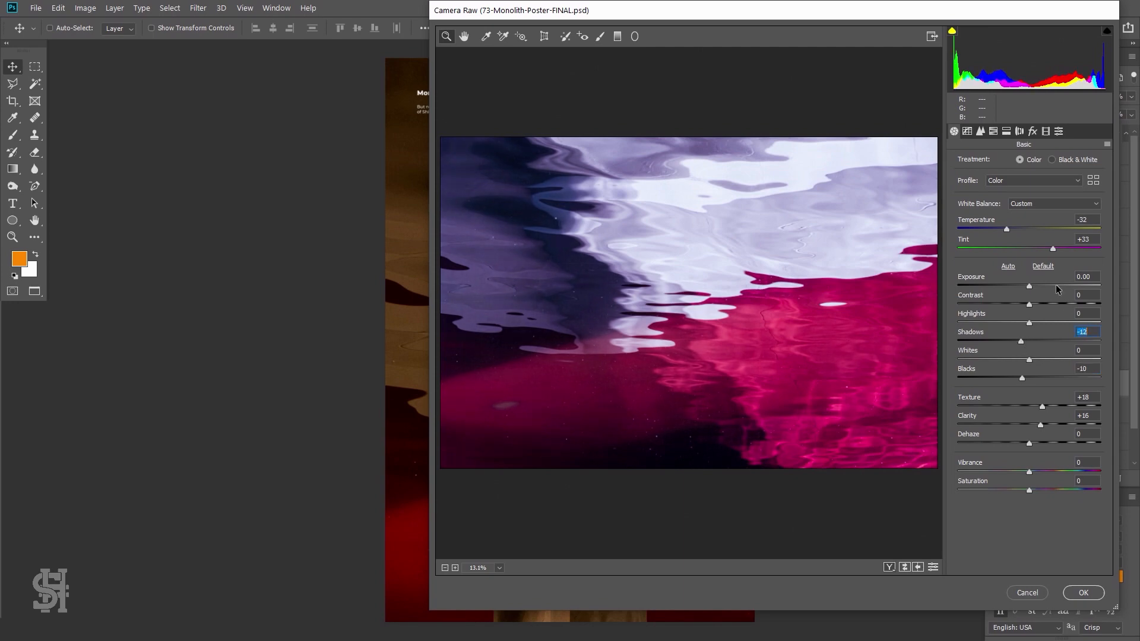
# - Push the texture's white balance further toward blue and violet with temperature -73 and tint +37
pyautogui.moveTo(1006, 230); pyautogui.dragTo(988, 228)
pyautogui.moveTo(1055, 247)
pyautogui.mouseDown()
pyautogui.moveTo(1068, 248)
pyautogui.moveTo(1055, 249)
pyautogui.mouseUp()
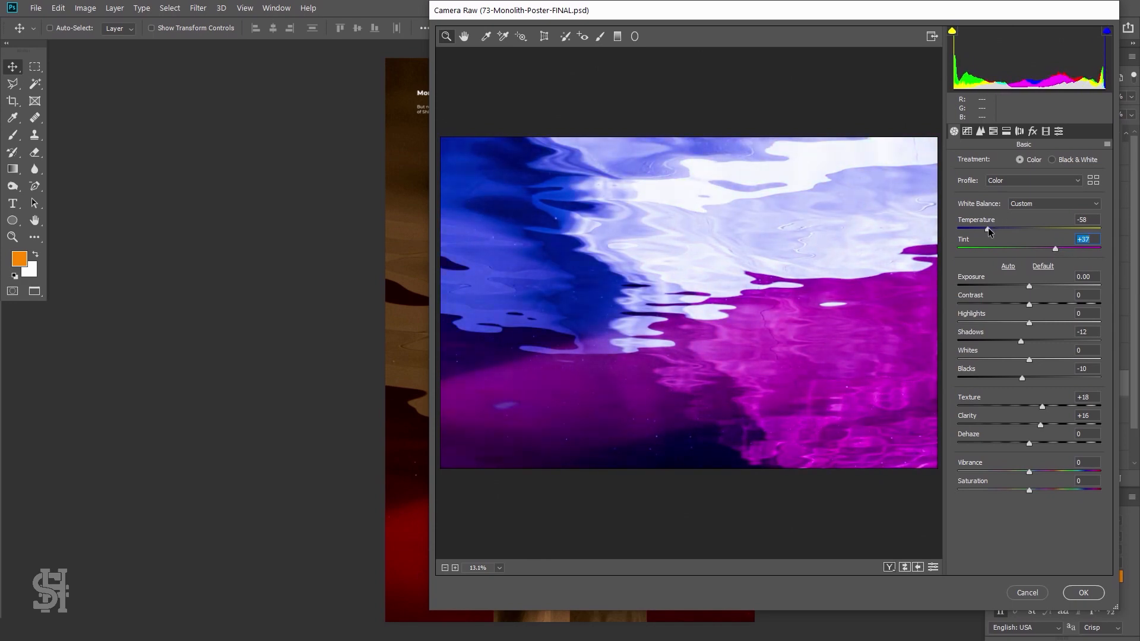
pyautogui.moveTo(990, 230)
pyautogui.mouseDown()
pyautogui.moveTo(1063, 230)
pyautogui.moveTo(979, 230)
pyautogui.mouseUp()
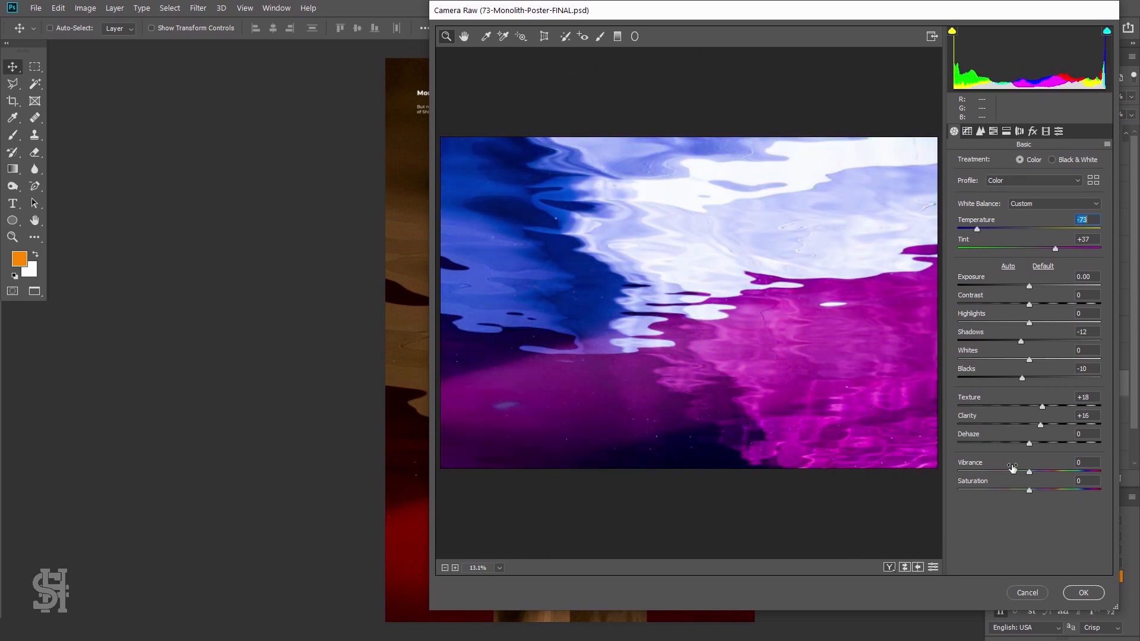
# - Fine-tune the texture's vibrance, overall saturation and purples saturation, and apply the Camera Raw adjustments
pyautogui.moveTo(1012, 468); pyautogui.dragTo(1027, 499)
pyautogui.moveTo(1030, 494); pyautogui.dragTo(1031, 494)
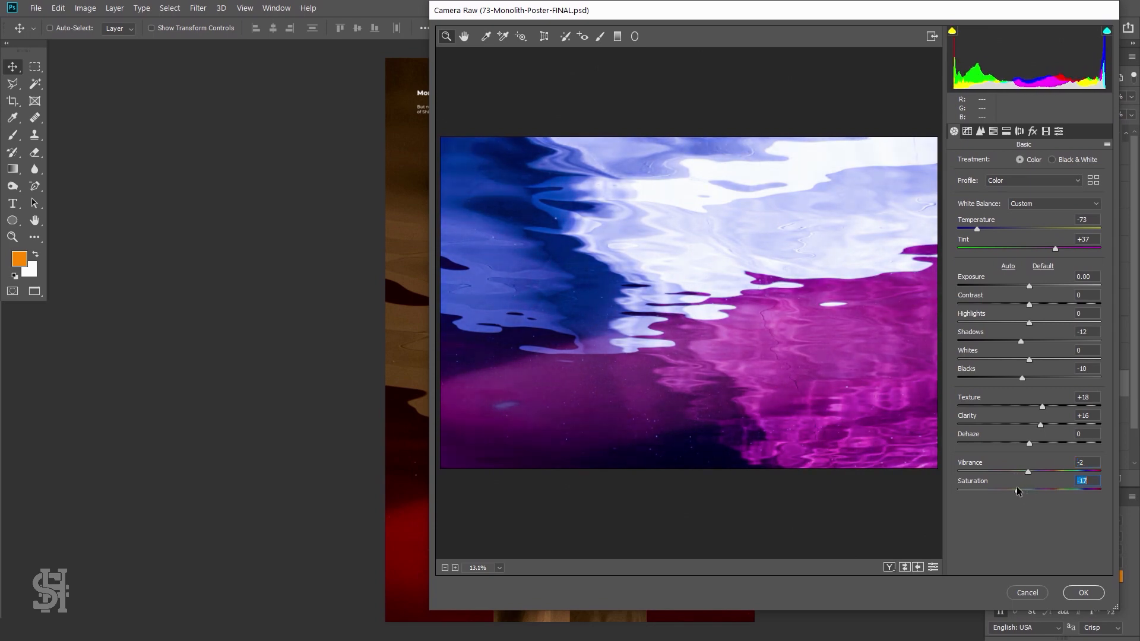
pyautogui.click(993, 130)
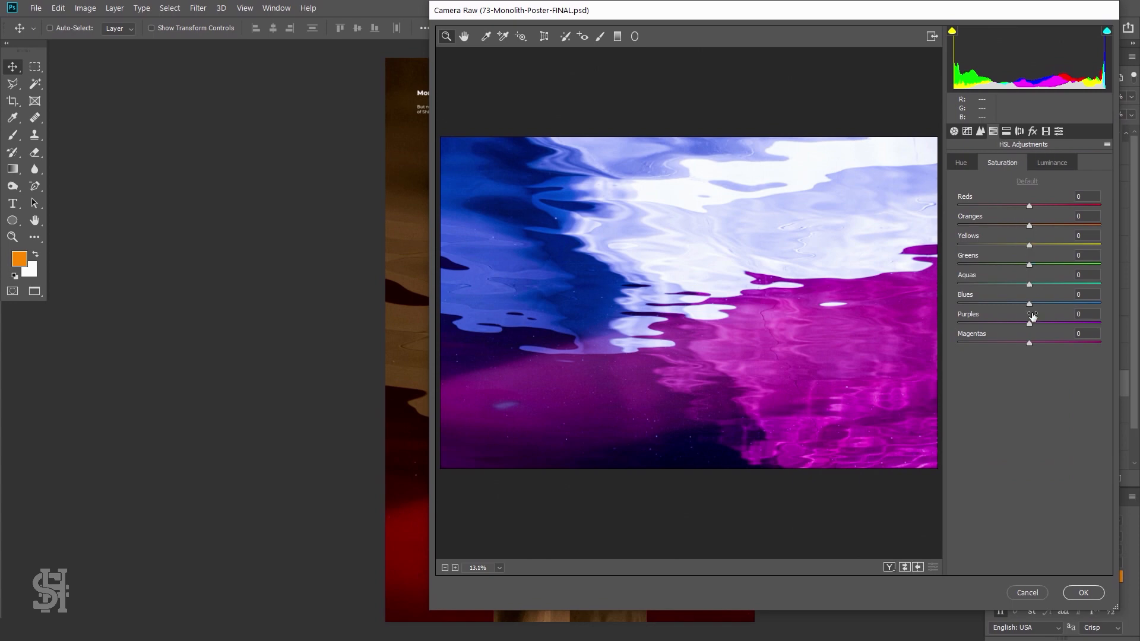
pyautogui.moveTo(1030, 323)
pyautogui.mouseDown()
pyautogui.moveTo(1007, 324)
pyautogui.moveTo(1073, 326)
pyautogui.moveTo(1031, 326)
pyautogui.mouseUp()
pyautogui.click(1083, 594)
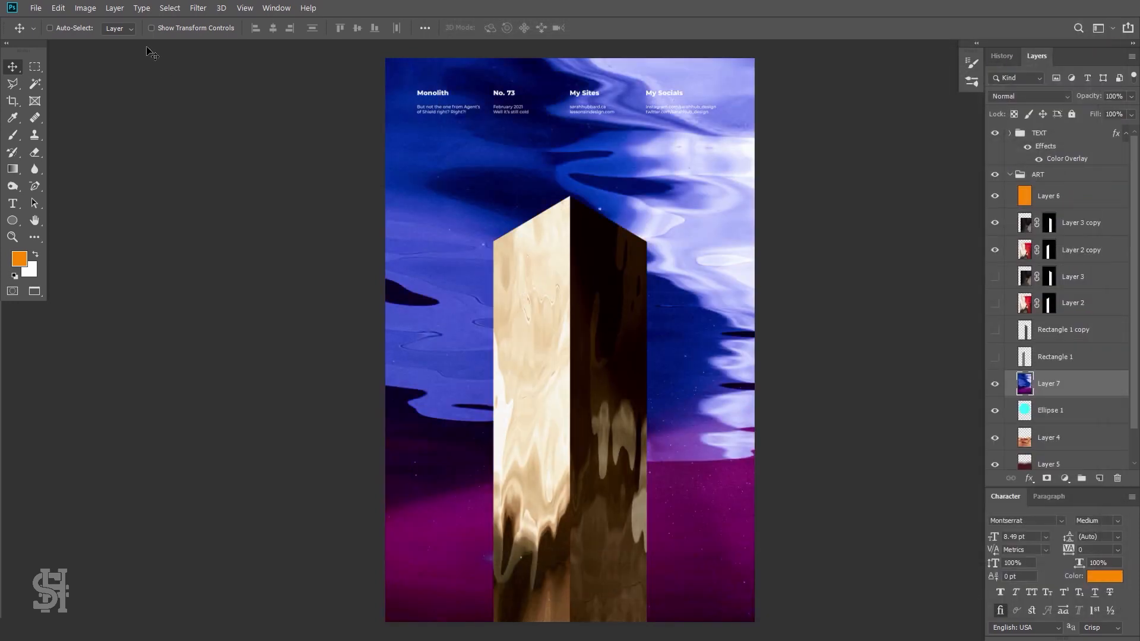
pyautogui.click(84, 8)
pyautogui.moveTo(107, 39)
pyautogui.click(249, 104)
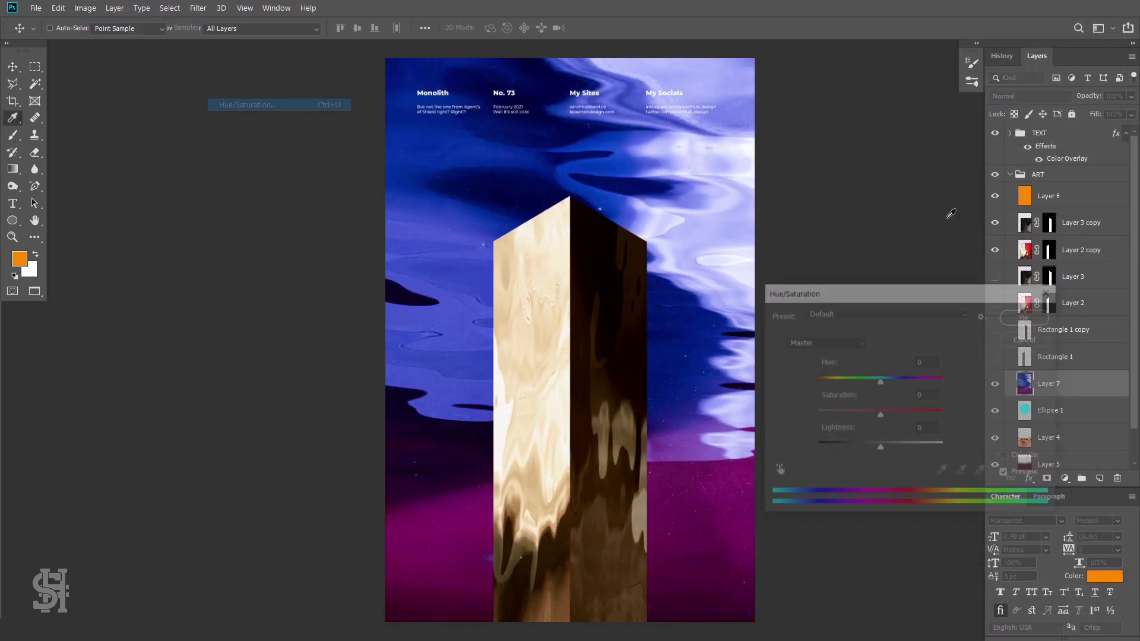
pyautogui.moveTo(881, 382)
pyautogui.mouseDown()
pyautogui.moveTo(866, 383)
pyautogui.moveTo(888, 388)
pyautogui.mouseUp()
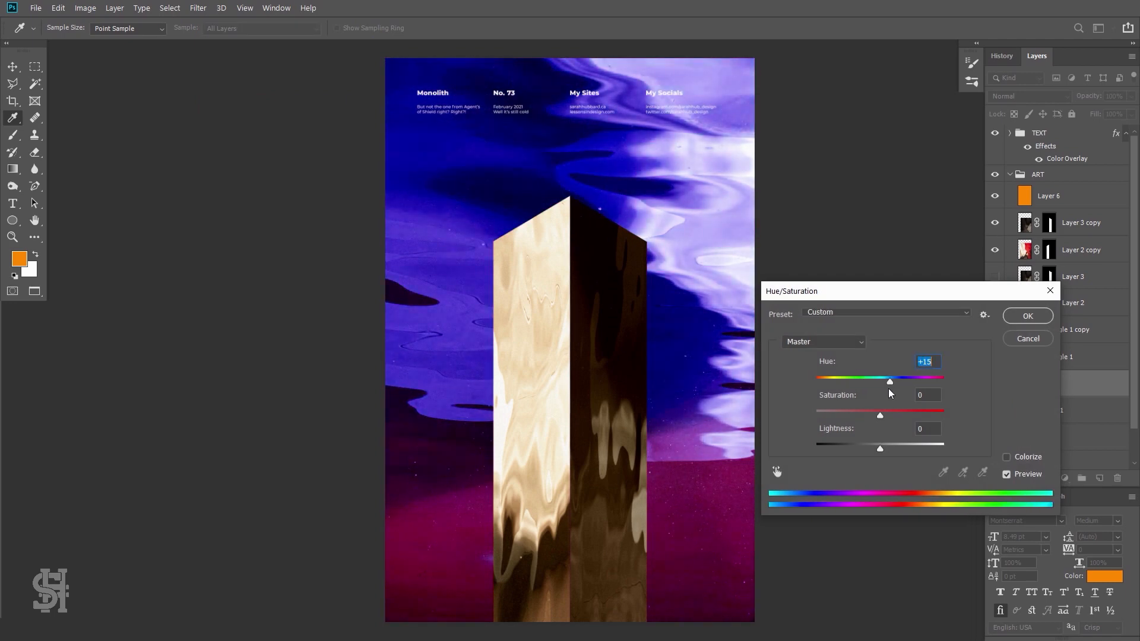
pyautogui.click(1048, 337)
# - Move Layer 7 to the top of the ART group, blend it with Soft Light, and compare the poster with it hidden and shown
pyautogui.moveTo(1056, 390); pyautogui.dragTo(1053, 189)
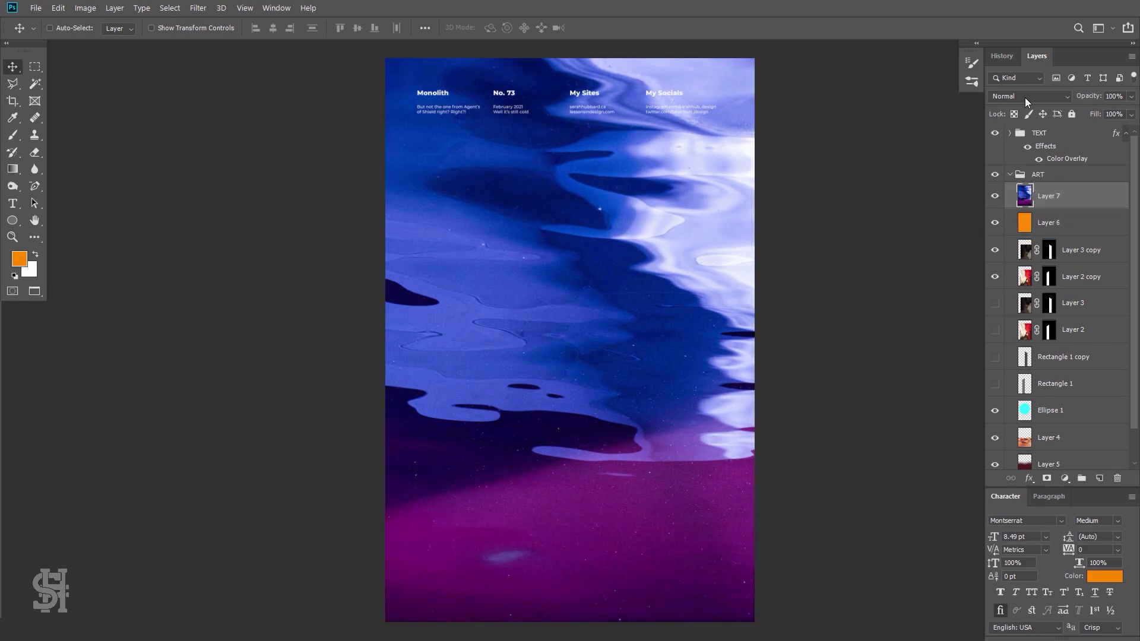
pyautogui.click(1024, 97)
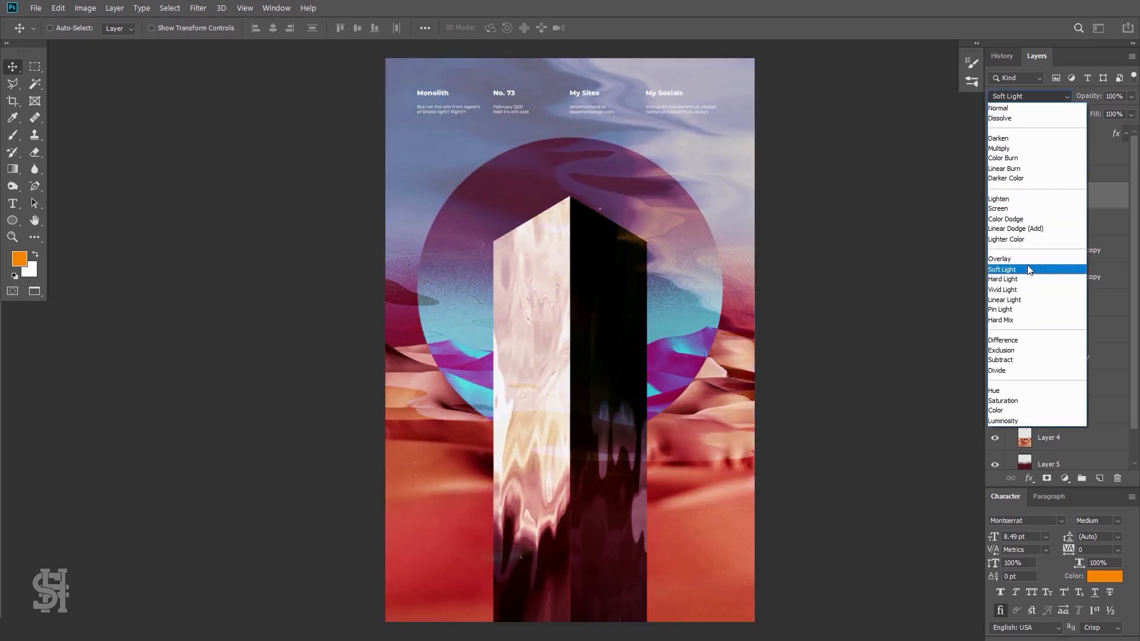
pyautogui.click(1030, 270)
pyautogui.click(996, 197)
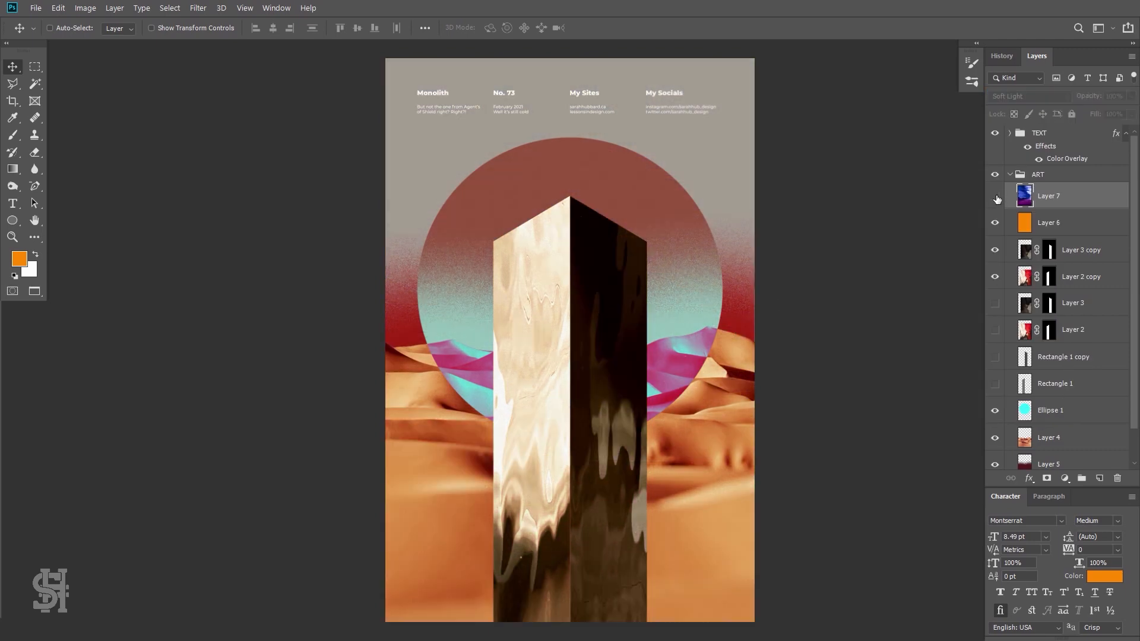
pyautogui.click(995, 198)
pyautogui.moveTo(691, 147); pyautogui.dragTo(692, 157)
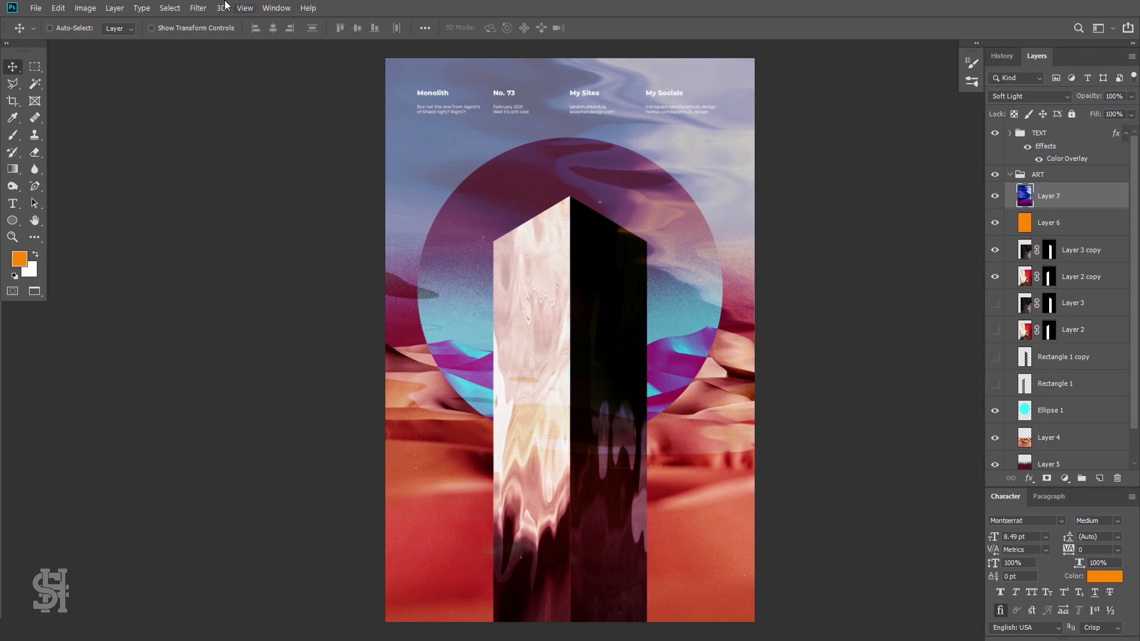
# - Add a light amount of uniform monochromatic noise to the Layer 7 texture
pyautogui.click(198, 8)
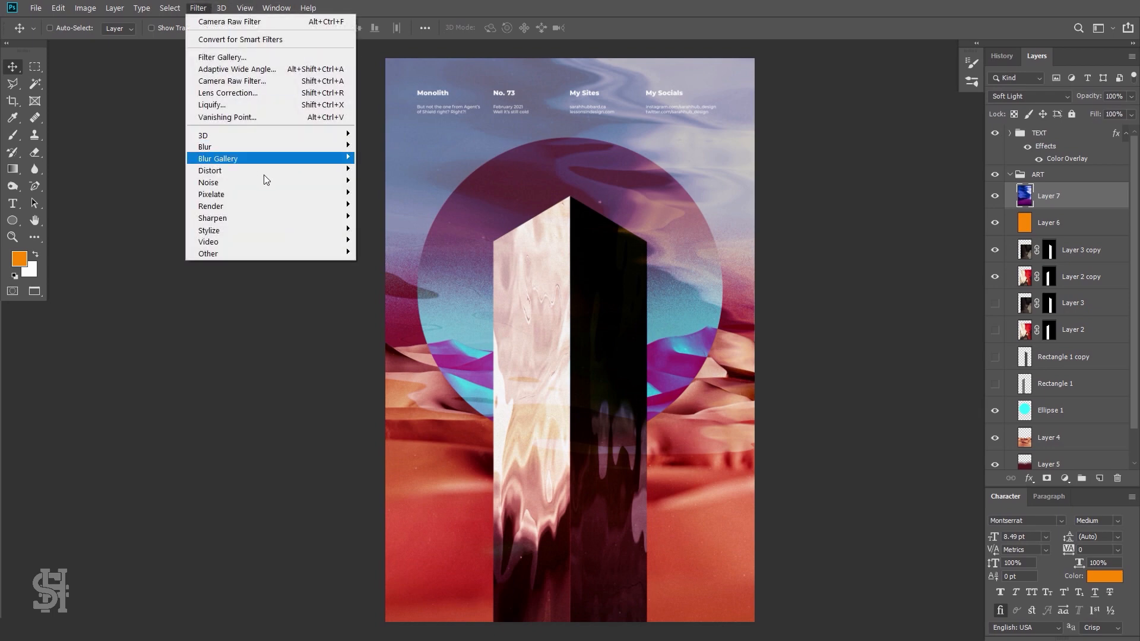
pyautogui.moveTo(267, 182)
pyautogui.click(389, 179)
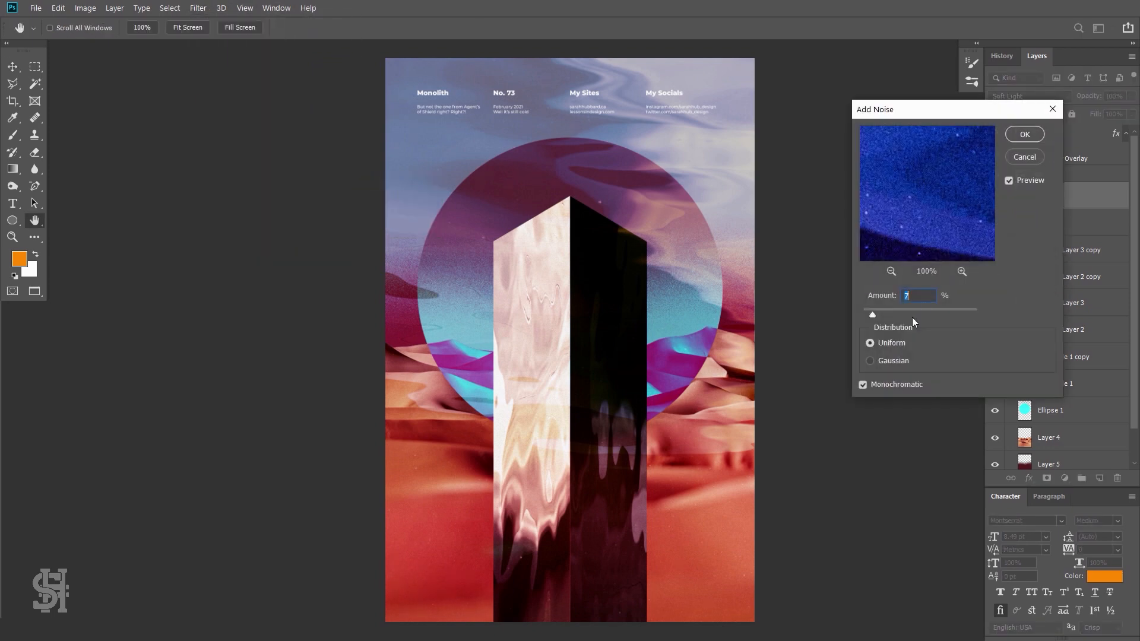
pyautogui.moveTo(876, 311); pyautogui.dragTo(941, 314)
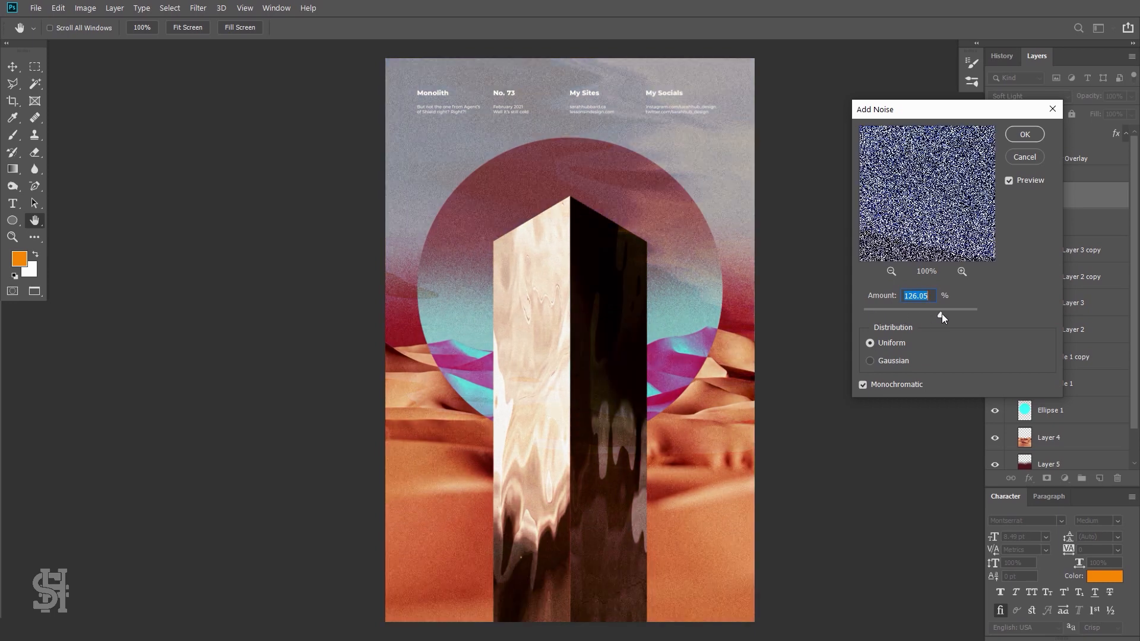
pyautogui.click(875, 311)
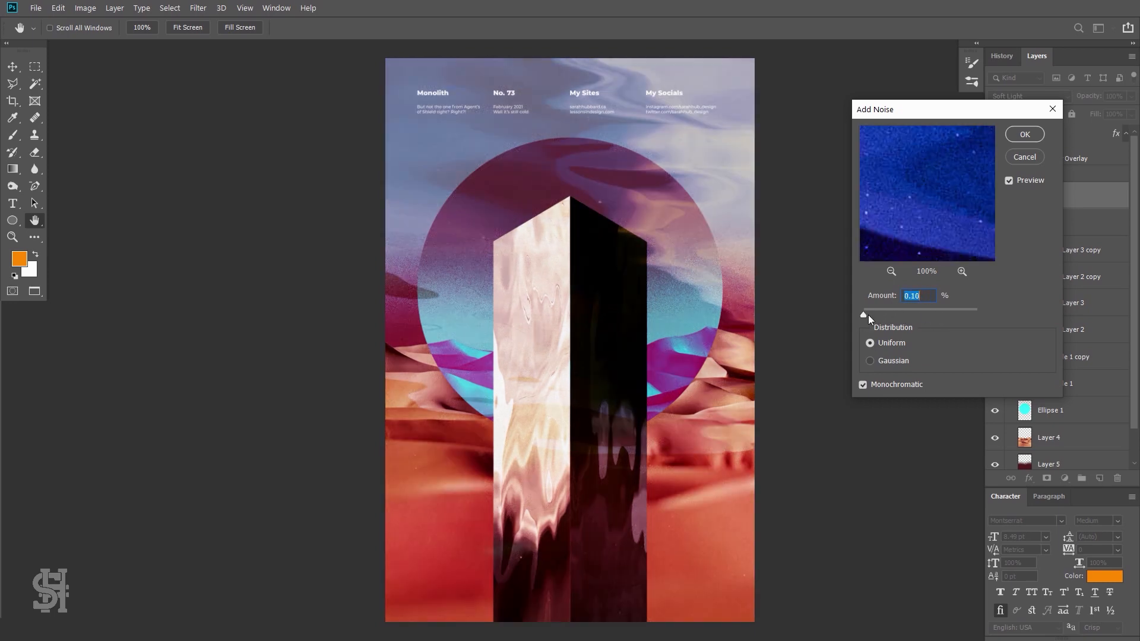
pyautogui.moveTo(868, 315); pyautogui.dragTo(874, 314)
pyautogui.click(1023, 135)
# - Examine the whole poster with the Layer 7 texture overlay repeatedly hidden and shown
pyautogui.press('z')
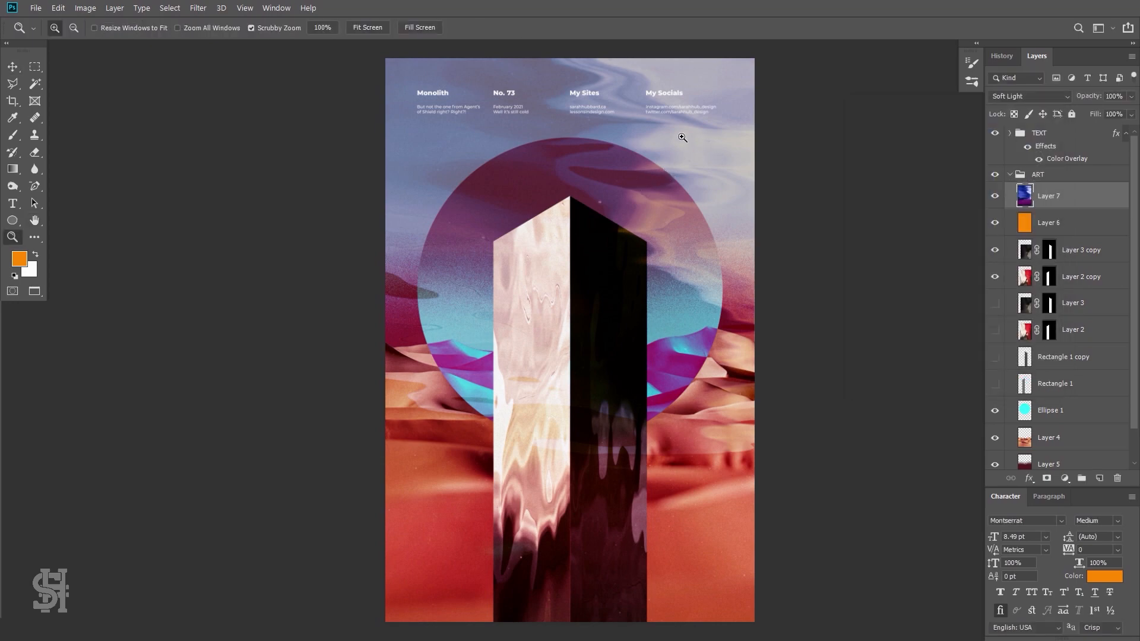
pyautogui.moveTo(682, 137); pyautogui.dragTo(675, 236)
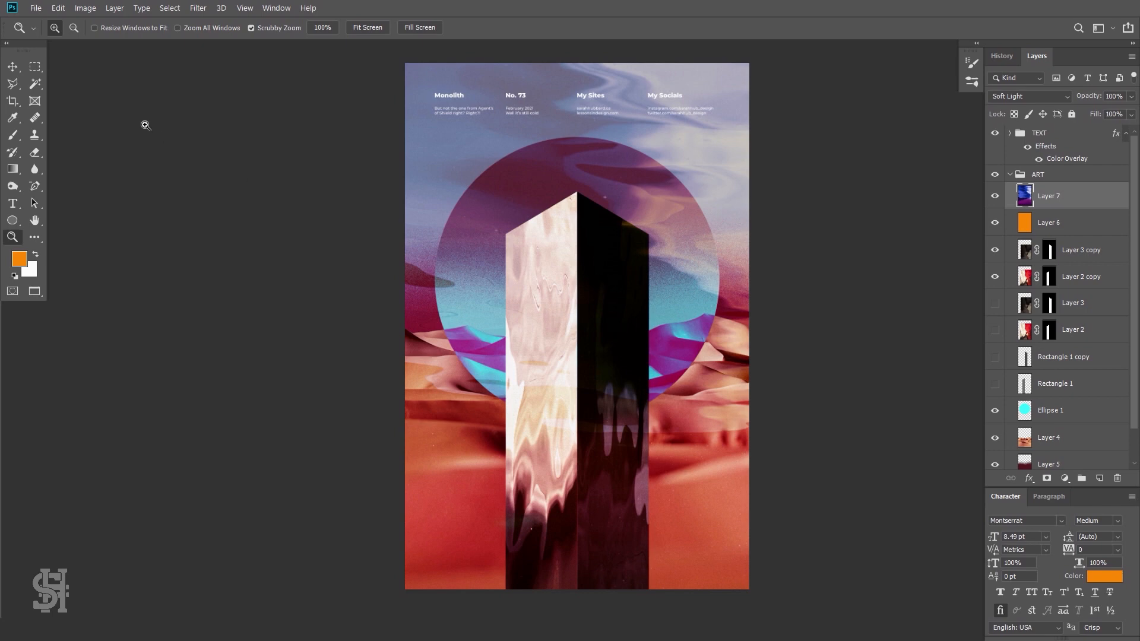
pyautogui.click(12, 67)
pyautogui.click(995, 197)
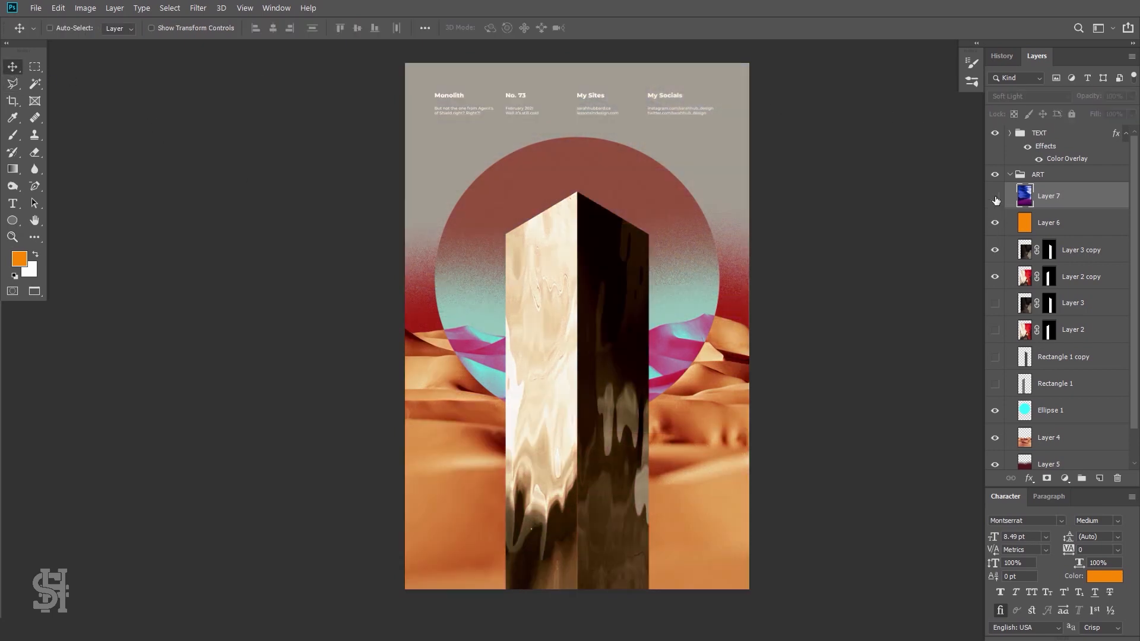
pyautogui.click(996, 198)
pyautogui.click(995, 198)
pyautogui.click(996, 198)
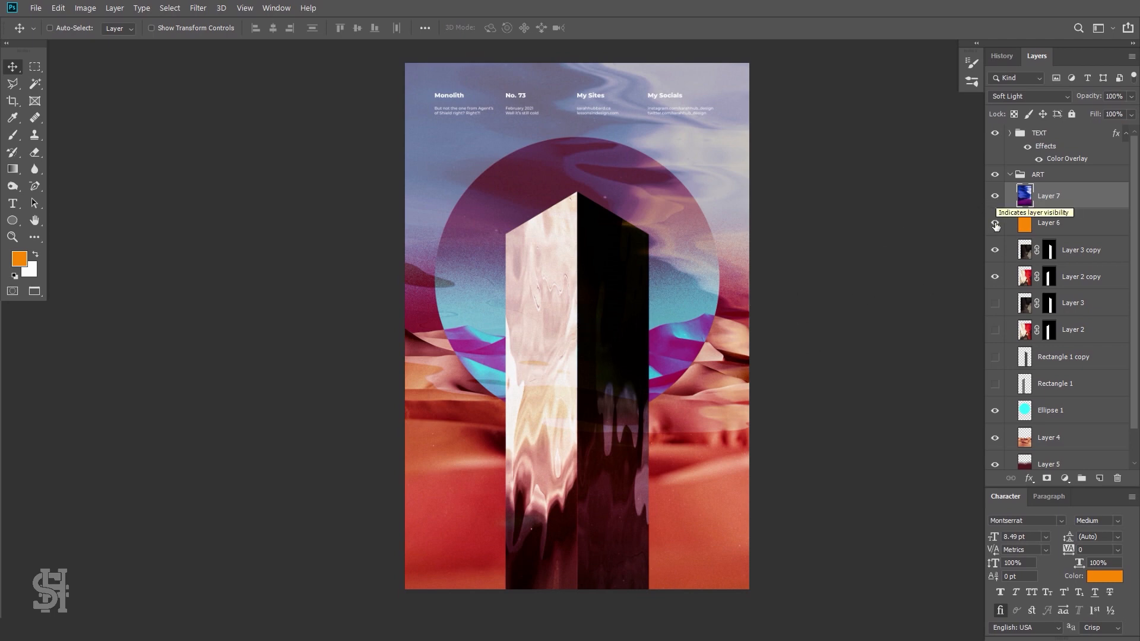
# - Move the orange Layer 6 above Layer 7 in the ART group, comparing the poster with it hidden and shown
pyautogui.click(995, 224)
pyautogui.click(996, 224)
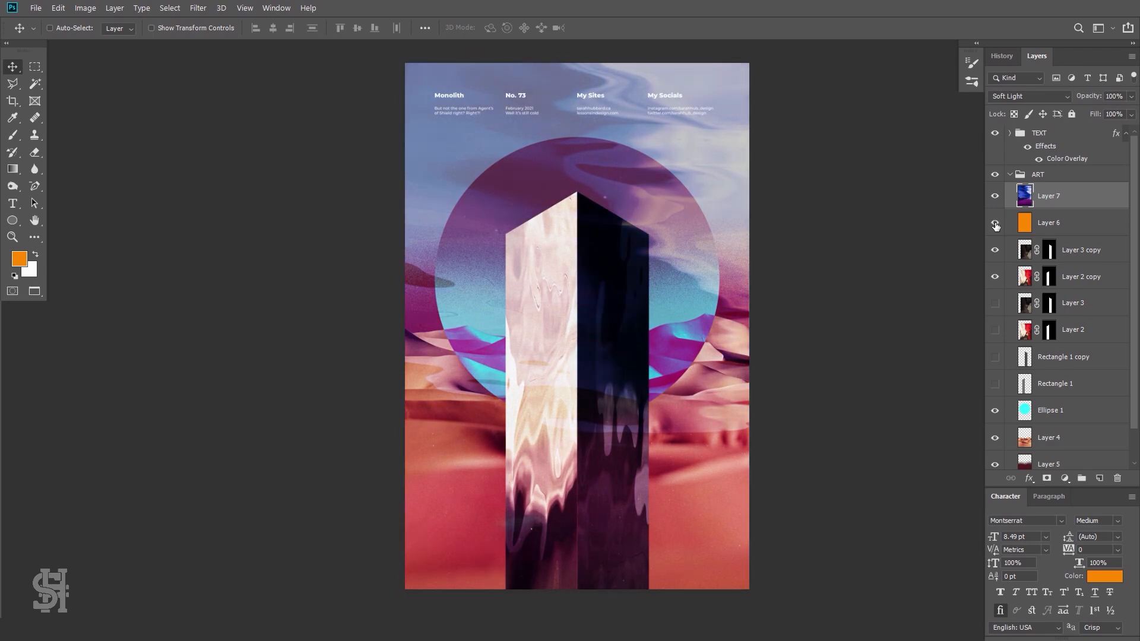
pyautogui.click(995, 224)
pyautogui.click(995, 224)
pyautogui.moveTo(1062, 224); pyautogui.dragTo(1068, 190)
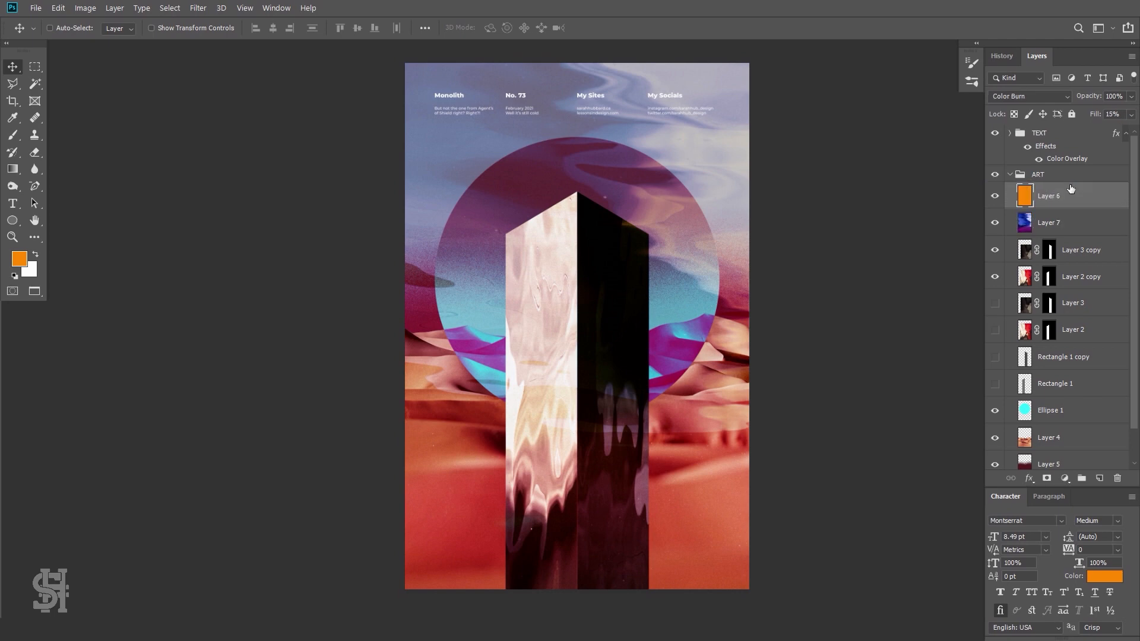
pyautogui.click(997, 200)
pyautogui.click(995, 196)
# - Set Layer 6's fill to 20%, try Normal blending before choosing Darken, and compare the poster with the layer hidden and shown
pyautogui.click(1131, 114)
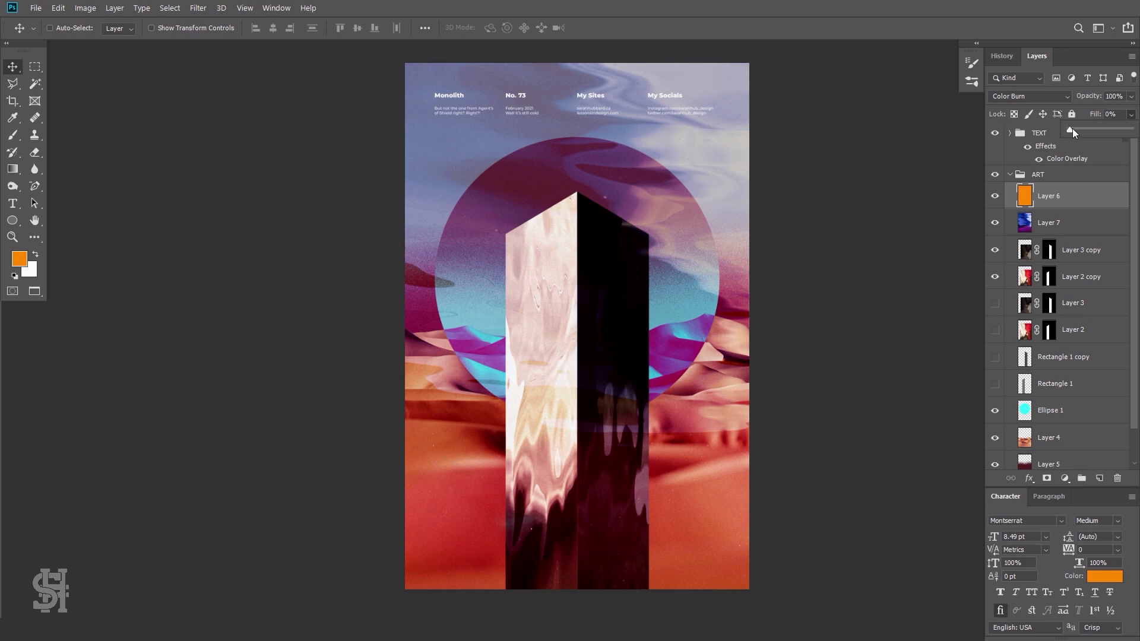
pyautogui.moveTo(1072, 128); pyautogui.dragTo(1082, 128)
pyautogui.click(1036, 96)
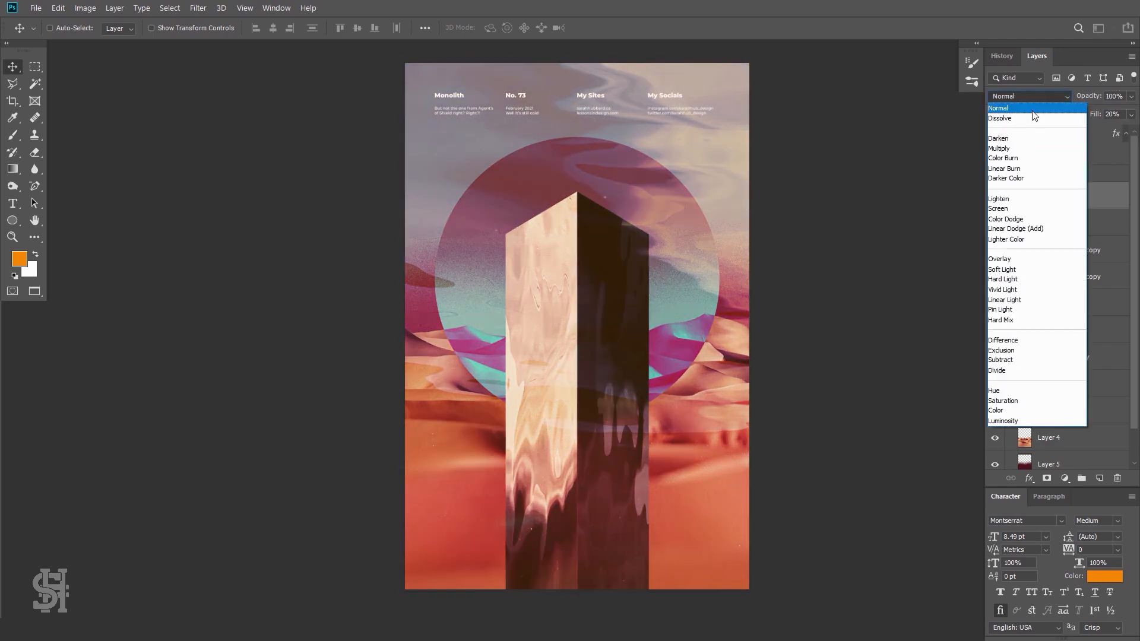
pyautogui.click(1032, 111)
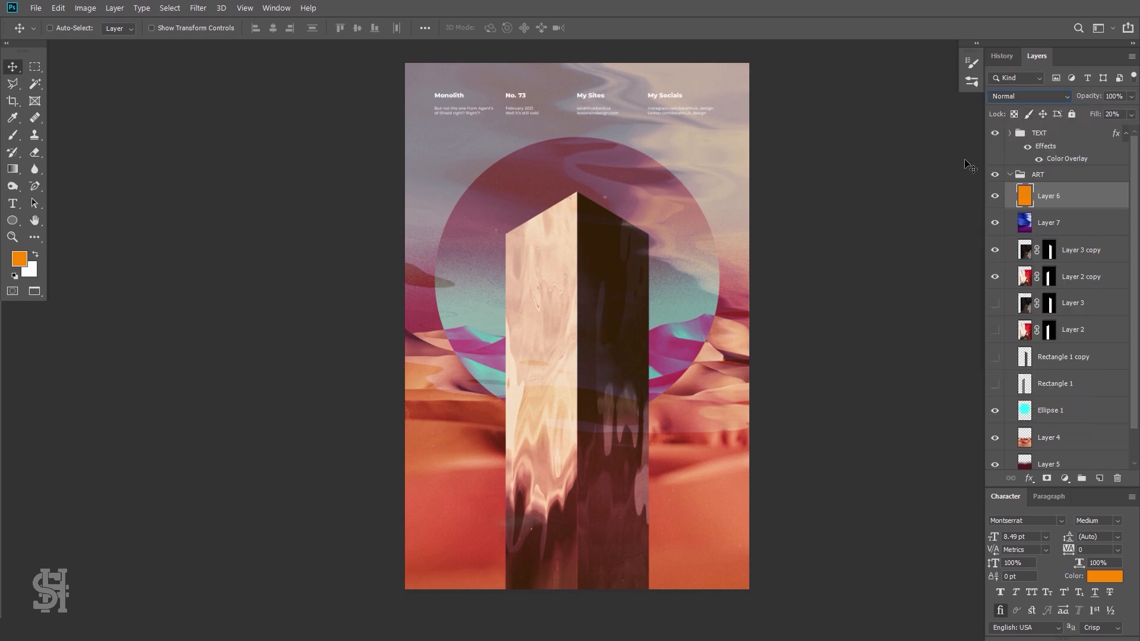
pyautogui.click(1016, 95)
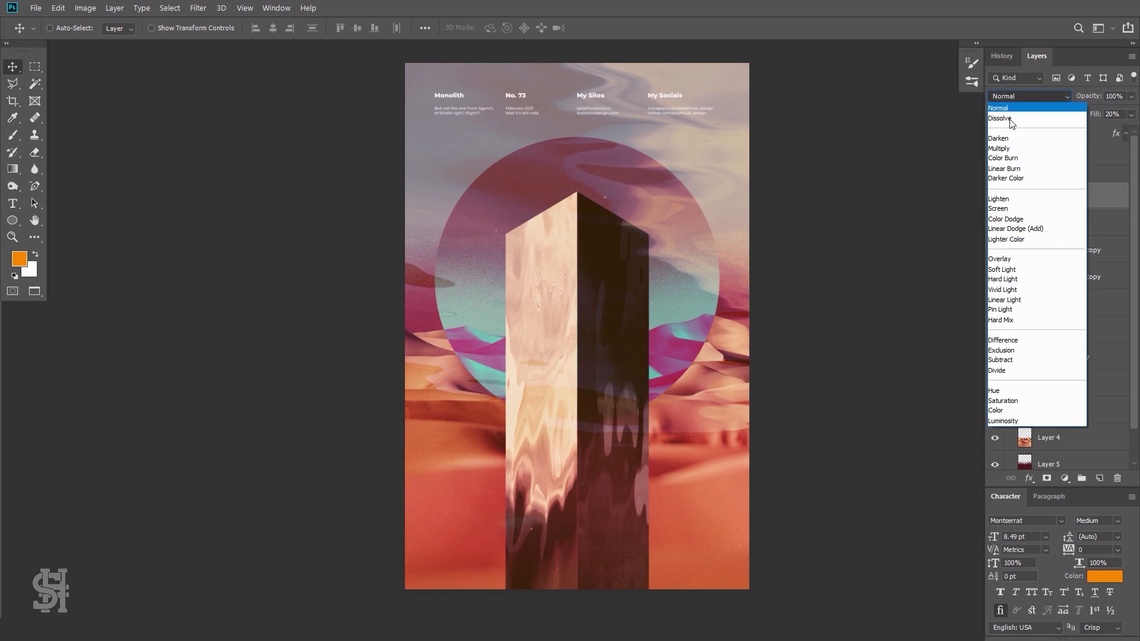
pyautogui.click(1003, 139)
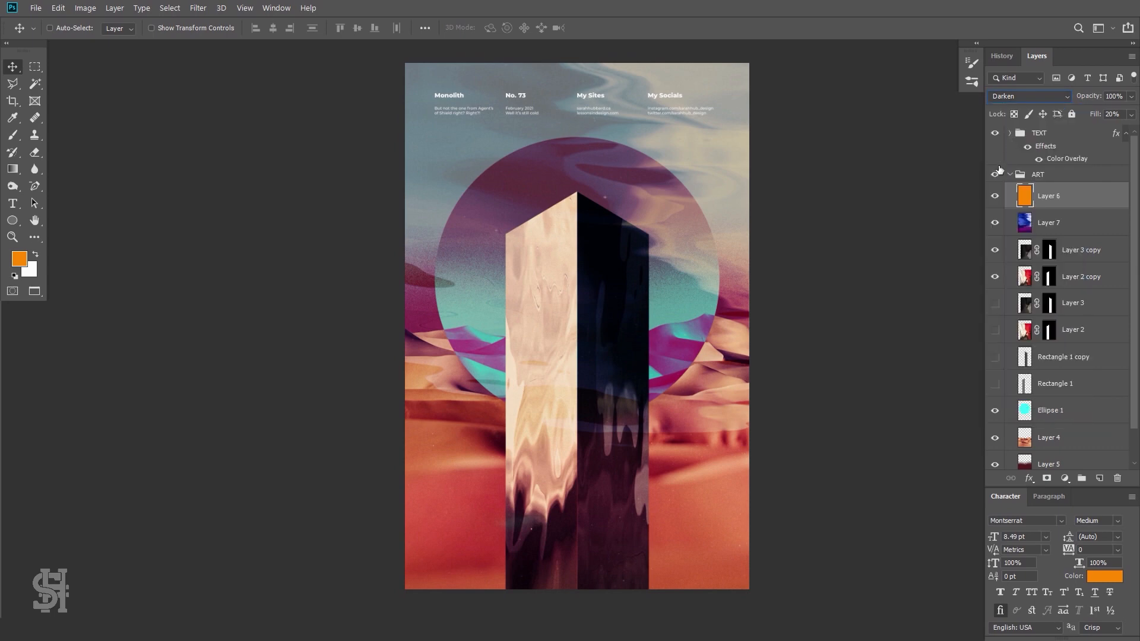
pyautogui.click(995, 199)
pyautogui.click(995, 201)
pyautogui.click(995, 196)
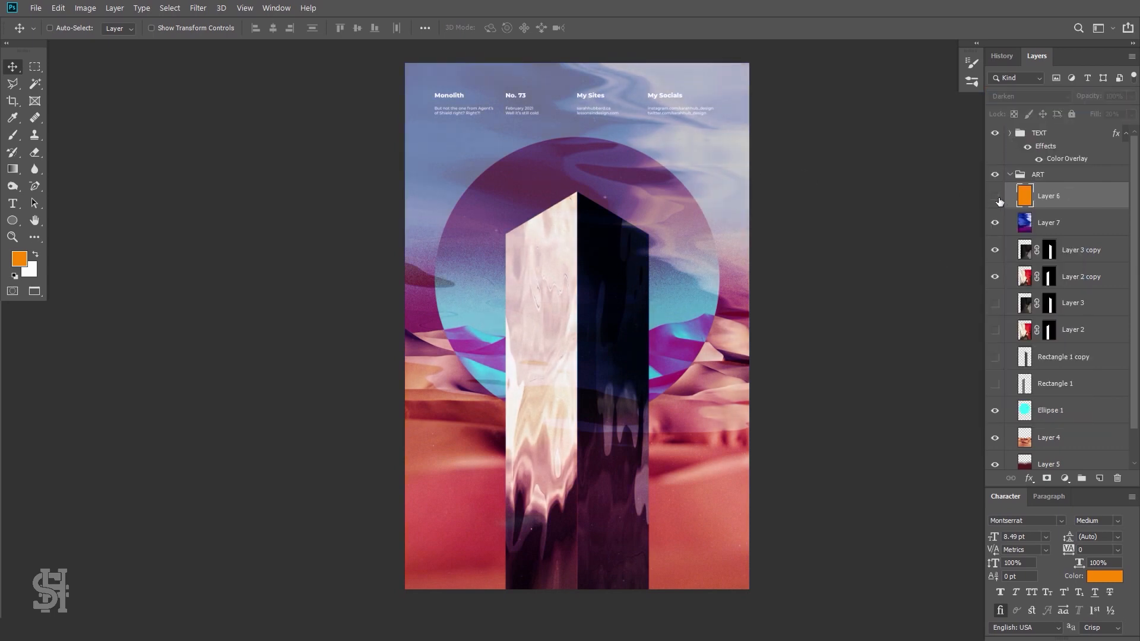
pyautogui.click(995, 196)
# - Examine the poster with Layer 7 and the monolith's dark face (Layer 3 copy) each hidden and shown
pyautogui.click(1015, 228)
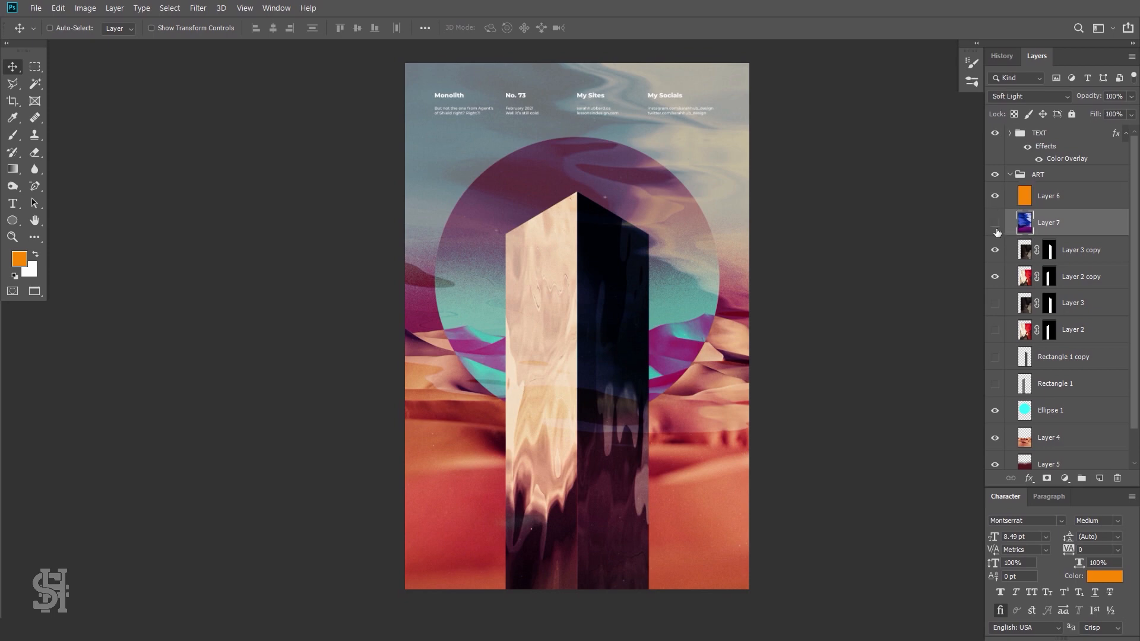
pyautogui.click(995, 223)
pyautogui.click(994, 222)
pyautogui.click(995, 252)
pyautogui.click(995, 254)
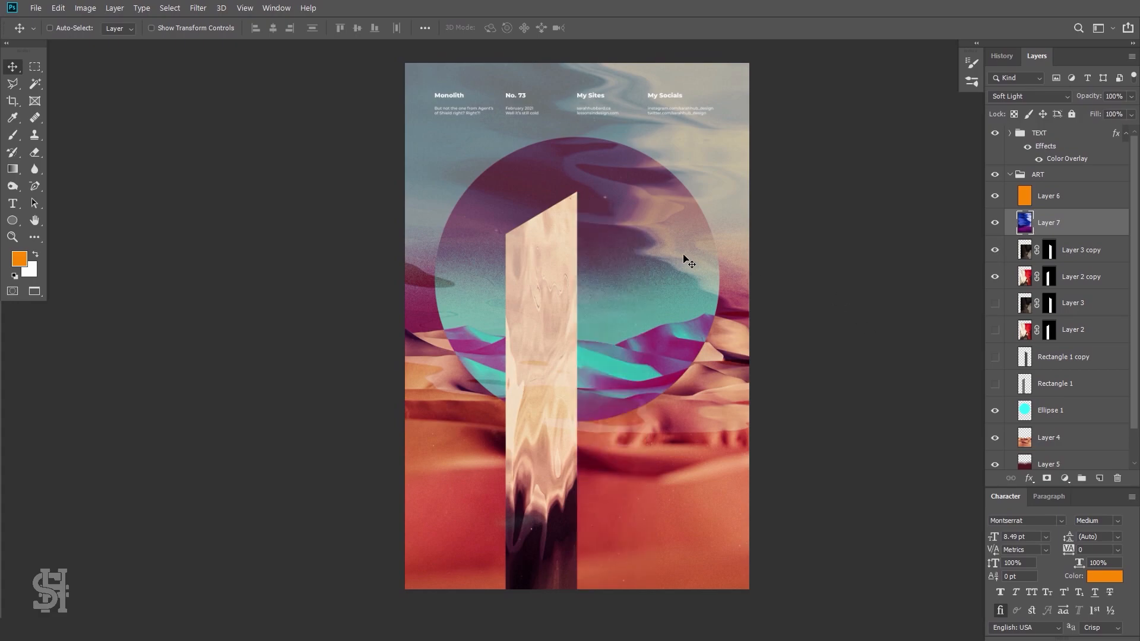
pyautogui.press('z')
pyautogui.moveTo(570, 180); pyautogui.dragTo(580, 232)
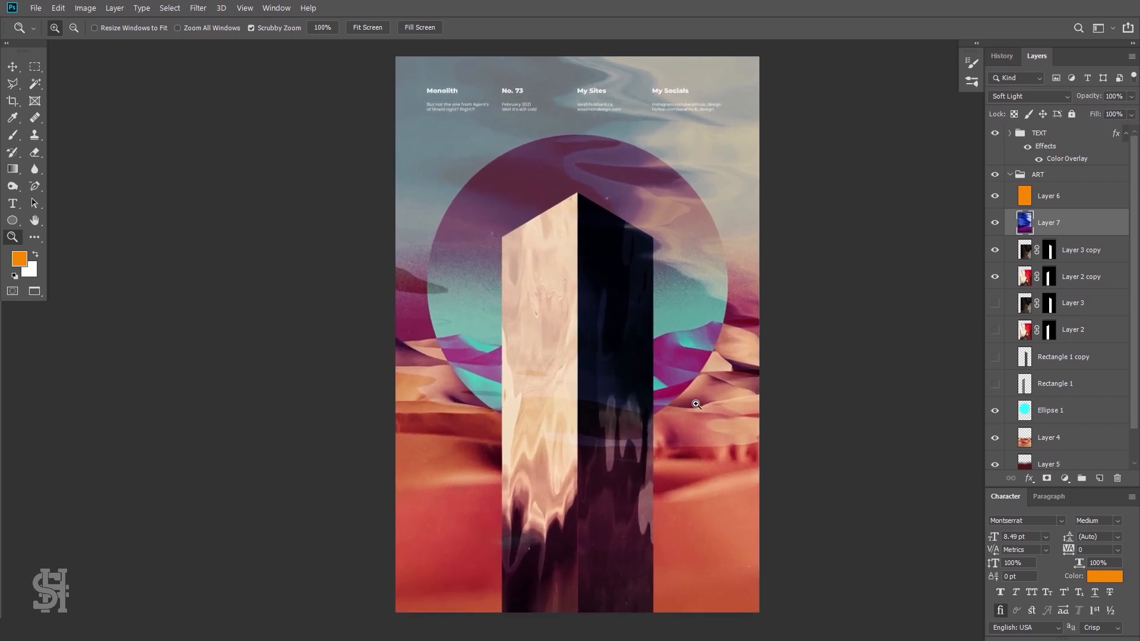
pyautogui.hotkey('ctrl', '0')
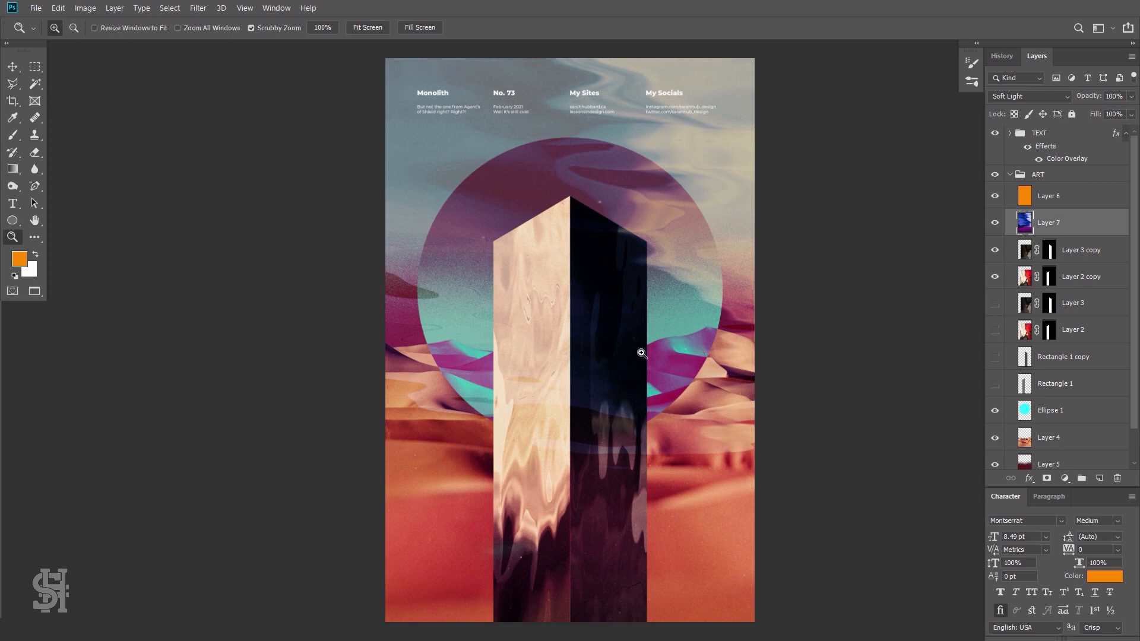
# - Compare the header text with the TEXT group's effects hidden and shown
pyautogui.click(34, 67)
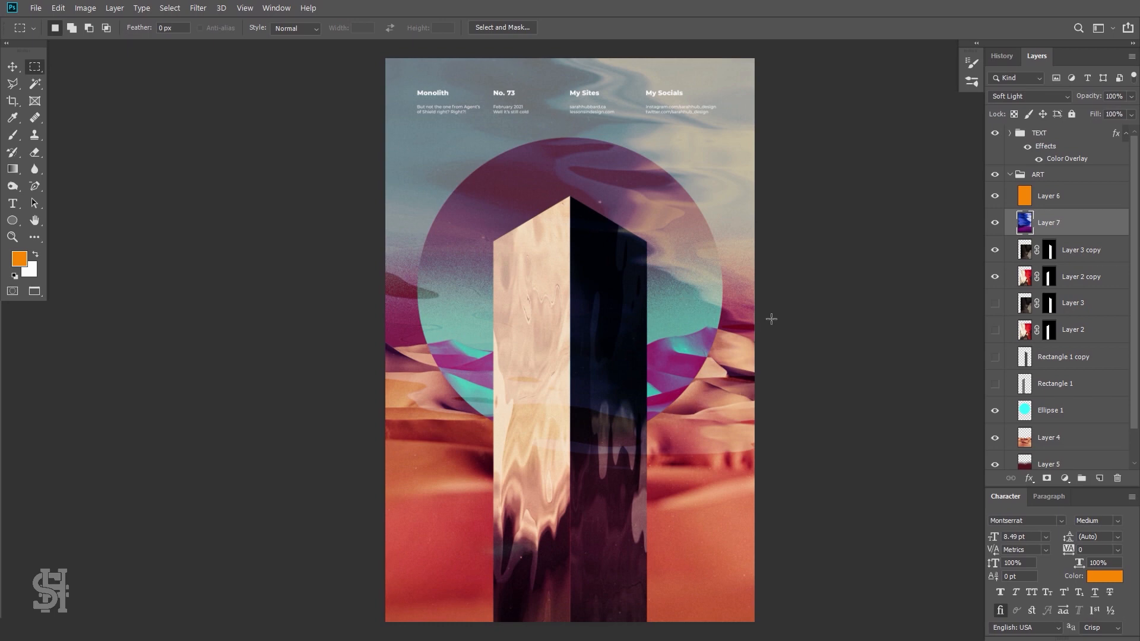
pyautogui.click(1027, 147)
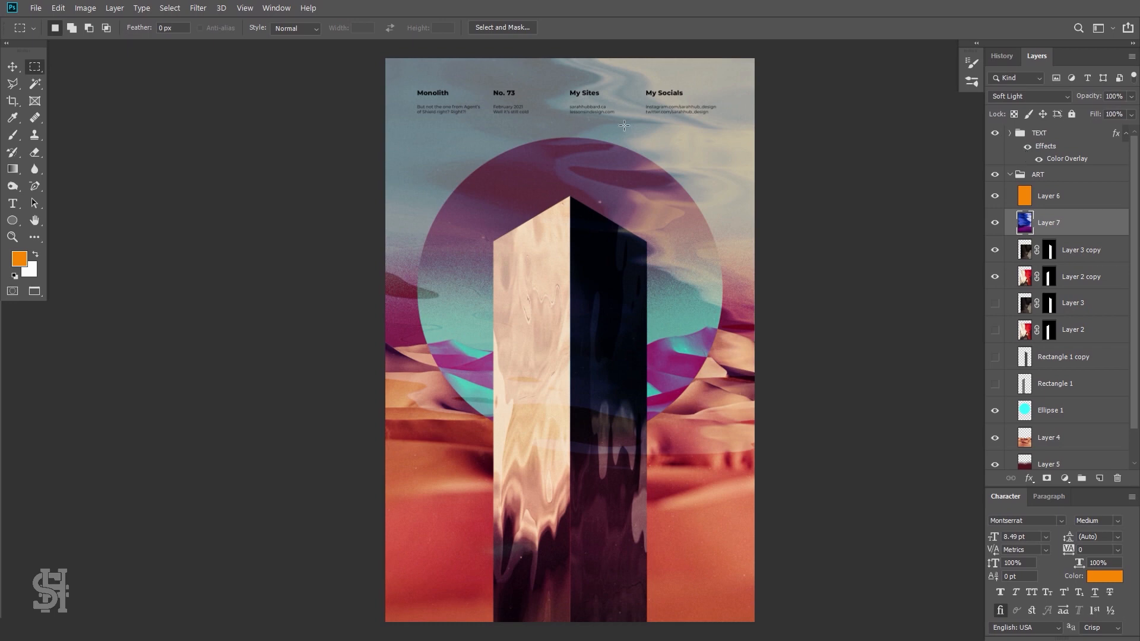
pyautogui.hotkey('ctrl', 'z')
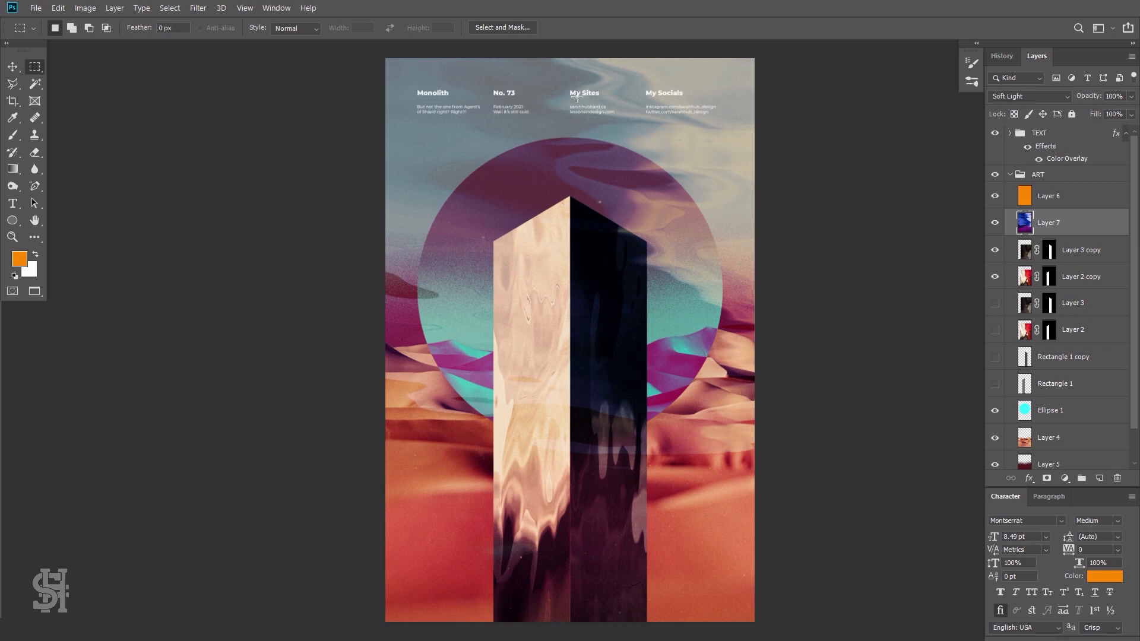
# - Examine the four header text columns up close and check the whole poster at full view
pyautogui.moveTo(577, 98); pyautogui.dragTo(593, 111)
pyautogui.click(594, 124)
pyautogui.click(15, 68)
pyautogui.click(35, 70)
pyautogui.click(12, 237)
pyautogui.moveTo(584, 96); pyautogui.dragTo(621, 126)
pyautogui.scroll(1, 474, 143)
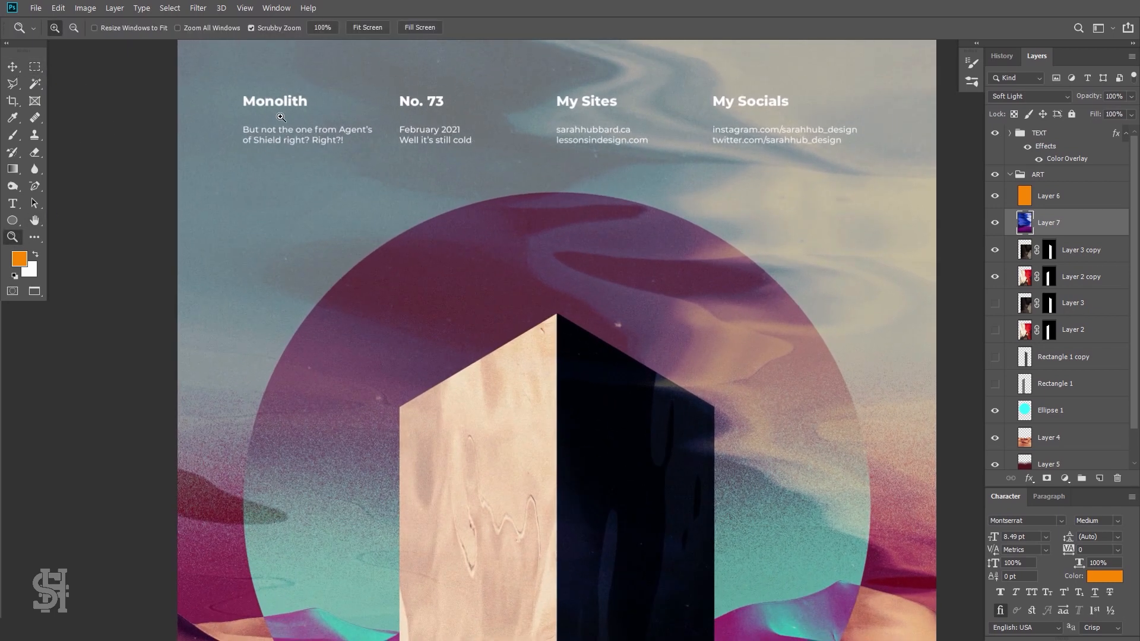
pyautogui.moveTo(655, 271); pyautogui.dragTo(599, 237)
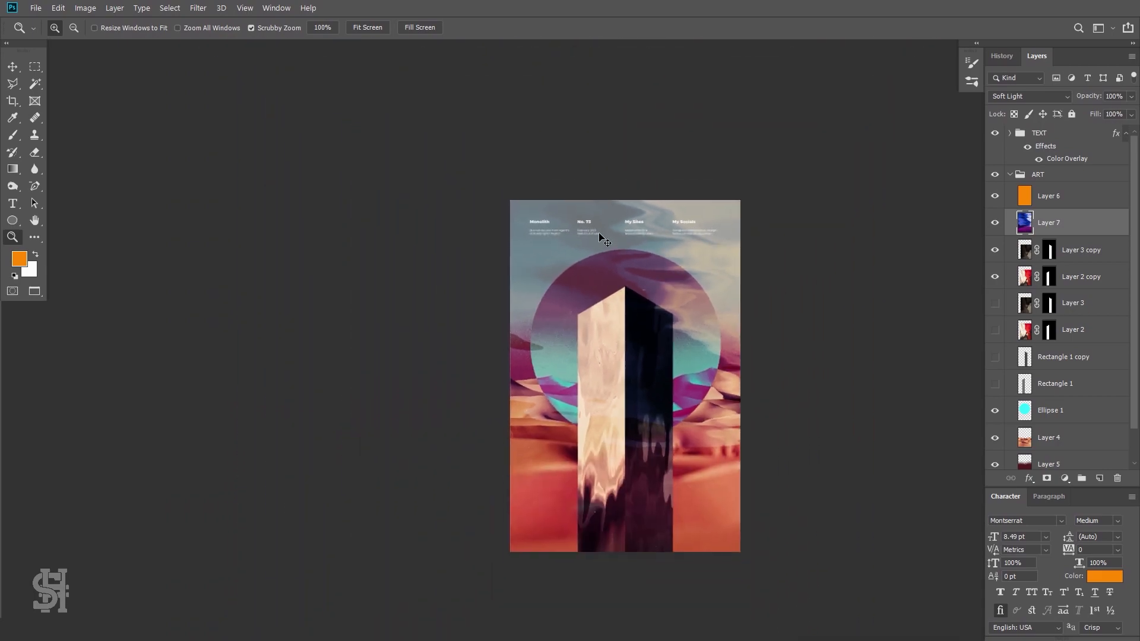
pyautogui.click(600, 236)
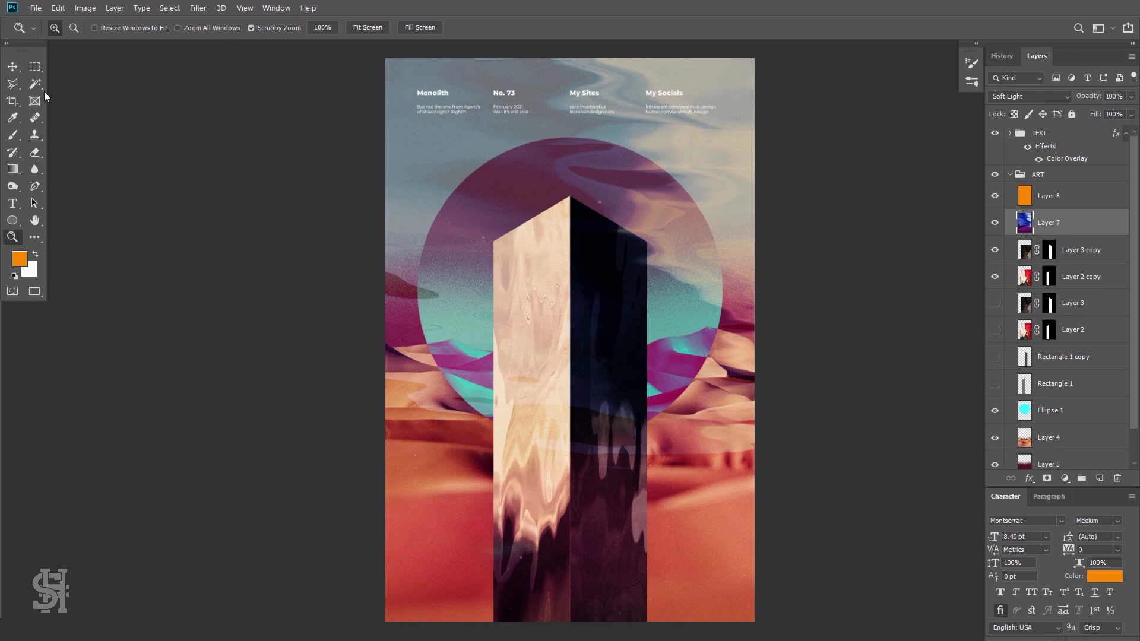
pyautogui.click(35, 67)
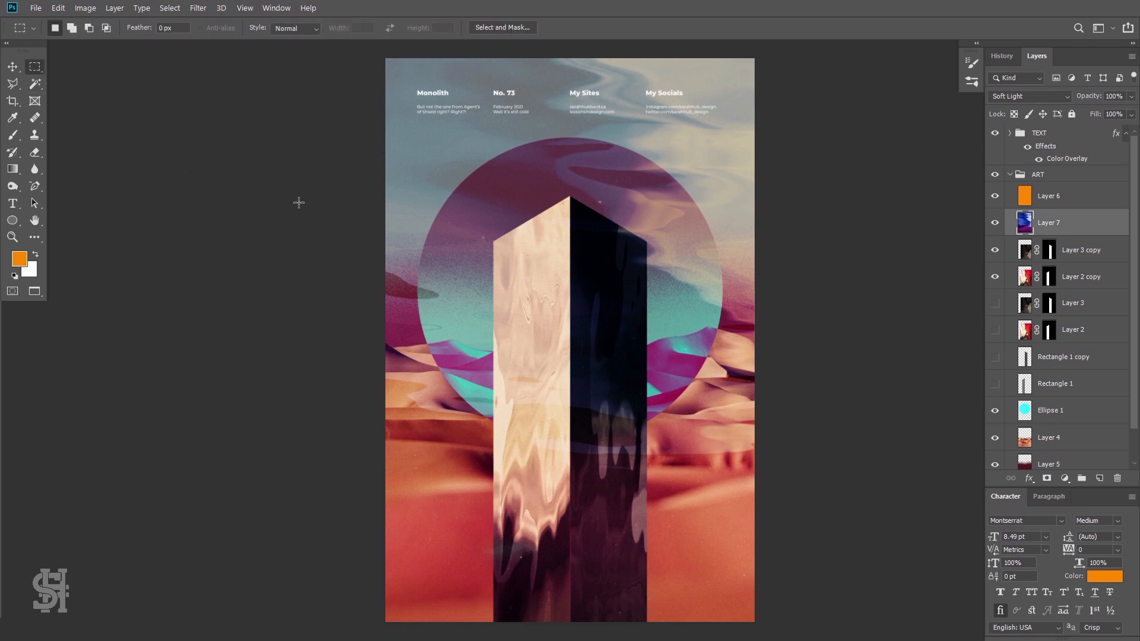